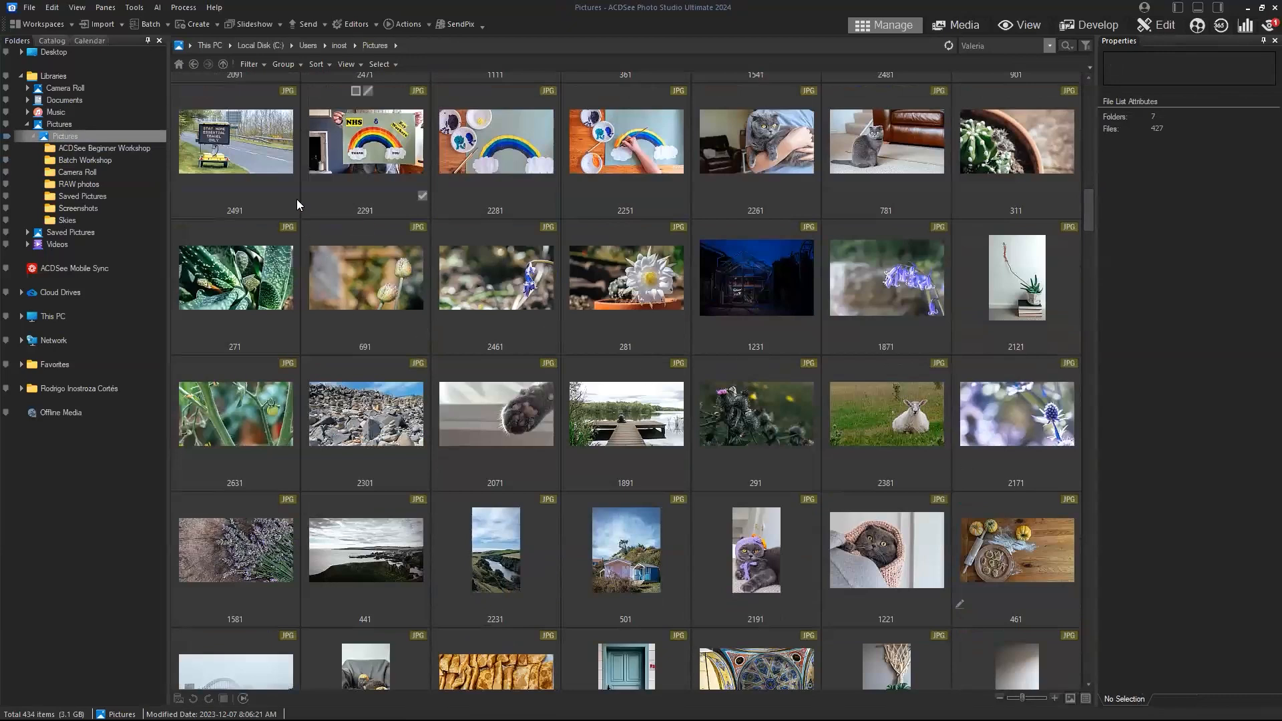
# Select the continuous range of photos from 2491 through 1221.
pyautogui.click(263, 153)
pyautogui.keyDown('shift'); pyautogui.click(895, 568); pyautogui.keyUp('shift')
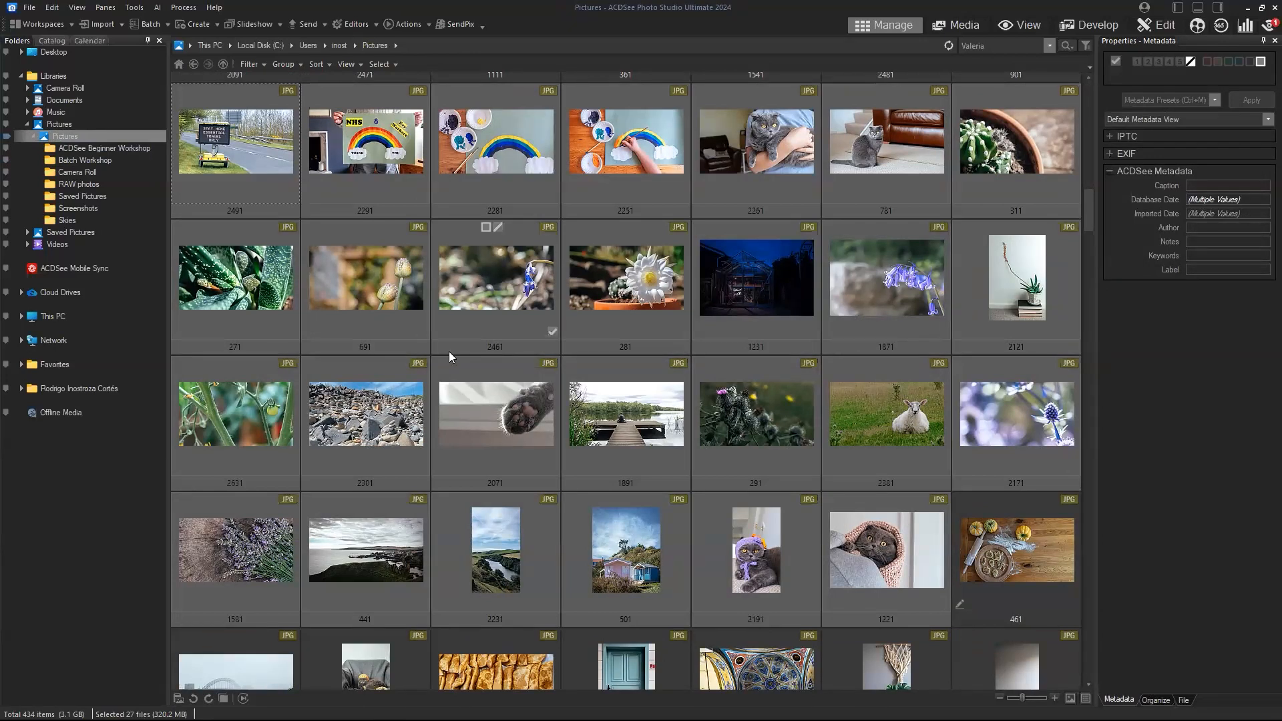
pyautogui.click(245, 125)
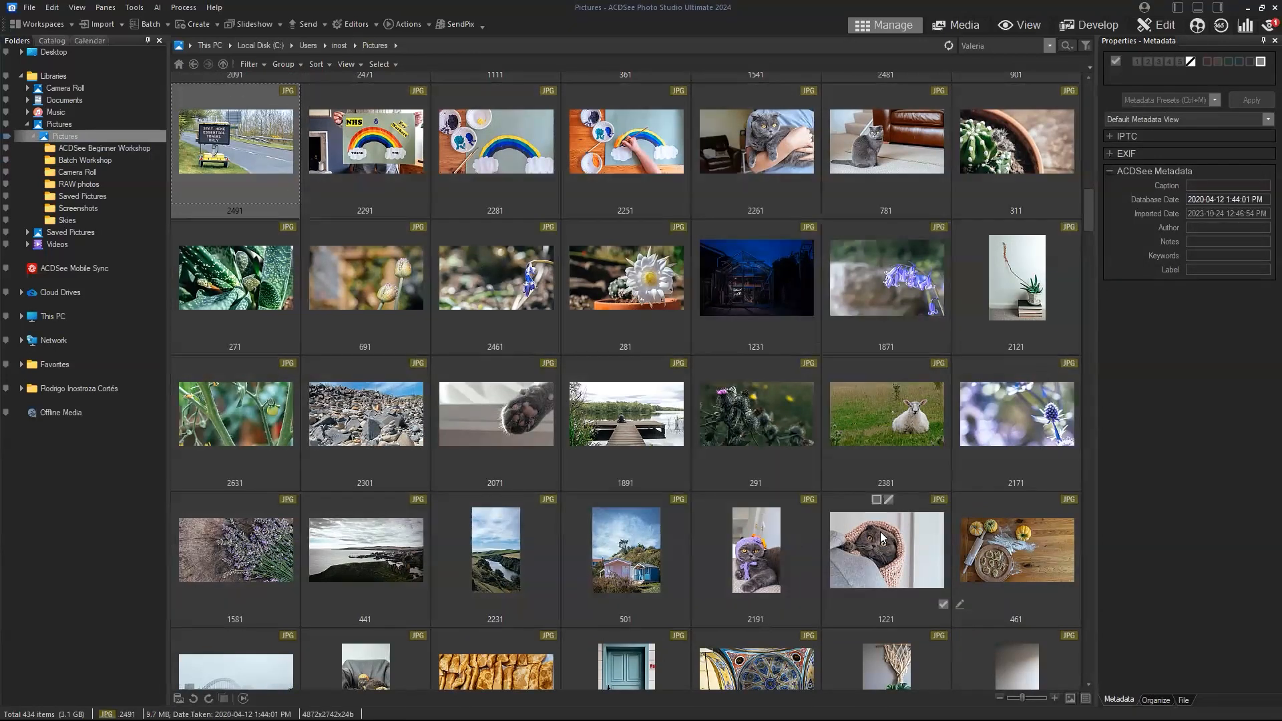
pyautogui.keyDown('shift'); pyautogui.click(888, 555); pyautogui.keyUp('shift')
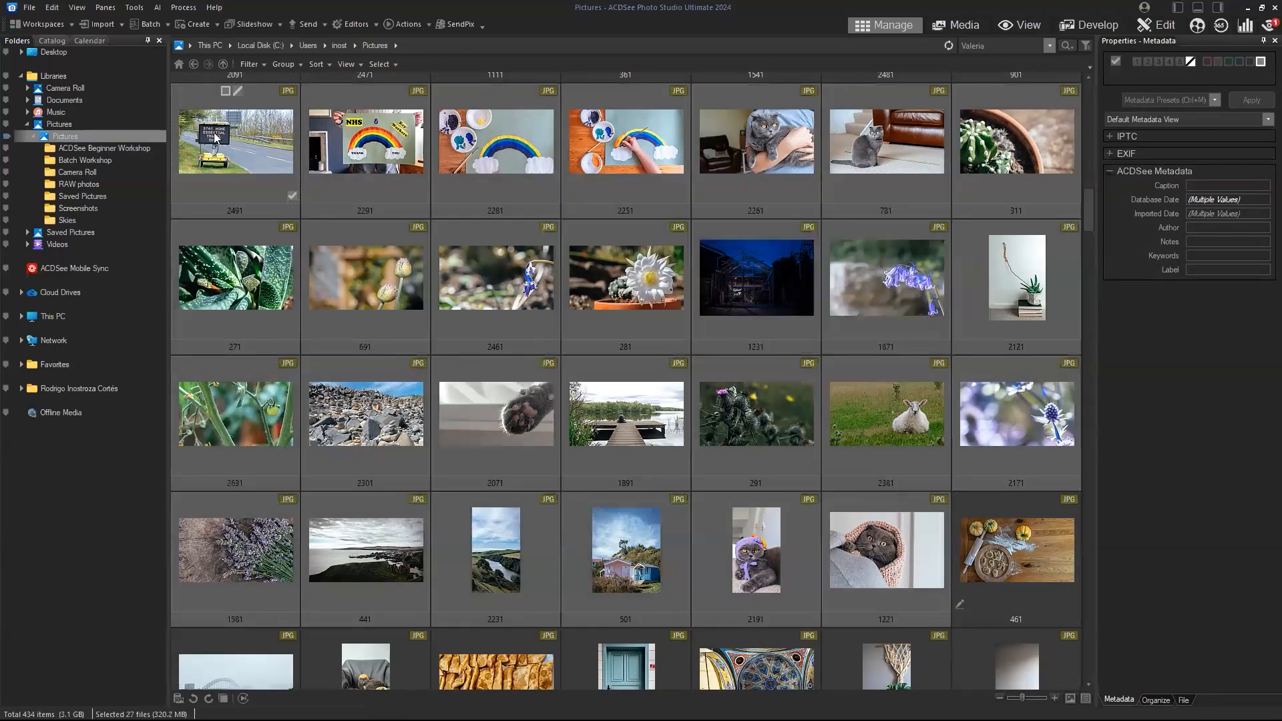
# Tag the photos 2491, 2281, 2251, 781, 1871, 281, 2461, 2071 and 1891 together.
pyautogui.click(491, 167)
pyautogui.keyDown('ctrl'); pyautogui.click(616, 156); pyautogui.keyUp('ctrl')
pyautogui.keyDown('ctrl'); pyautogui.click(860, 162); pyautogui.keyUp('ctrl')
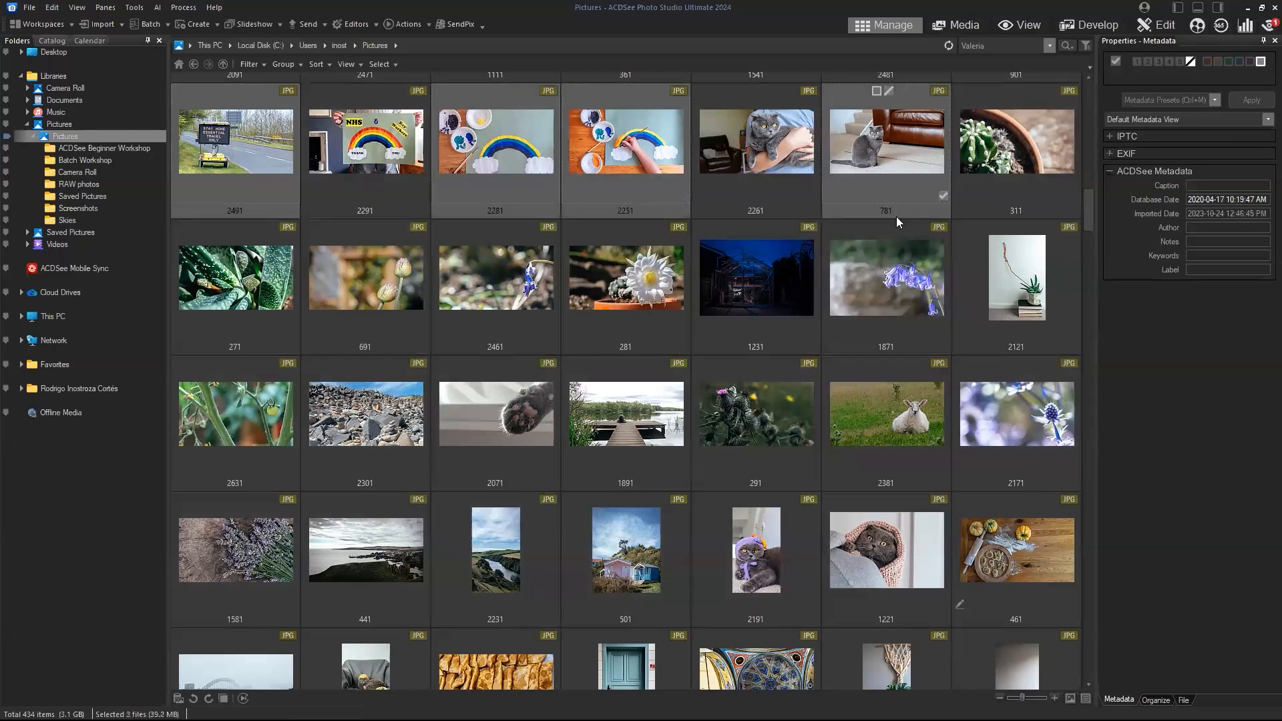
pyautogui.keyDown('ctrl'); pyautogui.click(881, 261); pyautogui.keyUp('ctrl')
pyautogui.keyDown('ctrl'); pyautogui.click(641, 294); pyautogui.keyUp('ctrl')
pyautogui.keyDown('ctrl'); pyautogui.click(507, 287); pyautogui.keyUp('ctrl')
pyautogui.keyDown('ctrl'); pyautogui.click(508, 414); pyautogui.keyUp('ctrl')
pyautogui.keyDown('ctrl'); pyautogui.click(599, 412); pyautogui.keyUp('ctrl')
pyautogui.rightClick(632, 407)
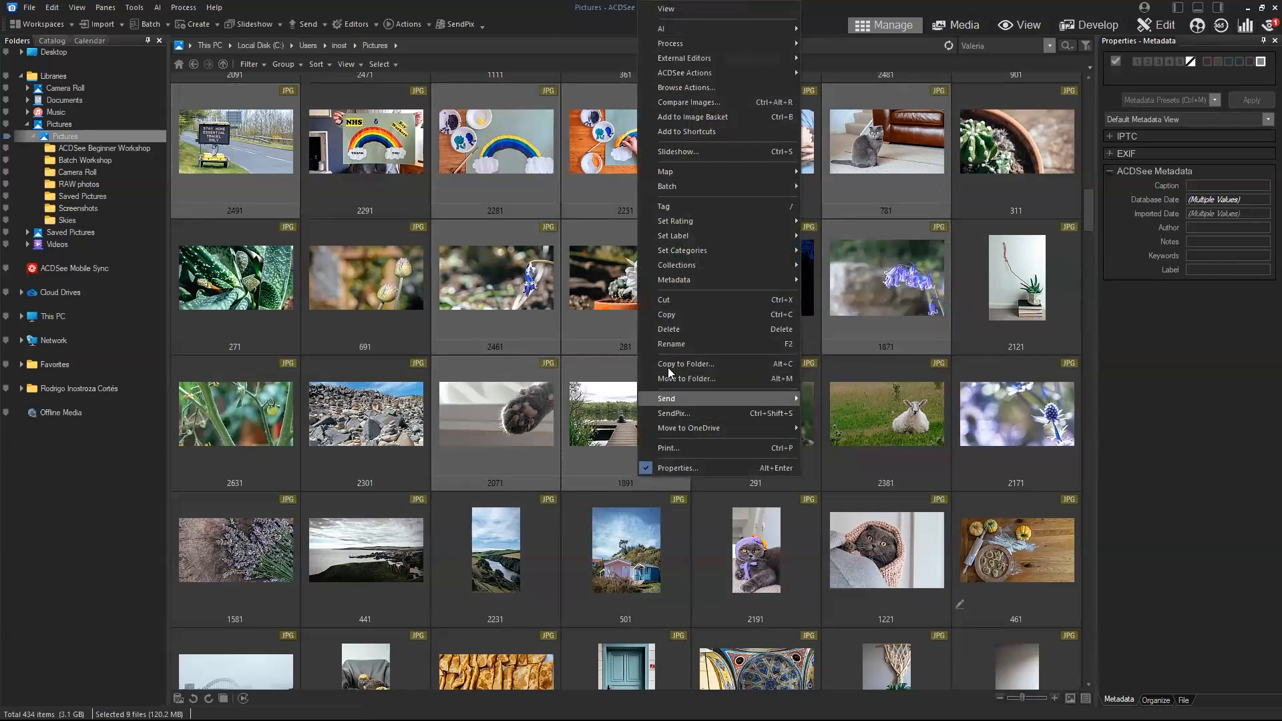
pyautogui.click(720, 206)
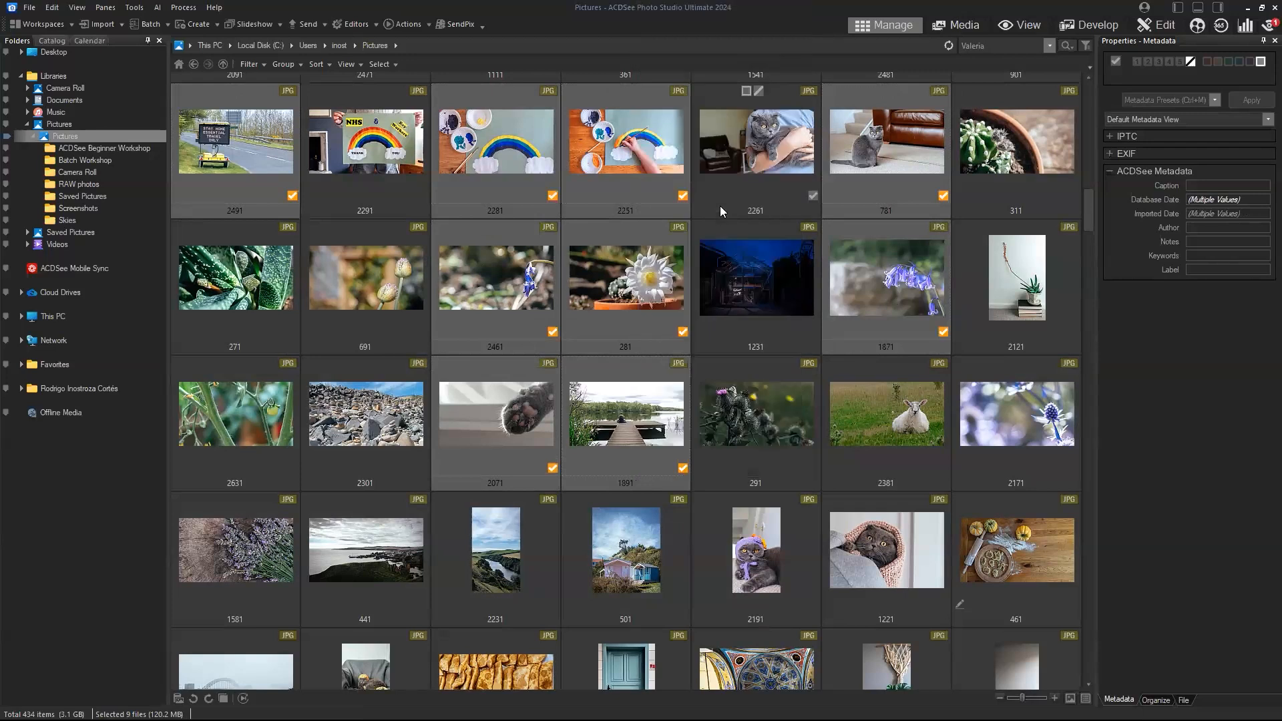
pyautogui.click(667, 432)
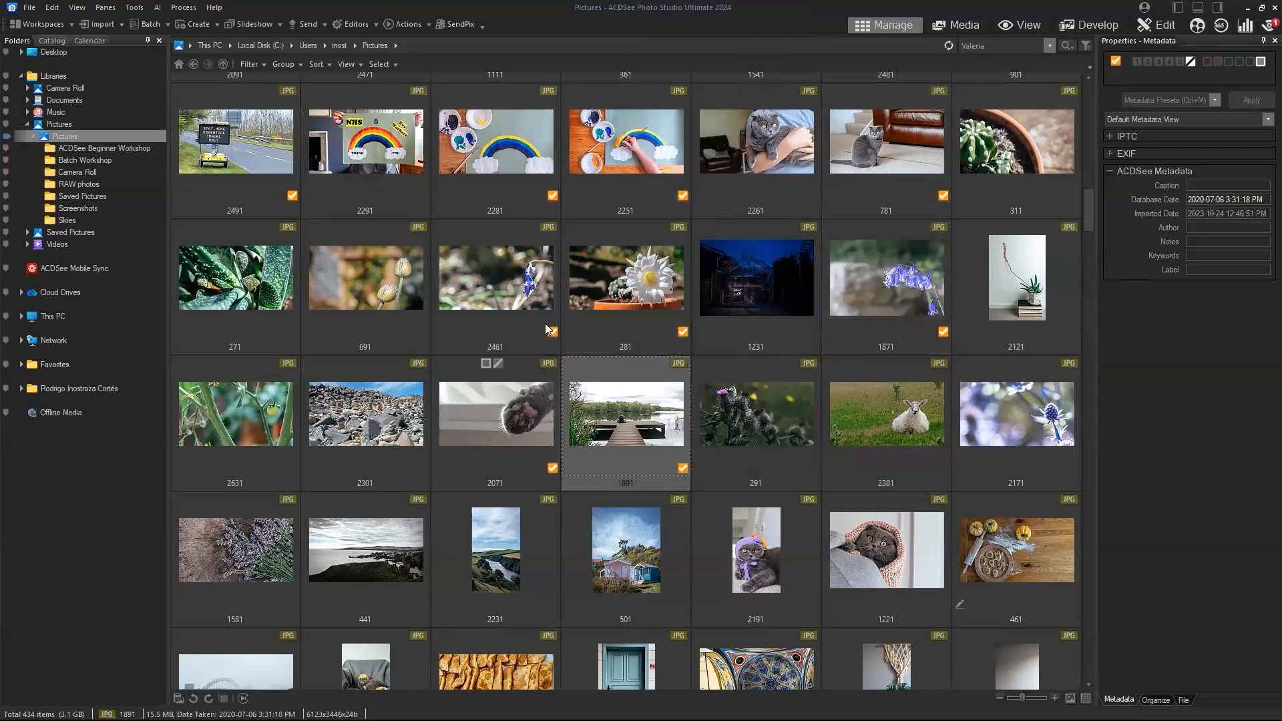
# Display all tagged photos from the catalog.
pyautogui.click(51, 41)
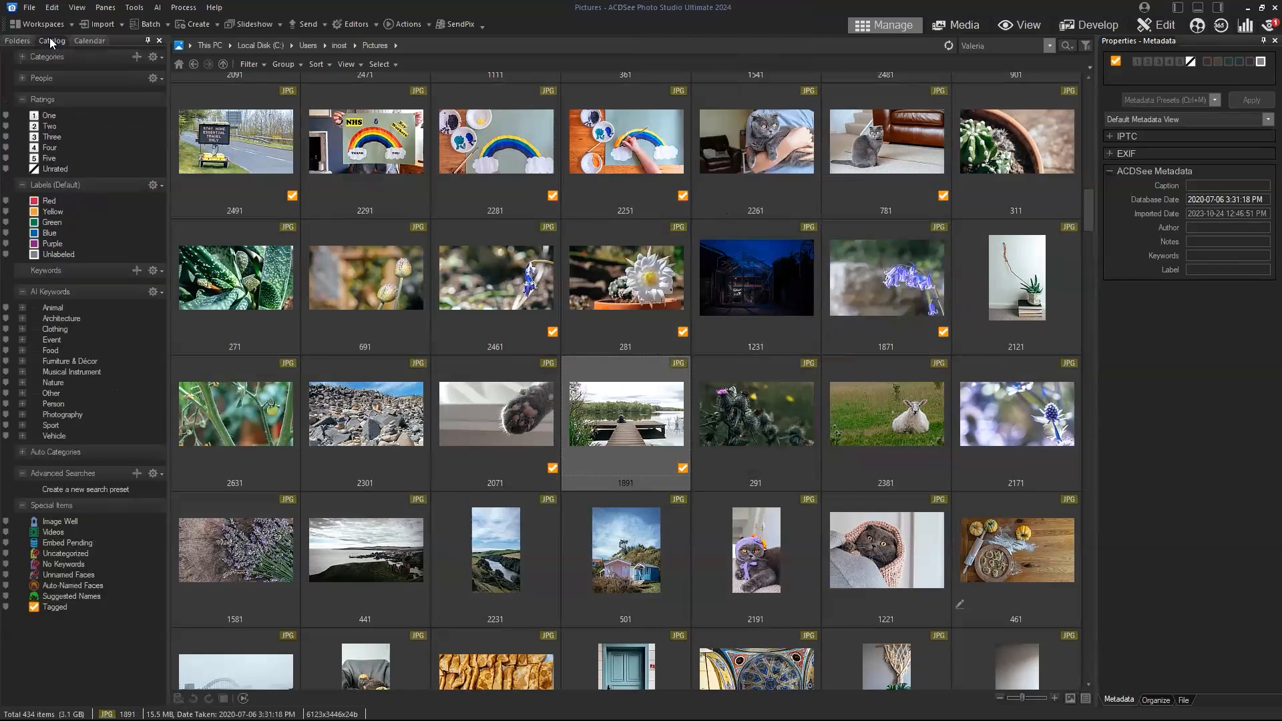
pyautogui.click(50, 607)
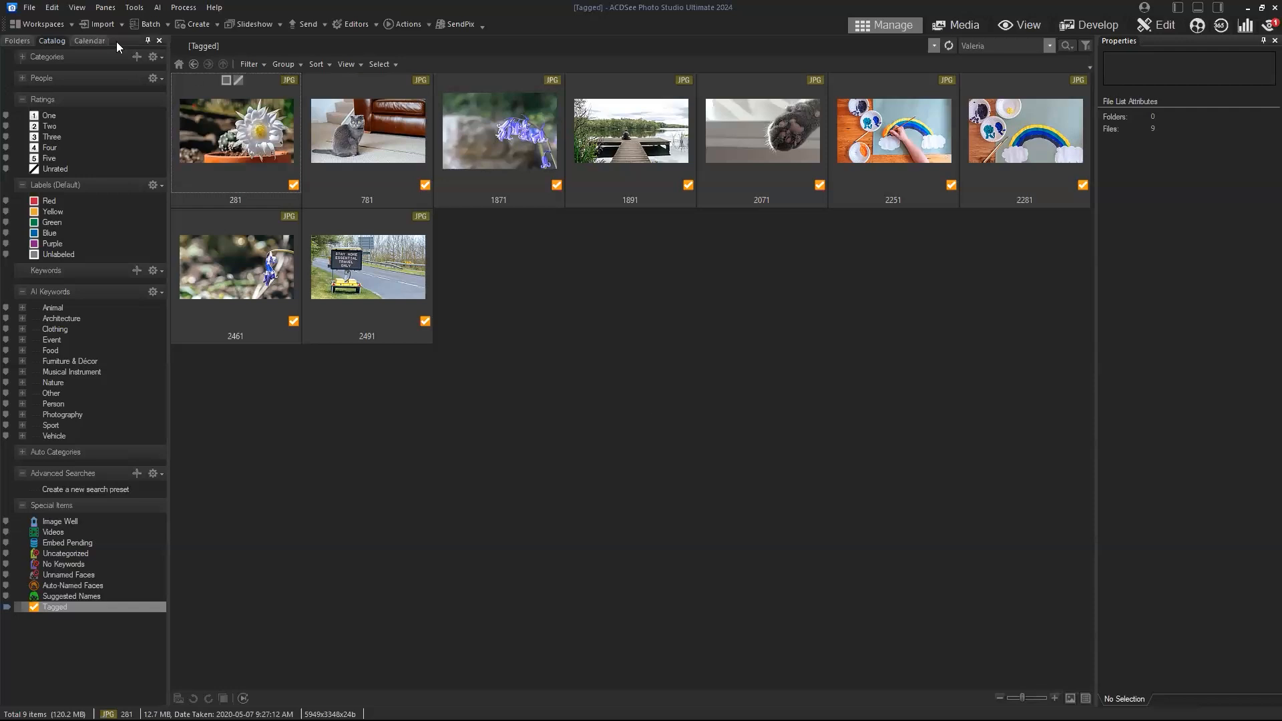
# Open the Batch Workshop folder inside Pictures and enlarge its thumbnails slightly.
pyautogui.click(19, 41)
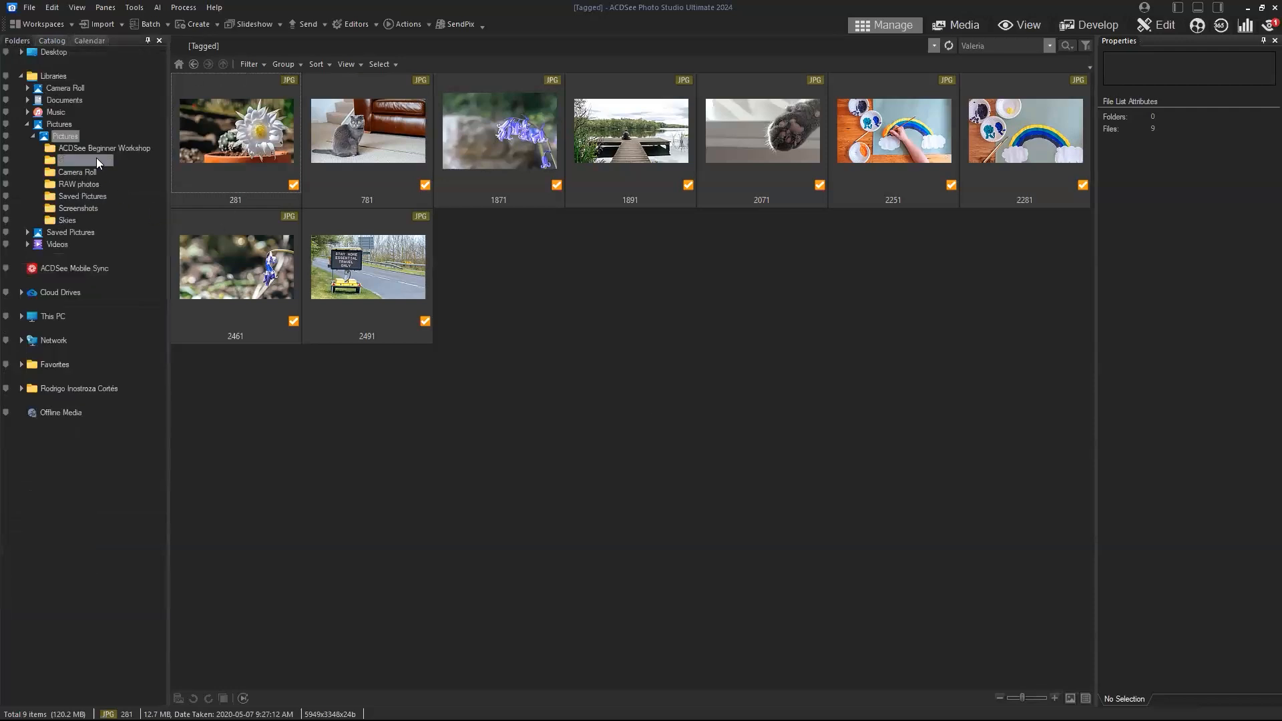
pyautogui.click(96, 159)
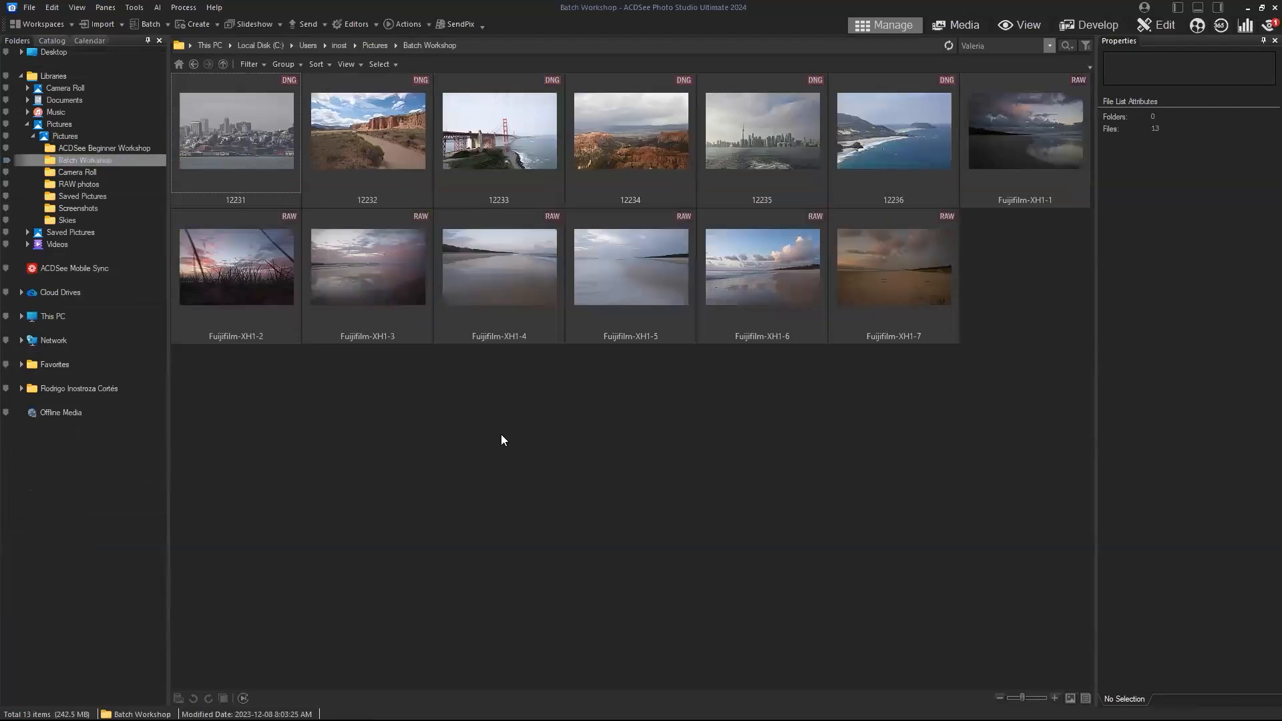
pyautogui.moveTo(1023, 698); pyautogui.dragTo(1024, 697)
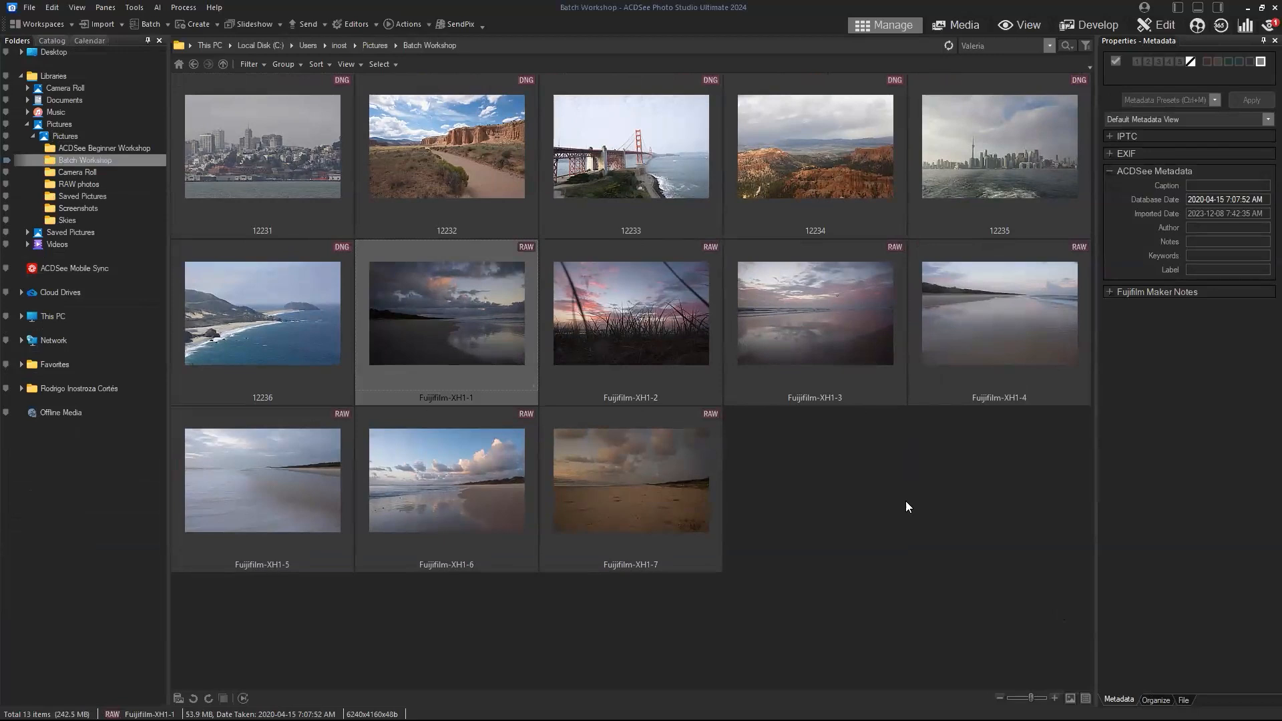
# Select all the Fujifilm RAW photos and review the batch commands and action categories available for them.
pyautogui.keyDown('shift'); pyautogui.click(631, 483); pyautogui.keyUp('shift')
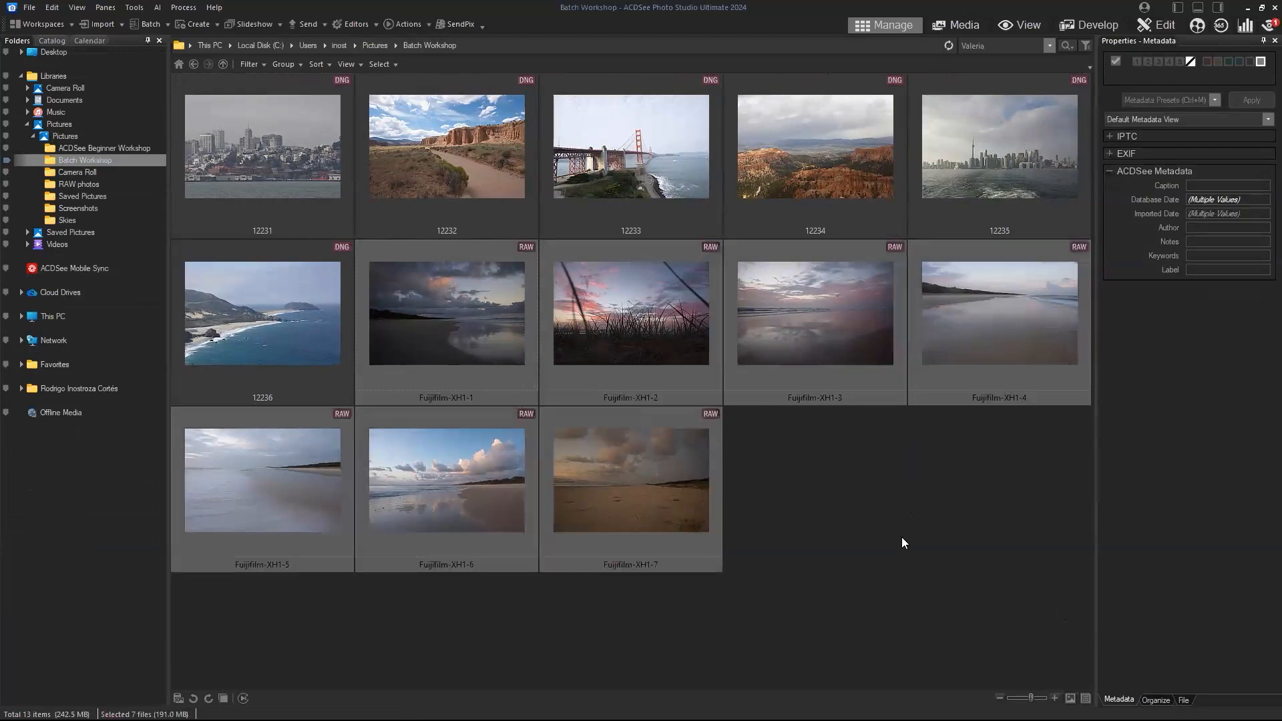
pyautogui.rightClick(512, 287)
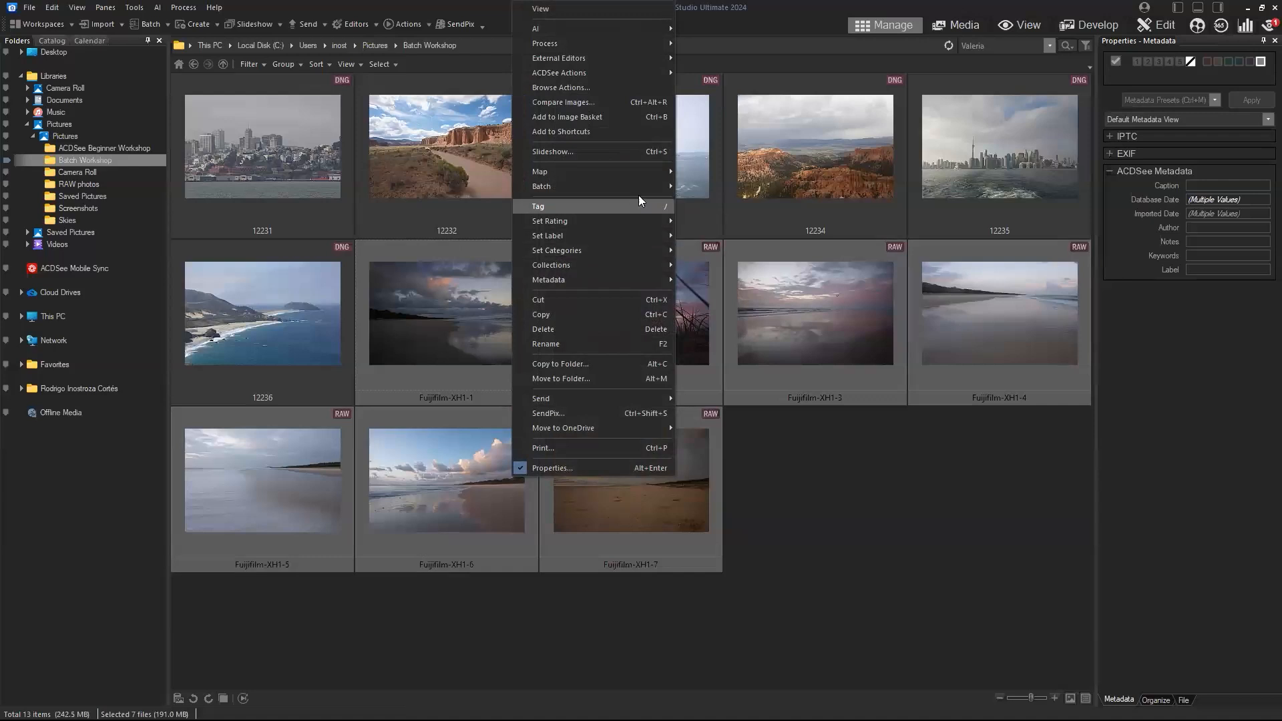
pyautogui.moveTo(643, 190)
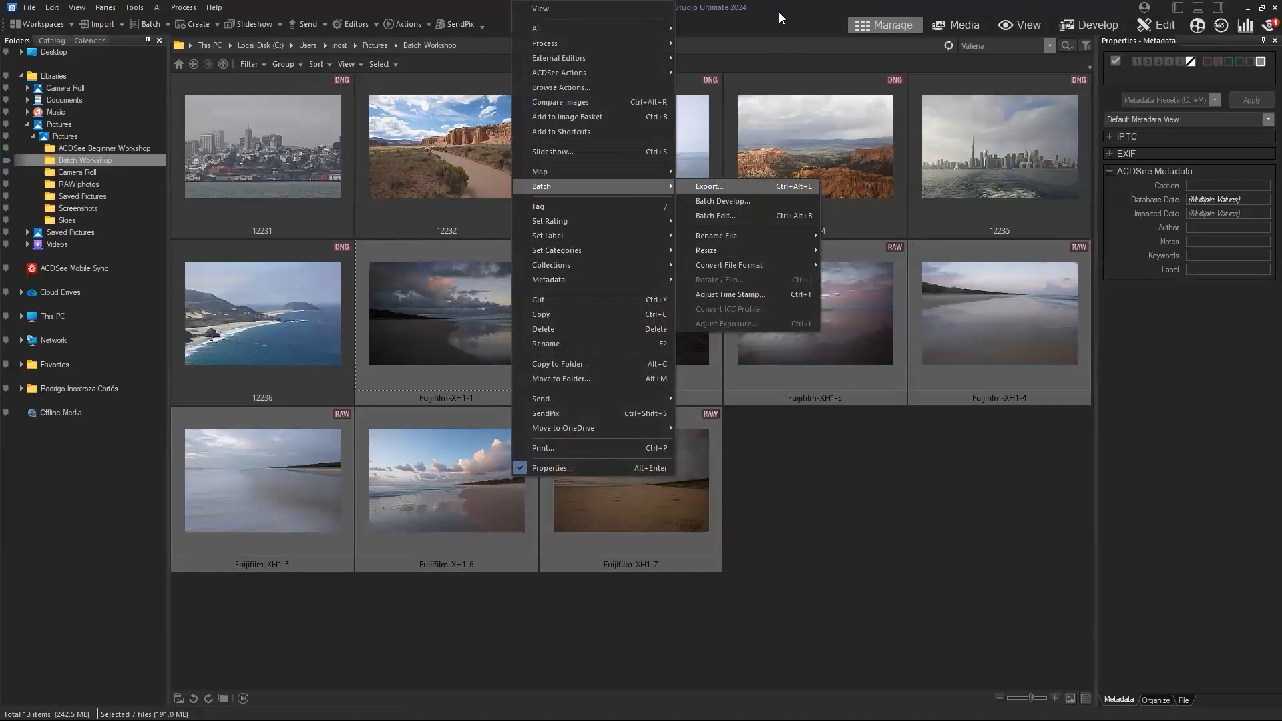
pyautogui.click(406, 24)
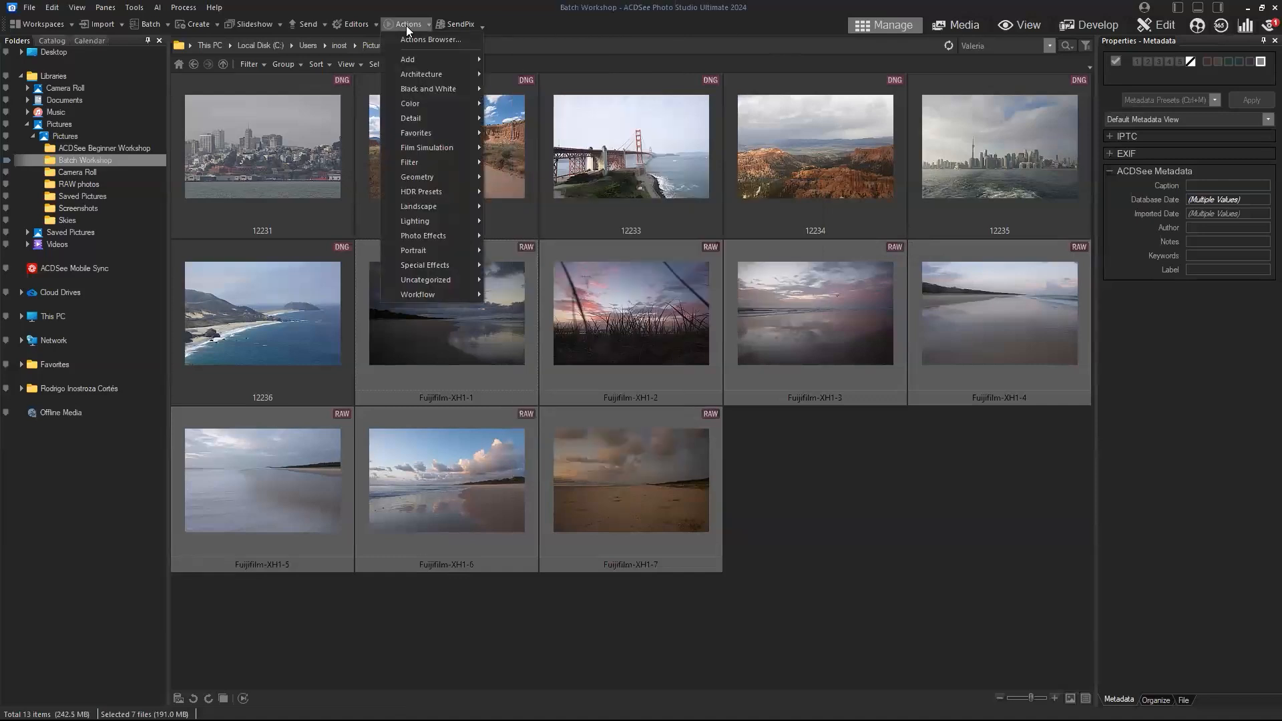
pyautogui.click(406, 25)
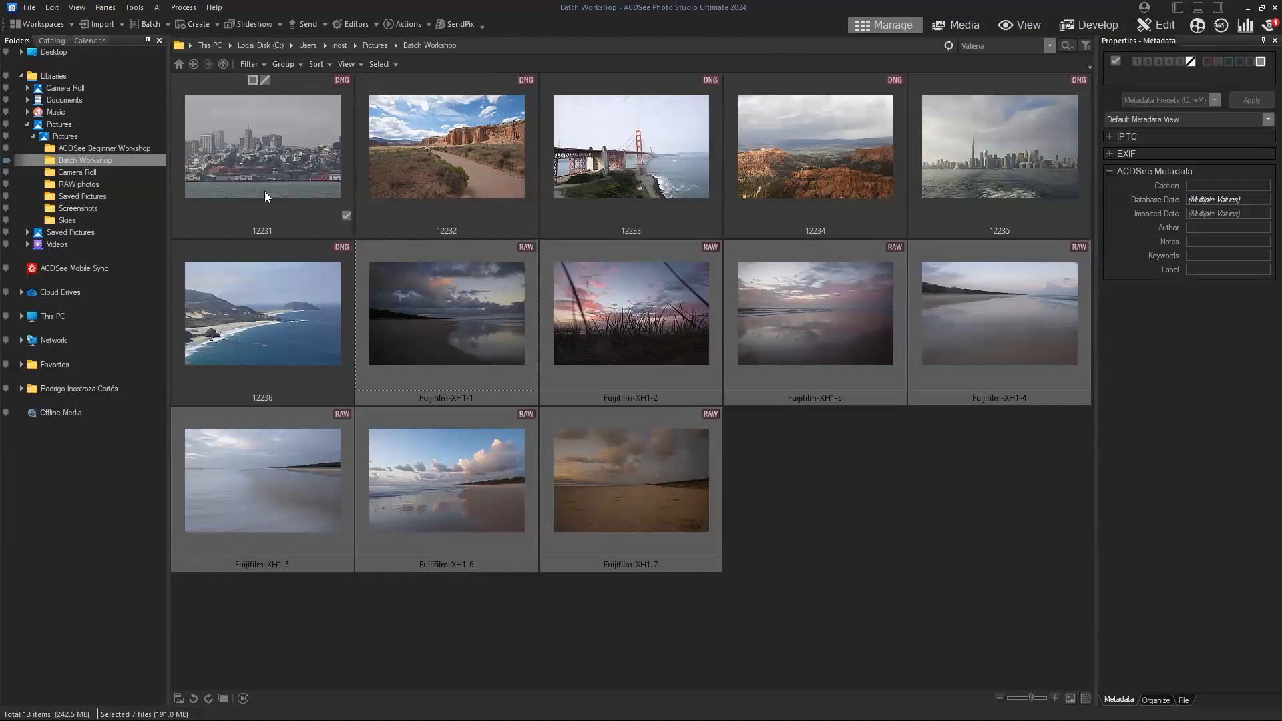
pyautogui.click(155, 26)
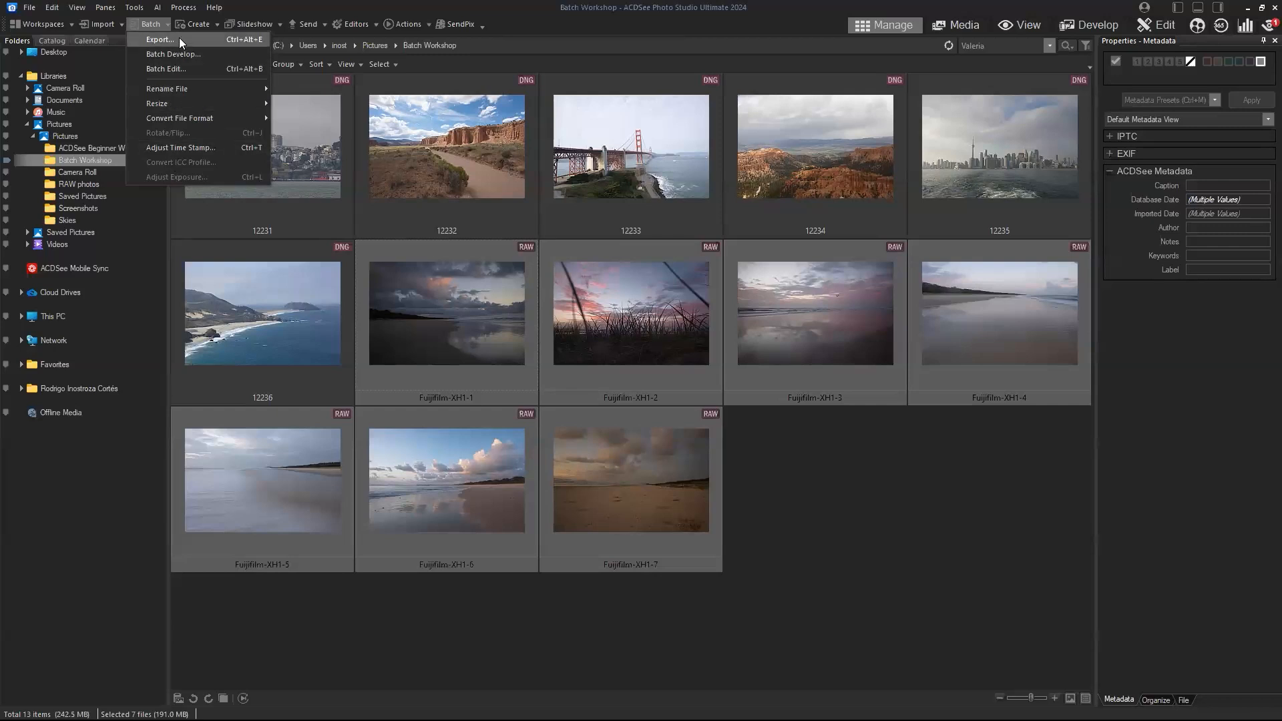
# Select the Fujifilm RAW photos numbered 1 through 7 and open the batch Export settings for them.
pyautogui.click(423, 308)
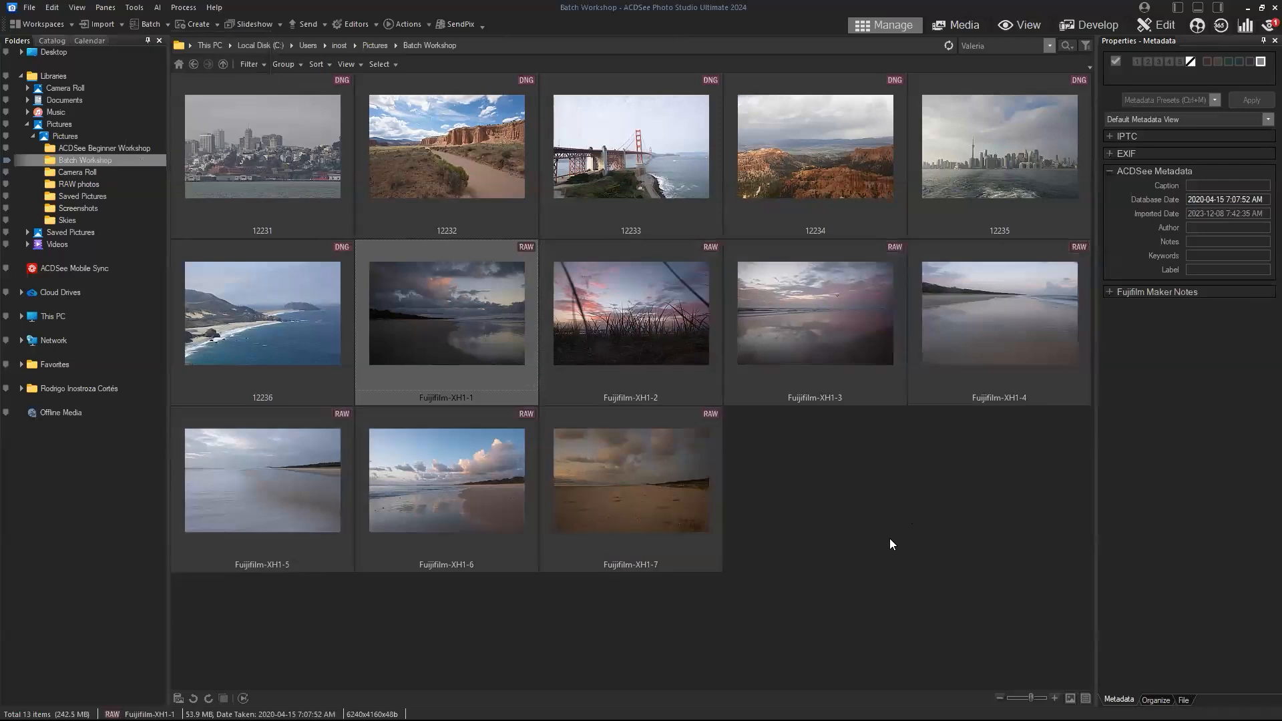
pyautogui.keyDown('shift'); pyautogui.click(658, 507); pyautogui.keyUp('shift')
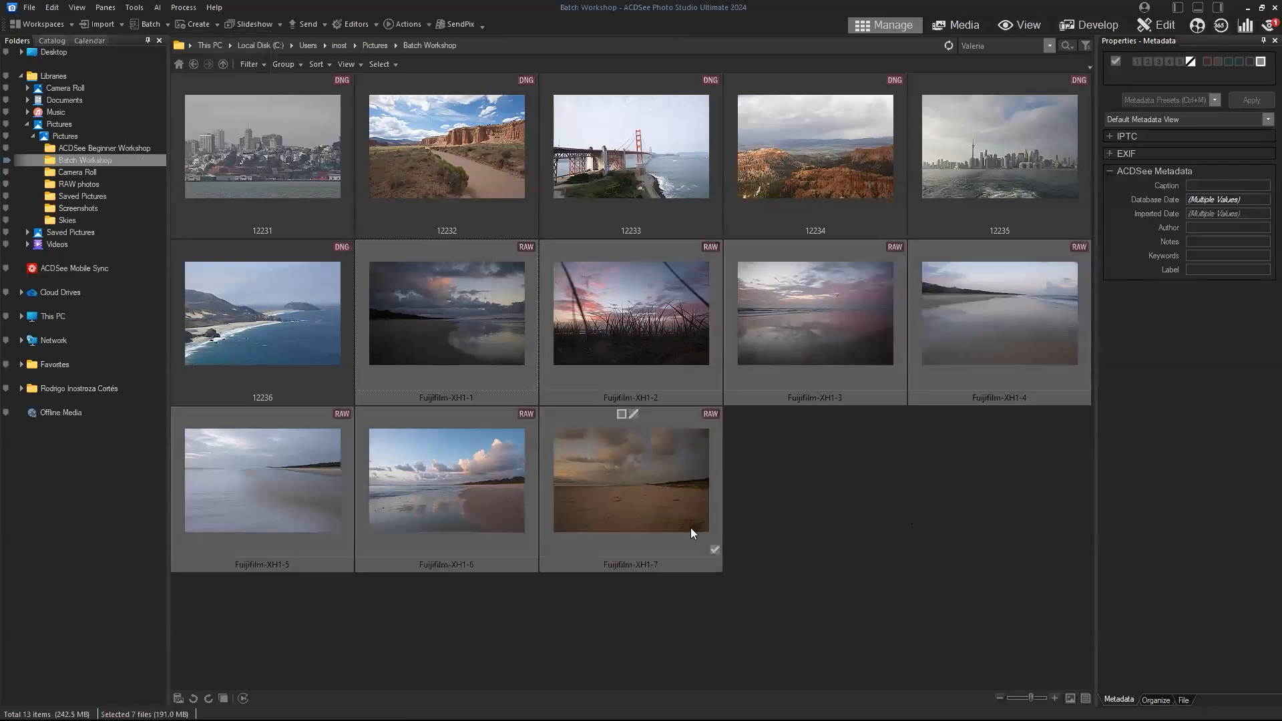
pyautogui.click(158, 26)
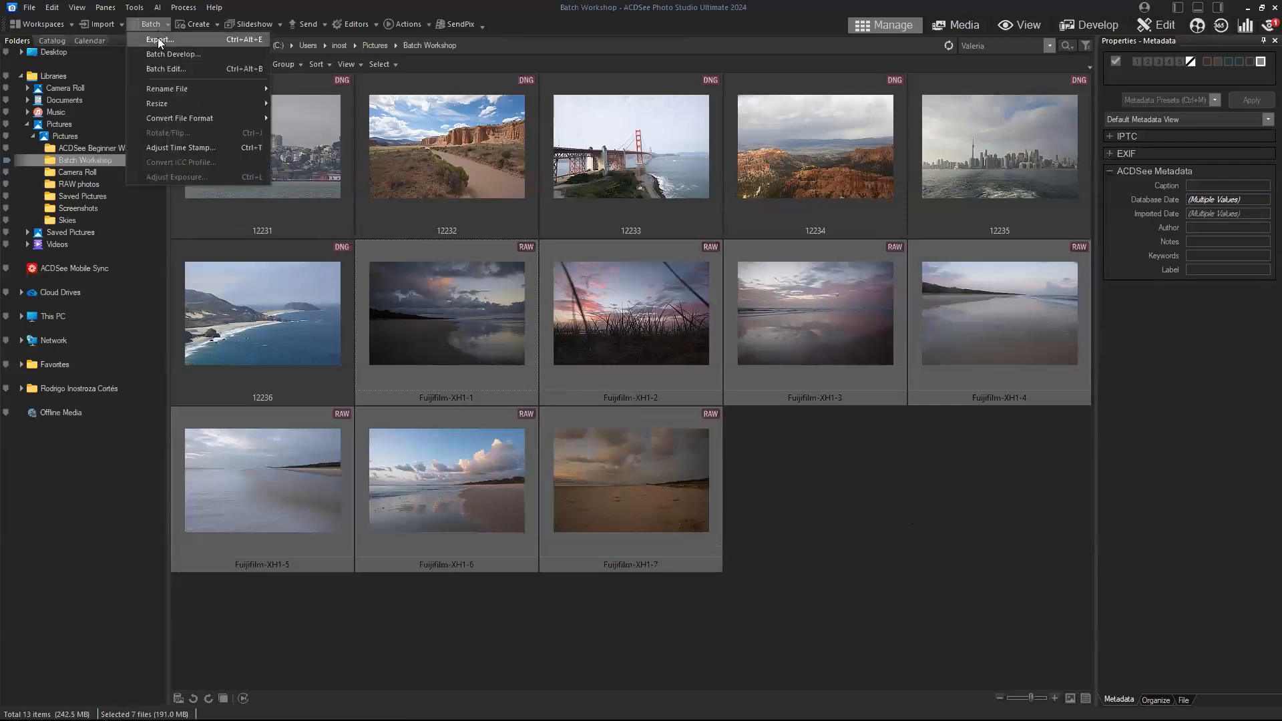
pyautogui.click(159, 40)
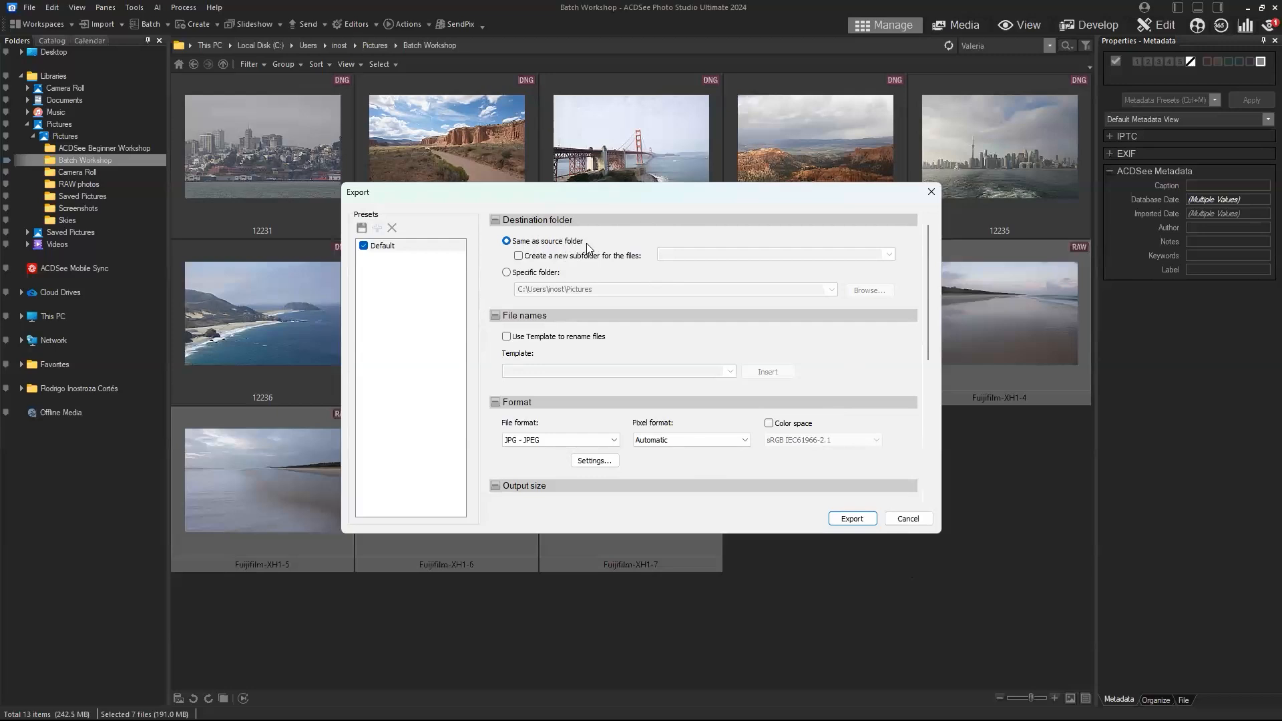
# Try a new destination subfolder named Exports1 and a specific destination folder, and return the destination to the source folder.
pyautogui.click(519, 256)
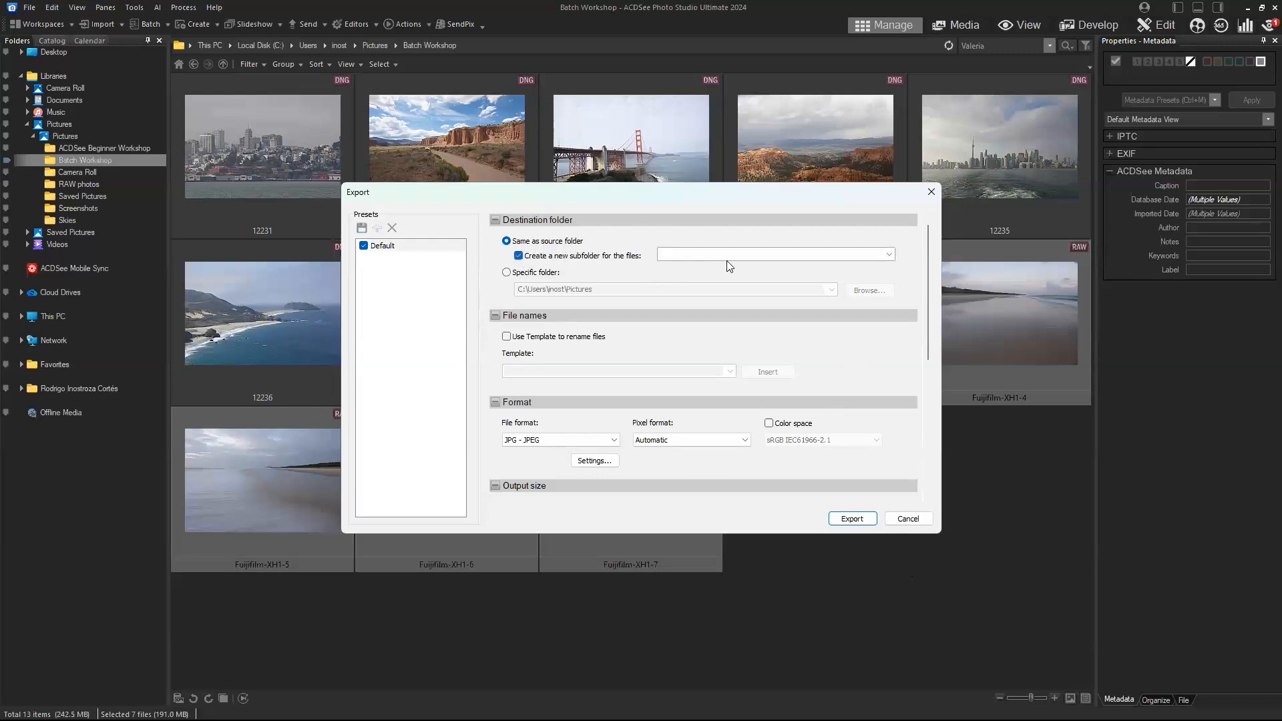
pyautogui.click(890, 255)
pyautogui.click(891, 255)
pyautogui.write('Exports')
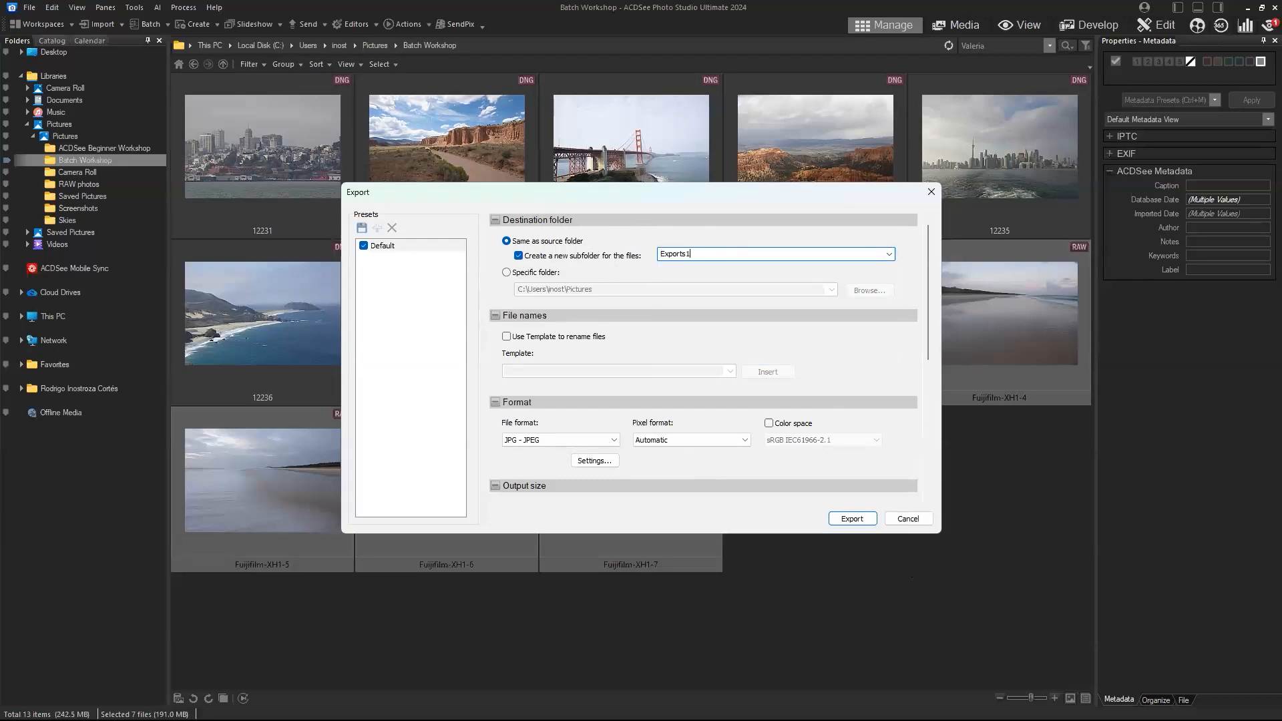
pyautogui.write('1')
pyautogui.hotkey('ctrl', 'a')
pyautogui.press('BackSpace')
pyautogui.click(519, 256)
pyautogui.click(507, 273)
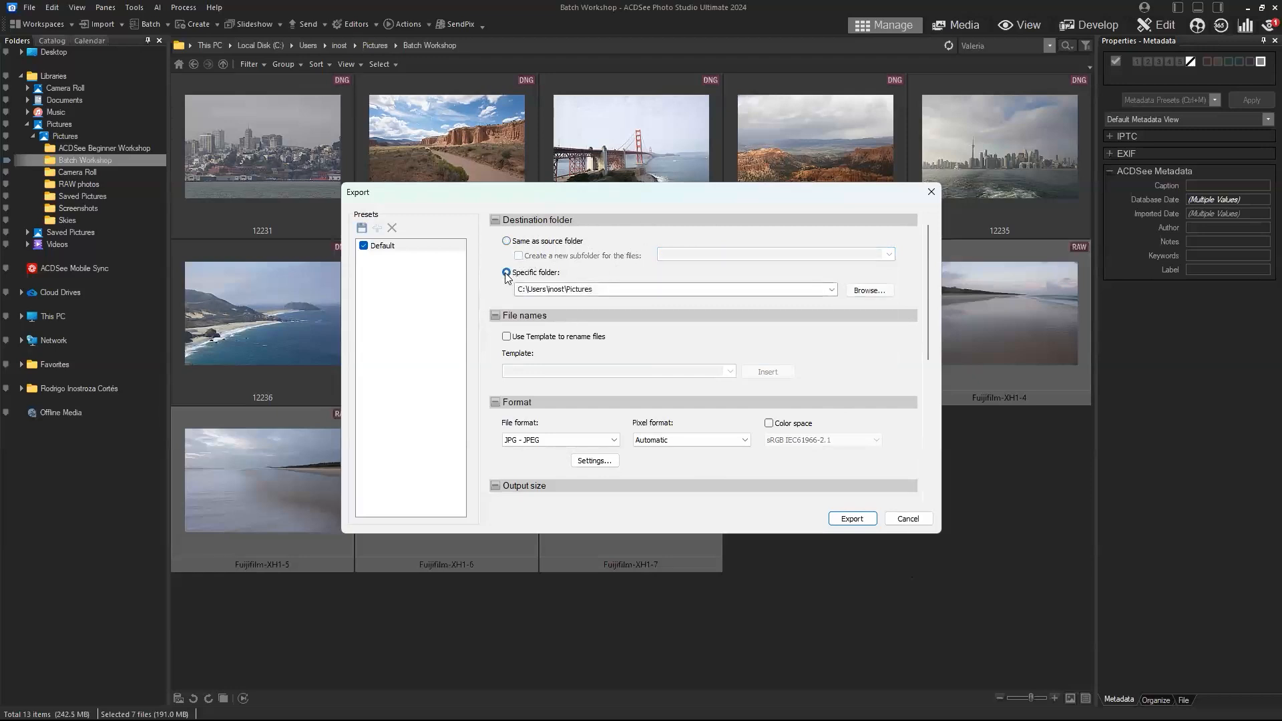
pyautogui.click(507, 241)
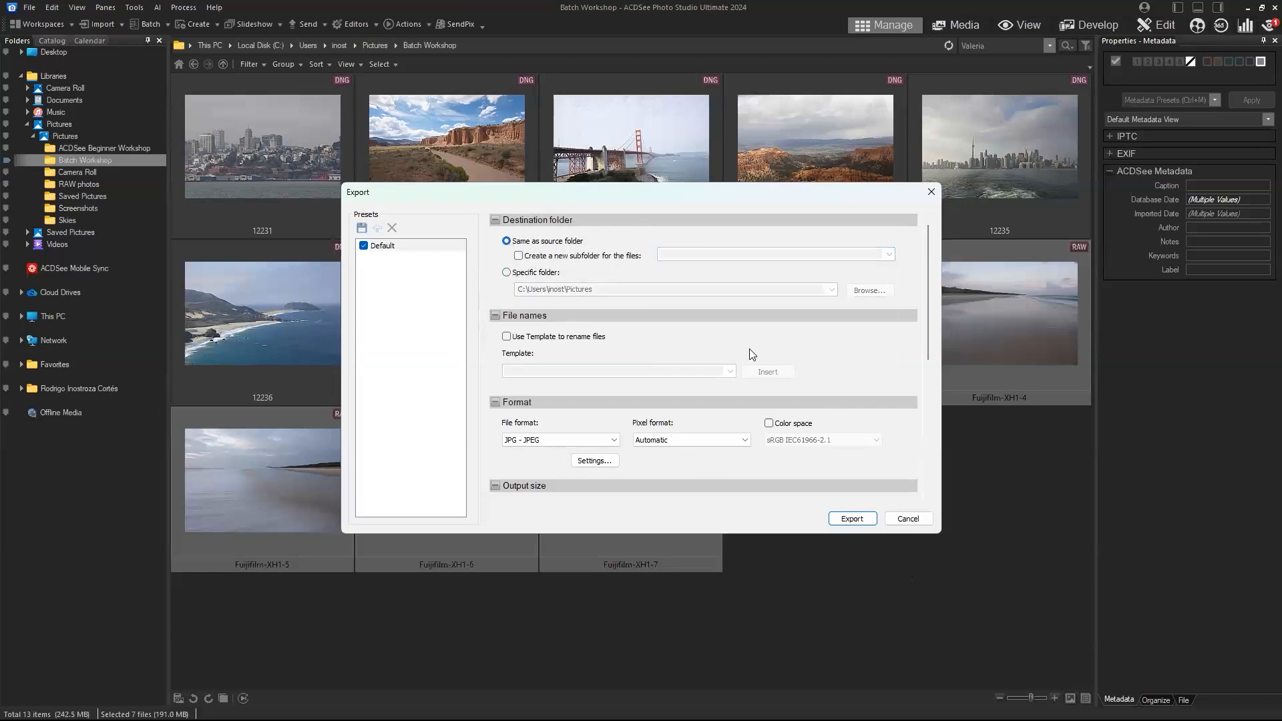
# Enable template renaming for the exported files, try the template Export#, and clear the template text.
pyautogui.moveTo(930, 316); pyautogui.dragTo(931, 343)
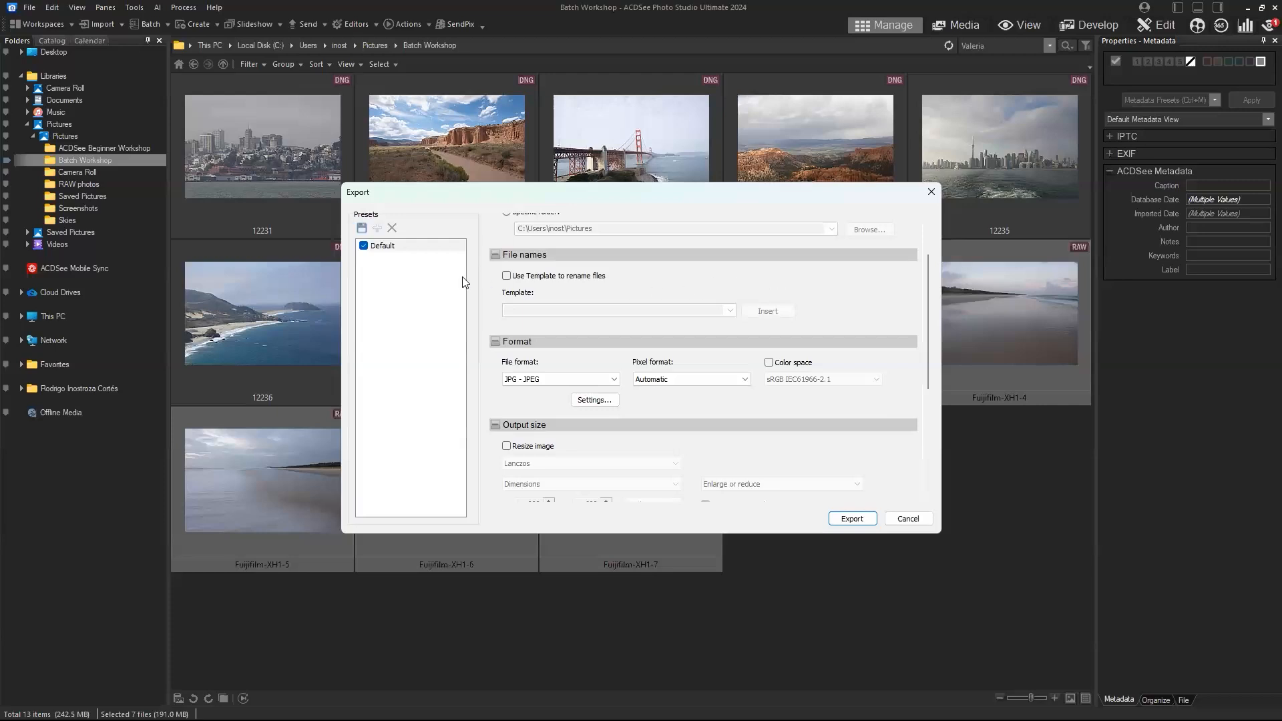
pyautogui.click(506, 277)
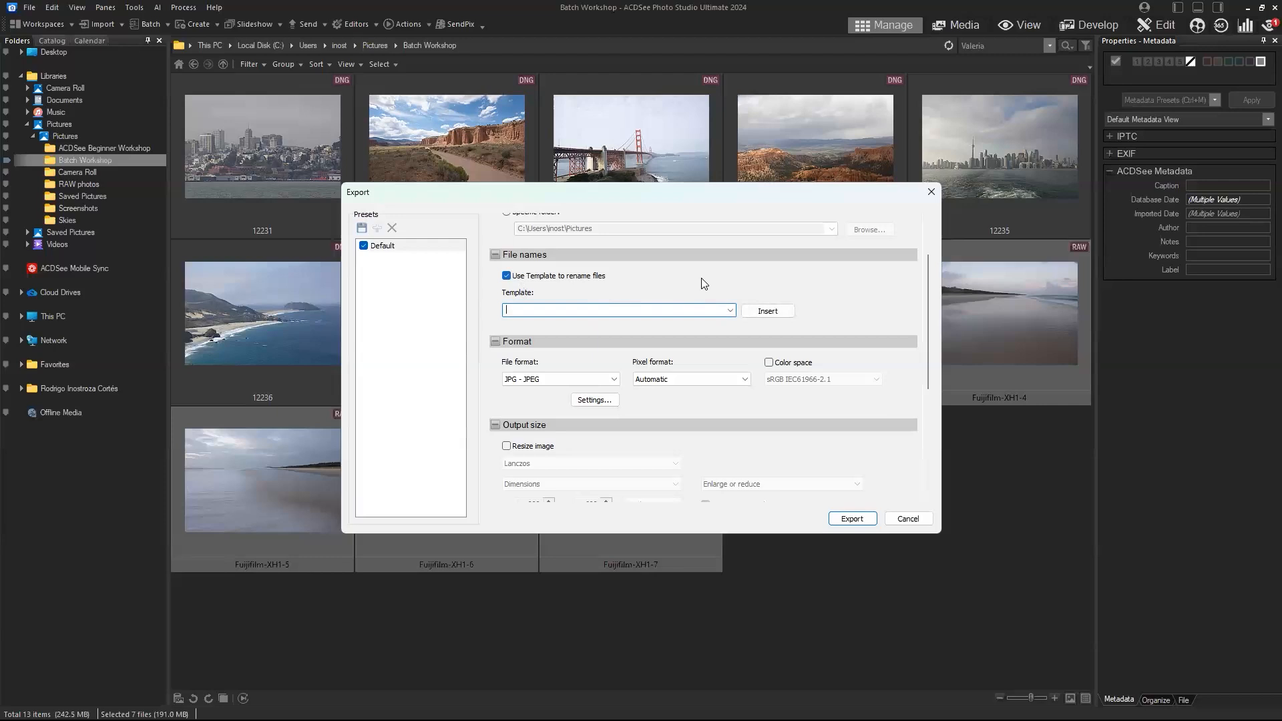
pyautogui.write('Export#')
pyautogui.doubleClick(564, 308)
pyautogui.press('BackSpace')
# Choose JPG - JPEG as the export file format and review the pixel format options.
pyautogui.moveTo(927, 315); pyautogui.dragTo(930, 347)
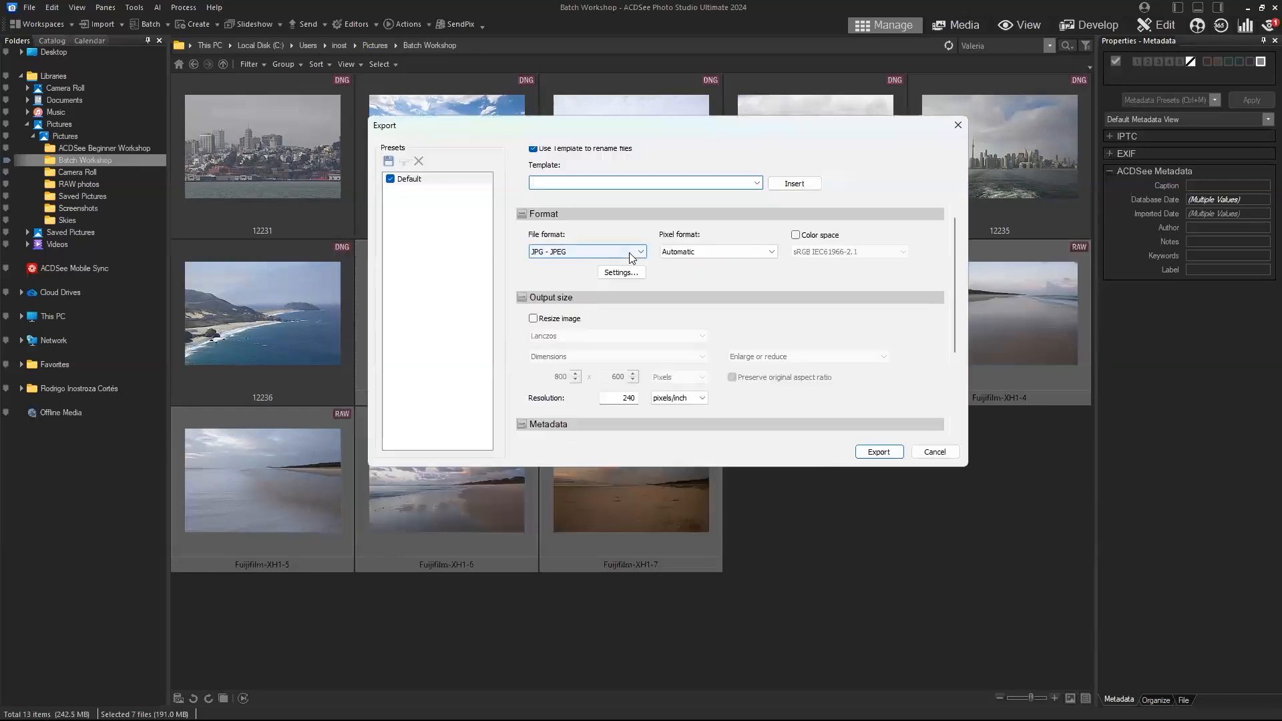
pyautogui.click(630, 253)
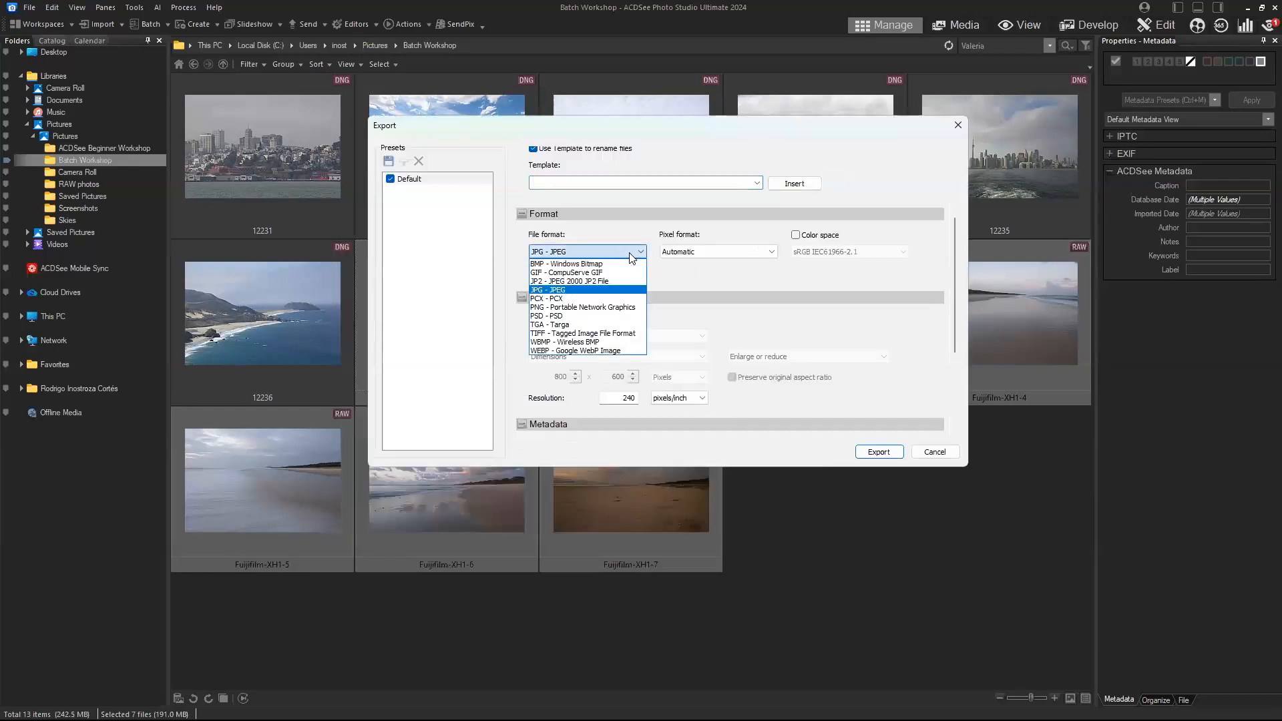
pyautogui.click(622, 291)
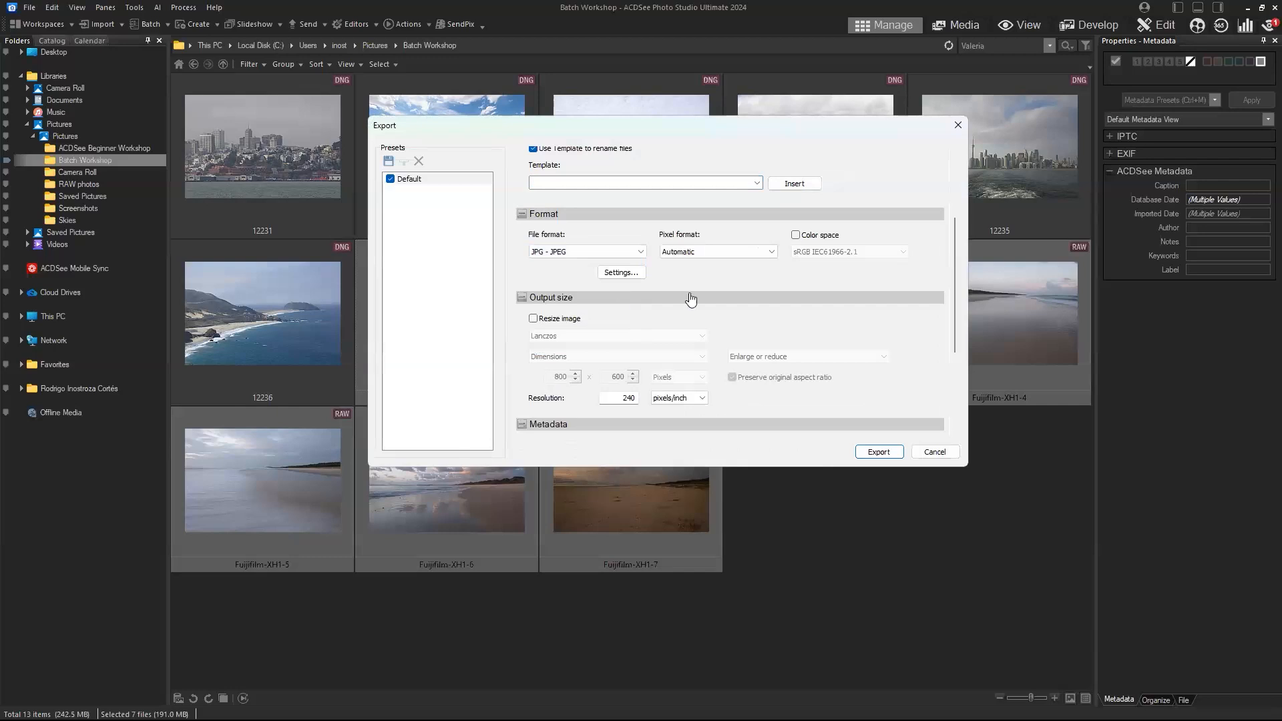
pyautogui.click(736, 256)
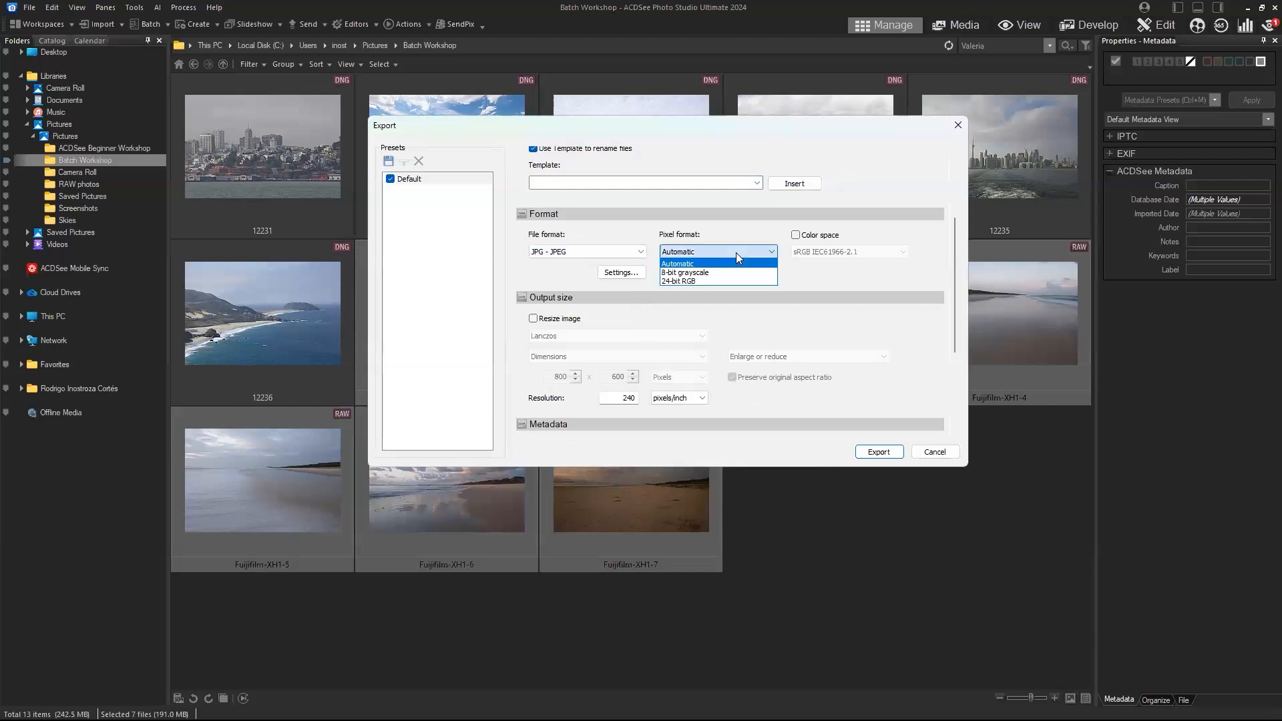
pyautogui.click(788, 252)
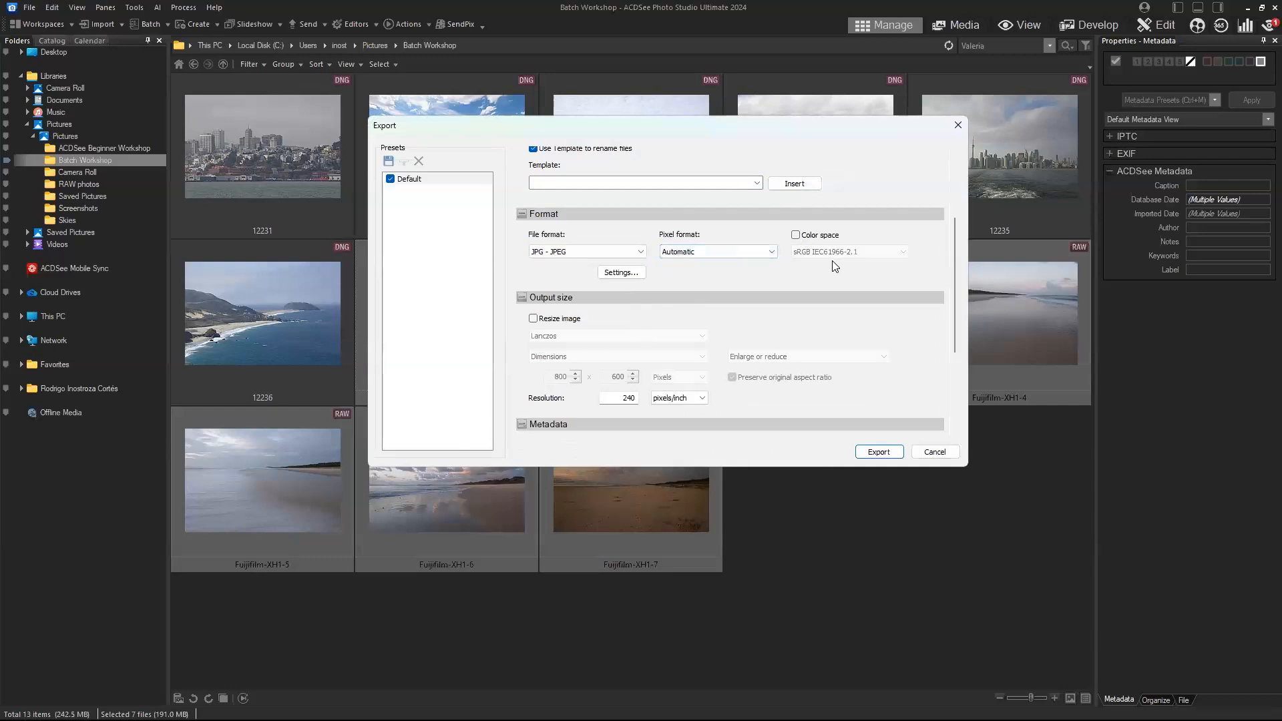
# Enable image resizing for the exported photos and review the available resampling filters, leaving Lanczos selected.
pyautogui.moveTo(954, 262); pyautogui.dragTo(955, 298)
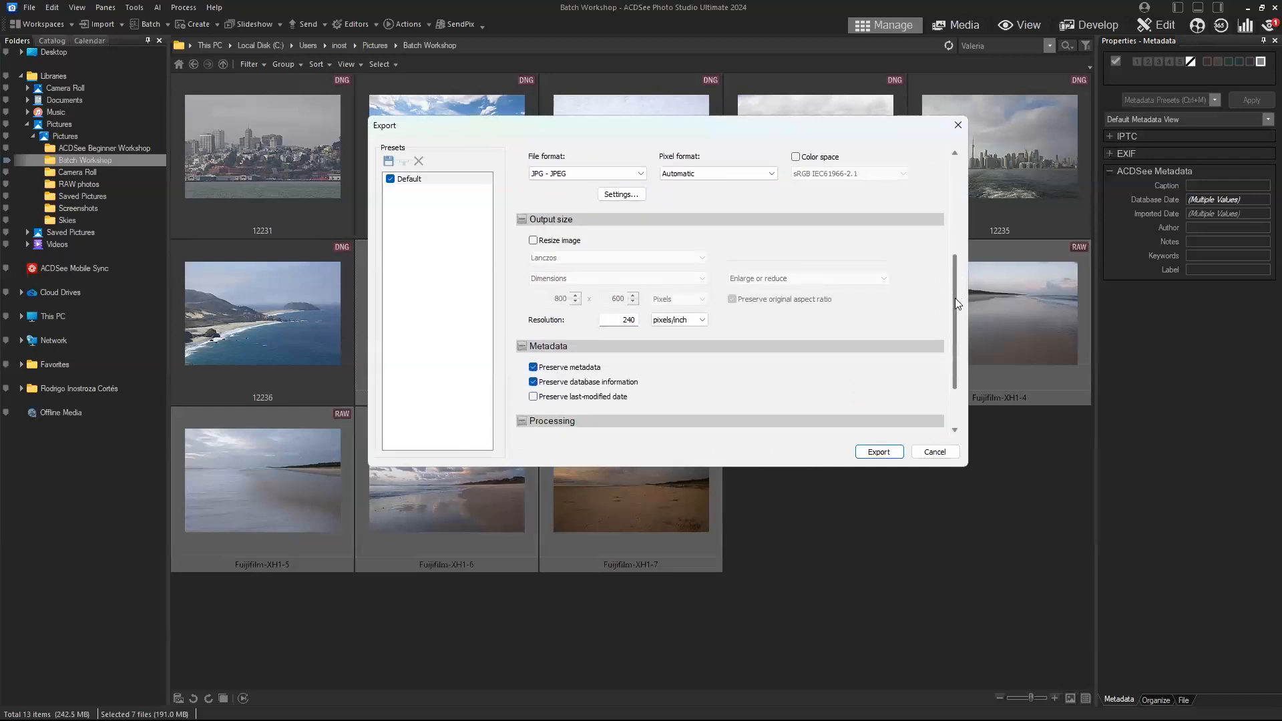
pyautogui.click(533, 242)
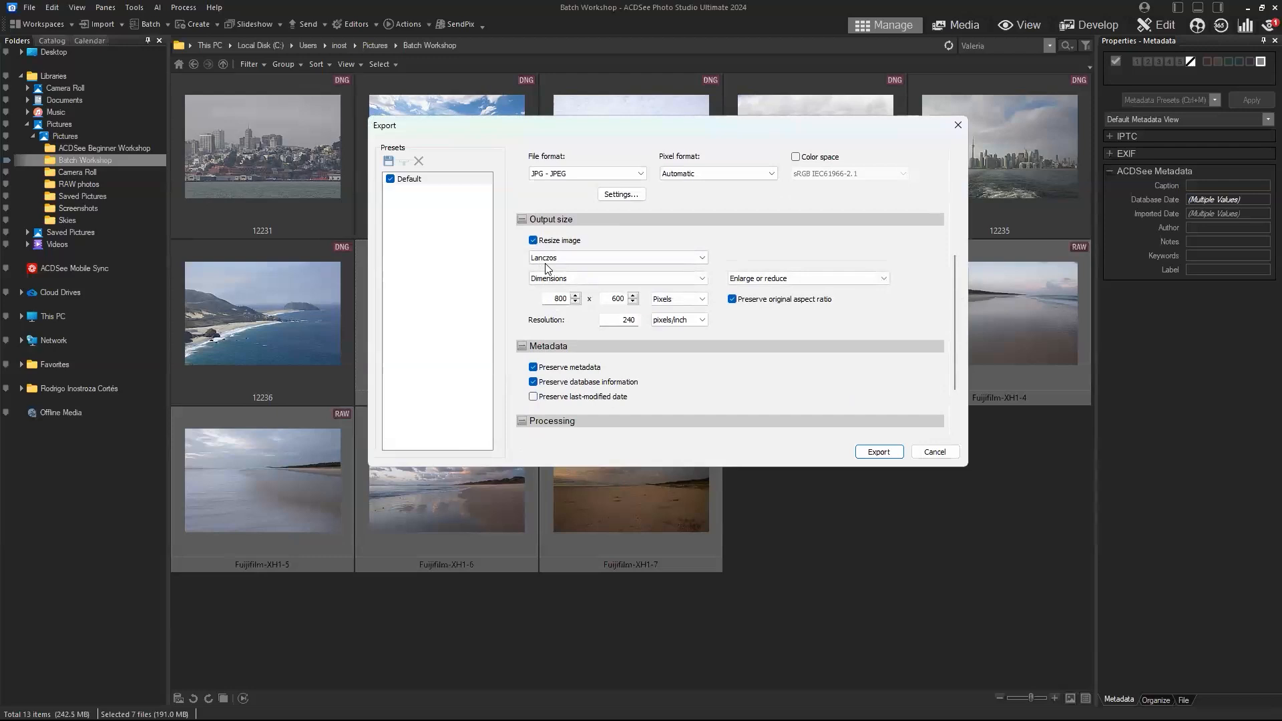
pyautogui.click(547, 259)
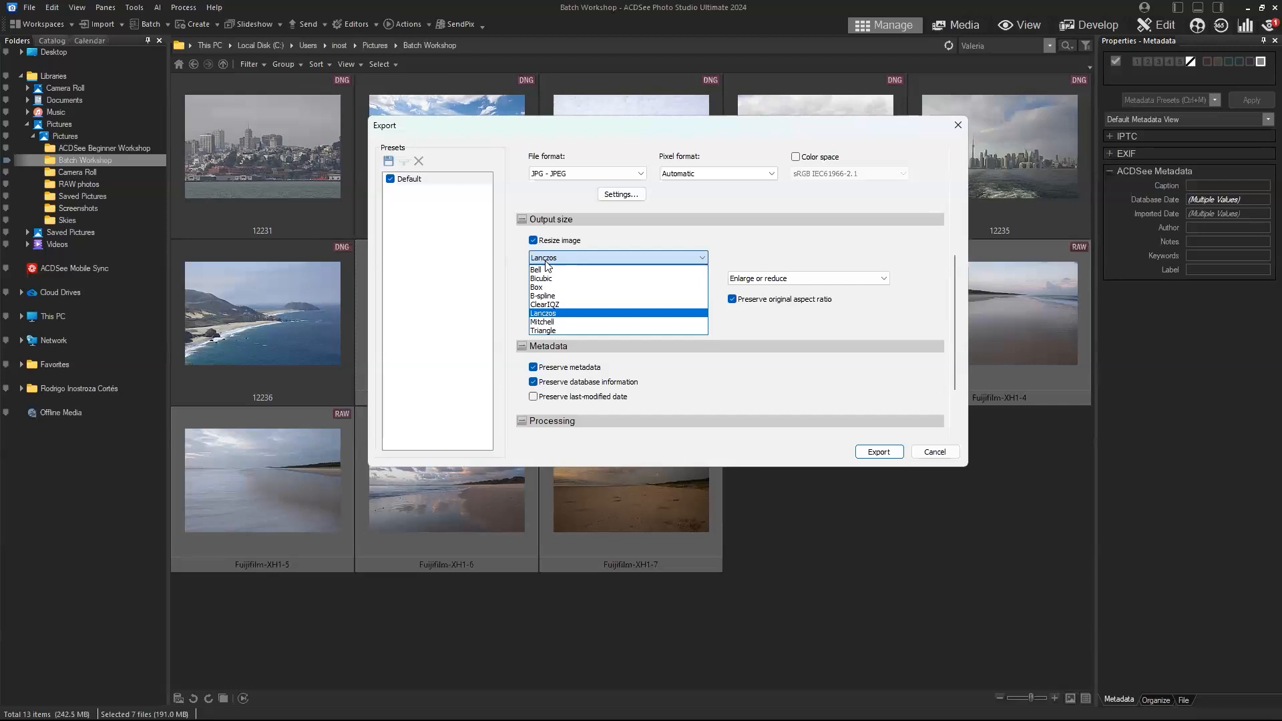
pyautogui.click(761, 246)
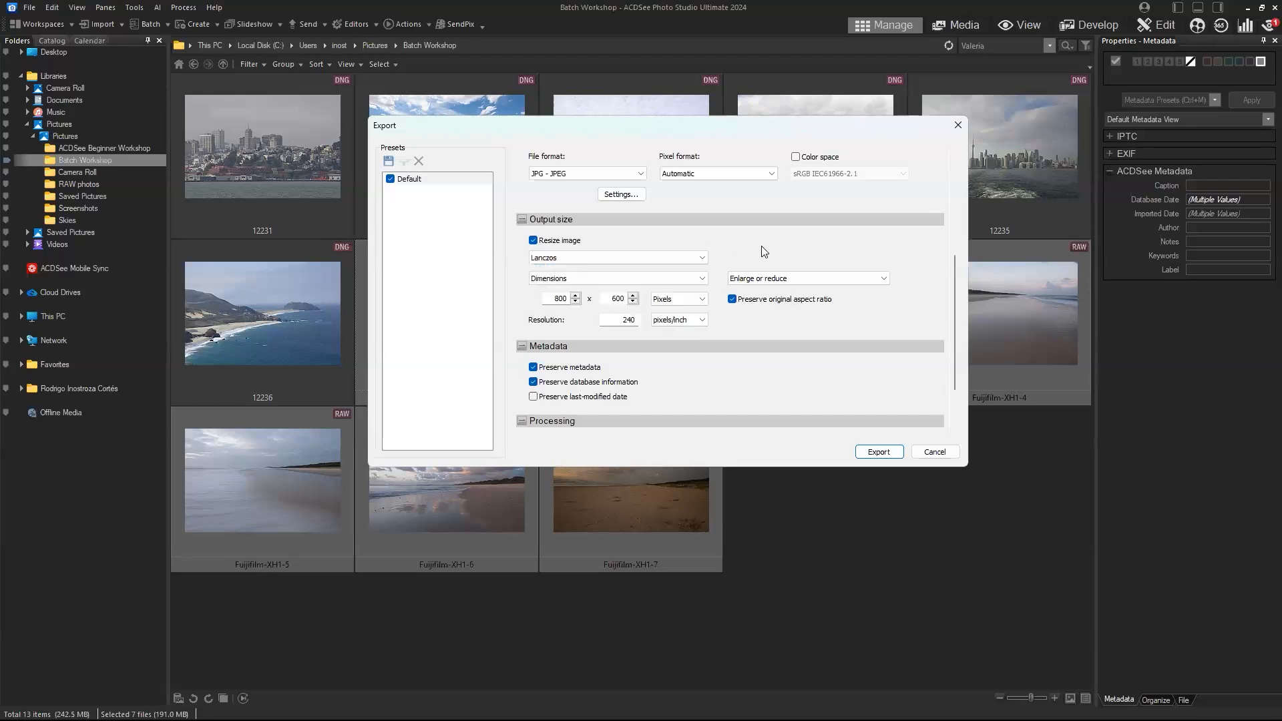
# Size the exported images by percentage and set the width and height to 30 percent with the original aspect ratio preserved.
pyautogui.click(700, 280)
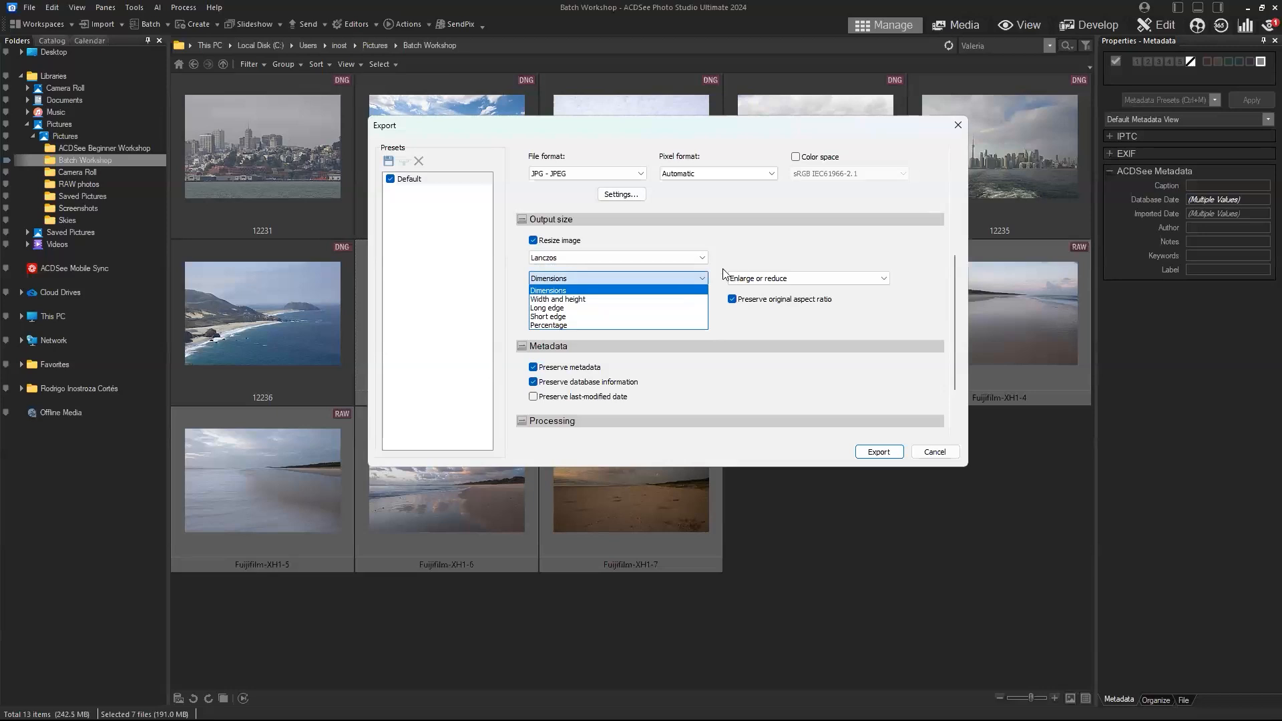
pyautogui.click(705, 280)
pyautogui.click(704, 280)
pyautogui.click(673, 326)
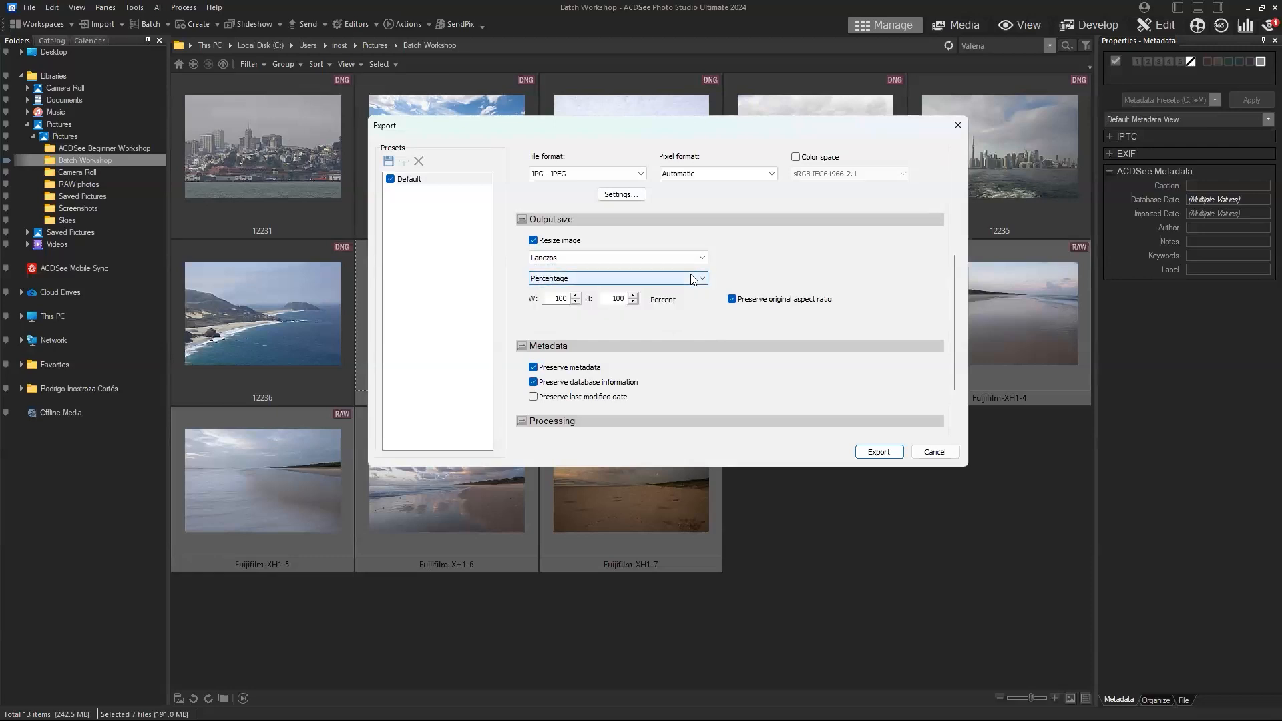
pyautogui.doubleClick(557, 298)
pyautogui.write('30')
# Review the metadata options, develop presets and ACDSee actions offered for the export, and cancel it without exporting.
pyautogui.scroll(-2, 779, 330)
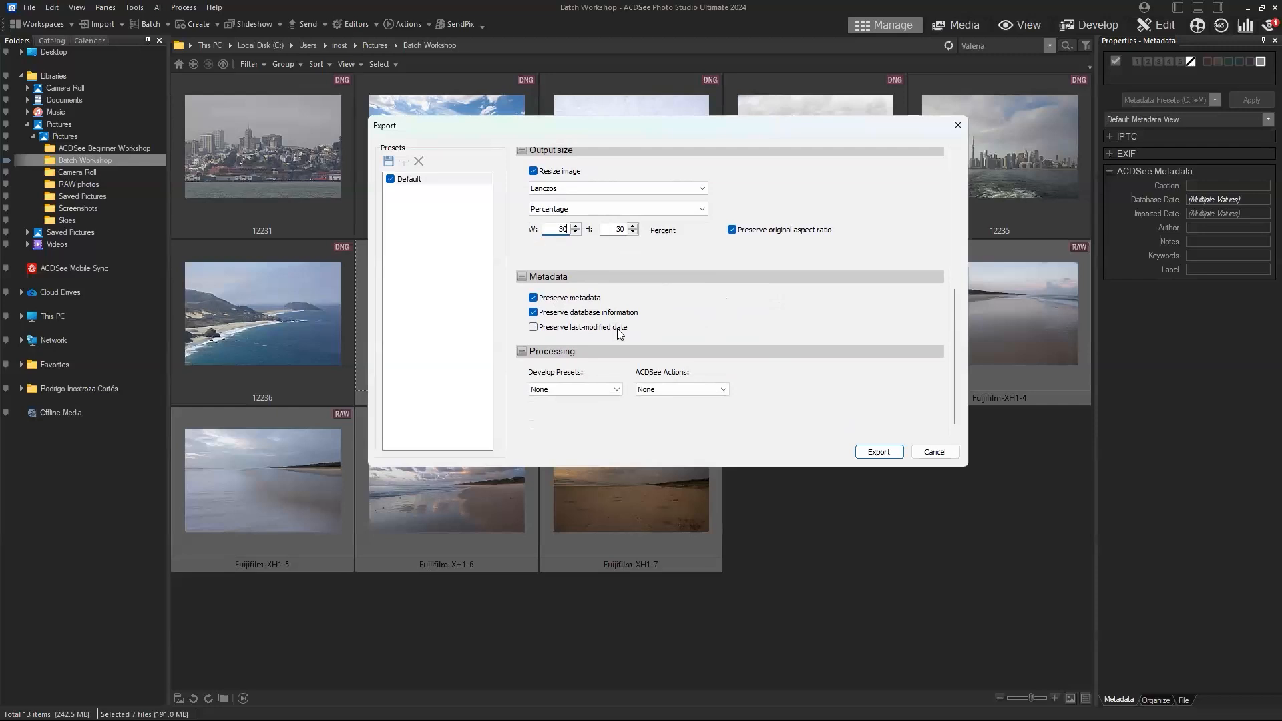
pyautogui.click(613, 388)
pyautogui.click(613, 388)
pyautogui.click(609, 393)
pyautogui.moveTo(614, 428)
pyautogui.mouseDown()
pyautogui.moveTo(617, 568)
pyautogui.moveTo(617, 409)
pyautogui.mouseUp()
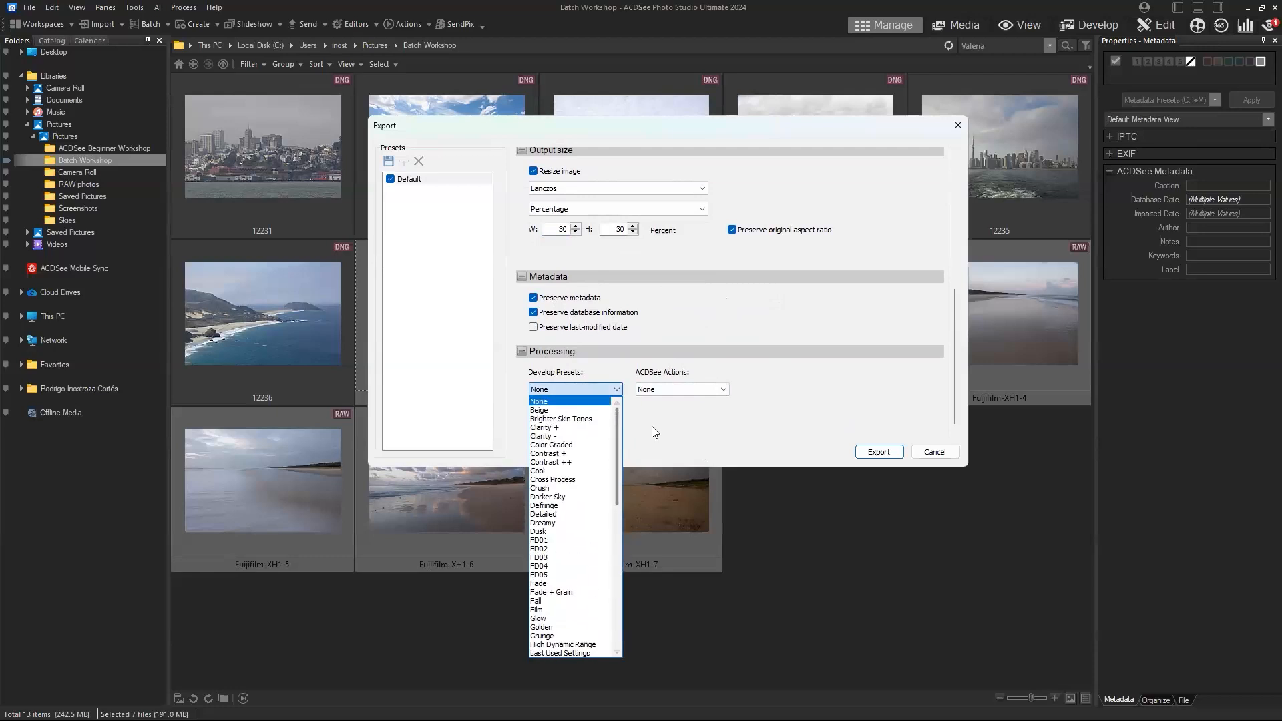
pyautogui.click(652, 426)
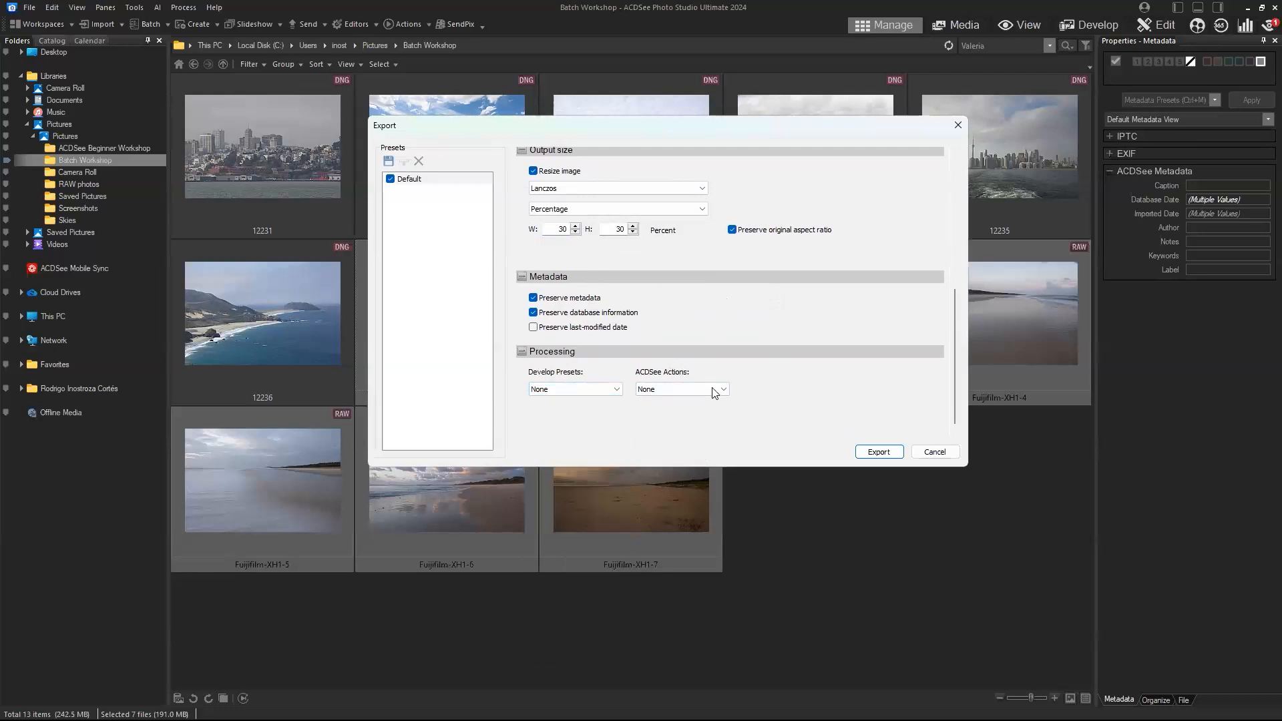
pyautogui.click(712, 389)
pyautogui.moveTo(725, 417); pyautogui.dragTo(784, 386)
pyautogui.click(784, 386)
pyautogui.moveTo(954, 362); pyautogui.dragTo(946, 196)
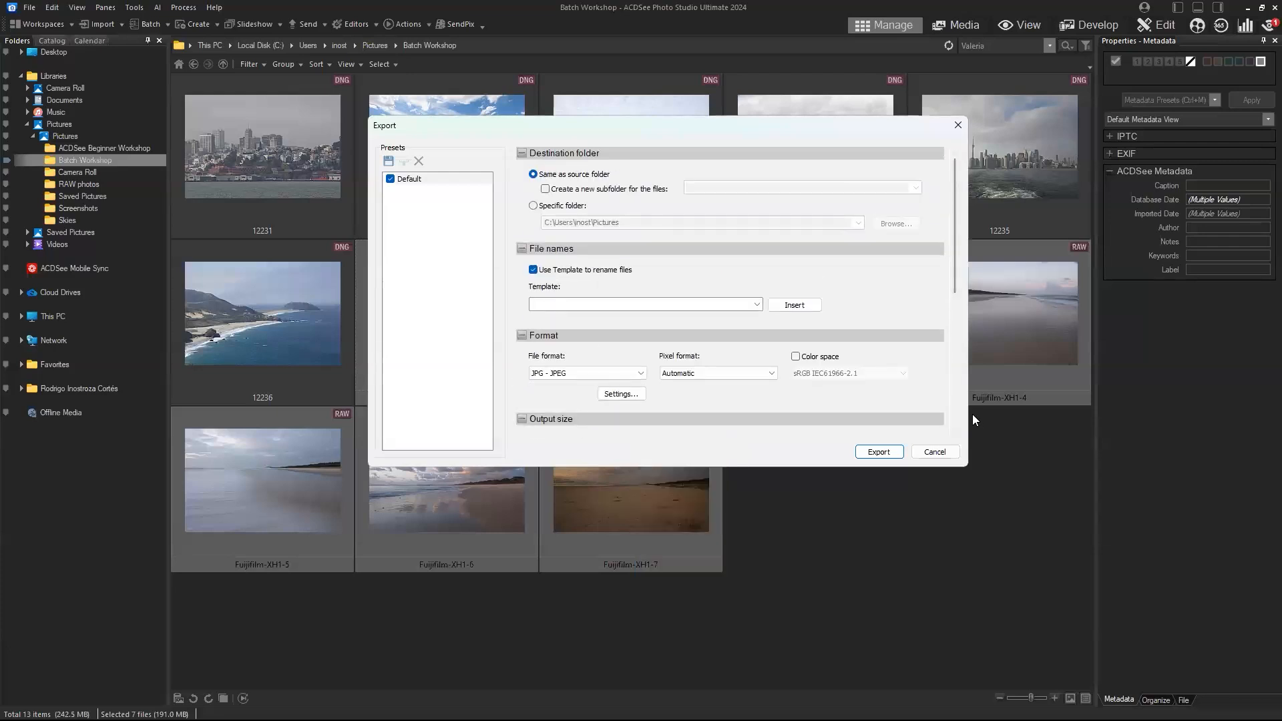
pyautogui.click(947, 454)
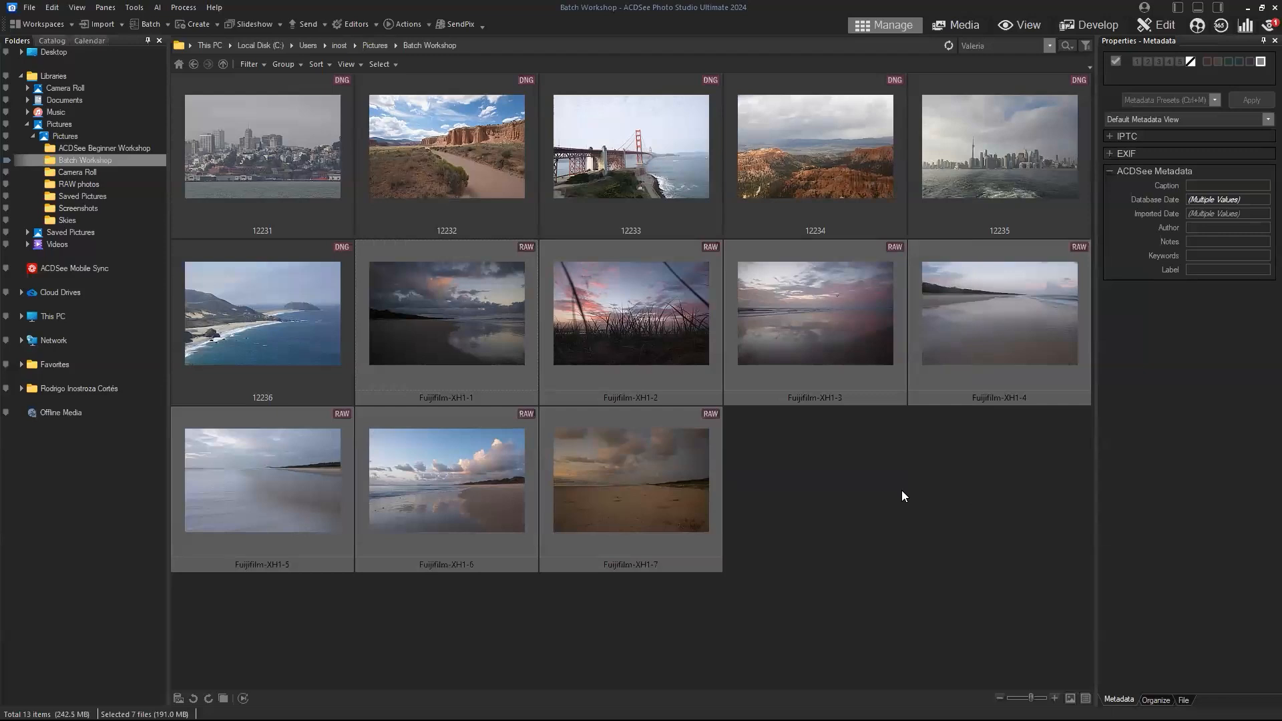
# Select only the RAW photo Fujifilm-XH1-1 and open it in Develop mode.
pyautogui.click(144, 26)
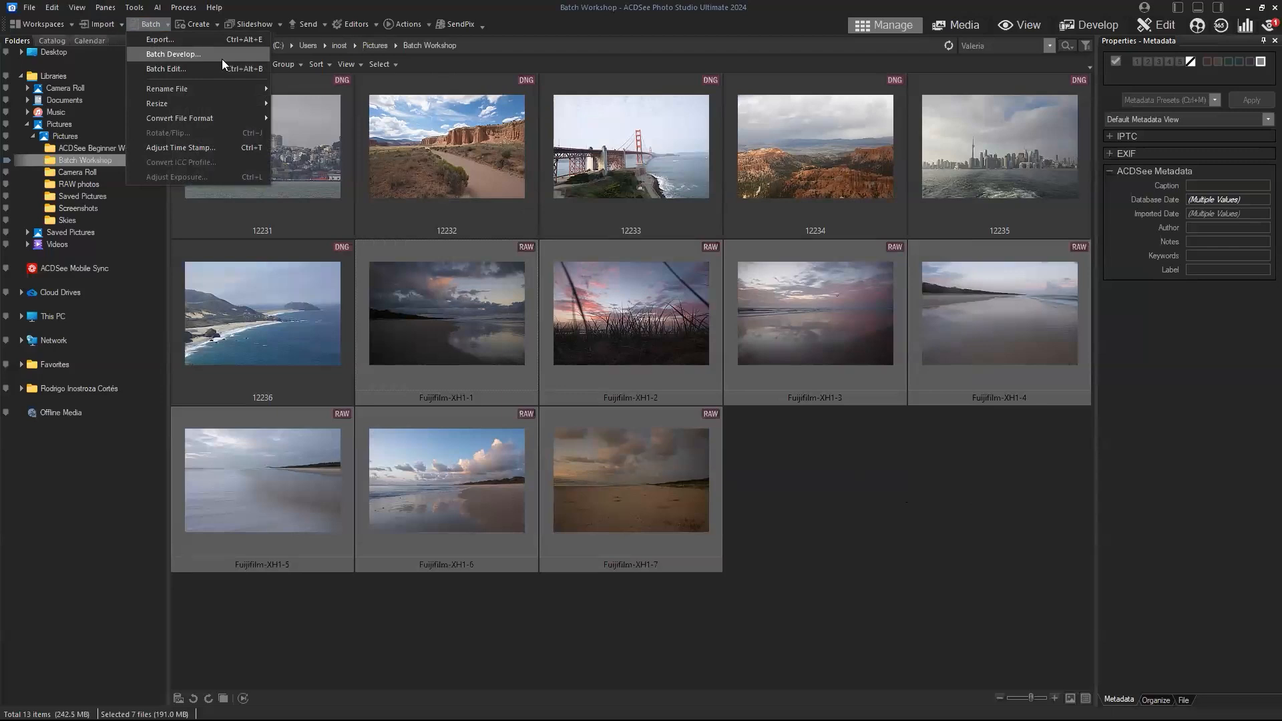
pyautogui.click(811, 468)
pyautogui.click(490, 314)
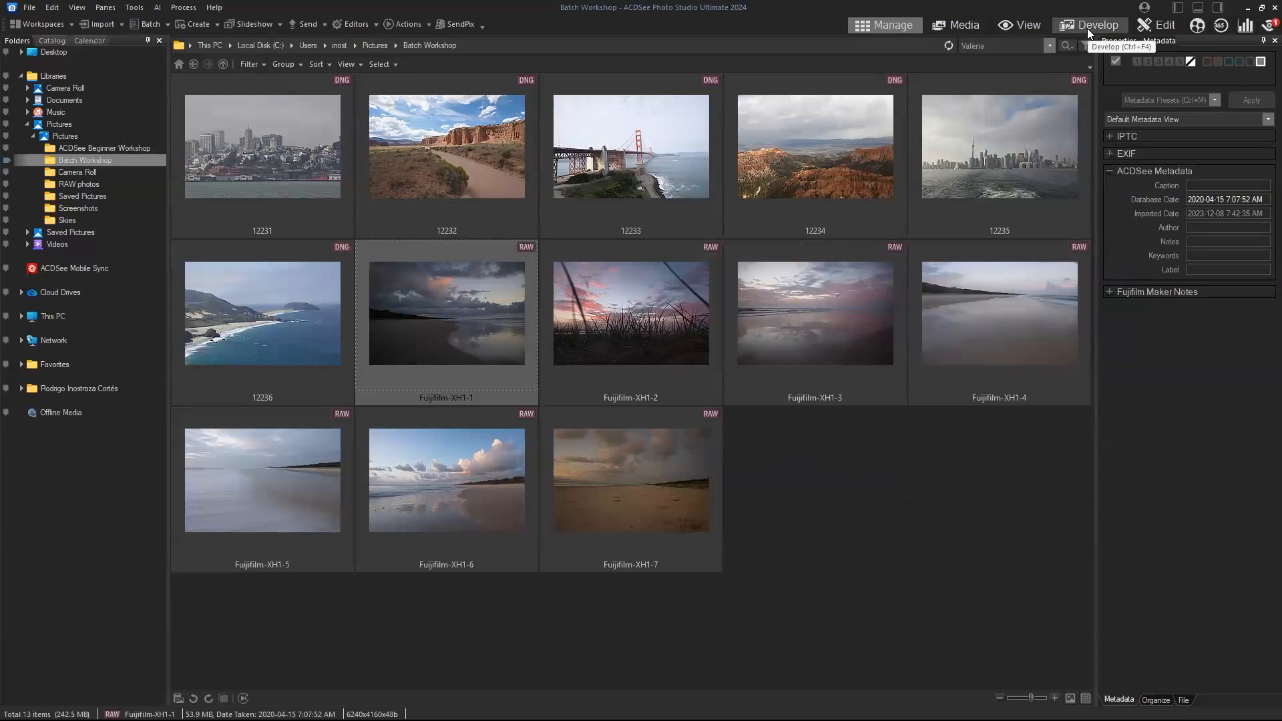
pyautogui.click(158, 27)
pyautogui.click(157, 27)
pyautogui.click(588, 318)
pyautogui.click(469, 315)
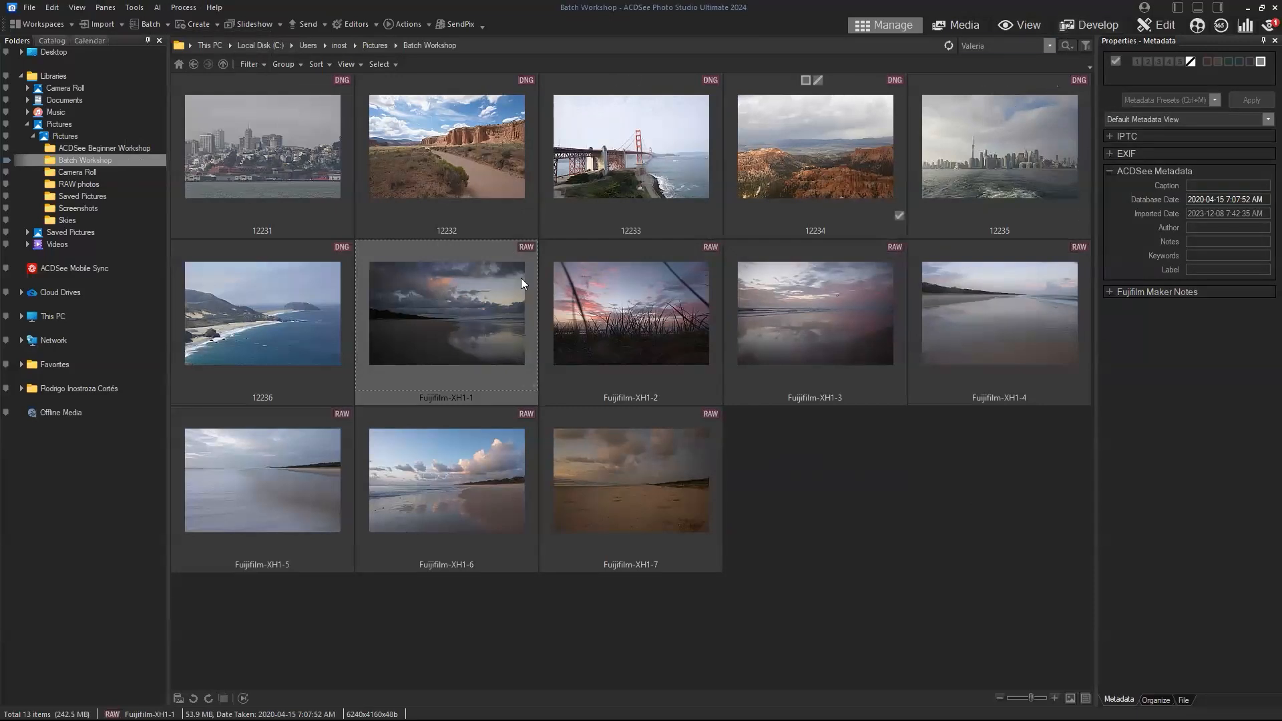
pyautogui.click(1088, 28)
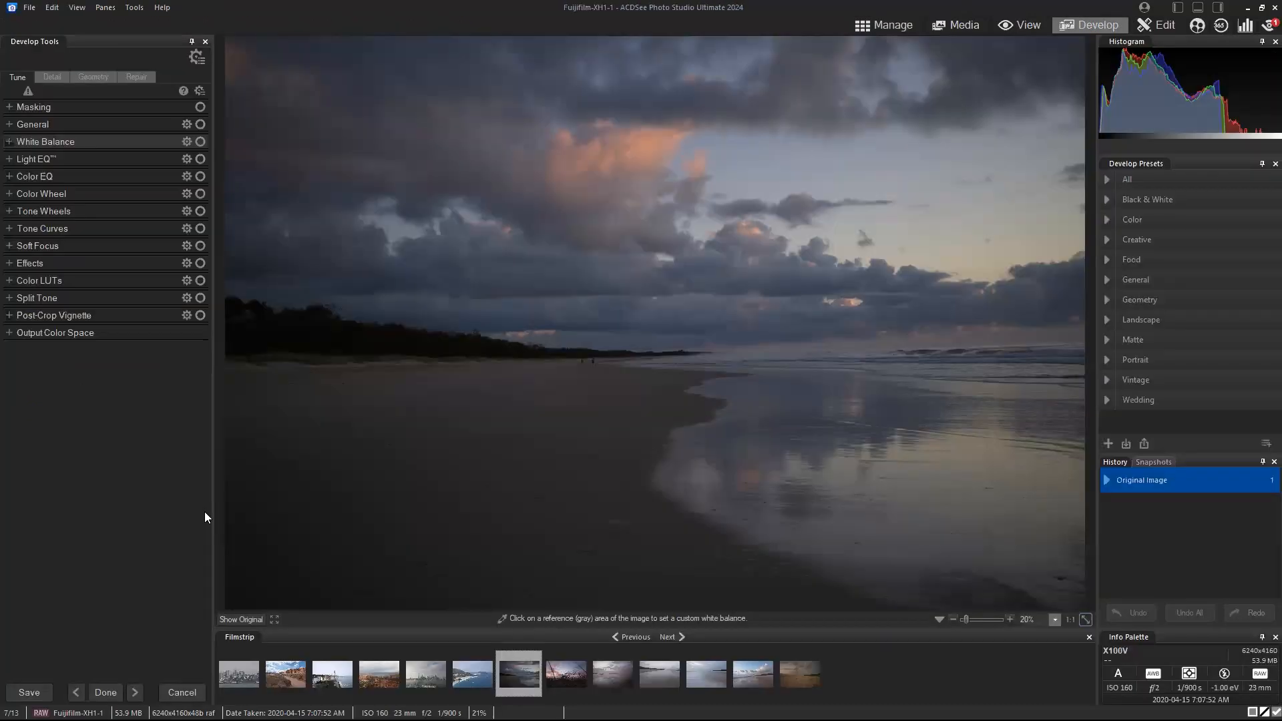
# In the General adjustments, set exposure to +0.27 eV, highlights to 68, fill light to 31 and contrast to 25.
pyautogui.click(10, 126)
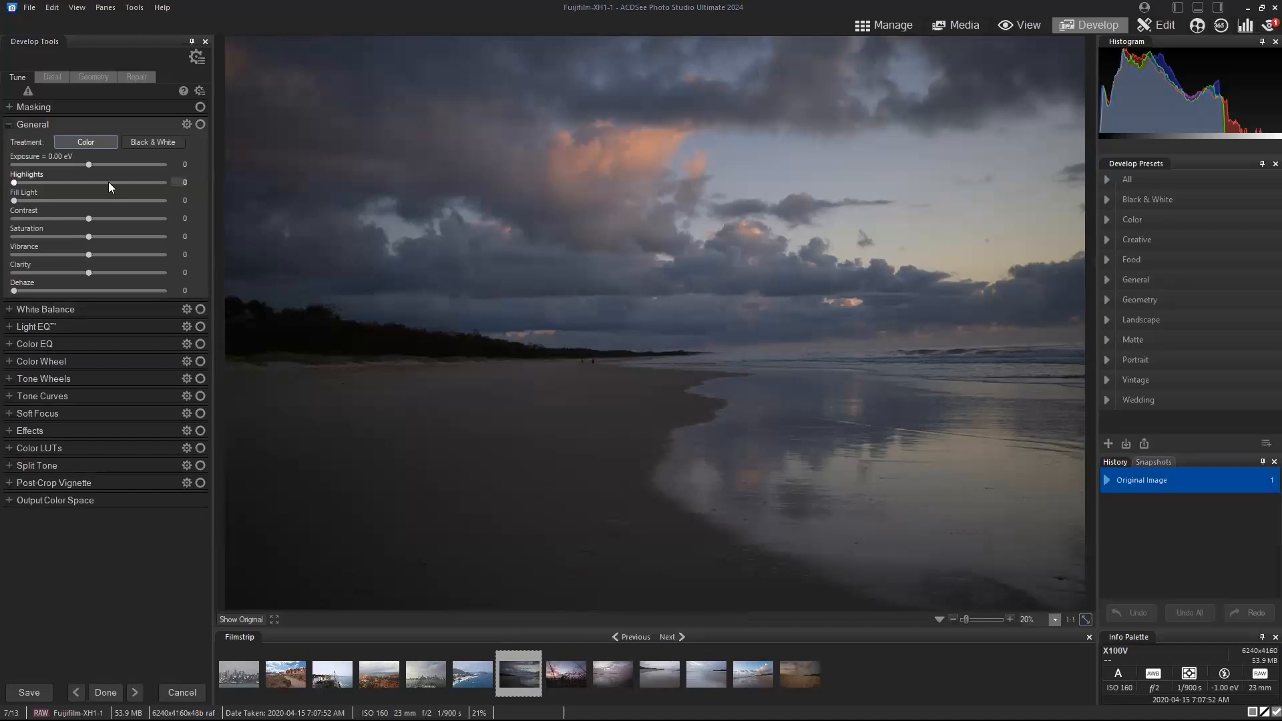
pyautogui.moveTo(87, 164); pyautogui.dragTo(94, 166)
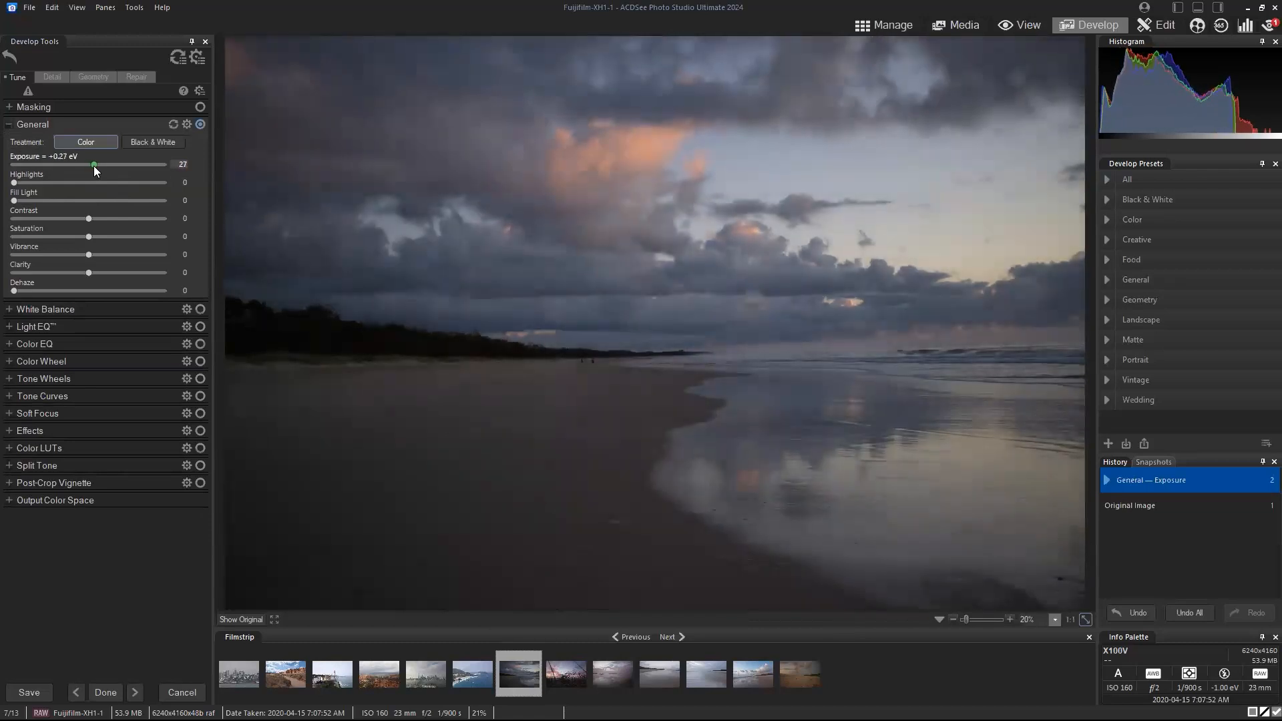
pyautogui.moveTo(14, 182); pyautogui.dragTo(47, 187)
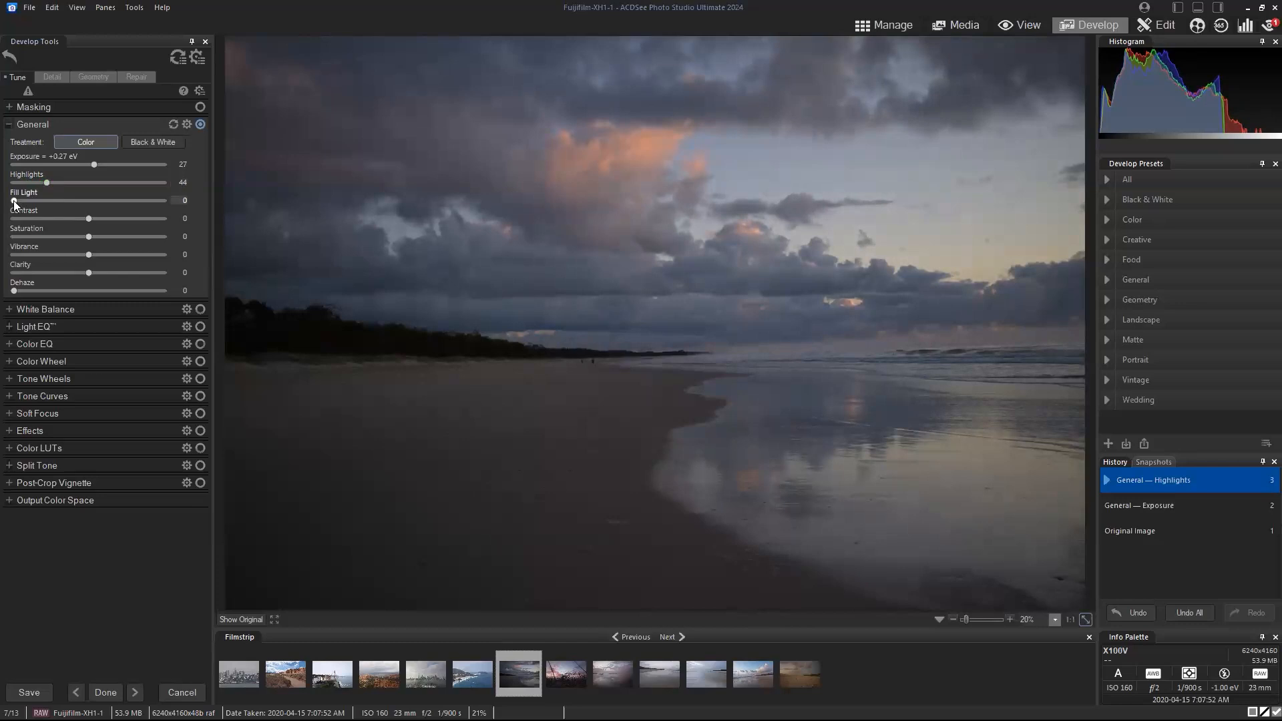
pyautogui.moveTo(14, 201); pyautogui.dragTo(47, 199)
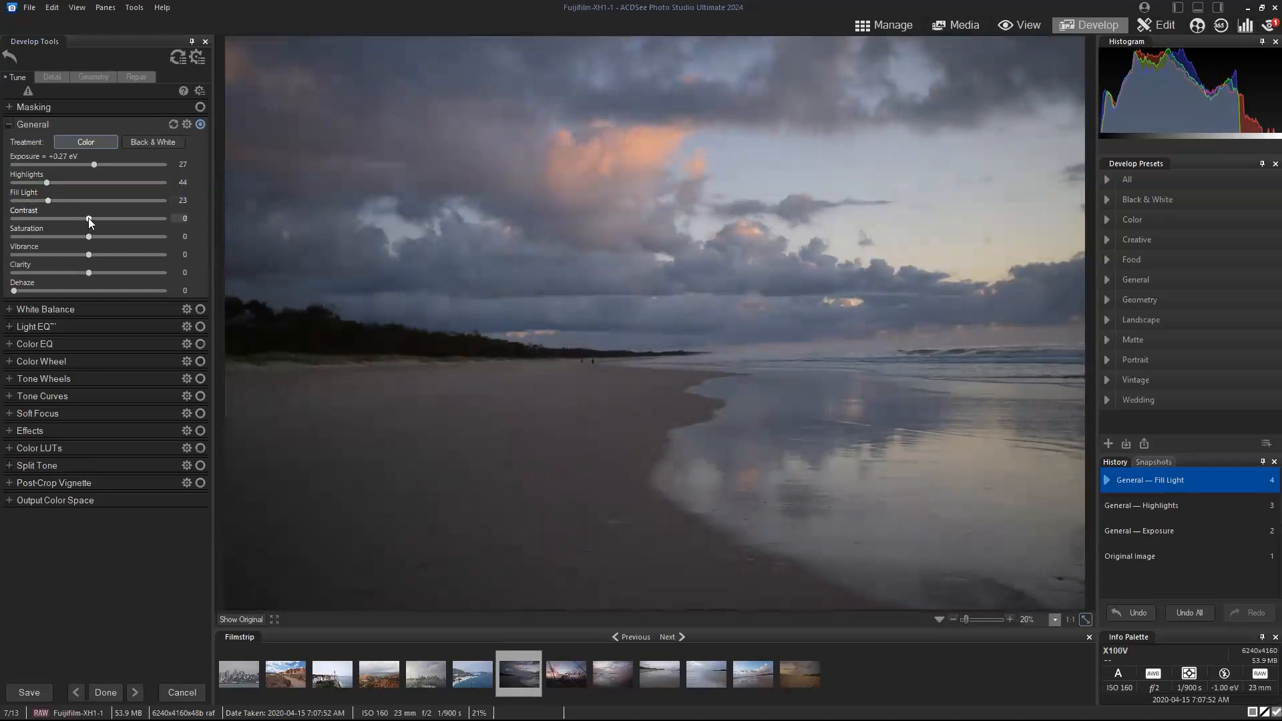
pyautogui.moveTo(92, 218); pyautogui.dragTo(104, 218)
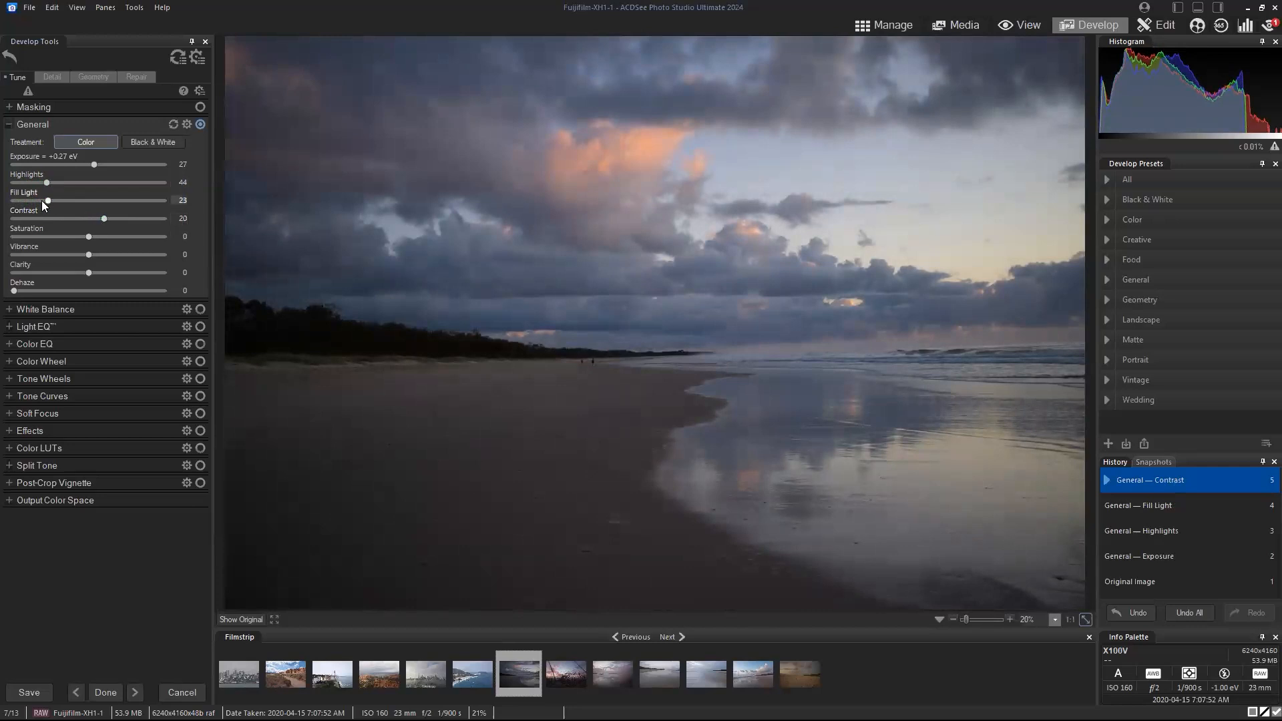
pyautogui.moveTo(48, 200); pyautogui.dragTo(56, 200)
pyautogui.moveTo(46, 182); pyautogui.dragTo(107, 219)
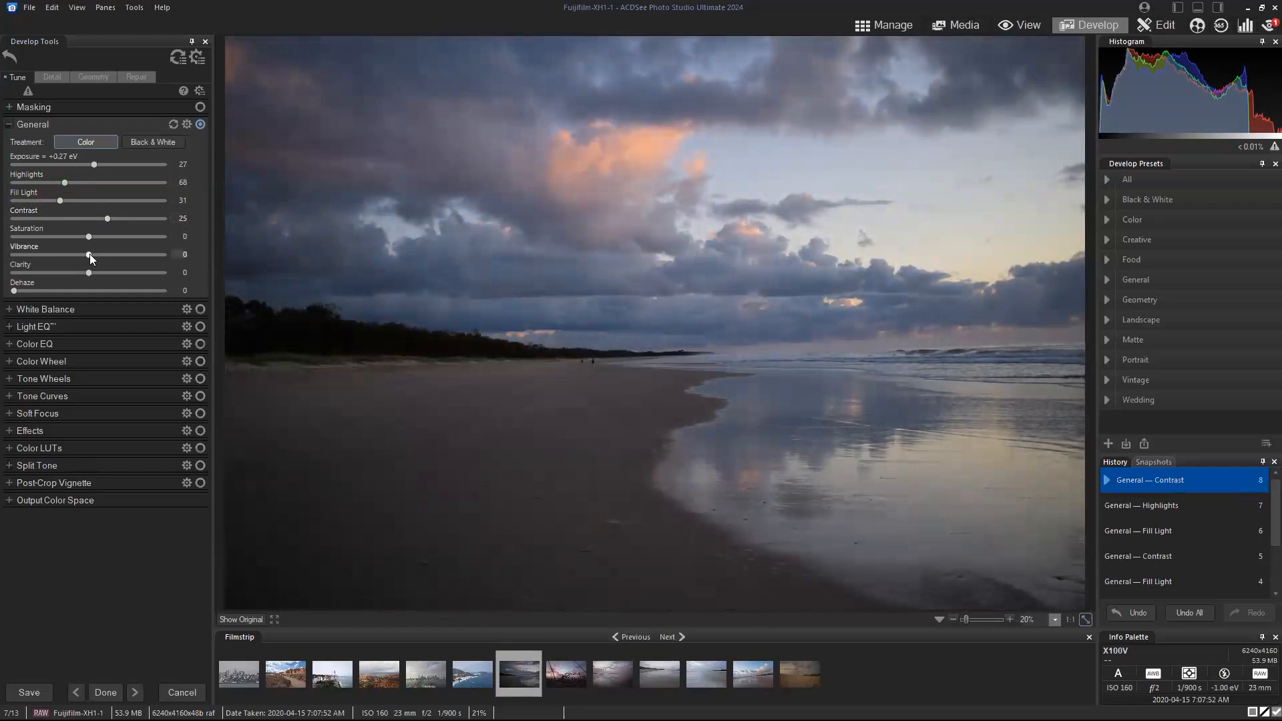
# Raise the photo's vibrance to 18 and its clarity to 46 in the General adjustments.
pyautogui.moveTo(90, 254); pyautogui.dragTo(99, 254)
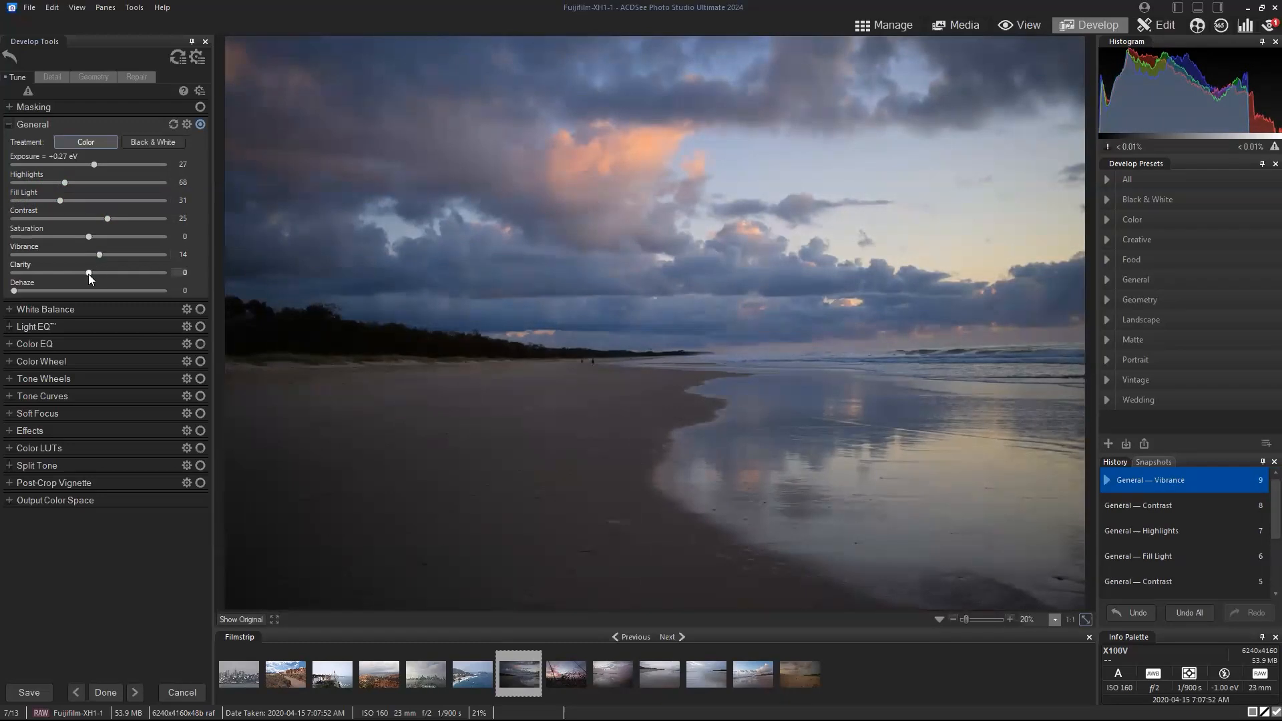
pyautogui.moveTo(88, 274); pyautogui.dragTo(124, 276)
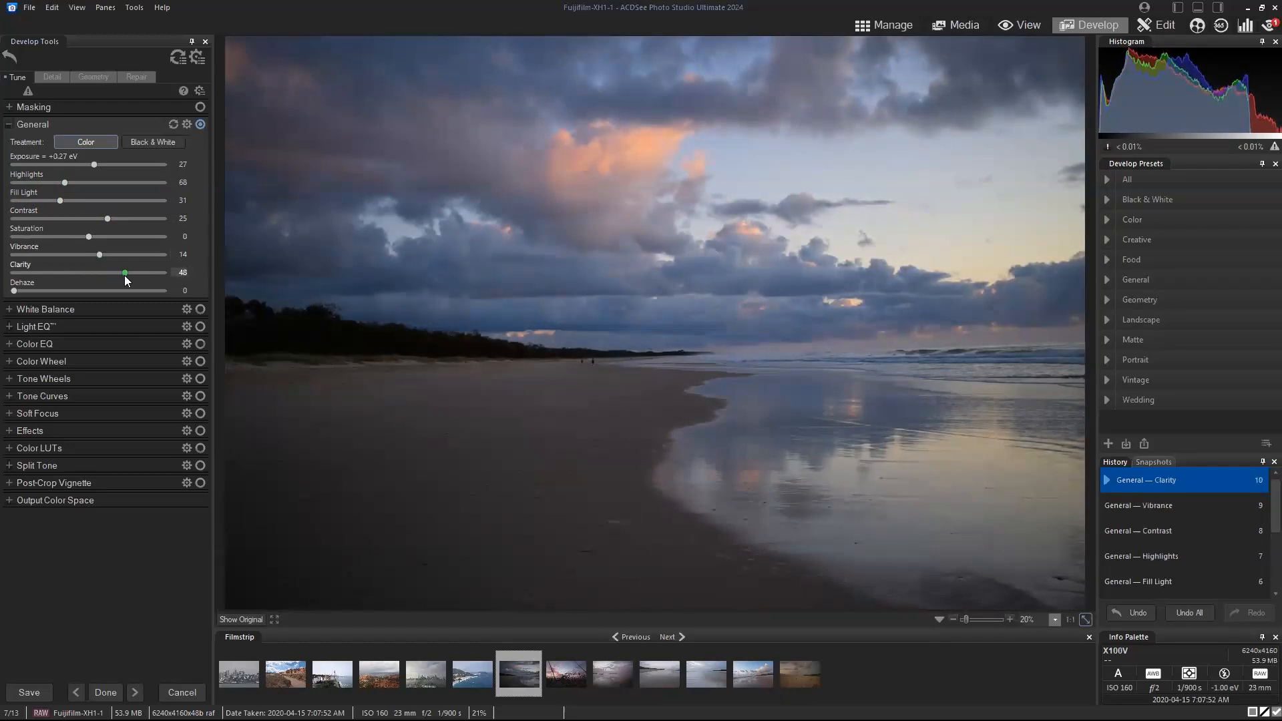
pyautogui.click(102, 252)
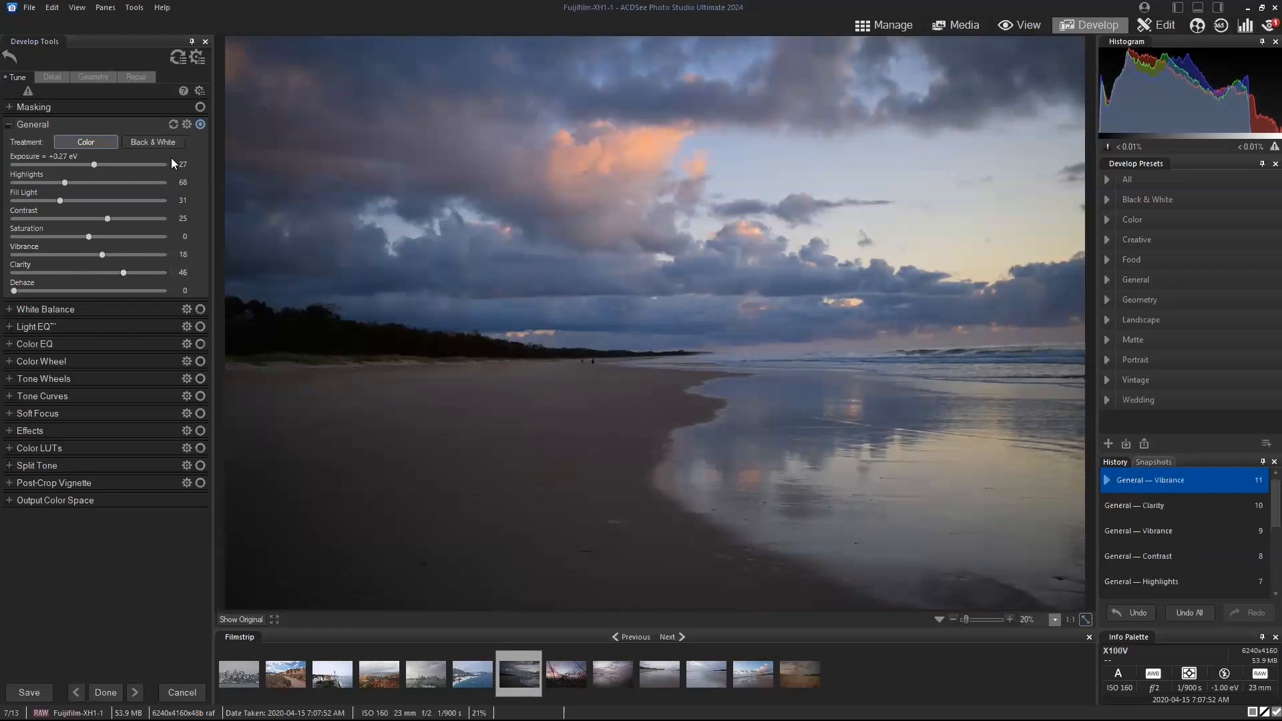
# Compare the adjusted photo with the original and reduce the vibrance to 8.
pyautogui.click(250, 621)
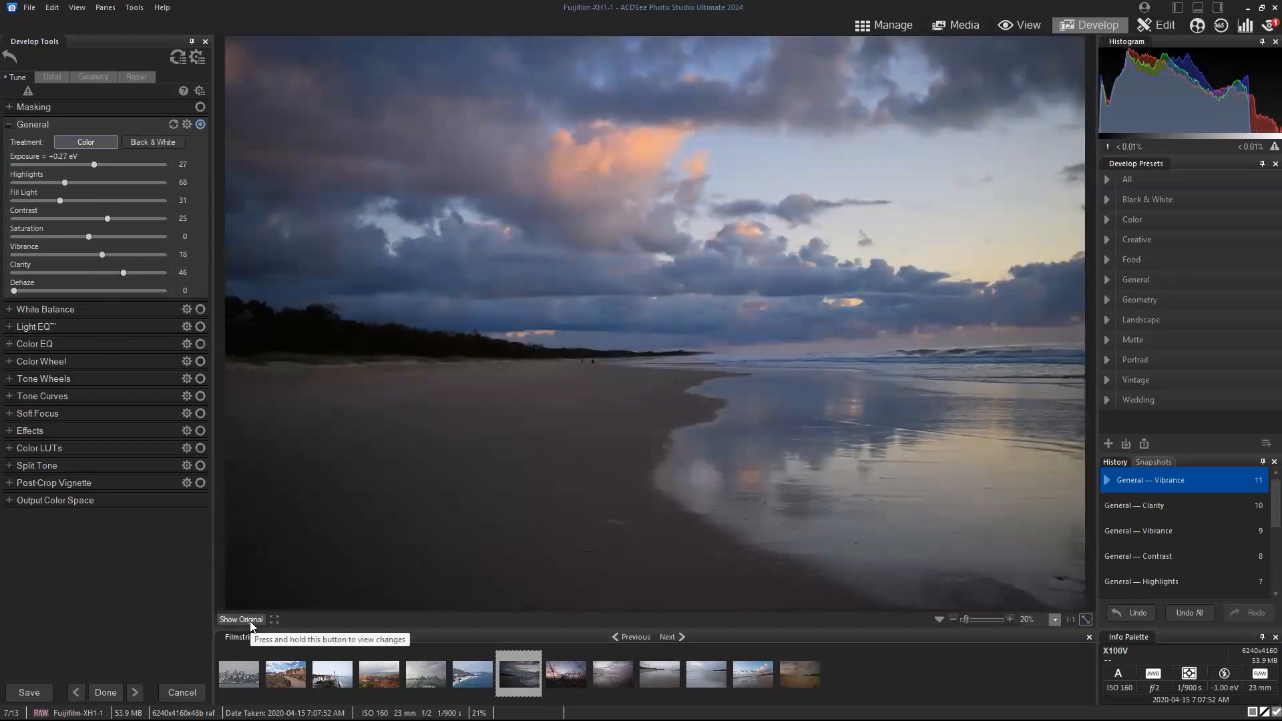
pyautogui.click(250, 621)
pyautogui.click(252, 621)
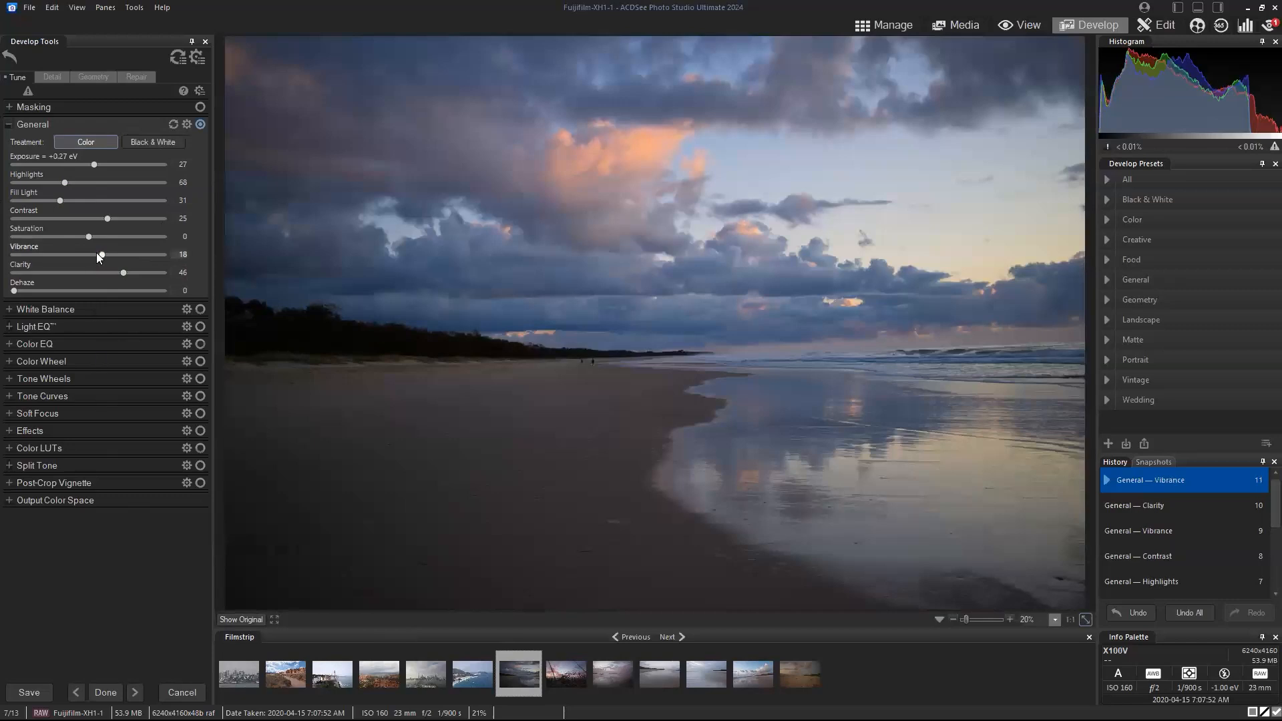
pyautogui.moveTo(102, 259); pyautogui.dragTo(95, 259)
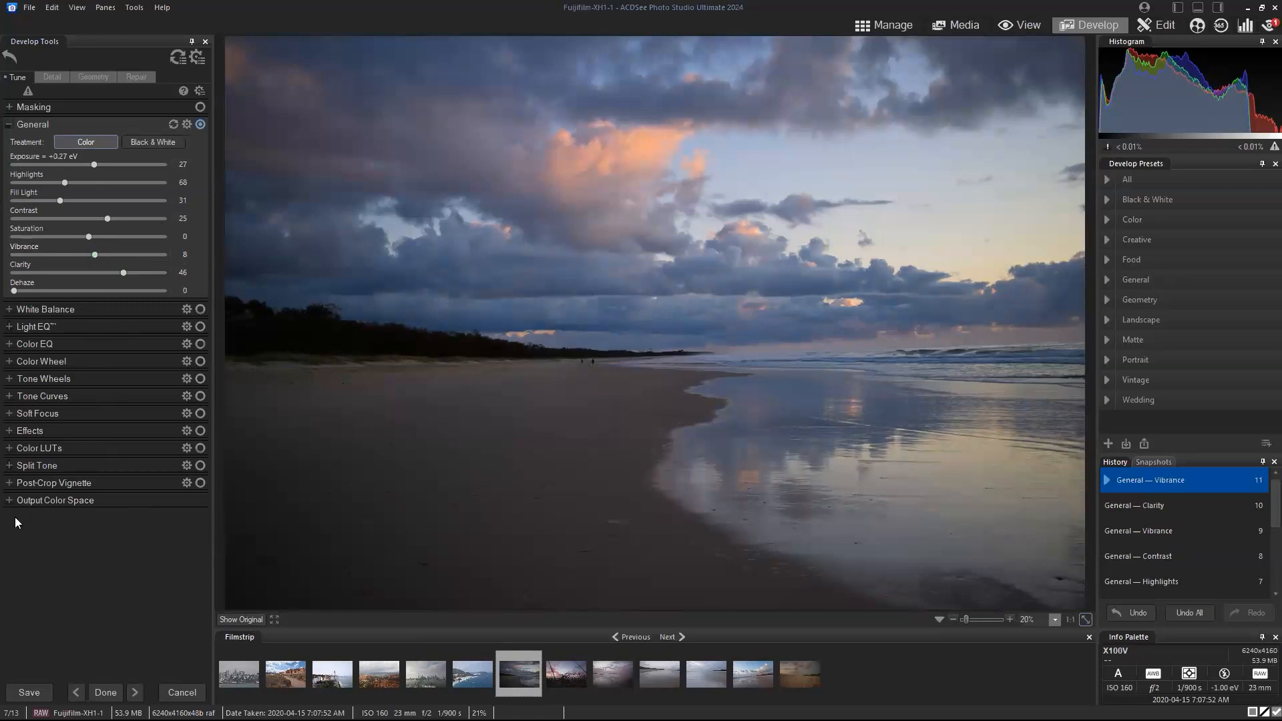
# Add a dark post-crop vignette with a strength of -17 and compare the result with the original photo.
pyautogui.click(8, 484)
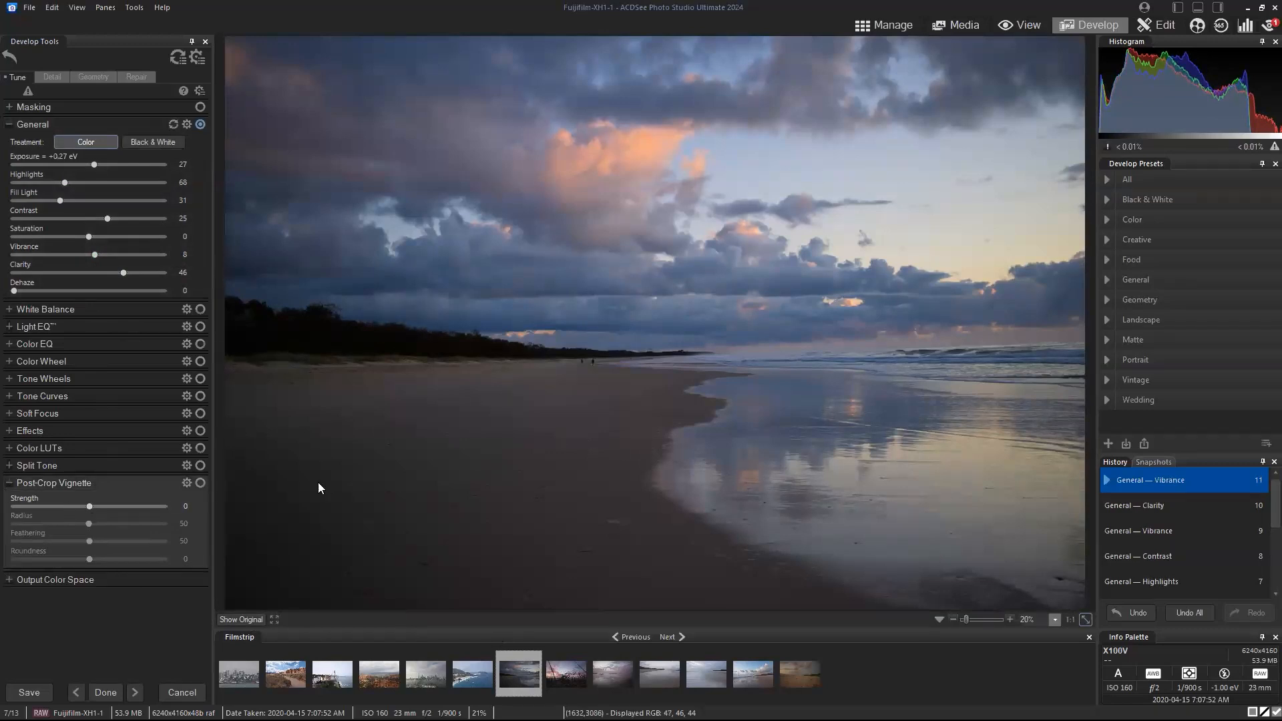
pyautogui.moveTo(89, 506); pyautogui.dragTo(117, 511)
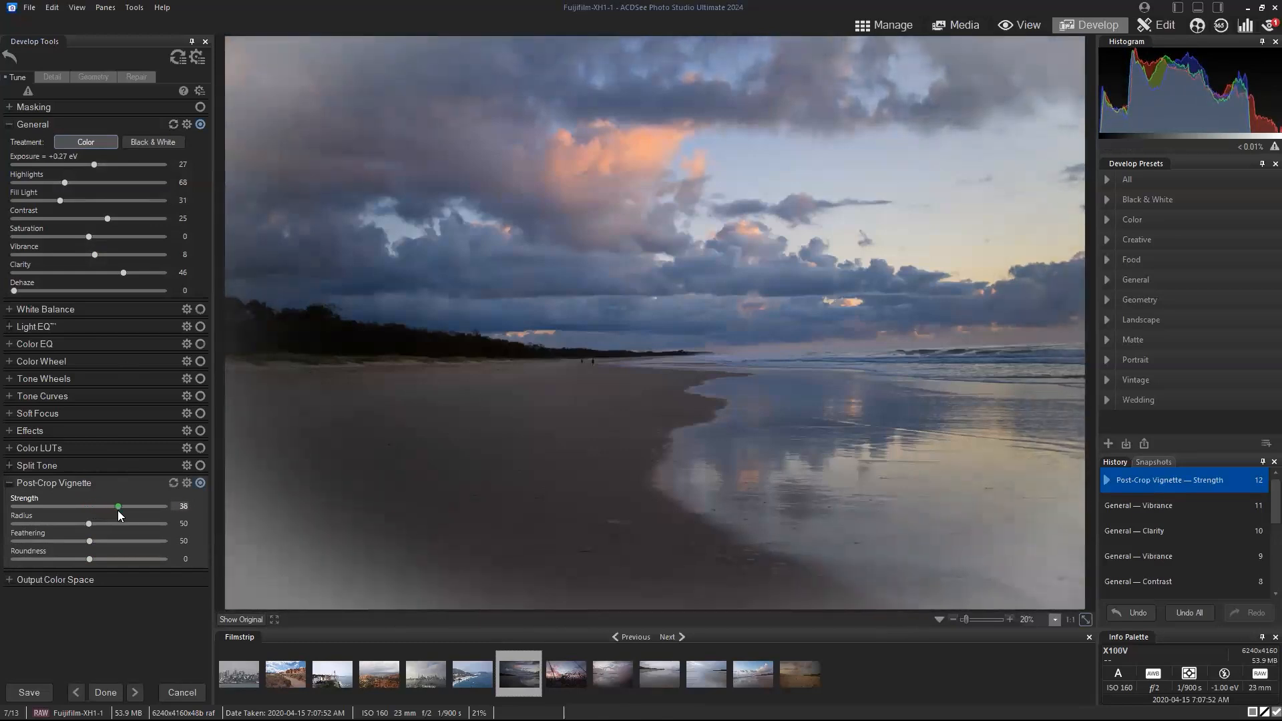
pyautogui.moveTo(117, 510); pyautogui.dragTo(78, 510)
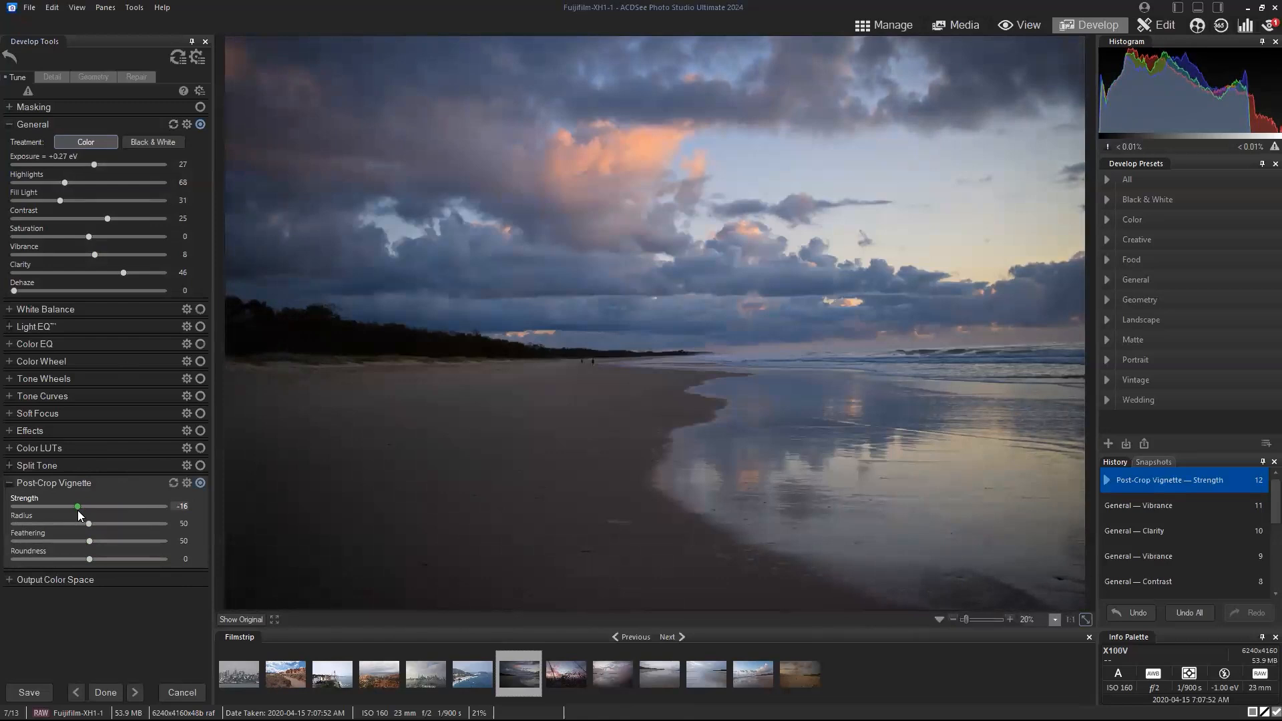
pyautogui.moveTo(78, 510); pyautogui.dragTo(77, 510)
pyautogui.click(231, 620)
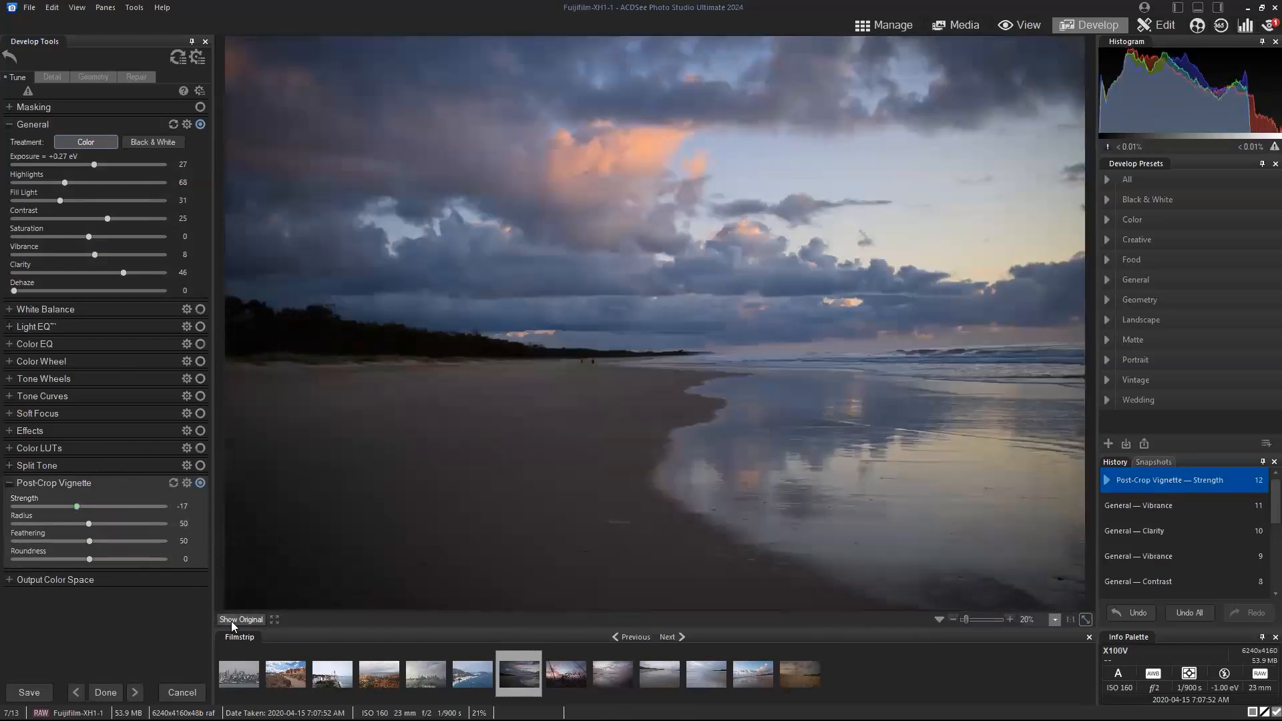
pyautogui.click(231, 621)
# Save all the develop settings as a preset named SlightEnhancement and reset the photo's adjustments to their defaults.
pyautogui.click(196, 58)
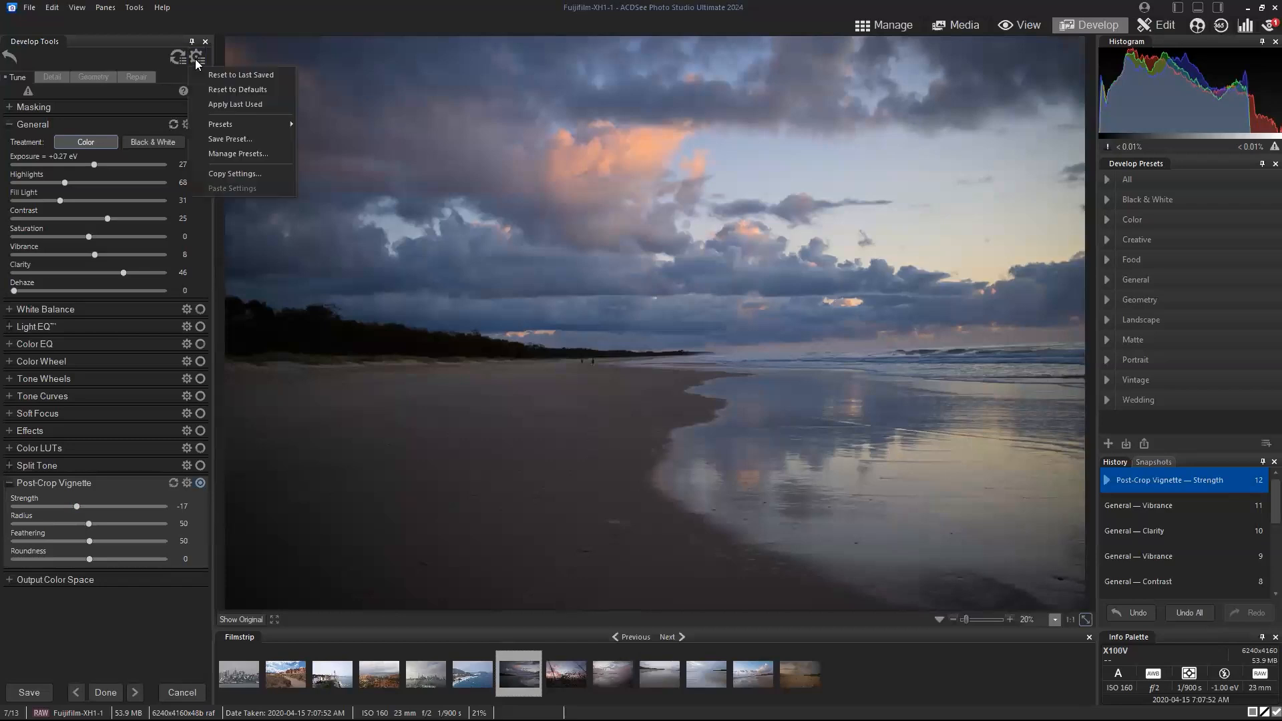
pyautogui.click(223, 142)
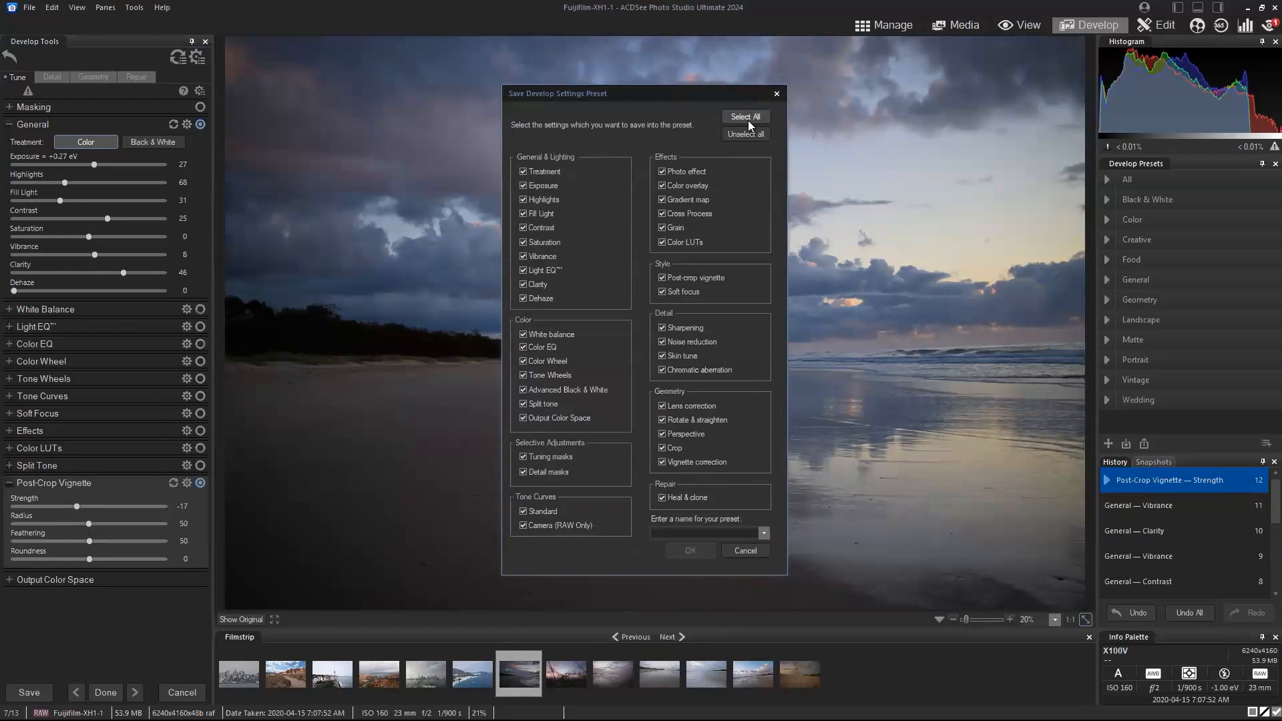
pyautogui.click(702, 532)
pyautogui.write('SlightEnhancement')
pyautogui.click(695, 554)
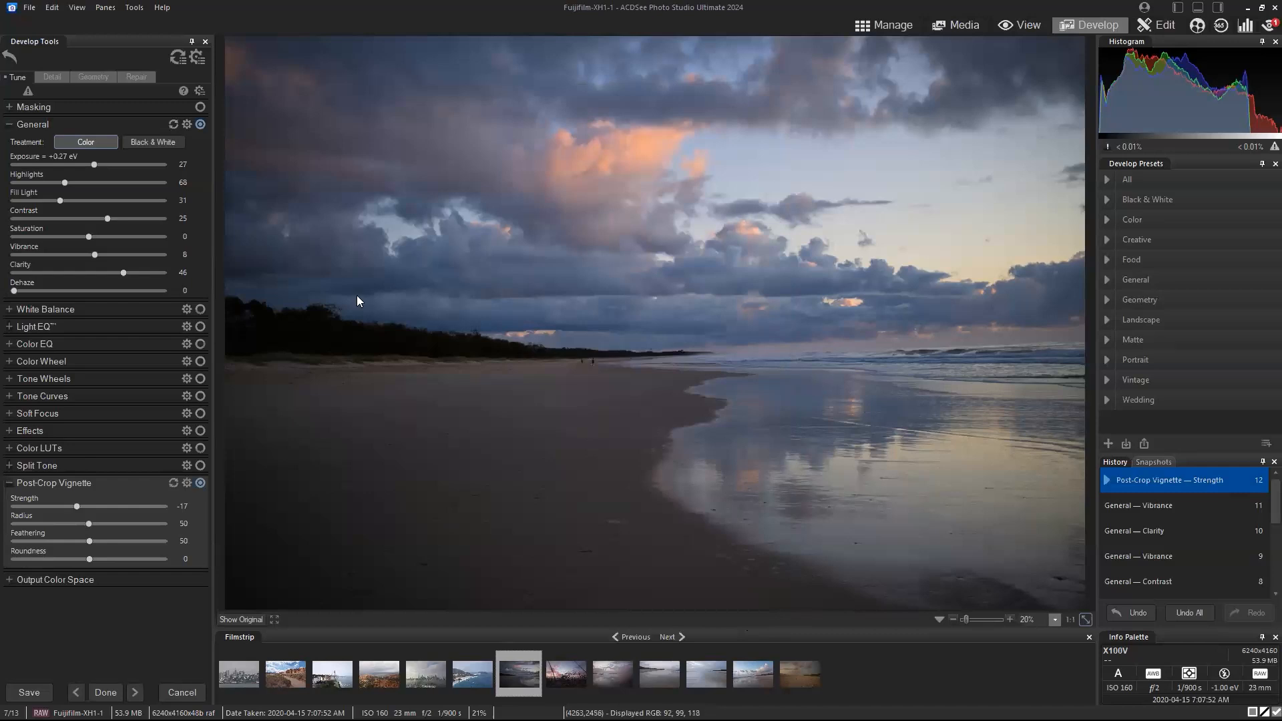
pyautogui.click(178, 59)
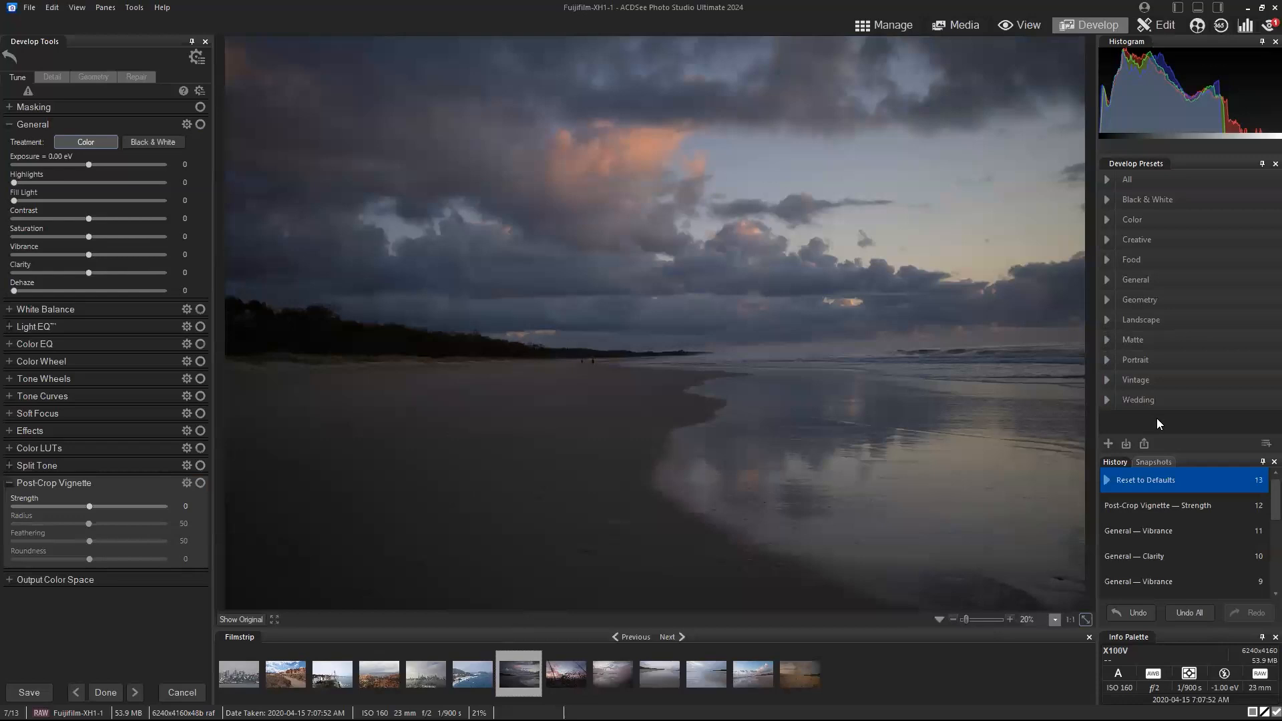
# Apply the Pop preset from the Landscape category of the develop presets to the photo.
pyautogui.click(1107, 320)
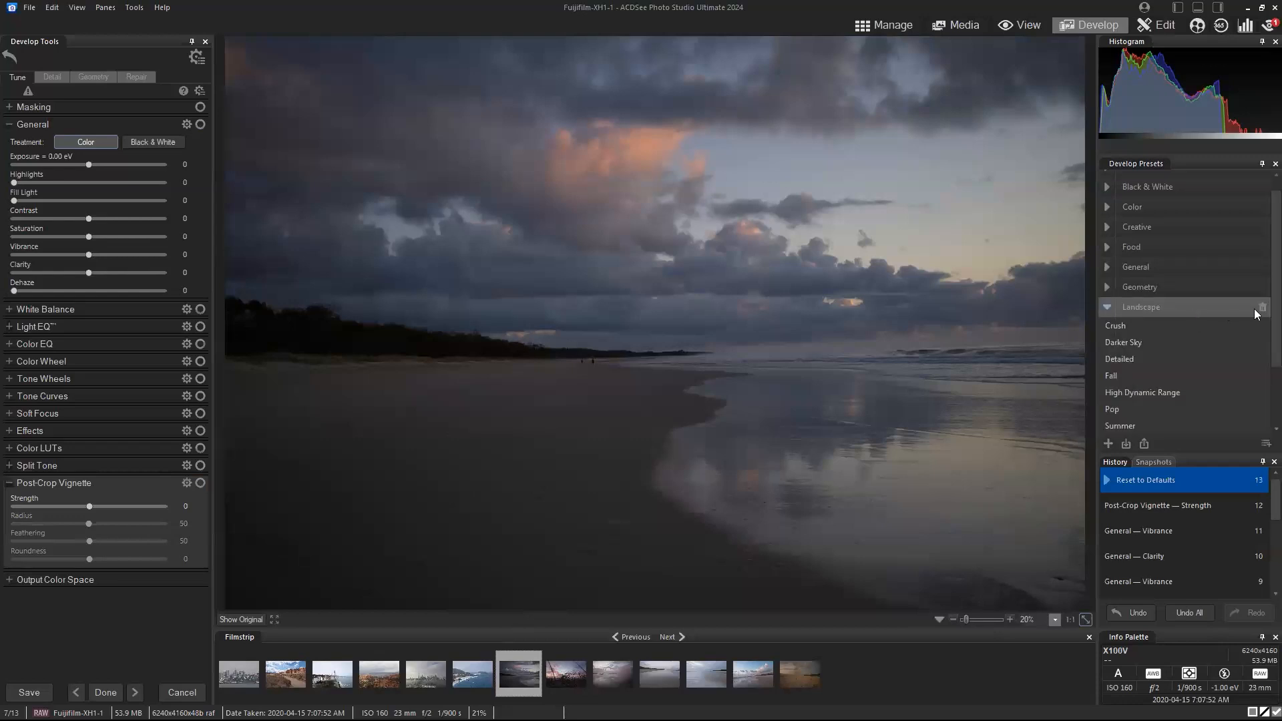
pyautogui.scroll(-3, 1261, 307)
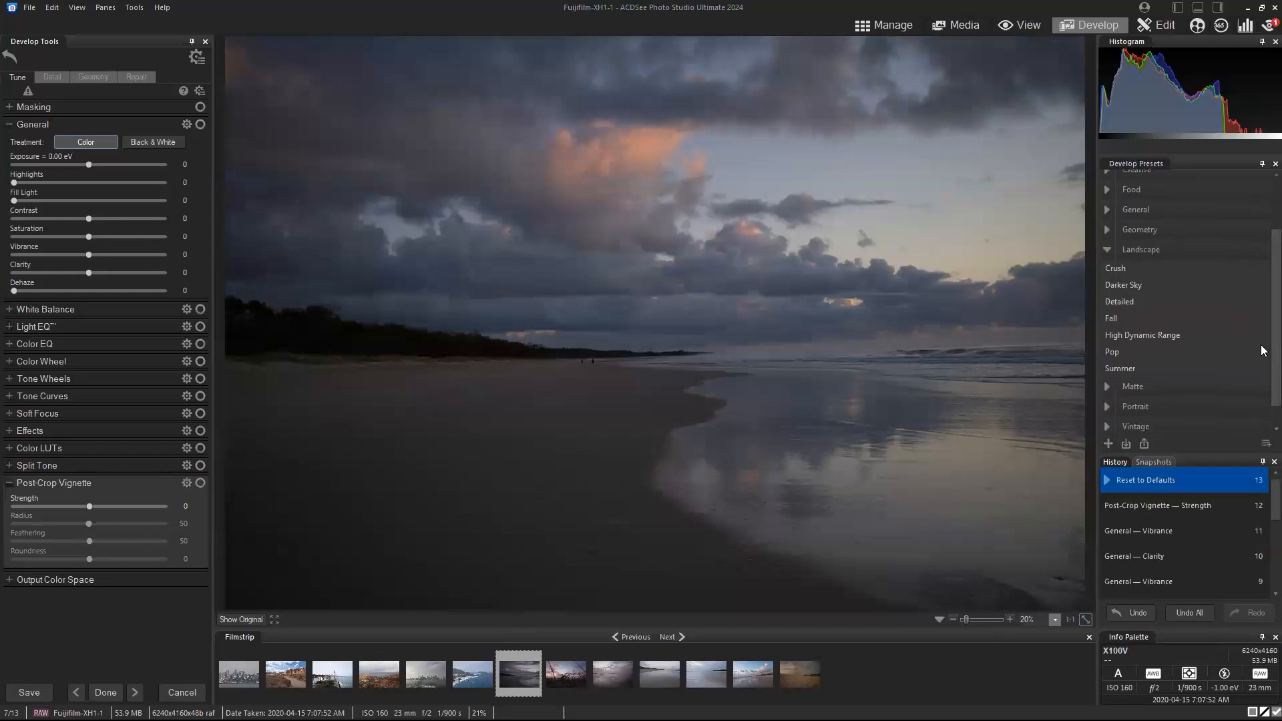
pyautogui.click(1154, 353)
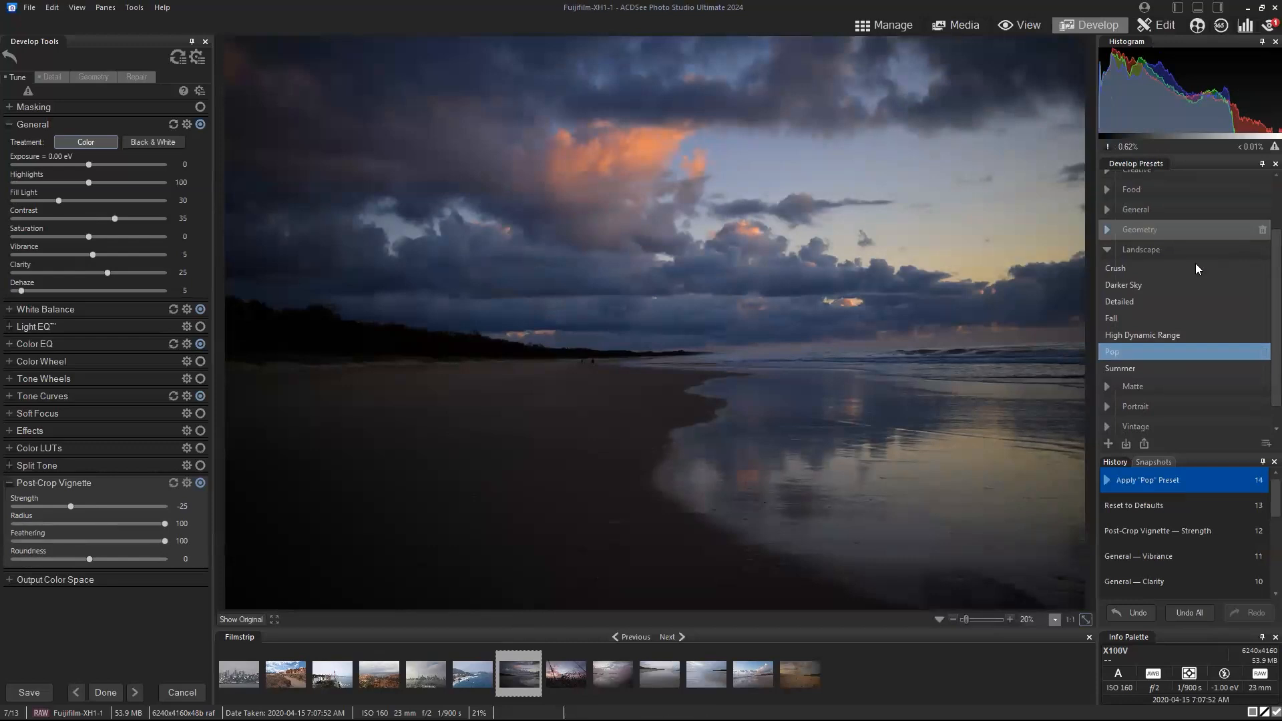
# Examine the presets offered in the Geometry and General categories and compare the photo with its original.
pyautogui.click(1109, 256)
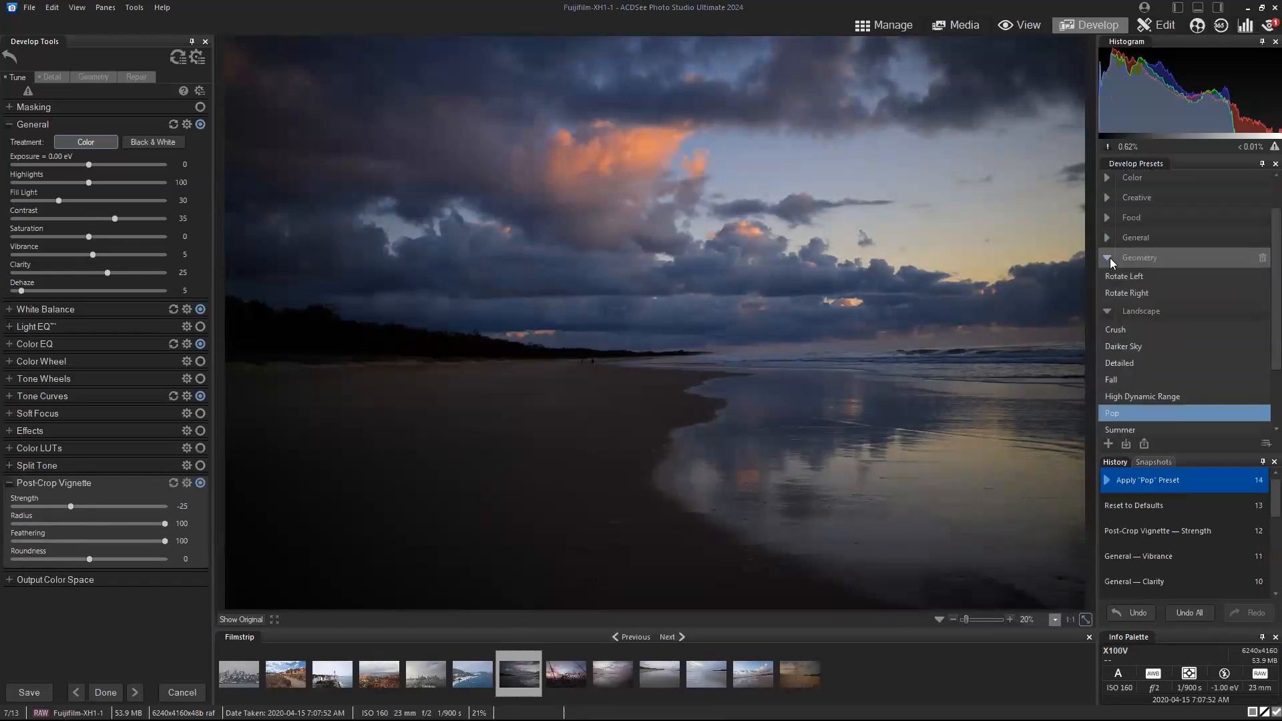
pyautogui.click(1106, 239)
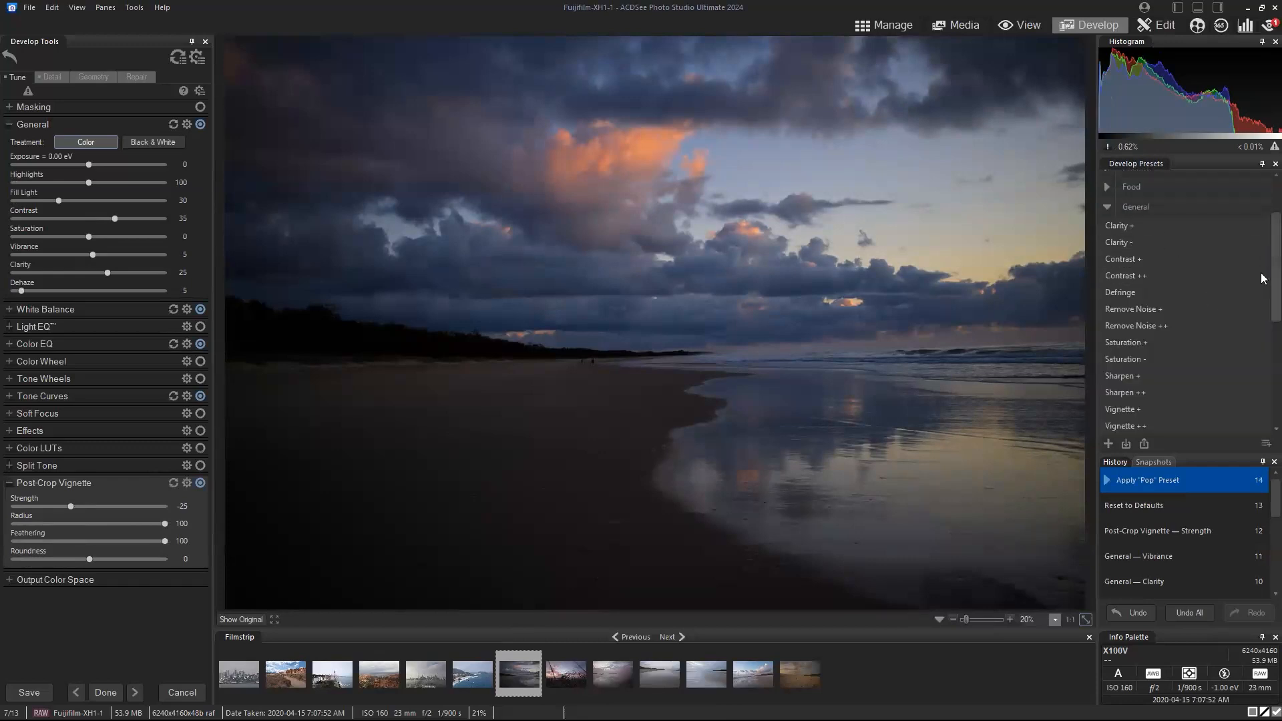
pyautogui.scroll(-1, 1260, 277)
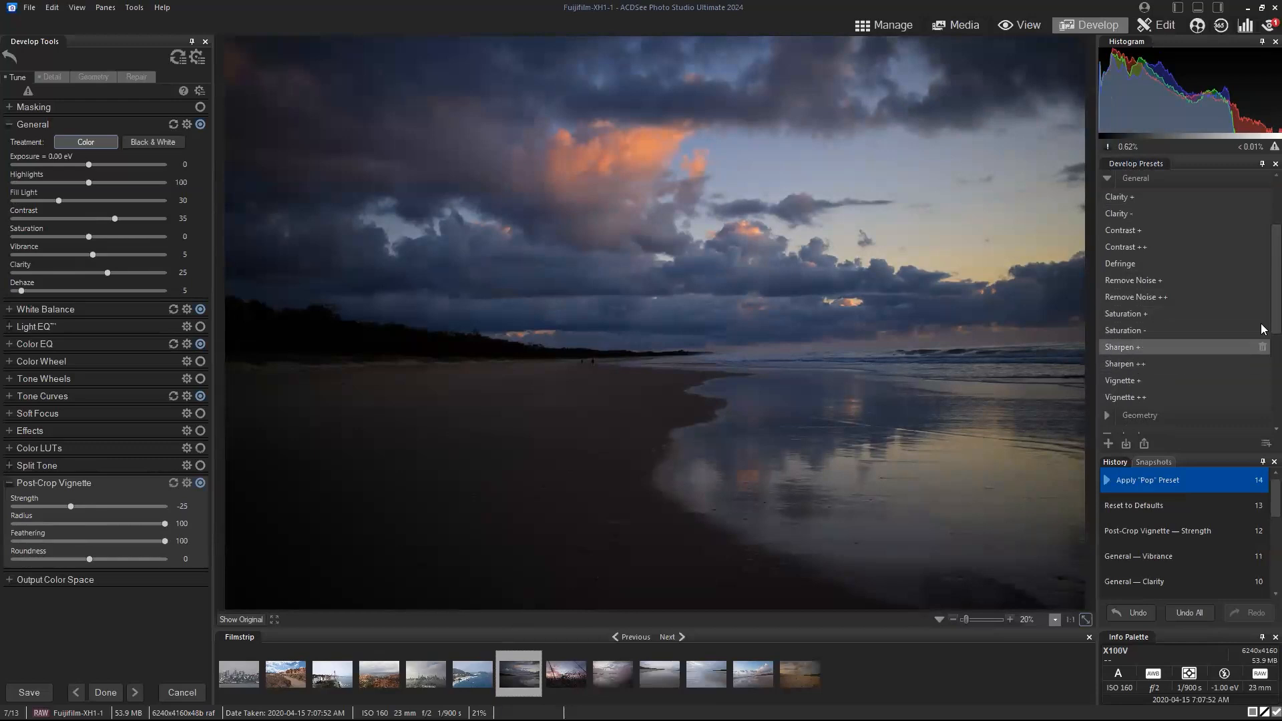
pyautogui.scroll(3, 1135, 300)
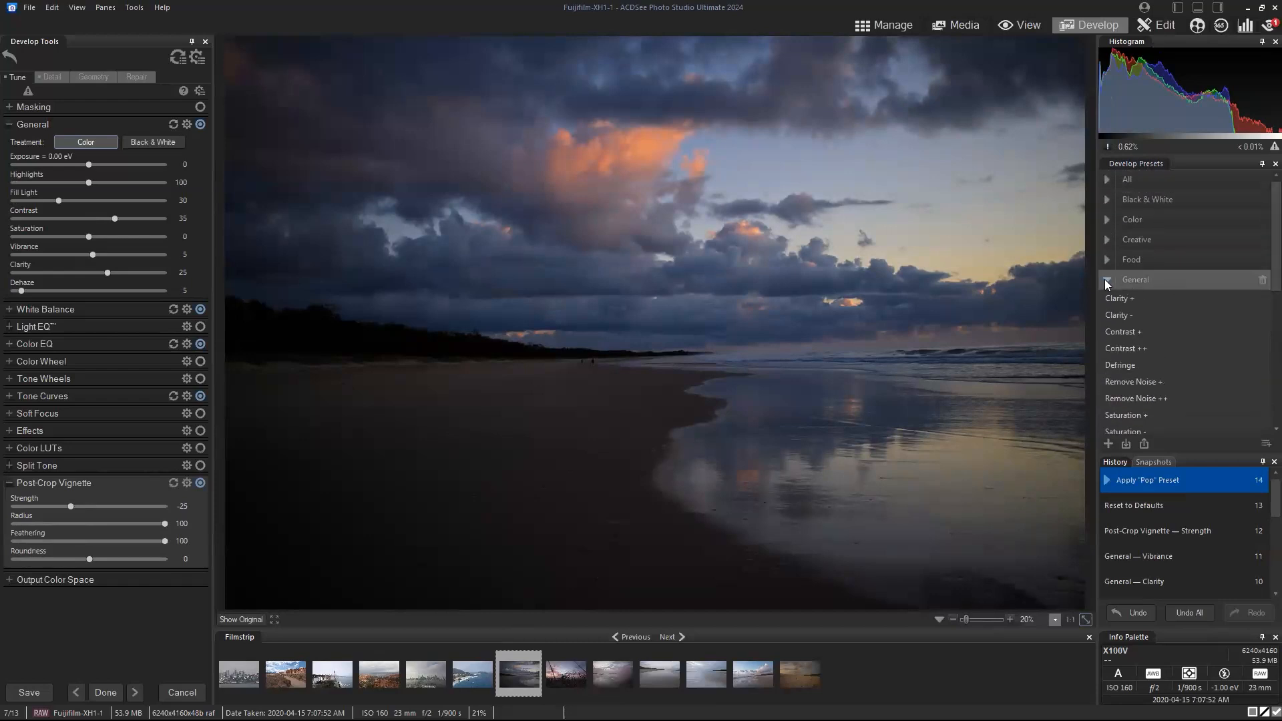
pyautogui.click(1107, 281)
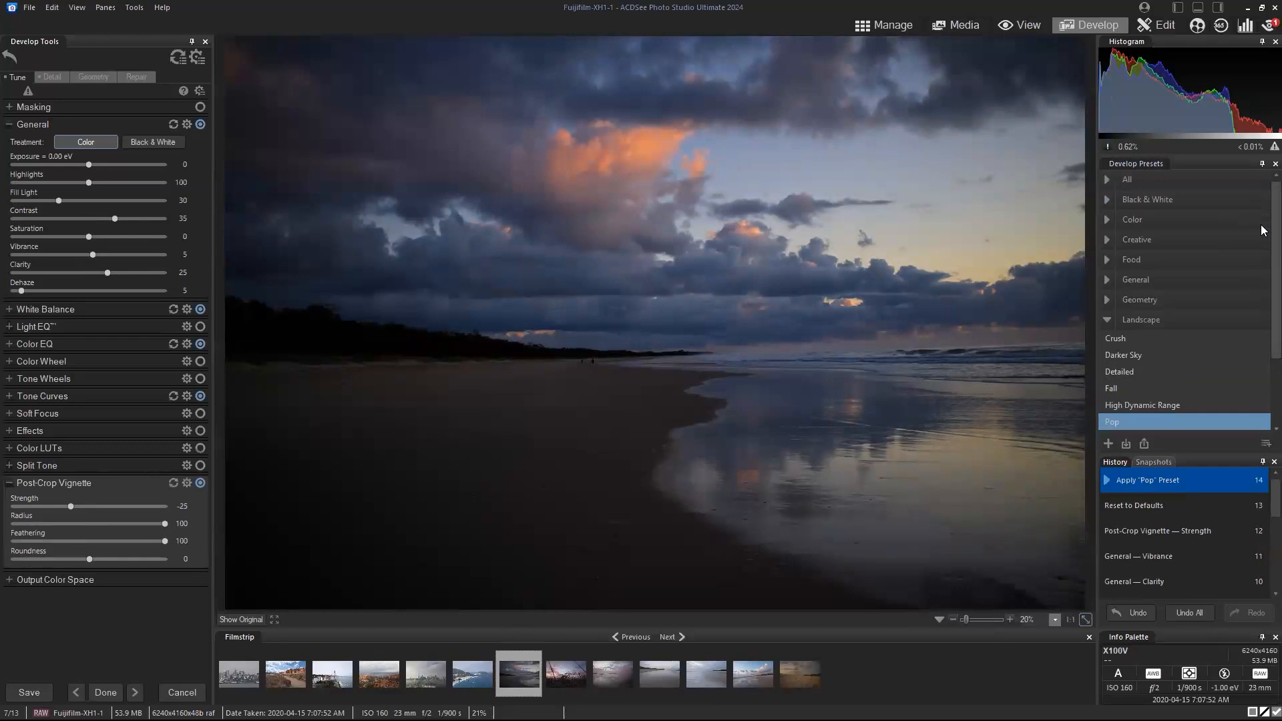
pyautogui.scroll(-3, 1234, 296)
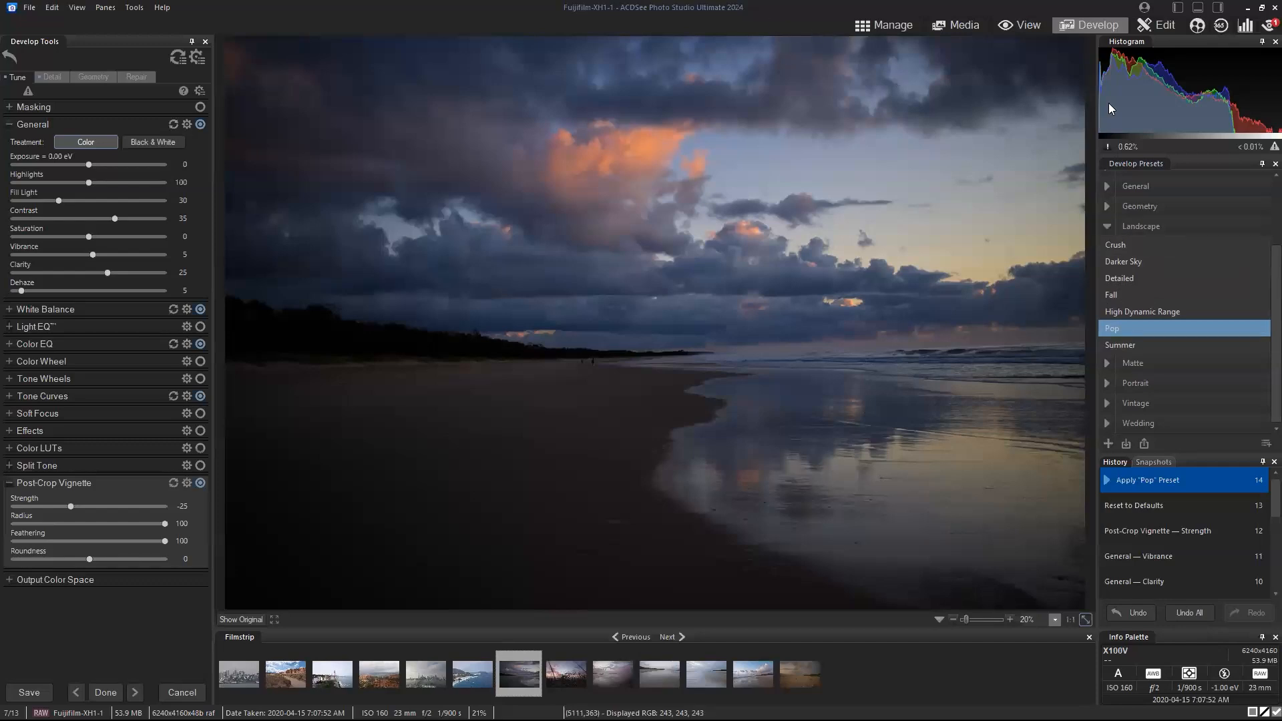
pyautogui.click(254, 618)
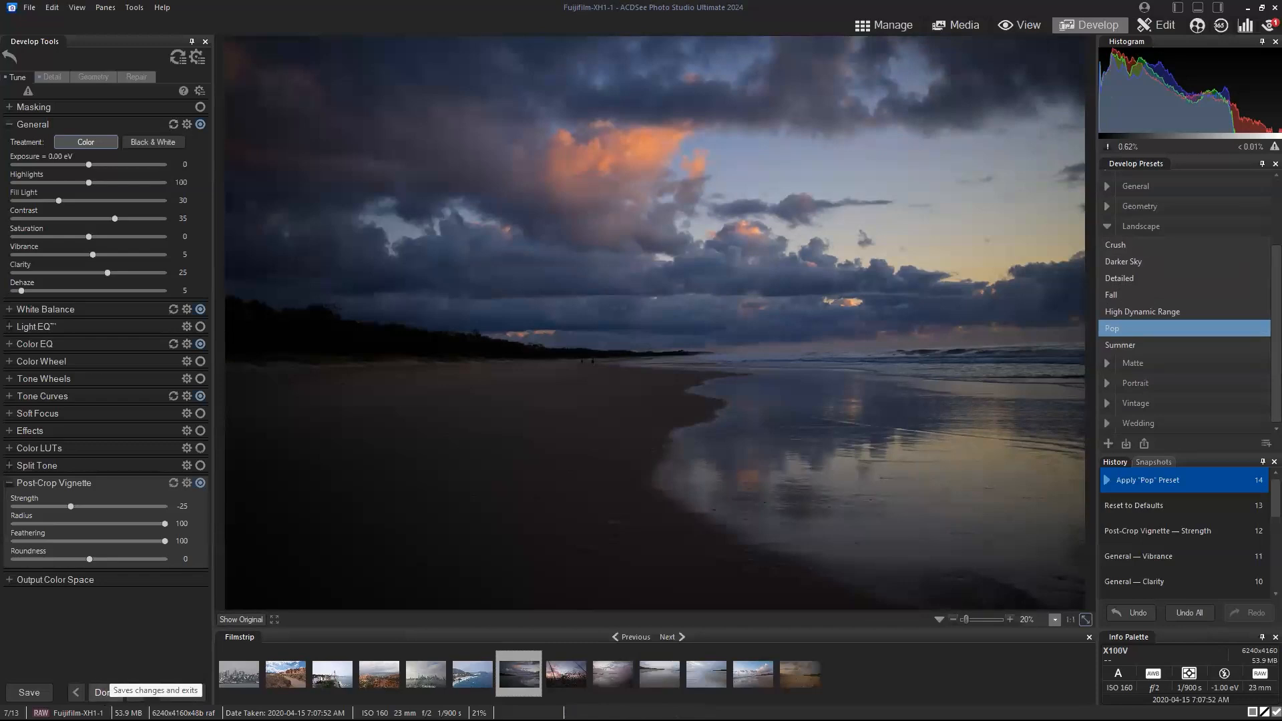
# Save the developed photo, reopen it in Develop mode to reset its adjustments to their defaults, and return to Manage mode.
pyautogui.click(104, 692)
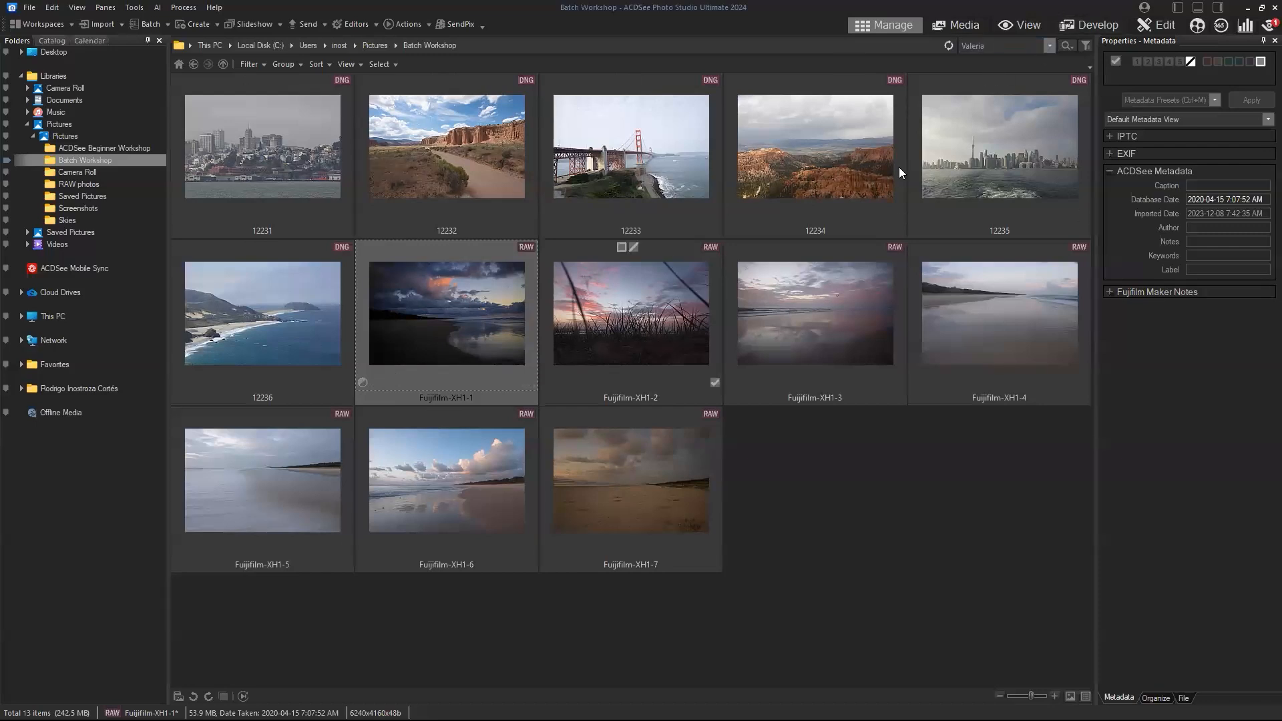
pyautogui.click(1085, 24)
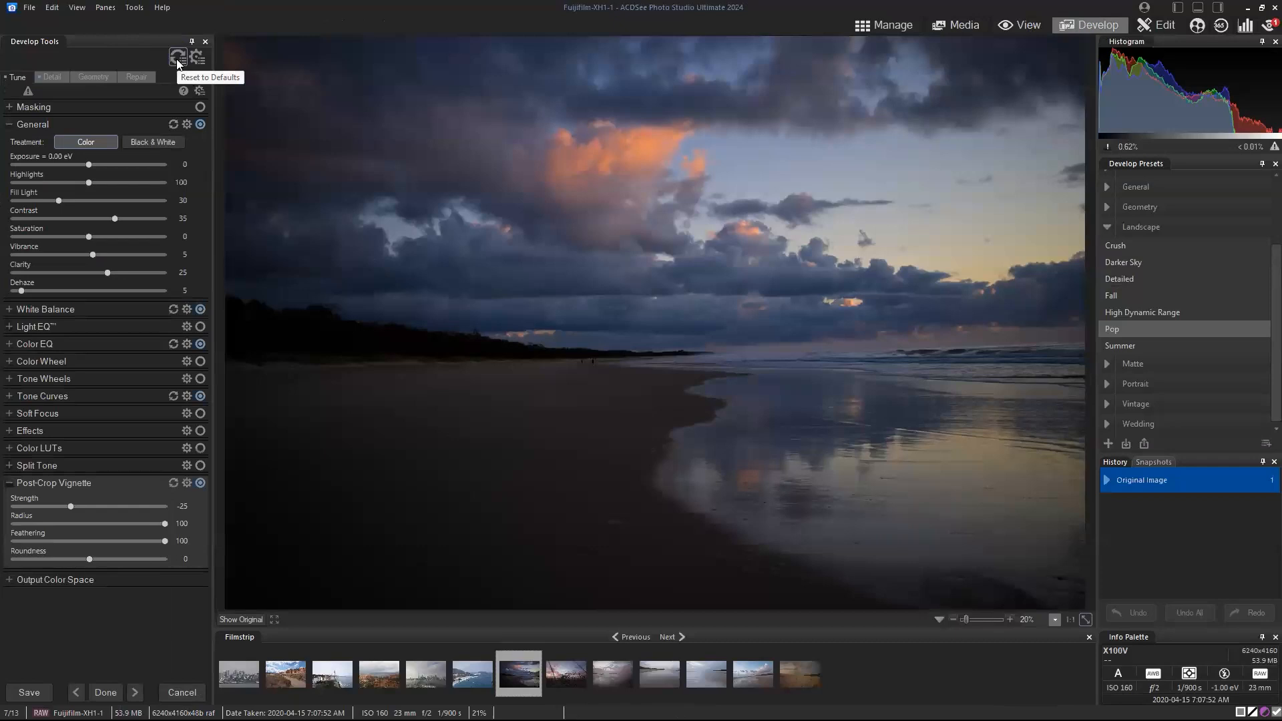
pyautogui.click(177, 59)
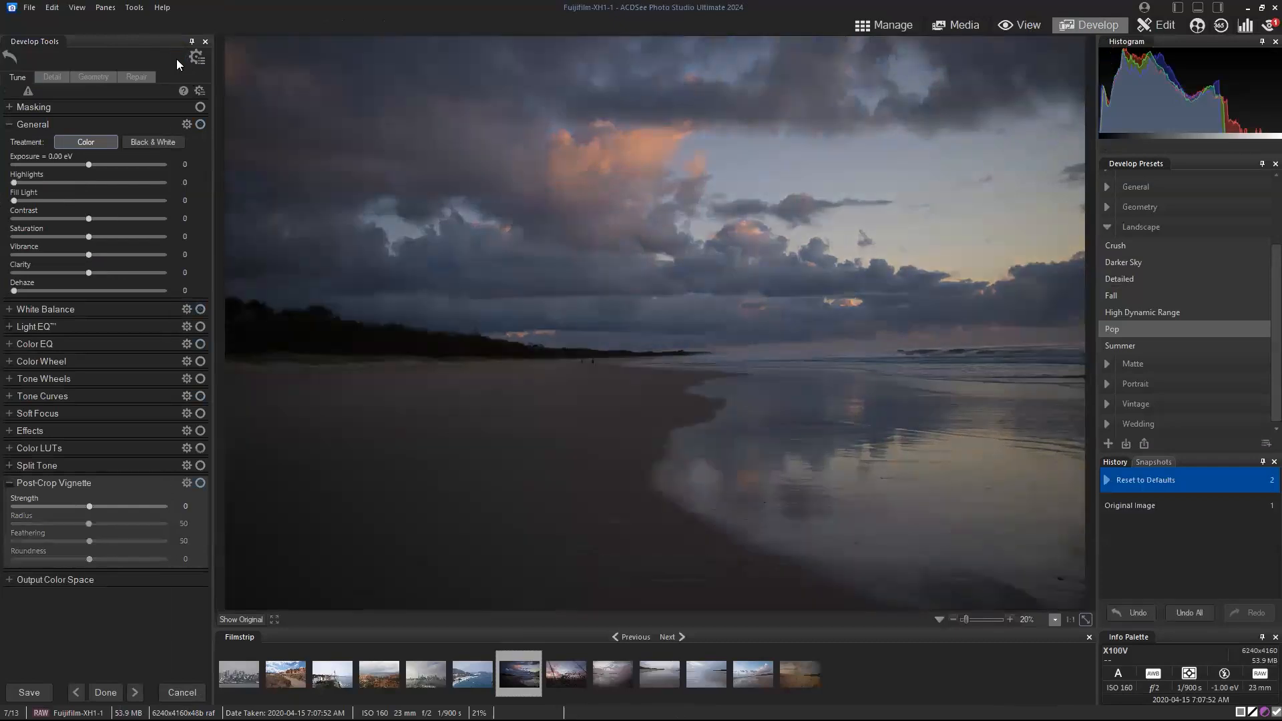
pyautogui.click(871, 27)
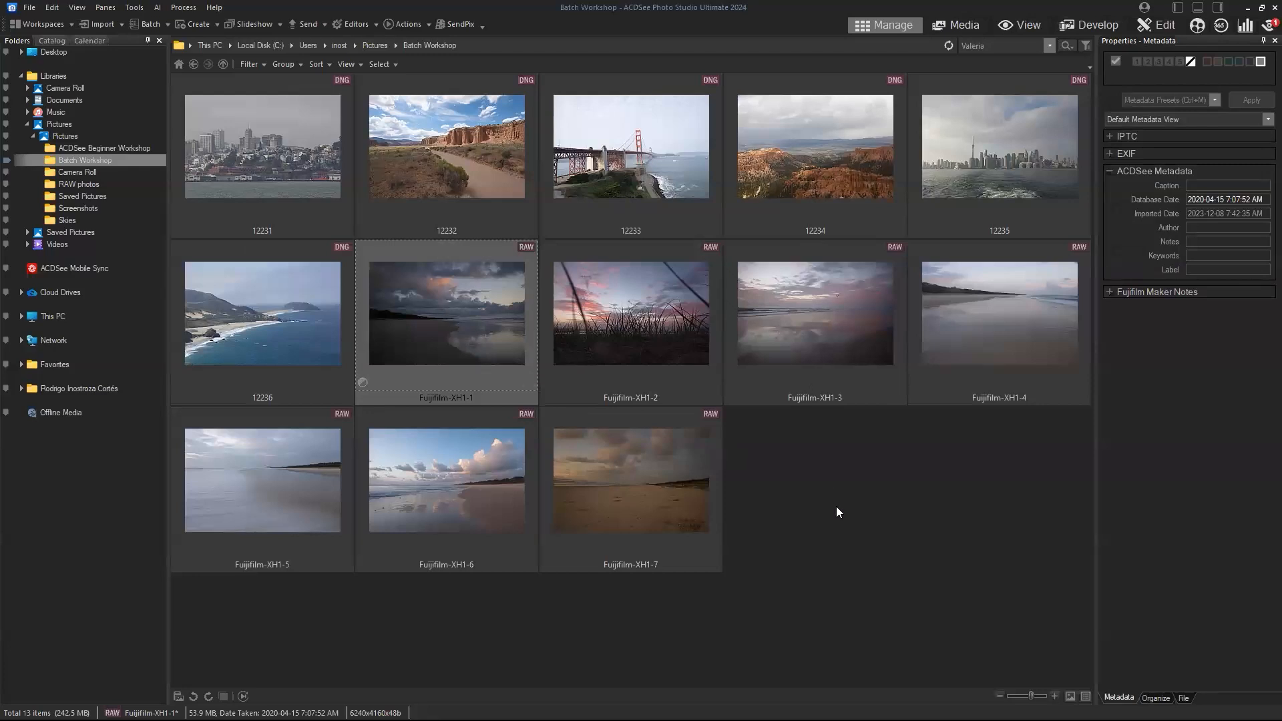
# Start Batch Develop for the seven Fujifilm RAW photos, XH1-1 to XH1-7, and choose the SlightEnhancement preset.
pyautogui.keyDown('shift'); pyautogui.click(643, 514); pyautogui.keyUp('shift')
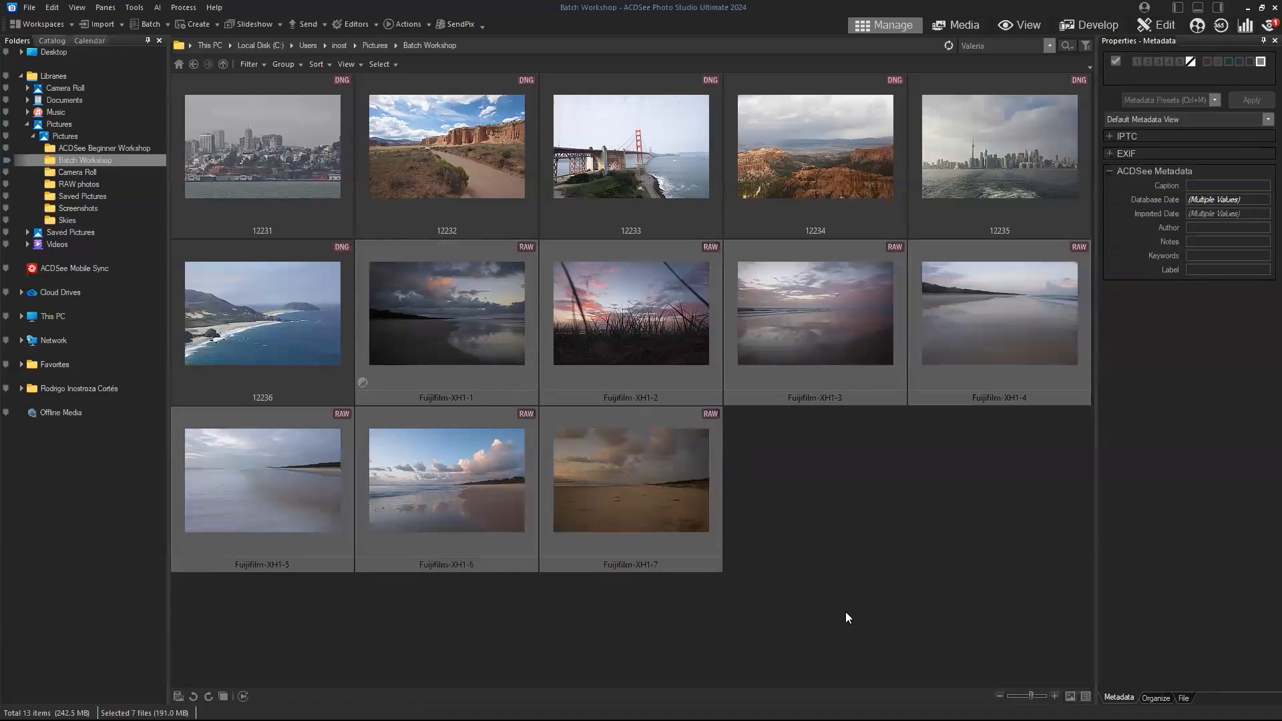
pyautogui.click(146, 24)
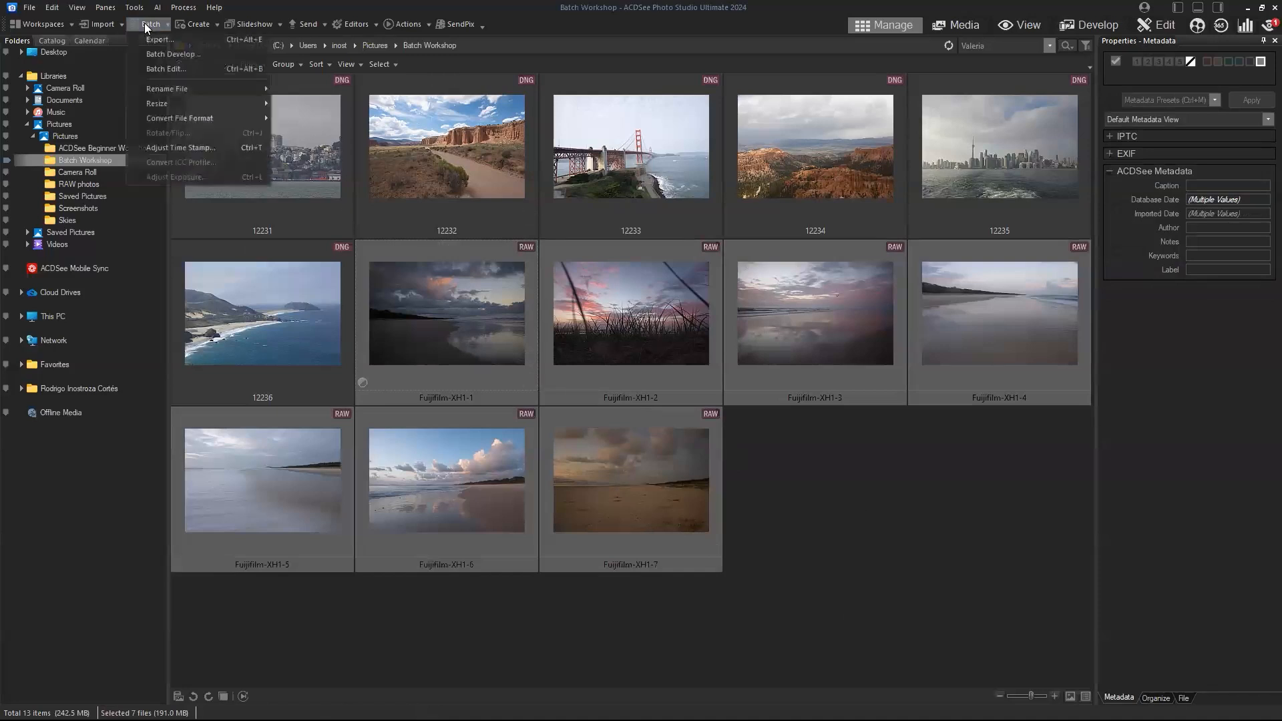
pyautogui.click(148, 55)
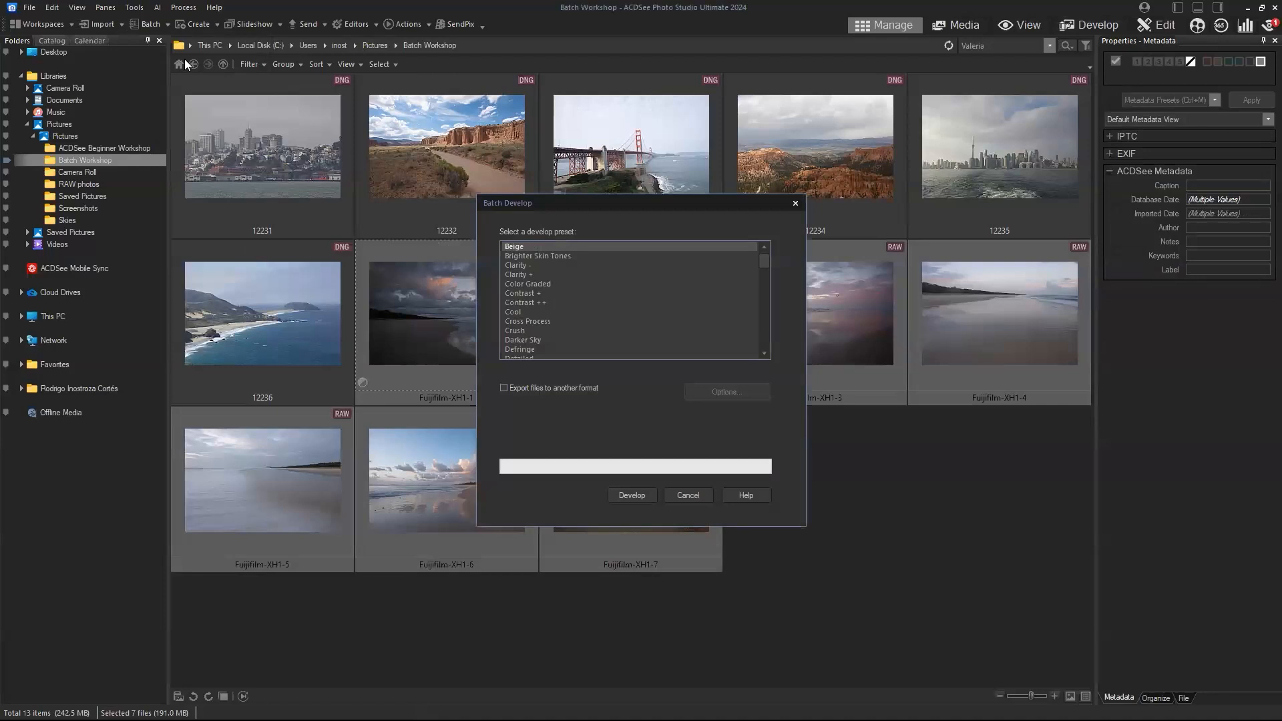
pyautogui.moveTo(764, 263); pyautogui.dragTo(762, 323)
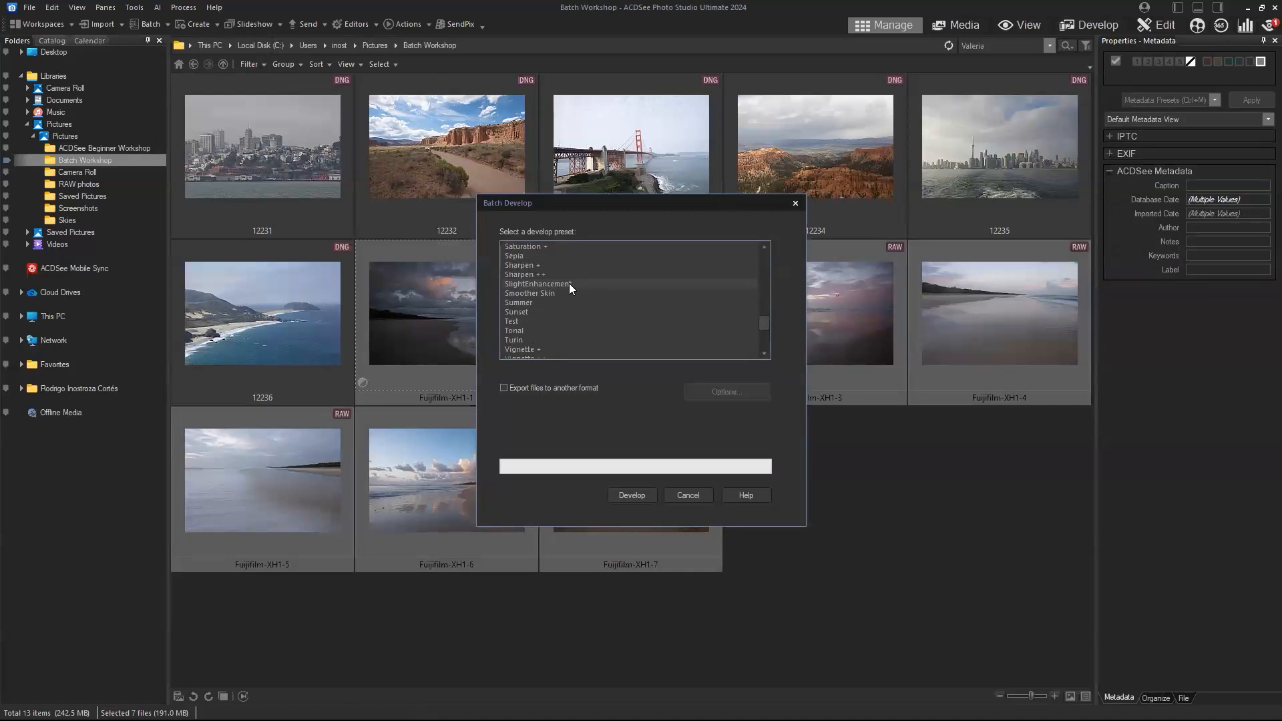
pyautogui.click(569, 284)
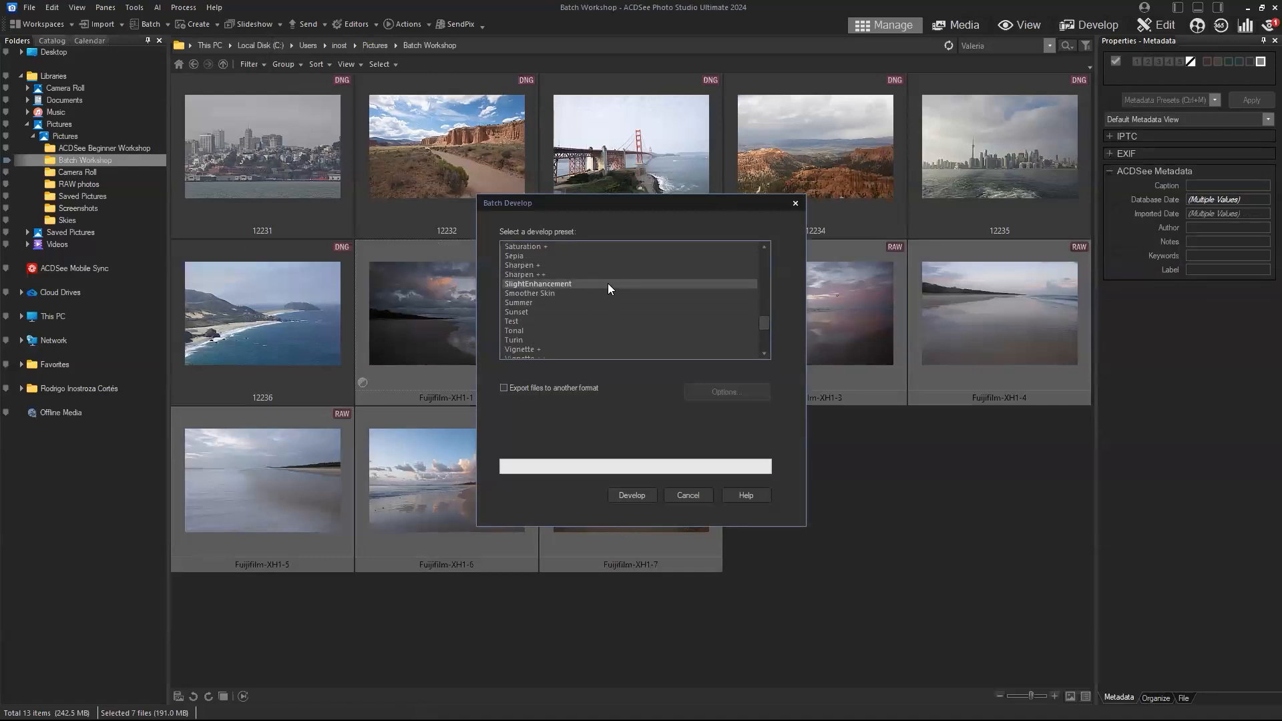
# Switch the batch develop preset to Pop and enable exporting the files to another format.
pyautogui.moveTo(763, 324); pyautogui.dragTo(764, 309)
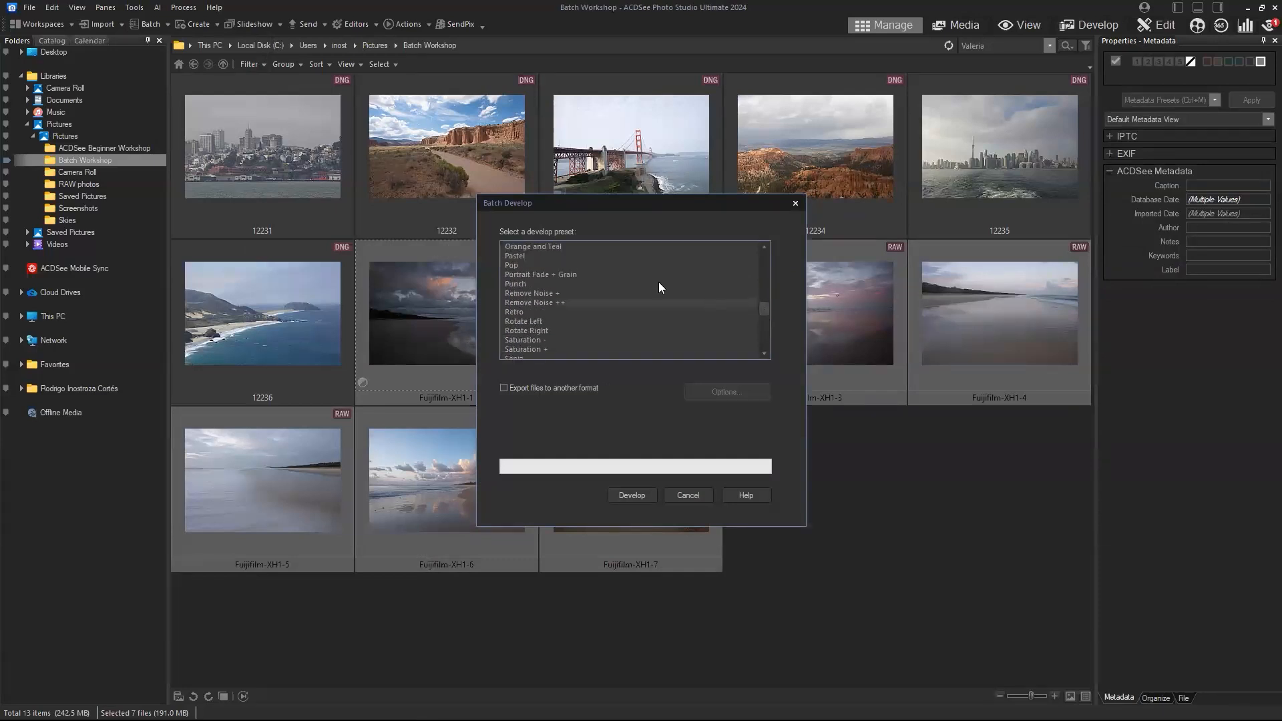
pyautogui.click(546, 265)
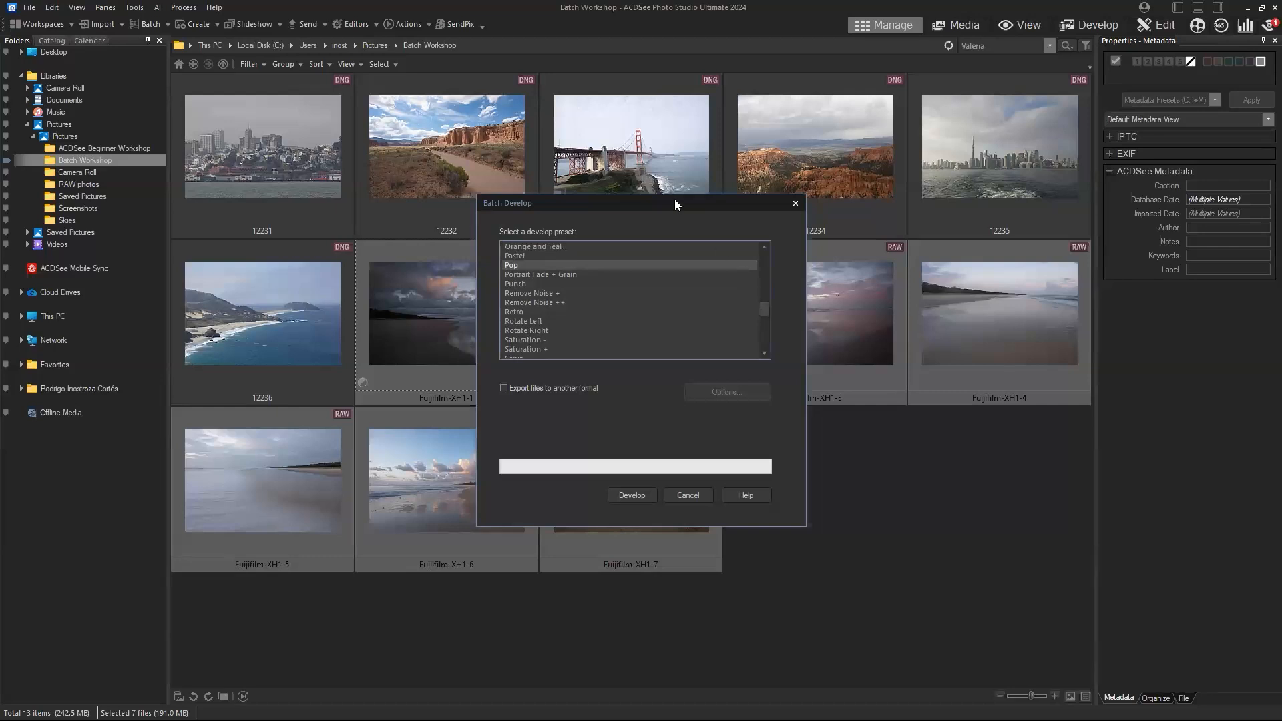
pyautogui.moveTo(675, 199); pyautogui.dragTo(766, 145)
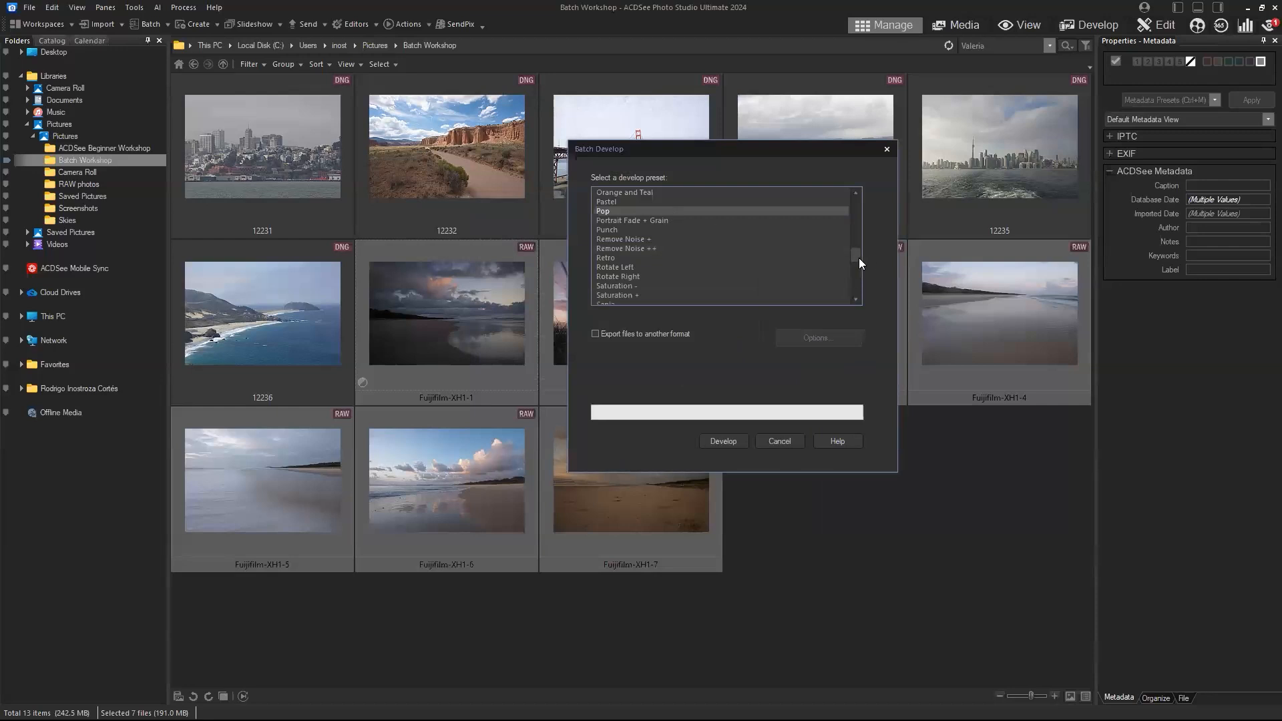
pyautogui.click(595, 334)
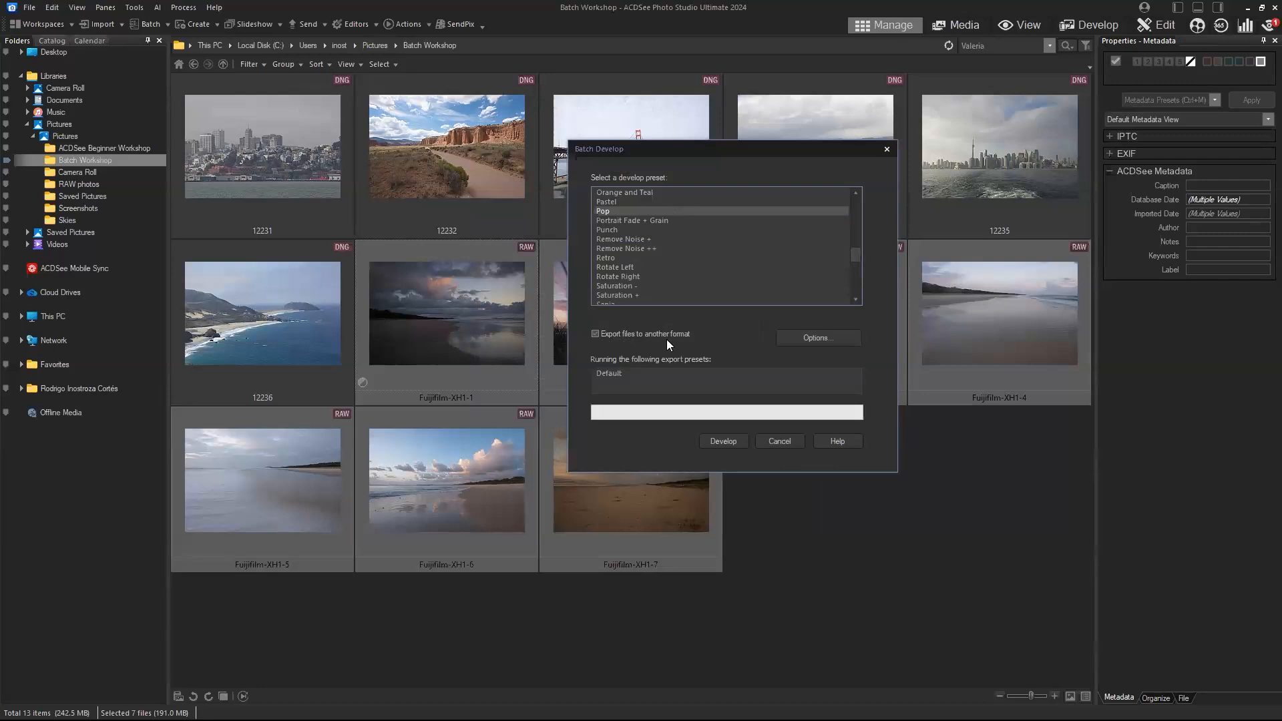
# In the batch's export options, enable renaming files by template and set the template to Export#.
pyautogui.click(804, 338)
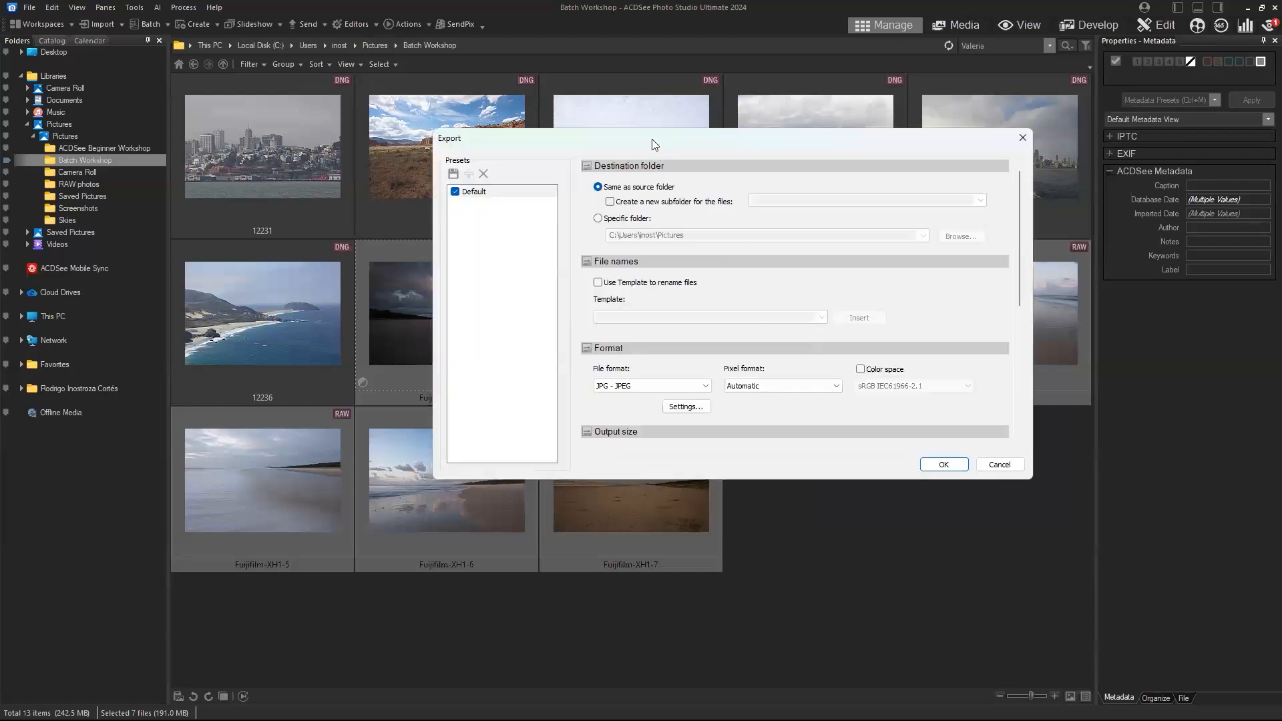
pyautogui.moveTo(652, 138); pyautogui.dragTo(349, 163)
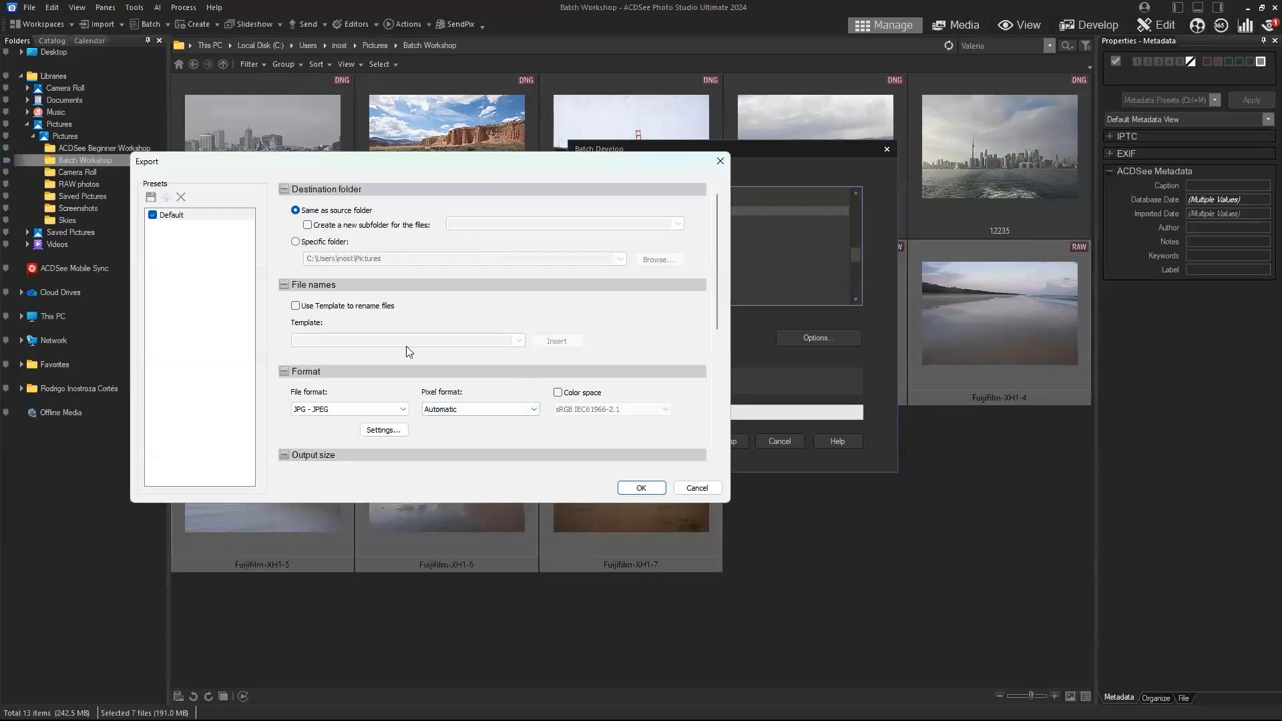
pyautogui.click(295, 306)
pyautogui.click(331, 338)
pyautogui.write('Ex')
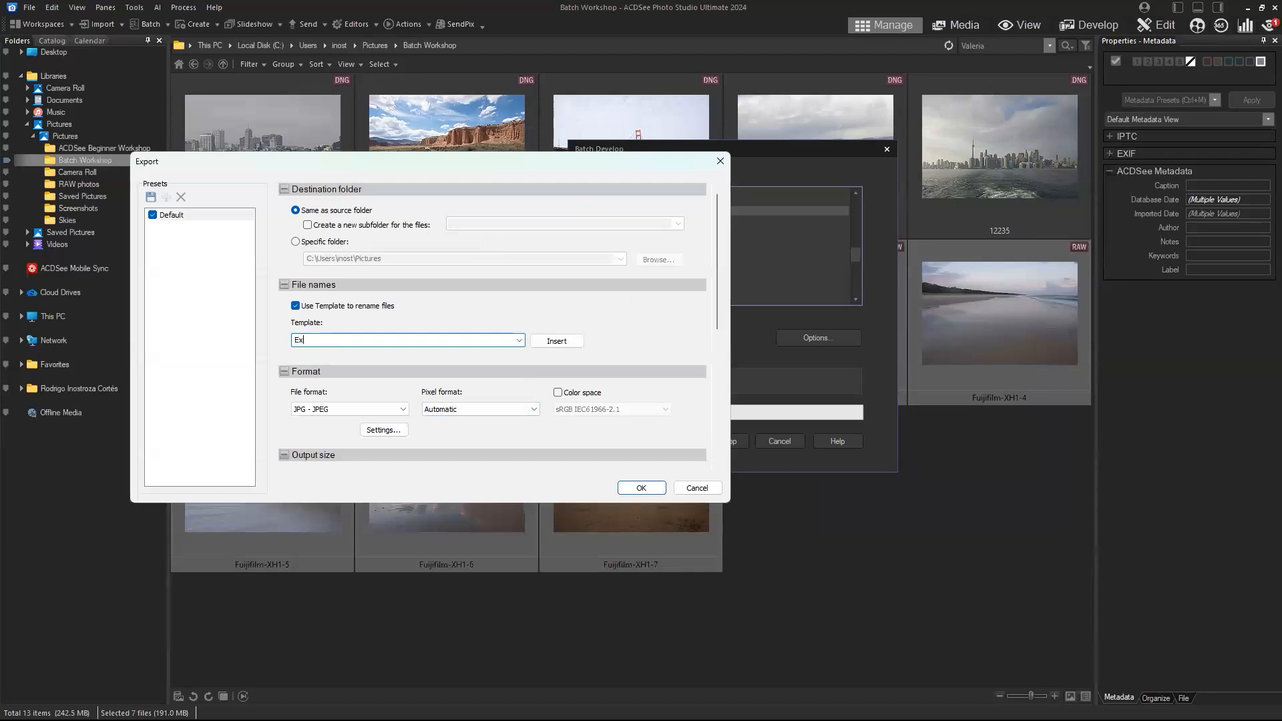
pyautogui.write('port#')
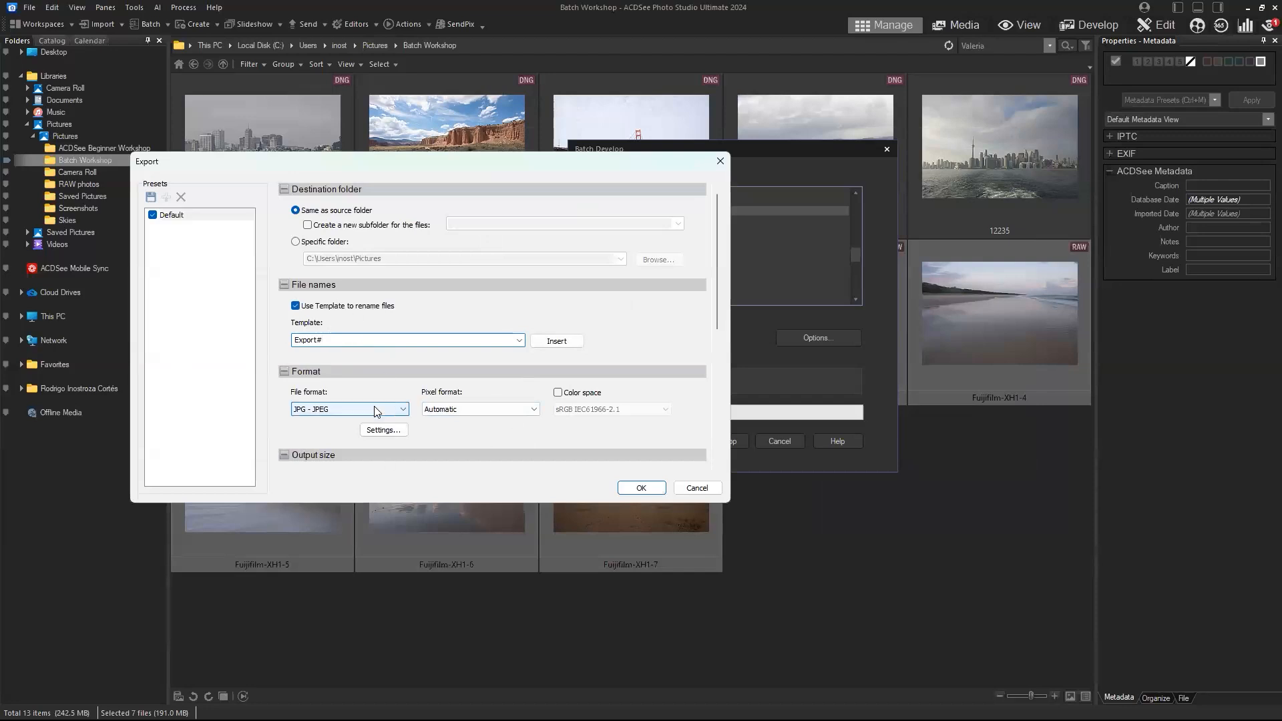
# Enable resizing of the exported images by percentage, set width and height to 50 percent, and accept the export options.
pyautogui.moveTo(716, 297); pyautogui.dragTo(716, 367)
pyautogui.click(301, 339)
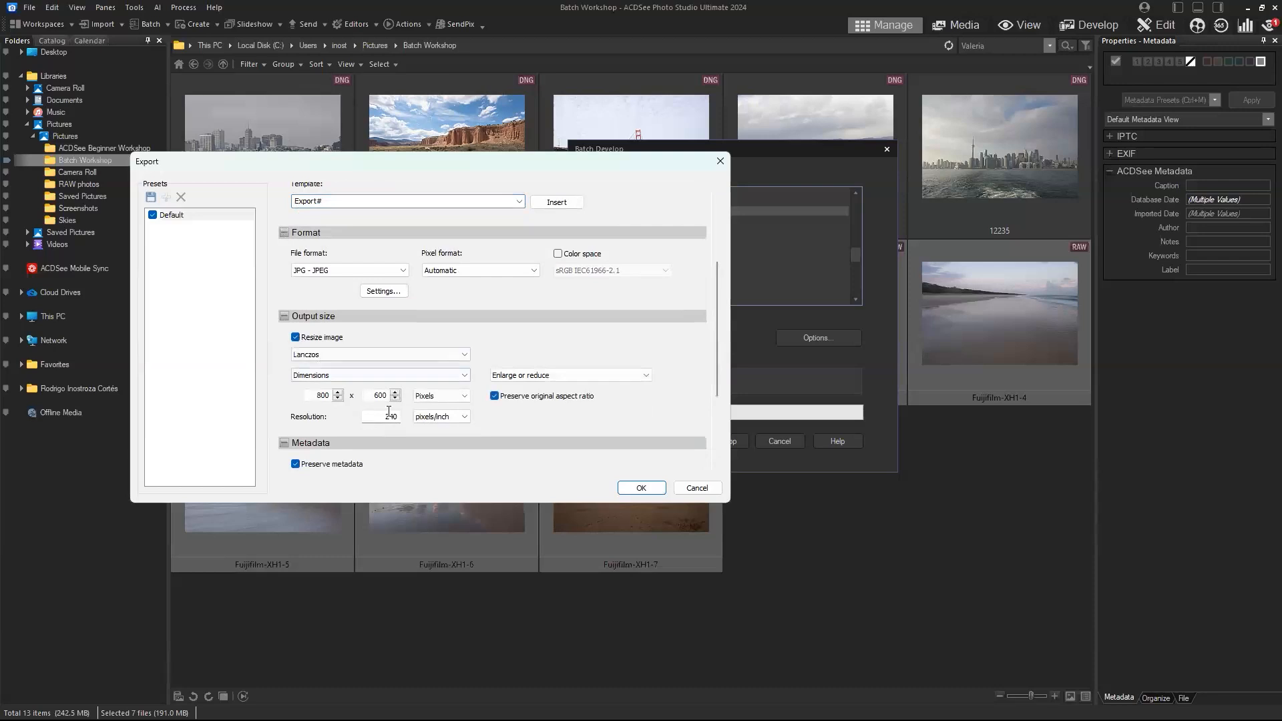
pyautogui.click(367, 375)
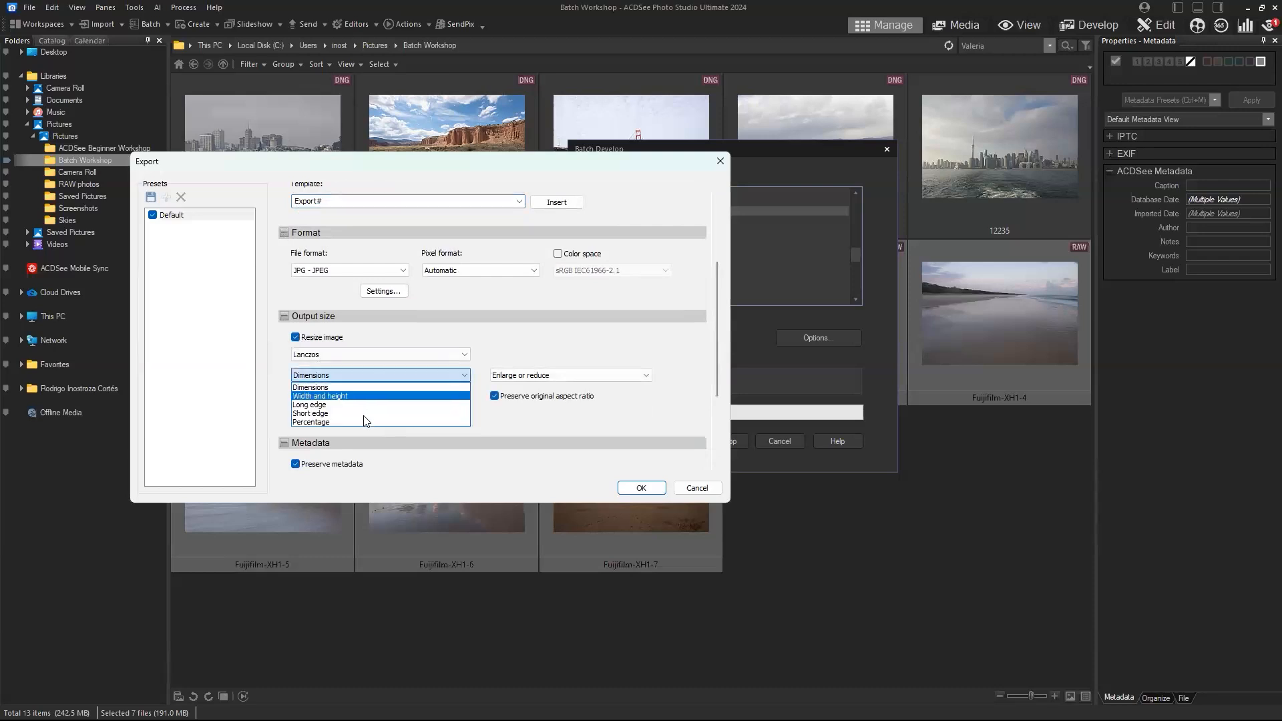
pyautogui.click(334, 422)
pyautogui.doubleClick(328, 394)
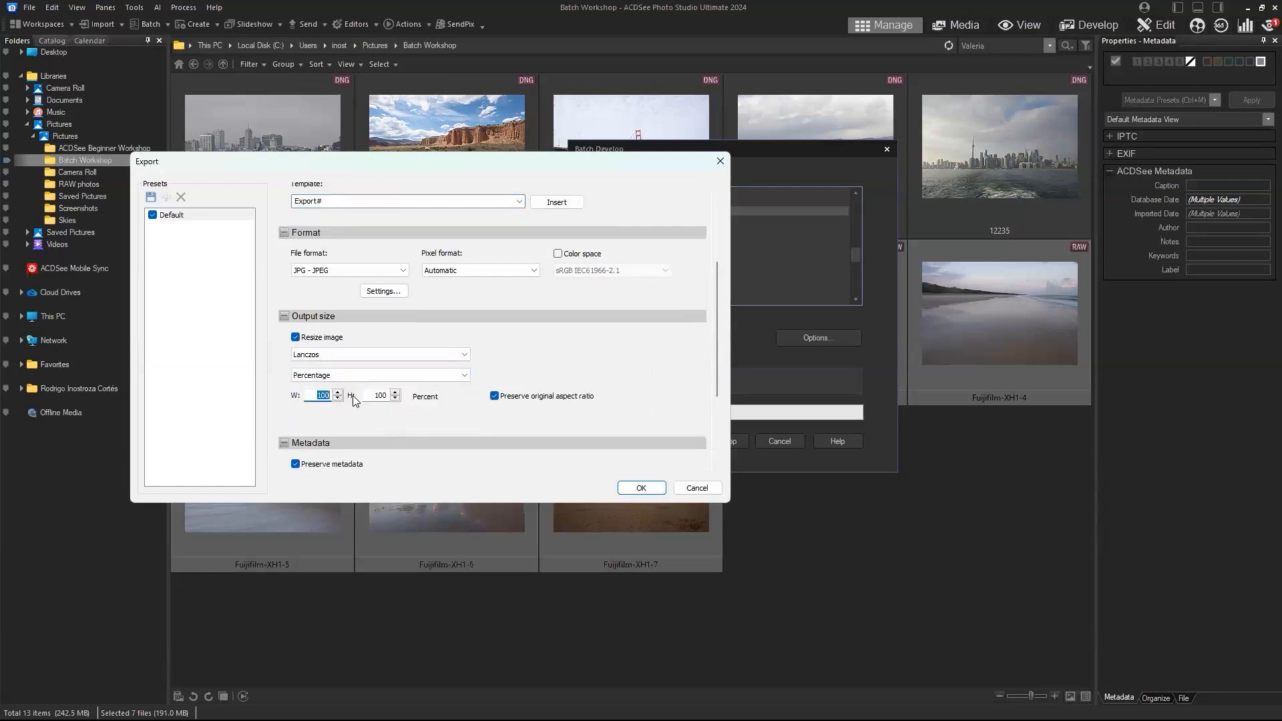
pyautogui.write('50')
pyautogui.moveTo(721, 360); pyautogui.dragTo(723, 455)
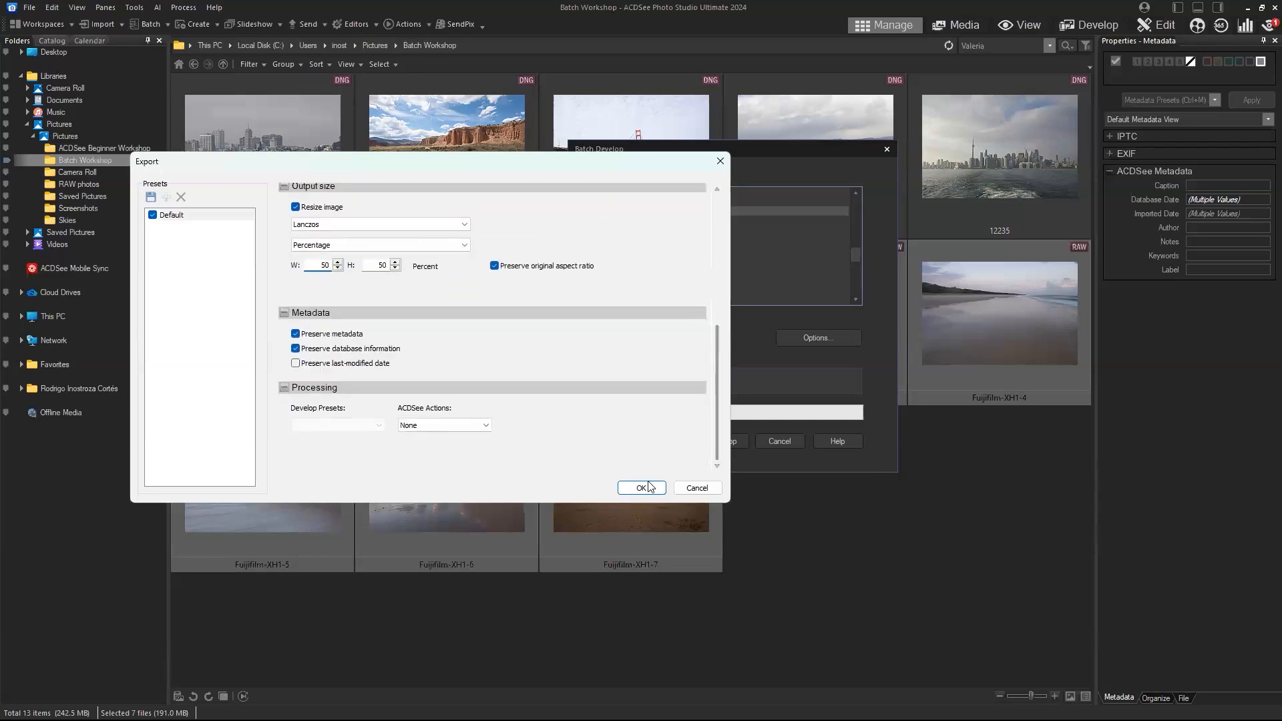
pyautogui.click(660, 489)
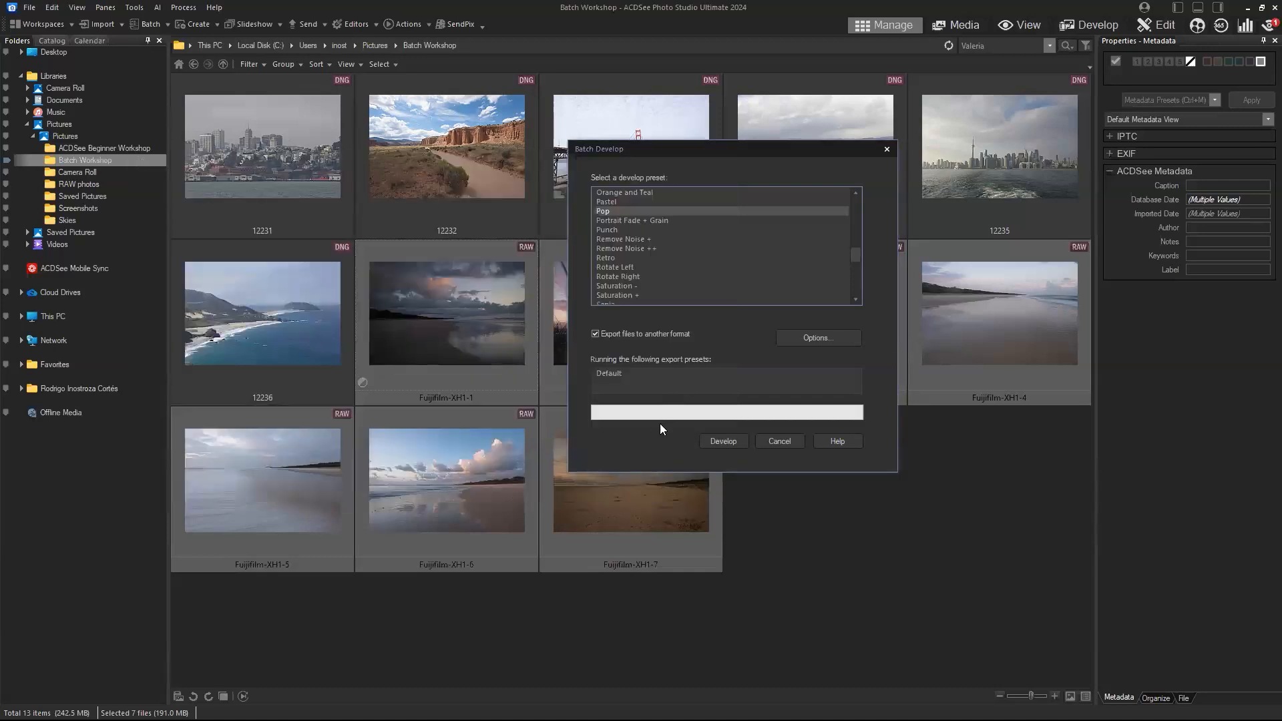
# Run the batch develop on the selected photos and inspect the exported JPGs Export4 and Export0.
pyautogui.click(731, 443)
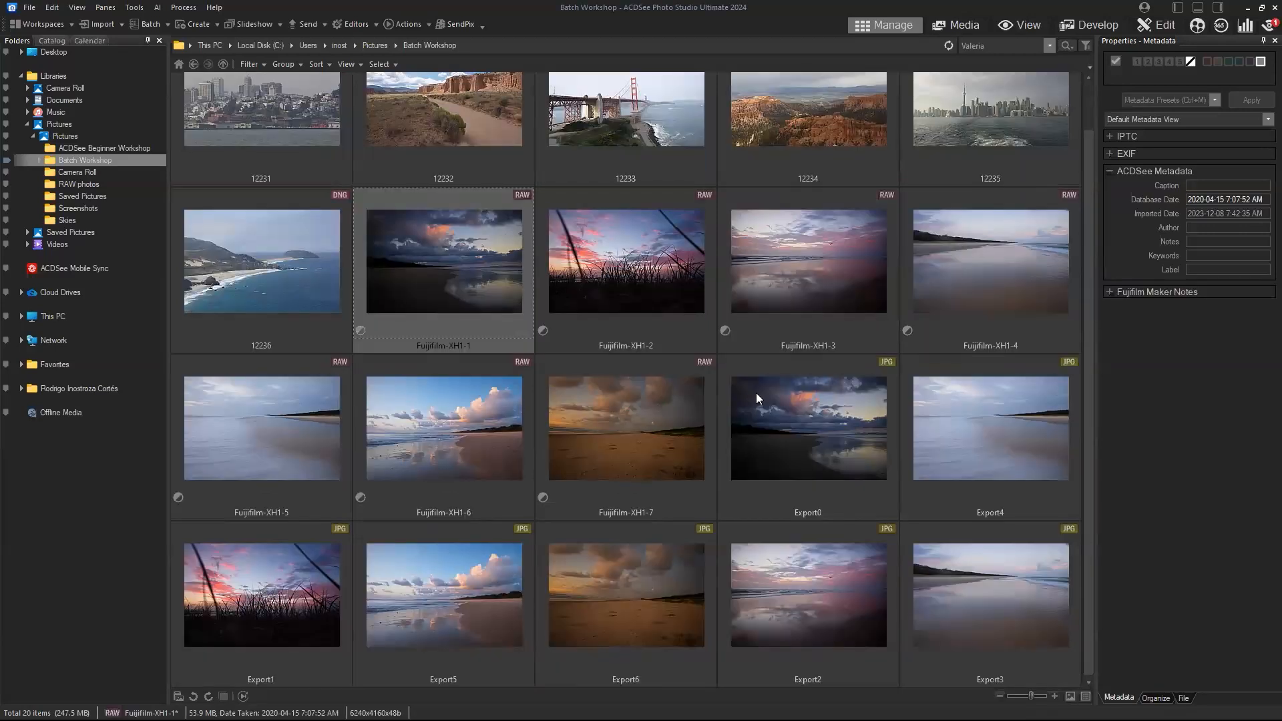
pyautogui.click(962, 402)
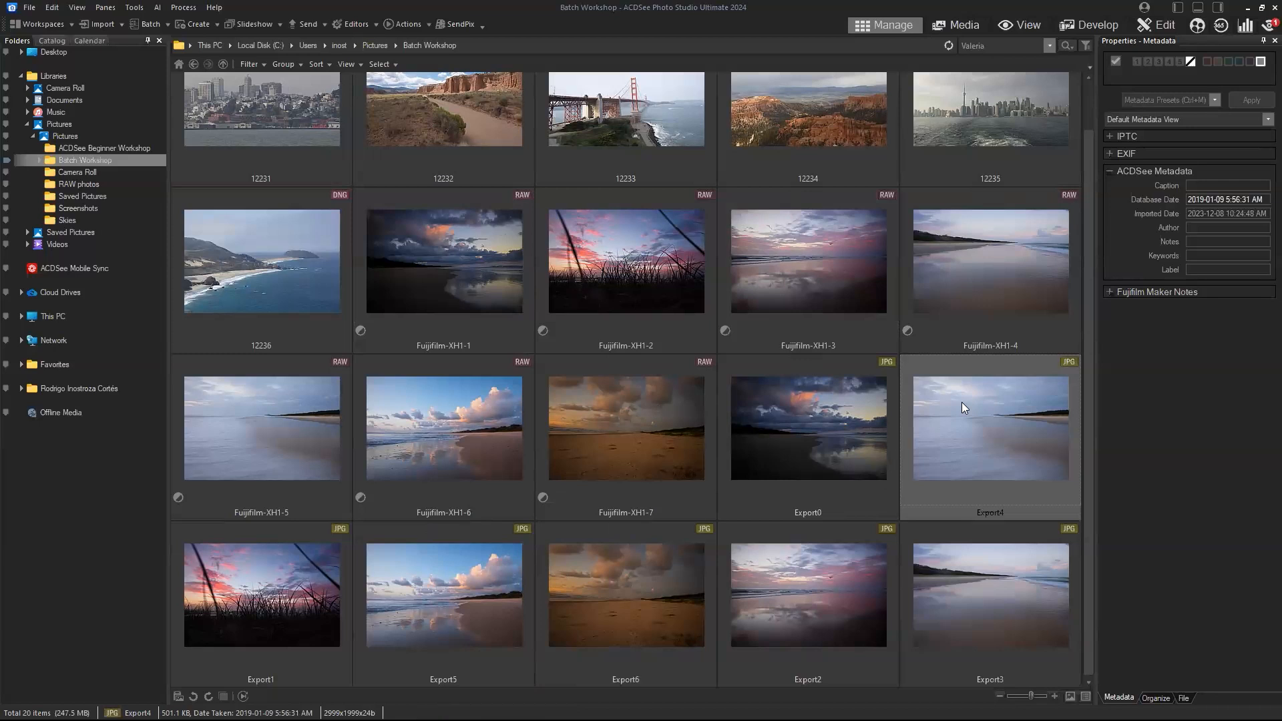
pyautogui.click(849, 449)
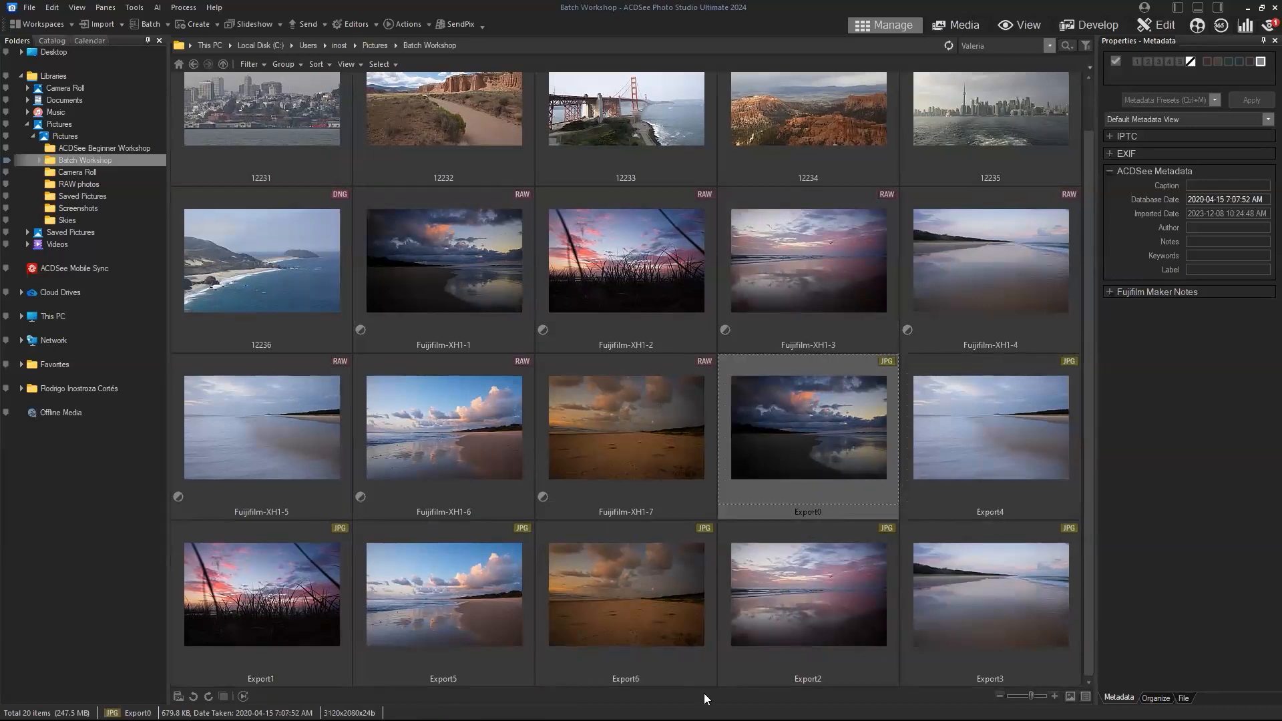
# Sort the photos in the Batch Workshop folder by file name.
pyautogui.click(320, 69)
pyautogui.click(329, 79)
pyautogui.moveTo(1091, 330); pyautogui.dragTo(1091, 301)
# Open the exported JPG Export0 in full view and browse through the following exported photos.
pyautogui.click(614, 315)
pyautogui.click(476, 292)
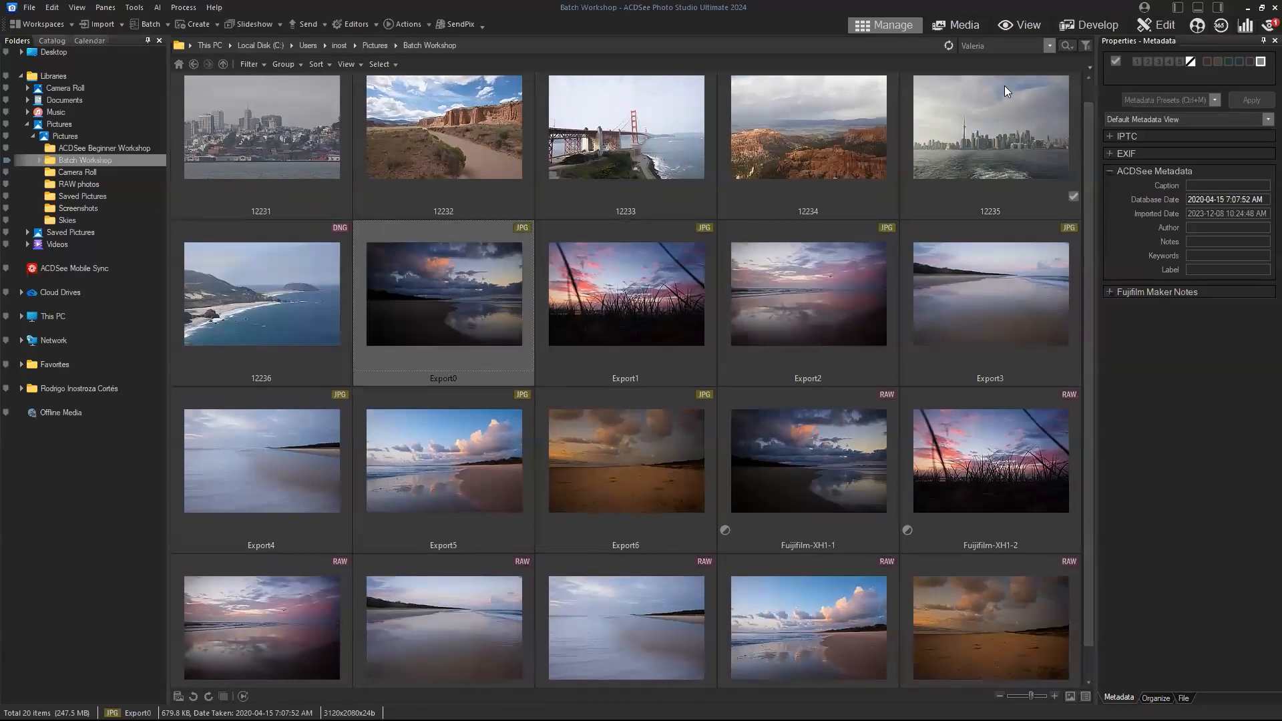
pyautogui.click(1022, 26)
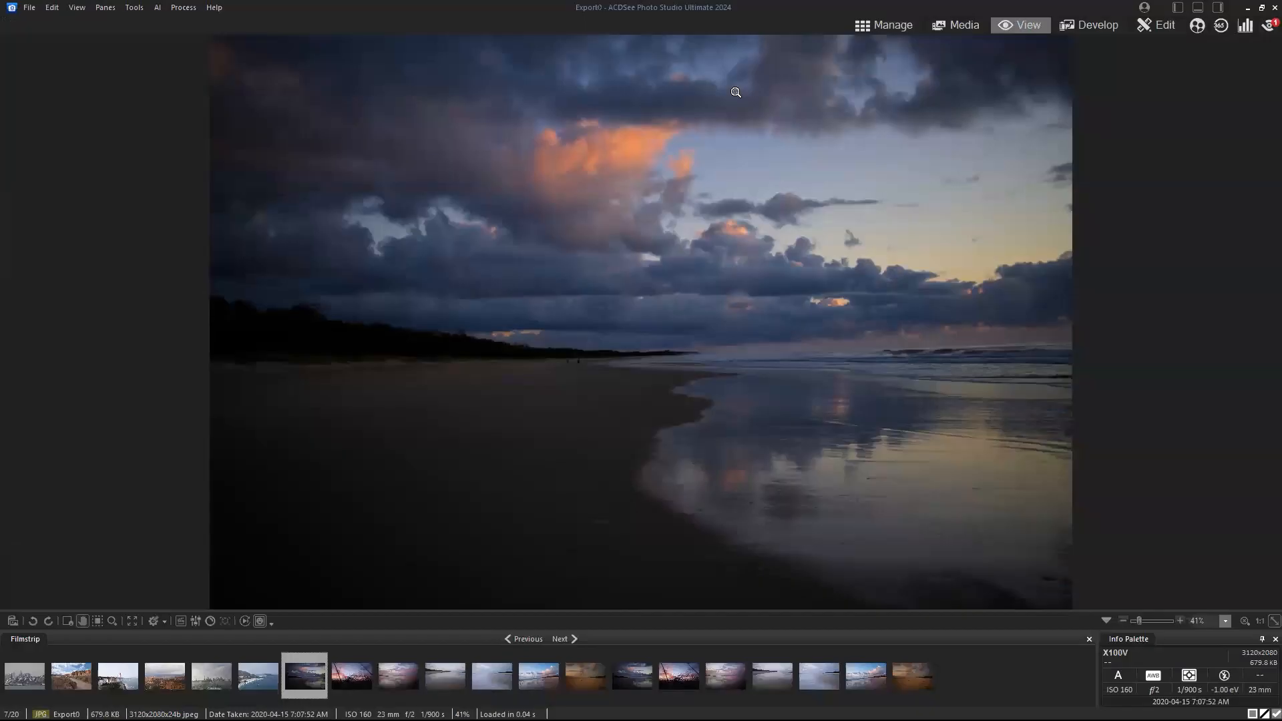
pyautogui.press('Right')
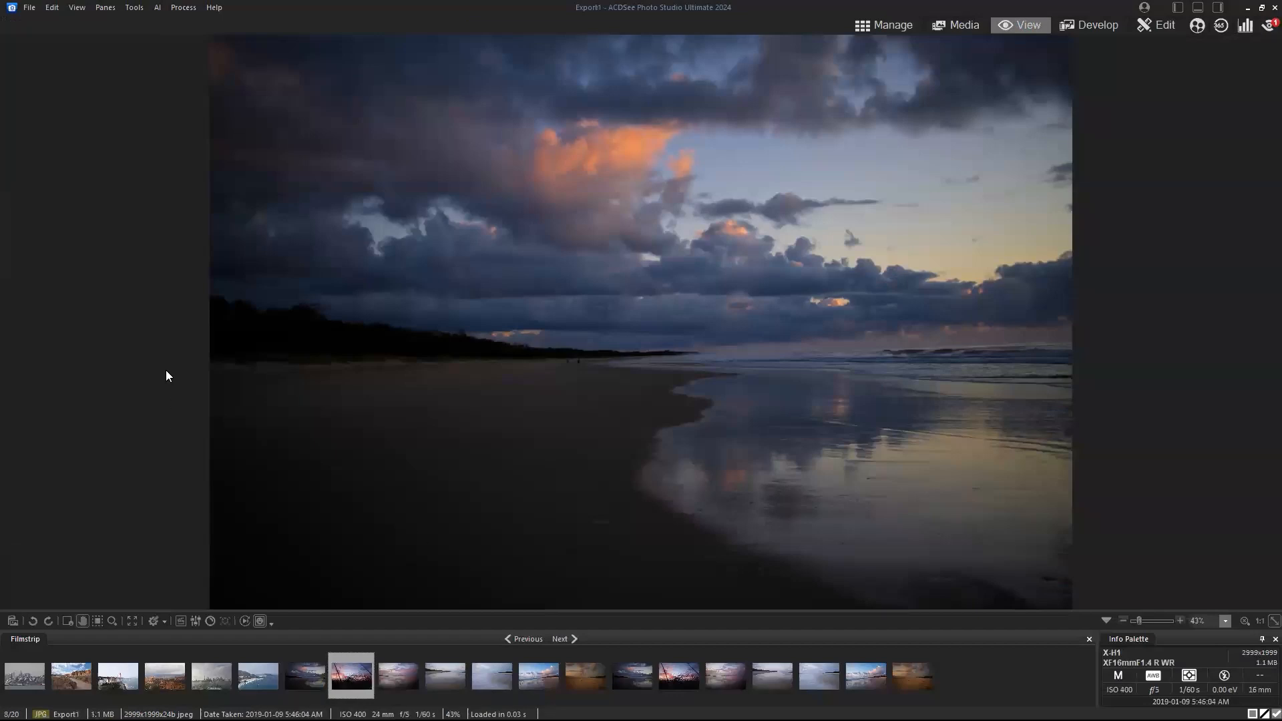
pyautogui.press('Right')
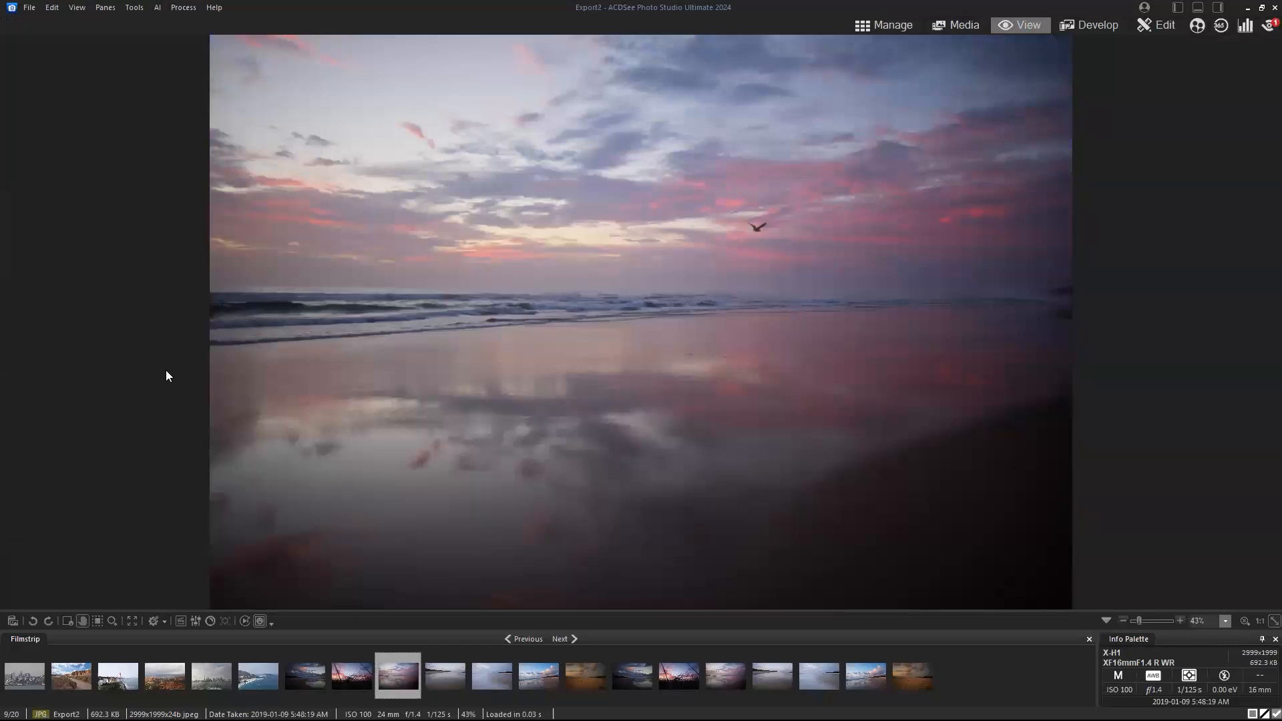
pyautogui.press('Right')
pyautogui.press('Right')
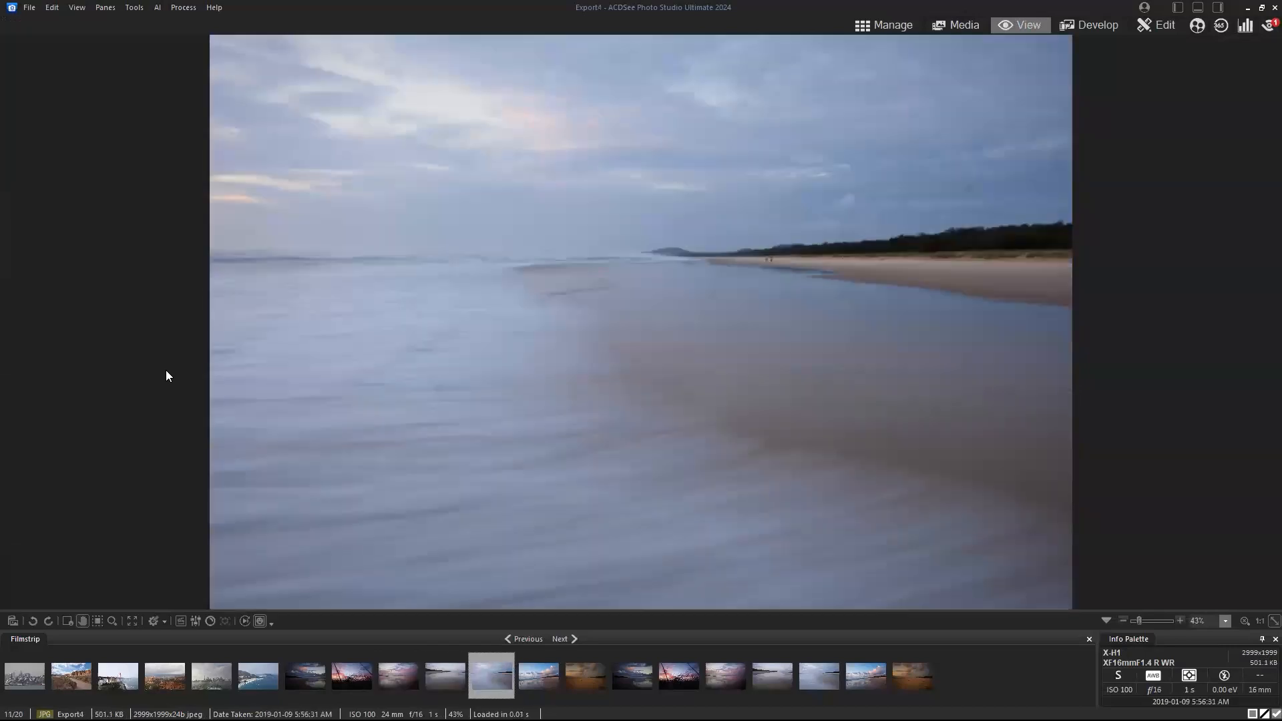
pyautogui.press('Right')
pyautogui.press('Right')
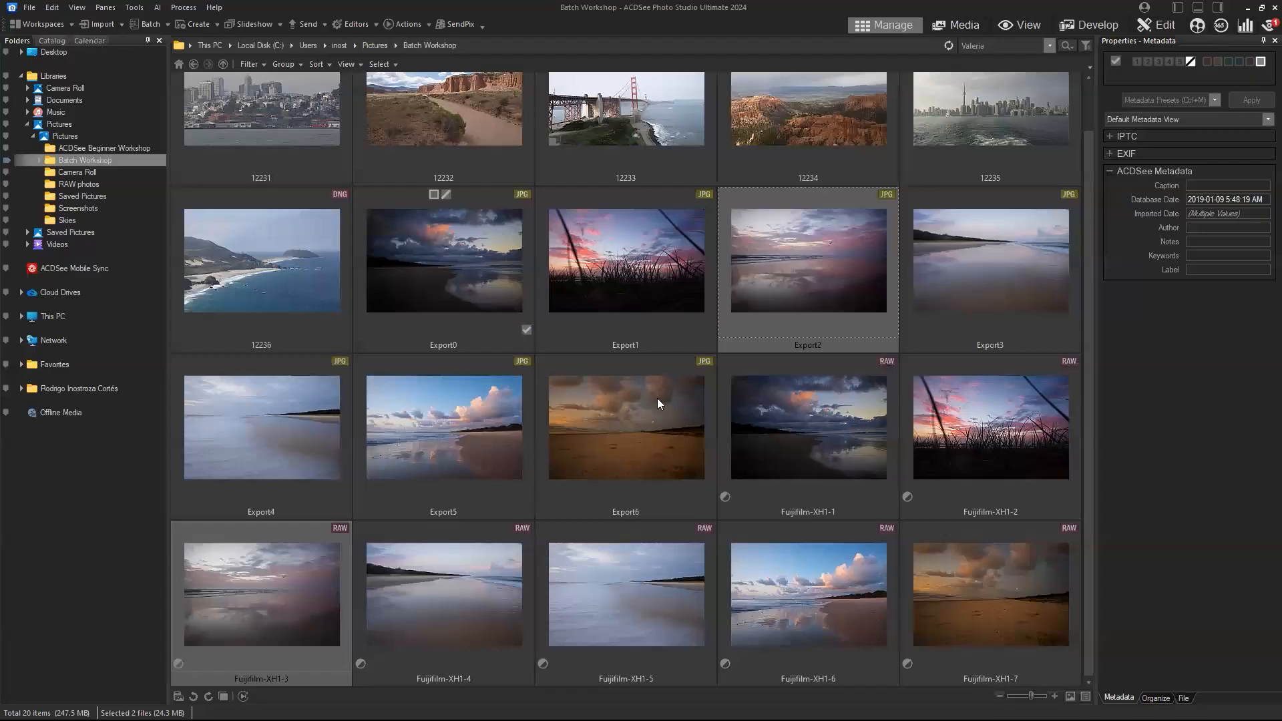
# Delete the exported JPGs Export0 to Export6 from the Batch Workshop folder.
pyautogui.keyDown('shift'); pyautogui.click(625, 429); pyautogui.keyUp('shift')
pyautogui.rightClick(625, 429)
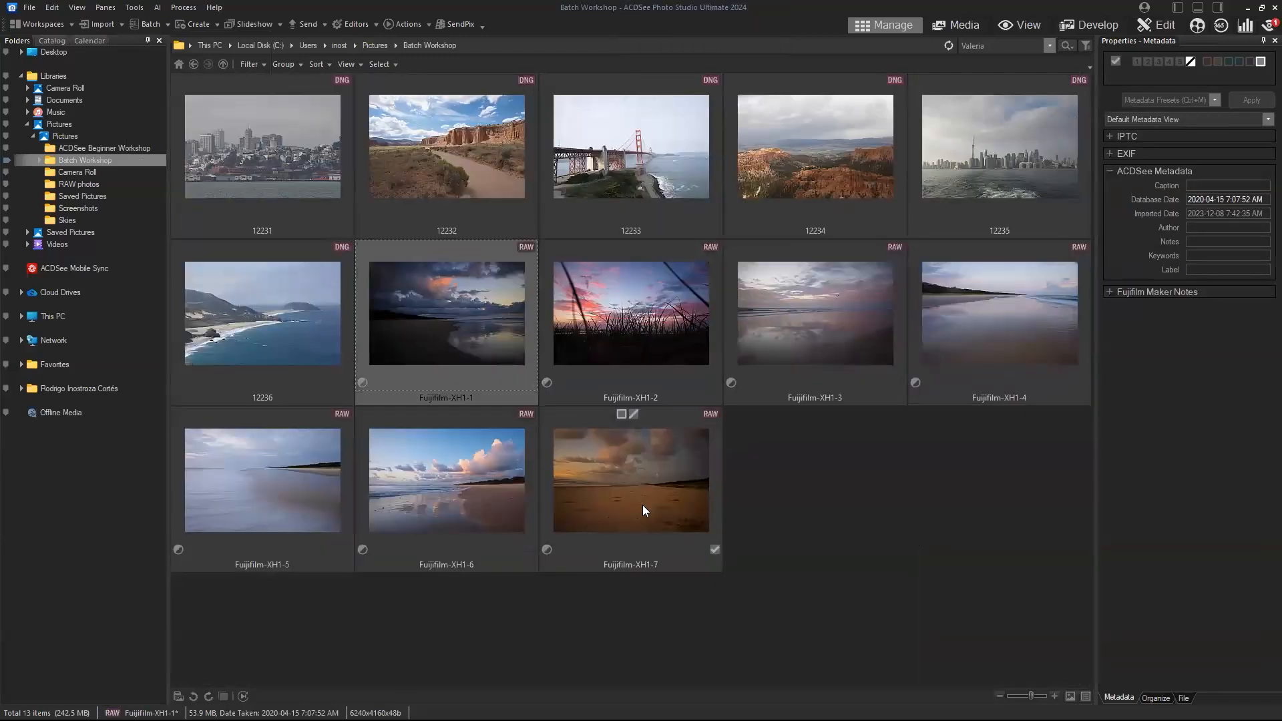
# Select the RAW photos Fujifilm-XH1-1 to Fujifilm-XH1-7, open batch Rename for them, and widen the preview's current-name column.
pyautogui.keyDown('shift'); pyautogui.click(643, 505); pyautogui.keyUp('shift')
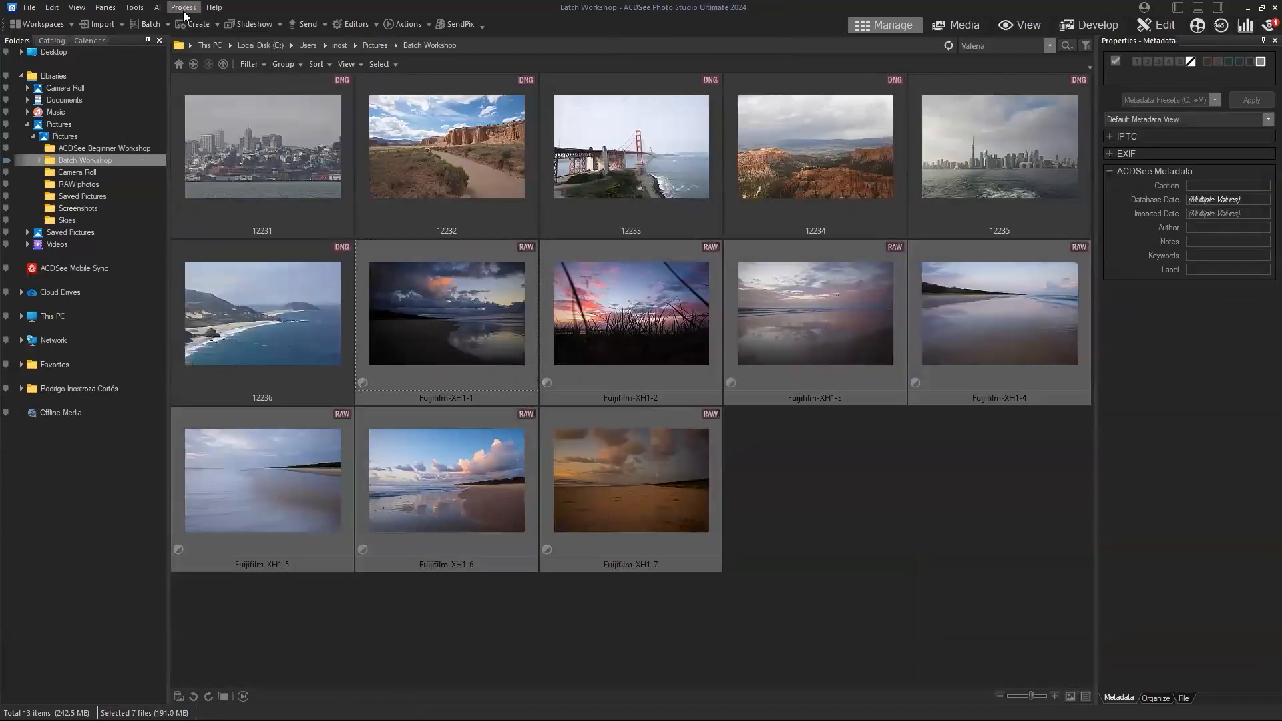
pyautogui.click(157, 25)
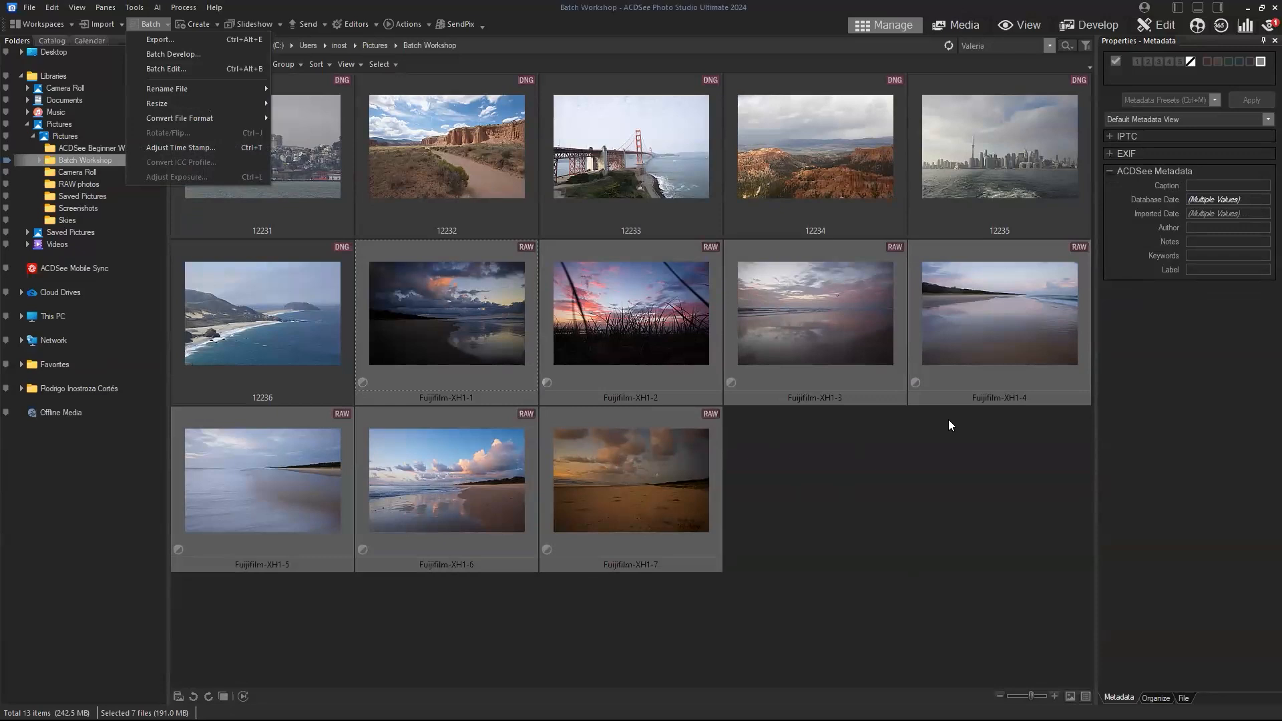
pyautogui.moveTo(231, 91)
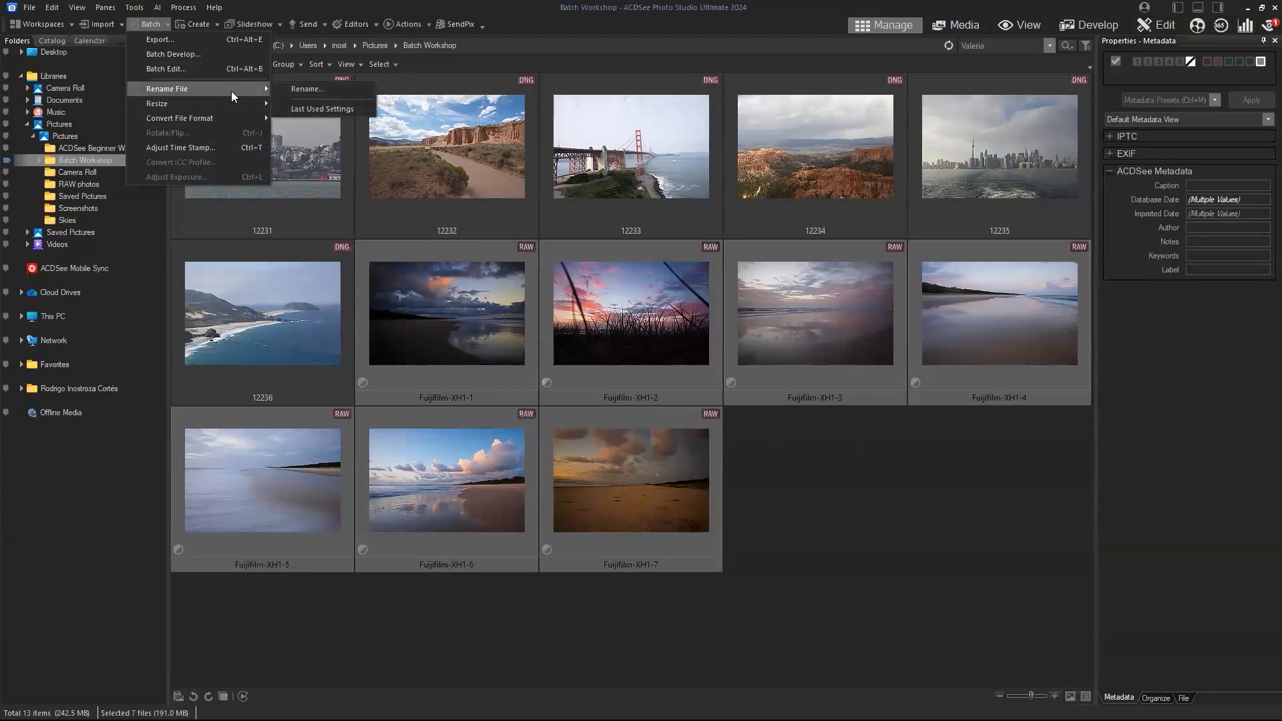
pyautogui.click(326, 91)
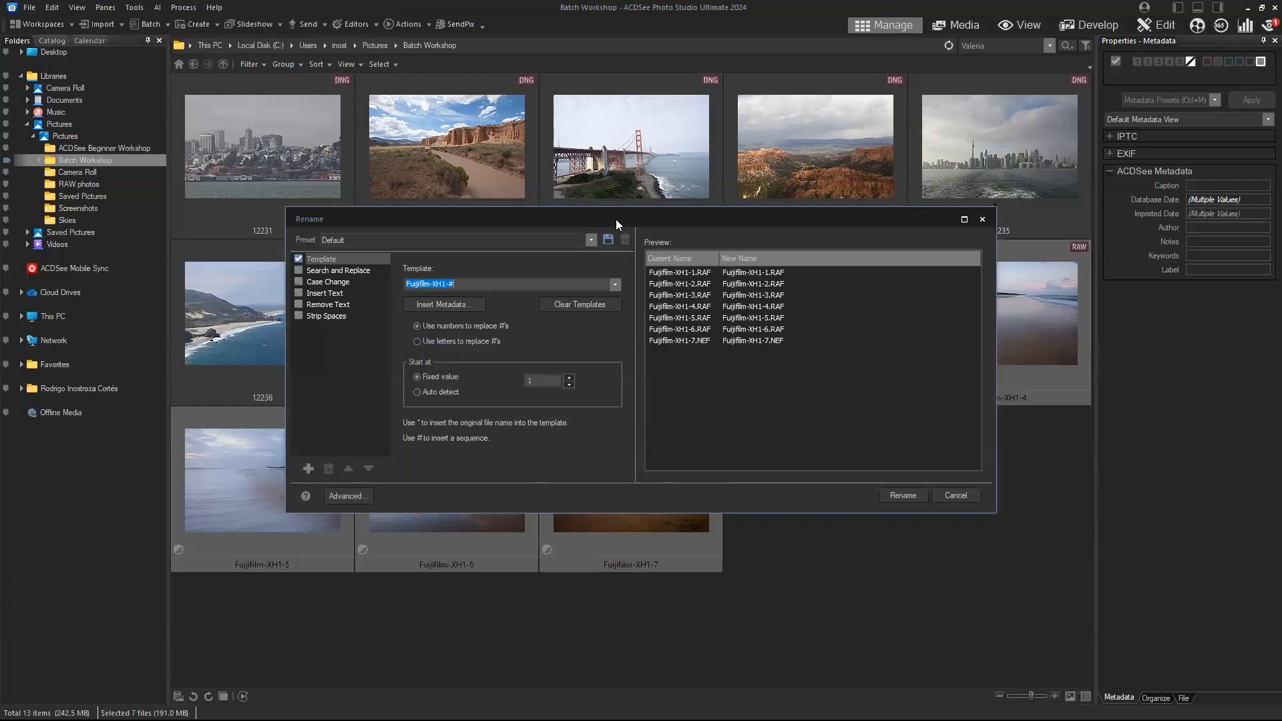
pyautogui.click(533, 288)
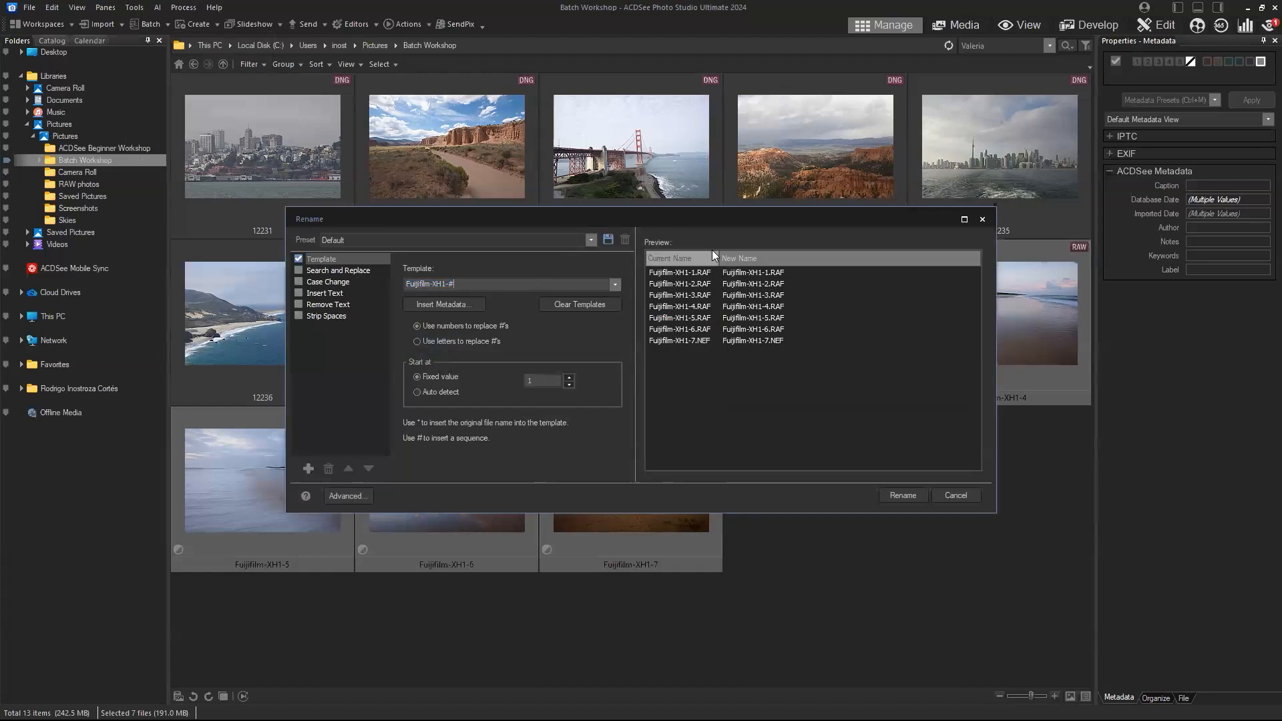
pyautogui.moveTo(720, 257); pyautogui.dragTo(741, 257)
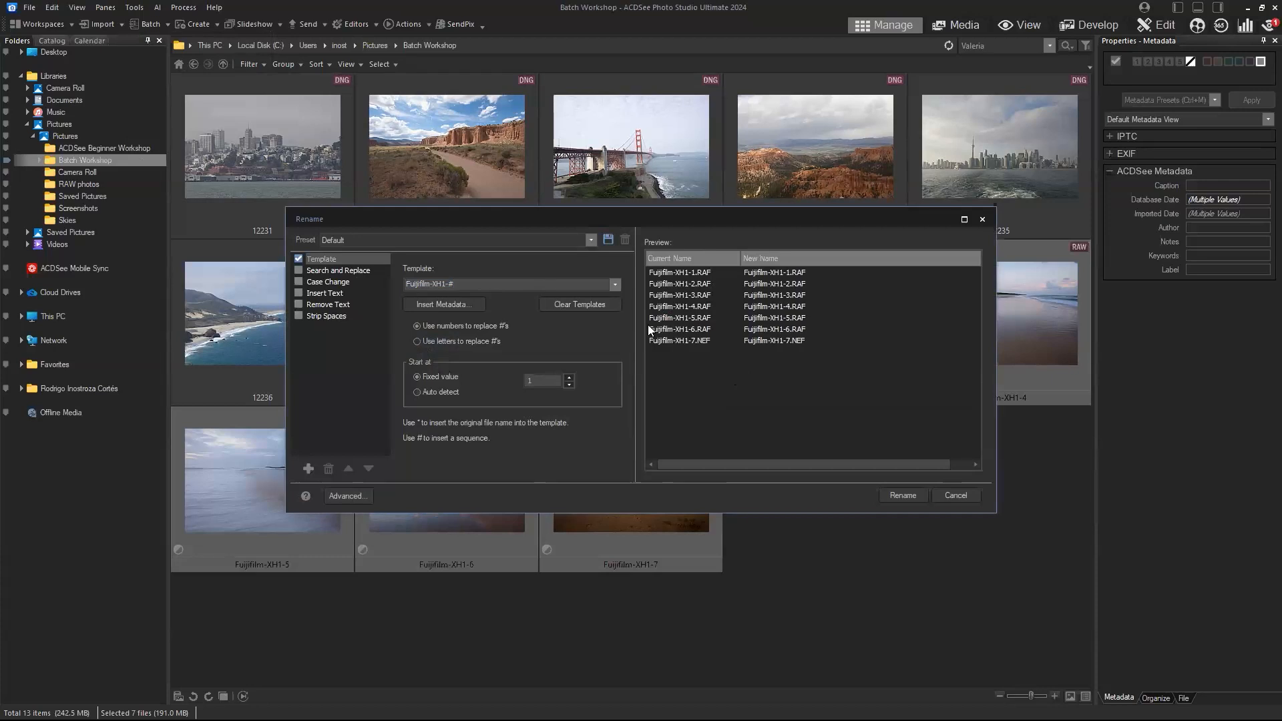
# Set the rename template to BeachSunset#, keeping the # placeholder for the sequence number.
pyautogui.doubleClick(411, 285)
pyautogui.click(459, 285)
pyautogui.moveTo(442, 285); pyautogui.dragTo(392, 284)
pyautogui.write('BeachSUn')
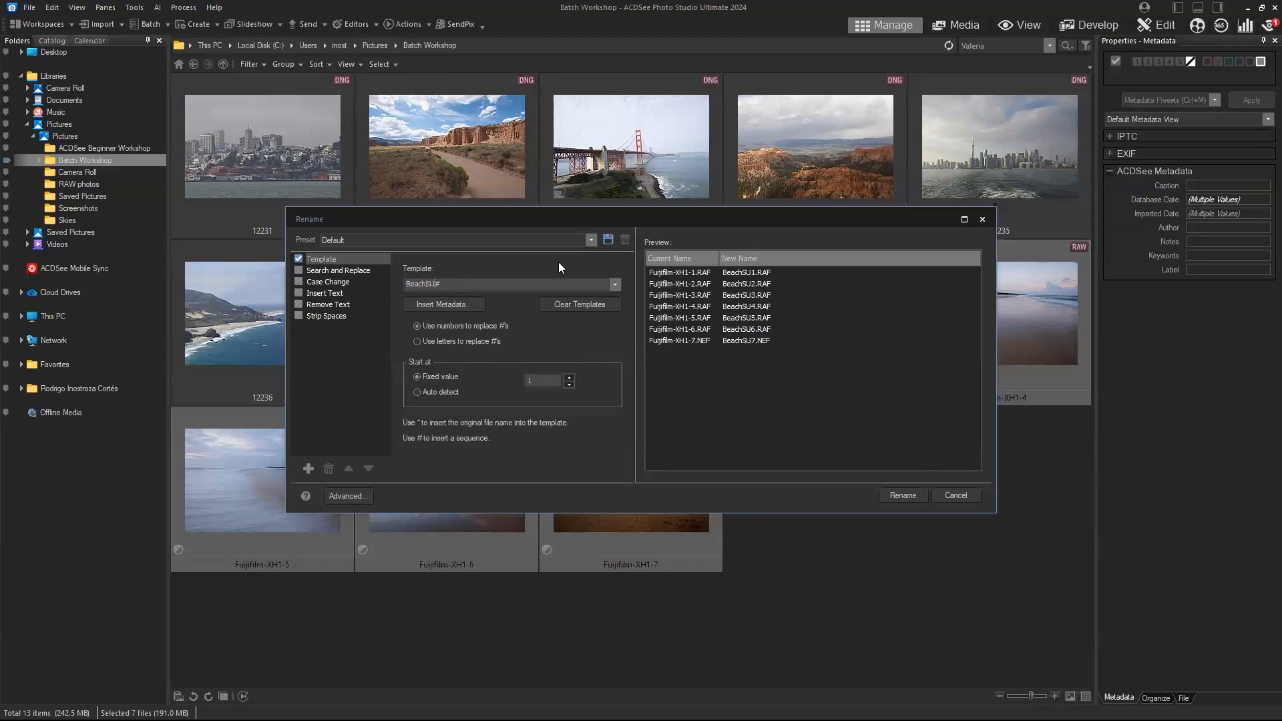
pyautogui.press('BackSpace')
pyautogui.press('BackSpace')
pyautogui.write('unset')
pyautogui.moveTo(450, 284); pyautogui.dragTo(459, 284)
pyautogui.click(461, 285)
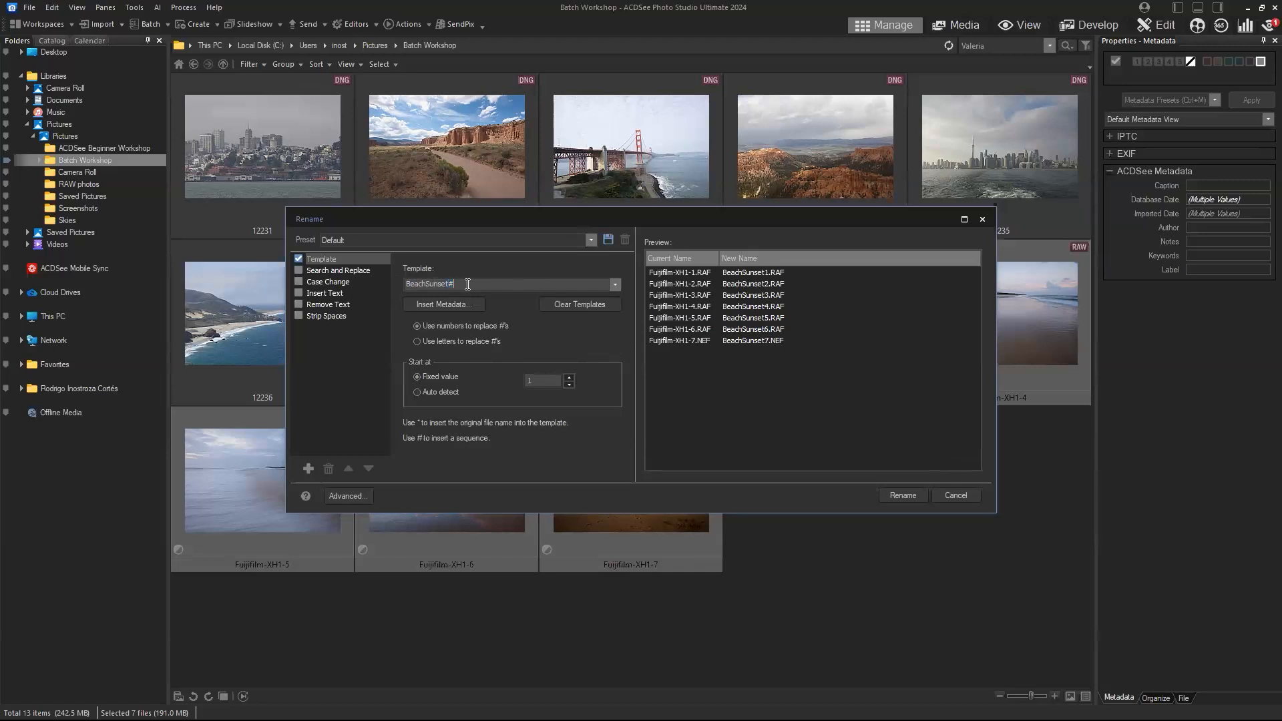
# Inspect the preview of the new names and the metadata properties that can be inserted into the rename template.
pyautogui.moveTo(720, 258); pyautogui.dragTo(774, 259)
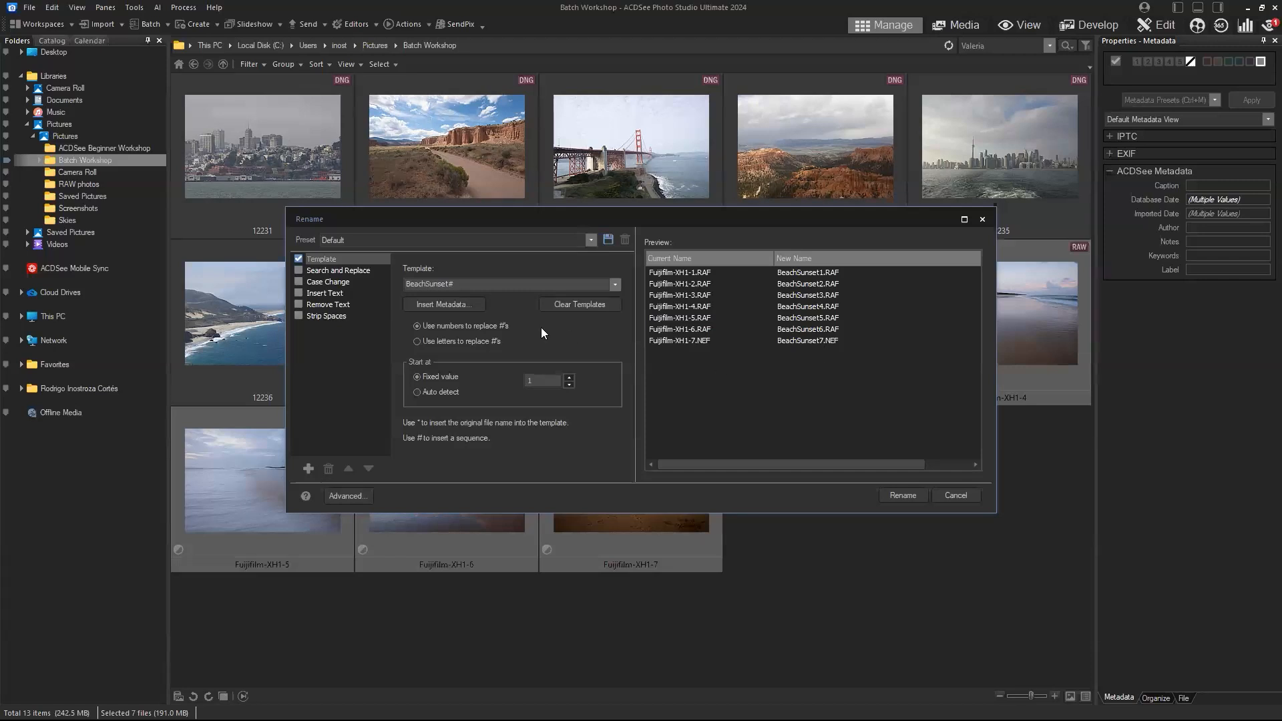
pyautogui.click(467, 305)
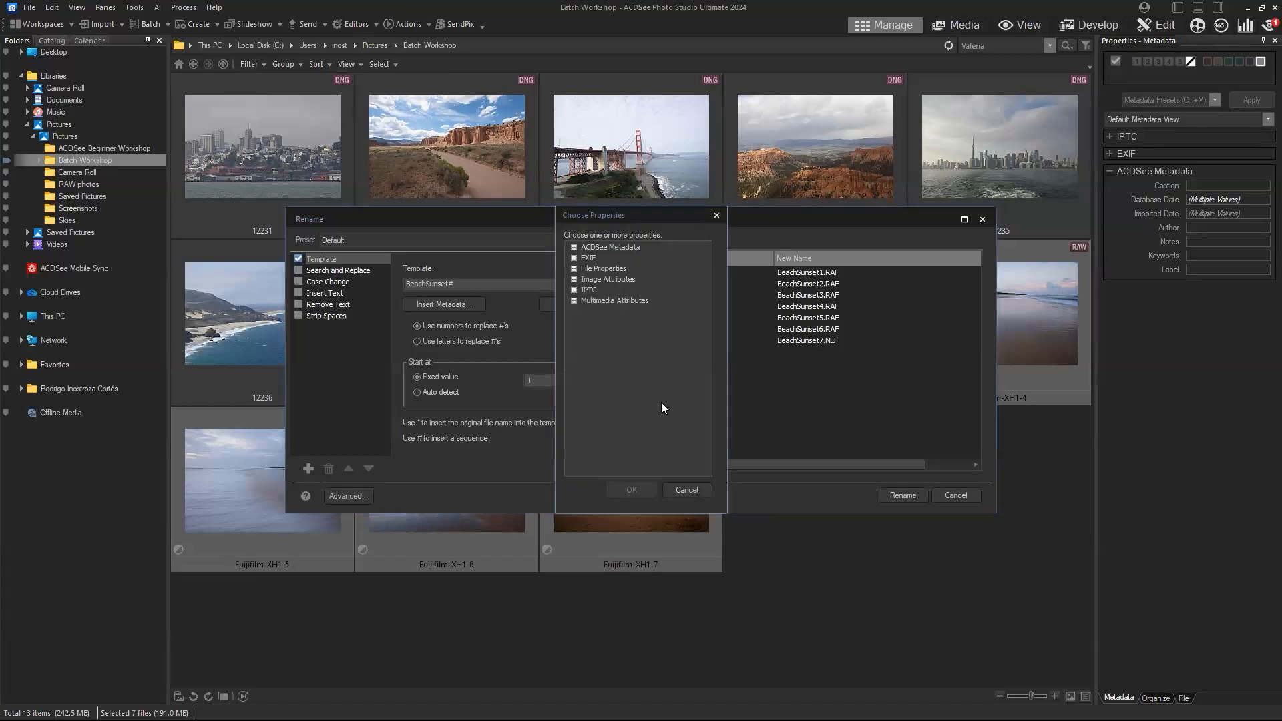
pyautogui.click(717, 215)
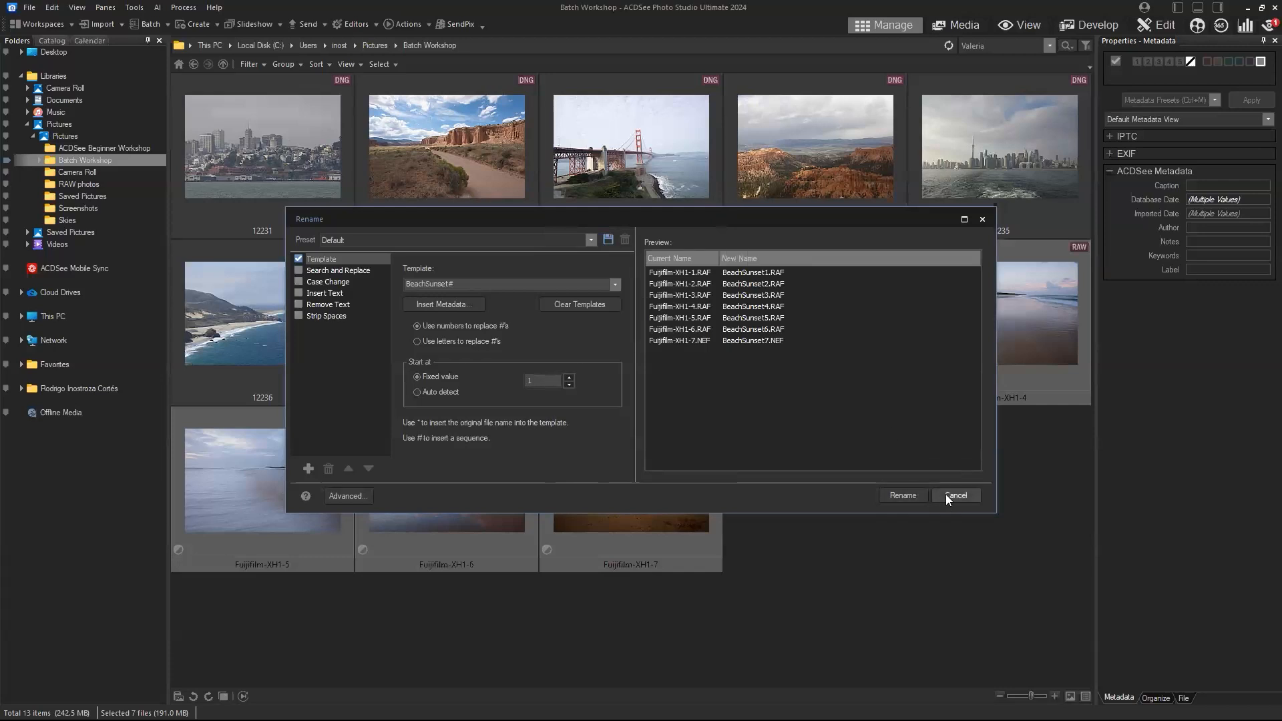
# Run the batch rename, check the source and output file names in the result report, and close it.
pyautogui.click(906, 501)
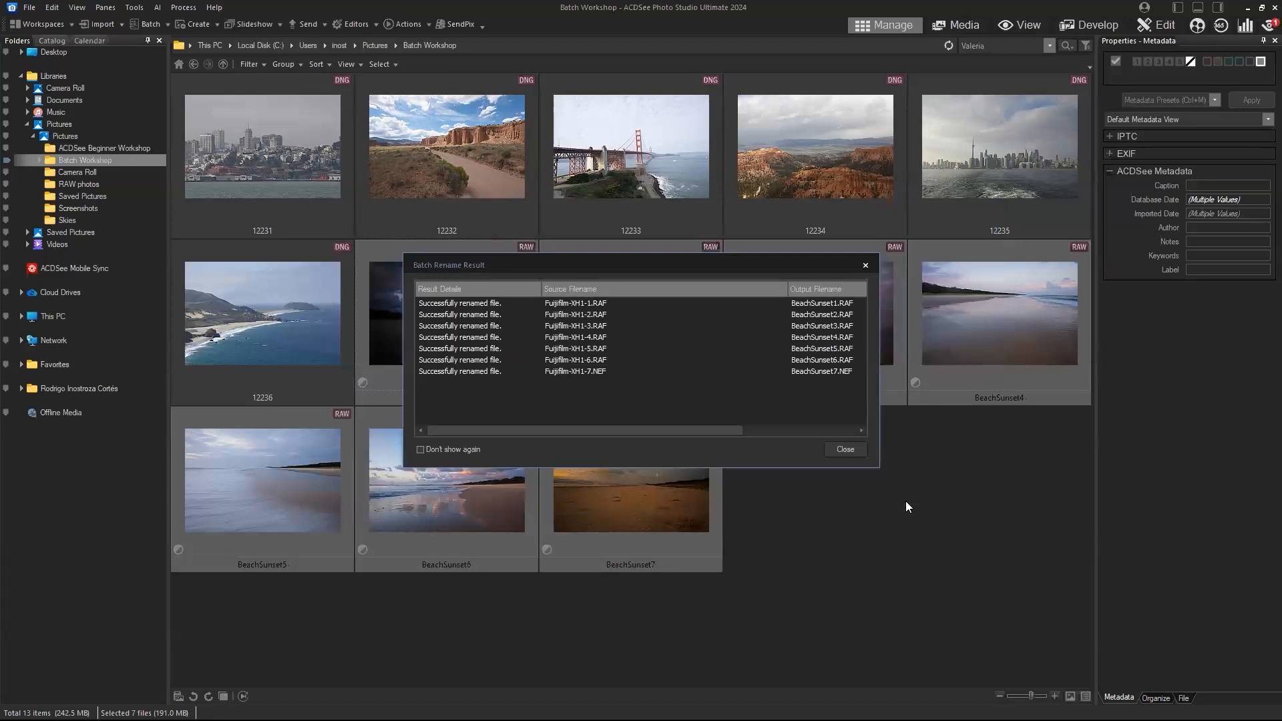
pyautogui.moveTo(785, 288); pyautogui.dragTo(654, 290)
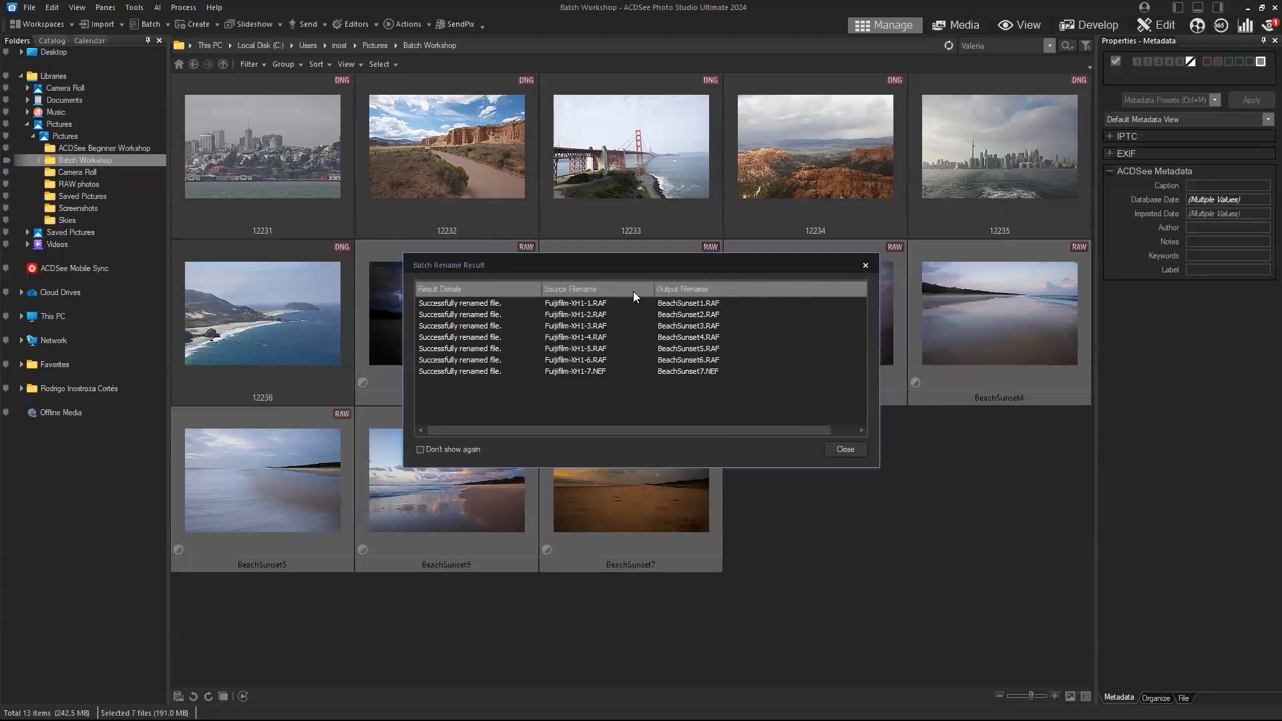
pyautogui.click(845, 449)
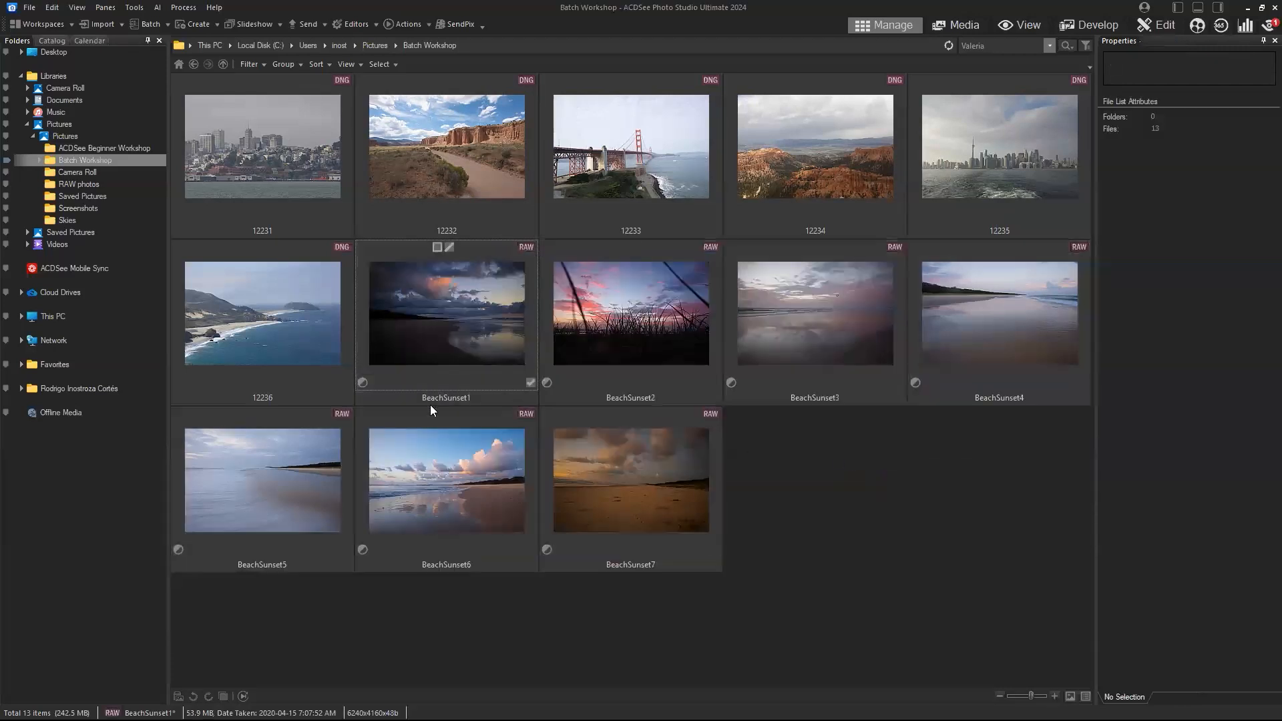
# Step through the renamed photos BeachSunset1 to BeachSunset7 to check their new file names, and clear the selection.
pyautogui.press('Right')
pyautogui.press('Right')
pyautogui.press('Right')
pyautogui.press('Right')
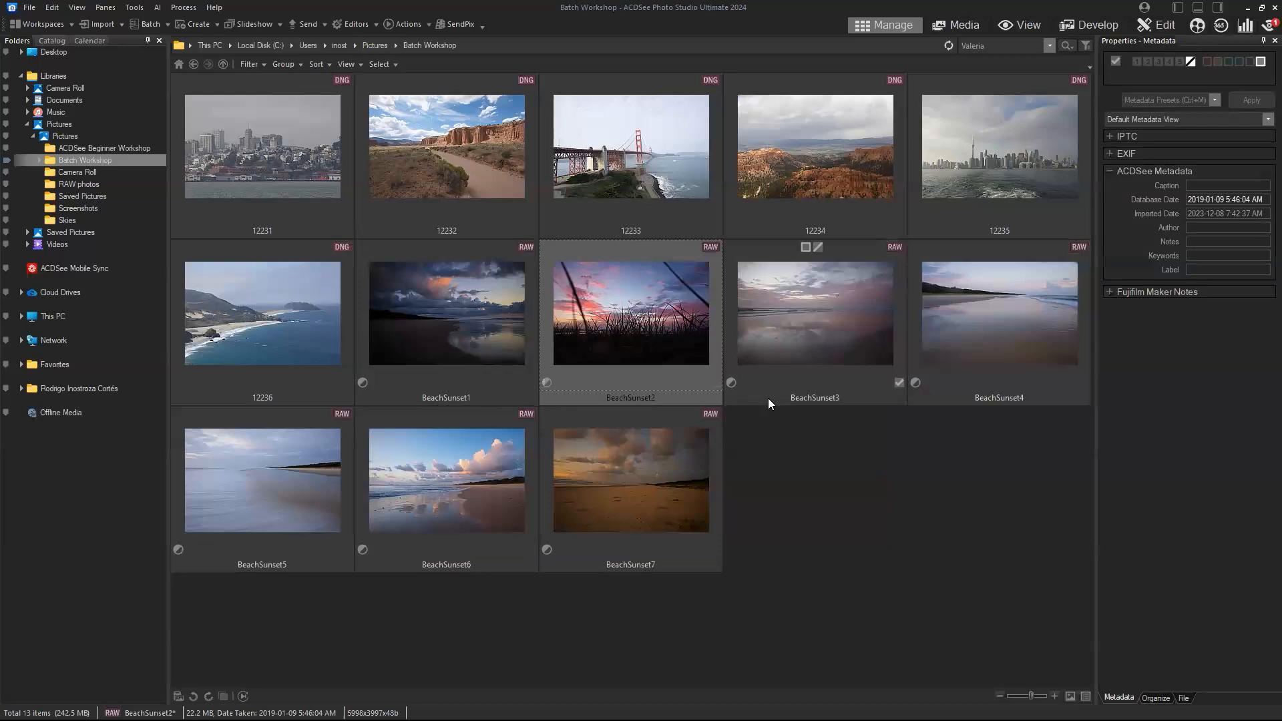
pyautogui.press('Right')
pyautogui.press('Right')
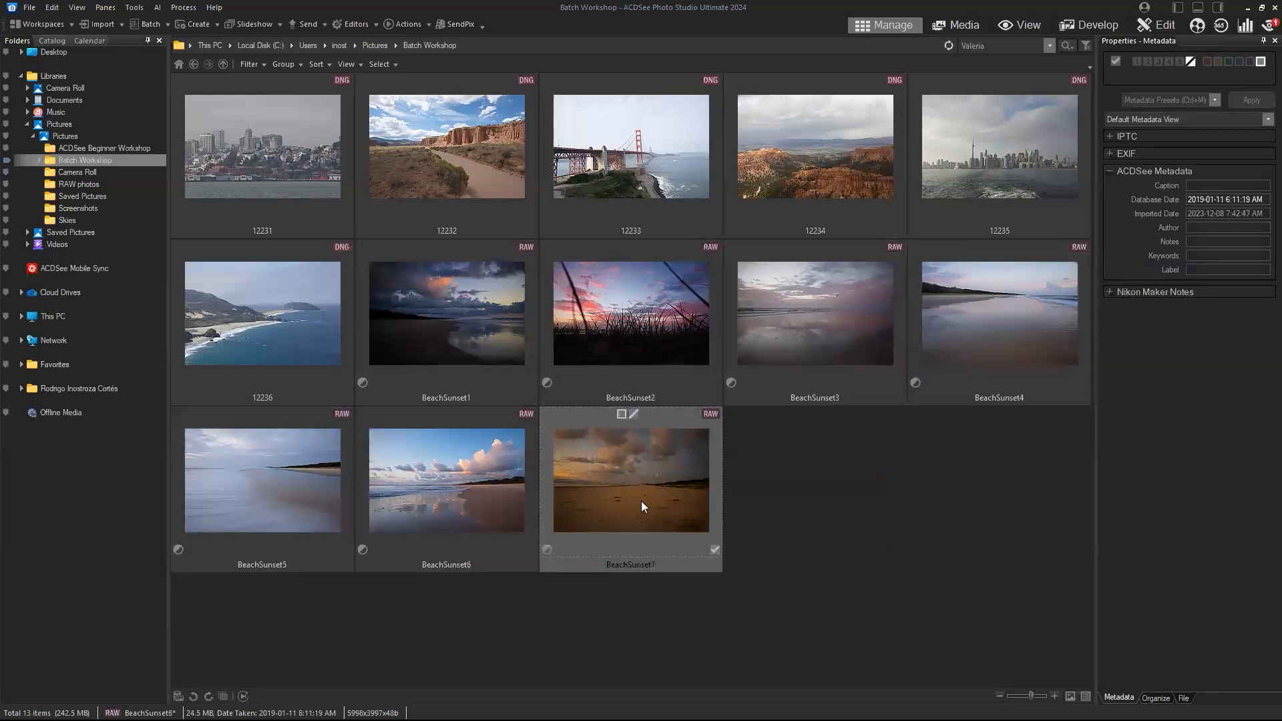
pyautogui.click(783, 490)
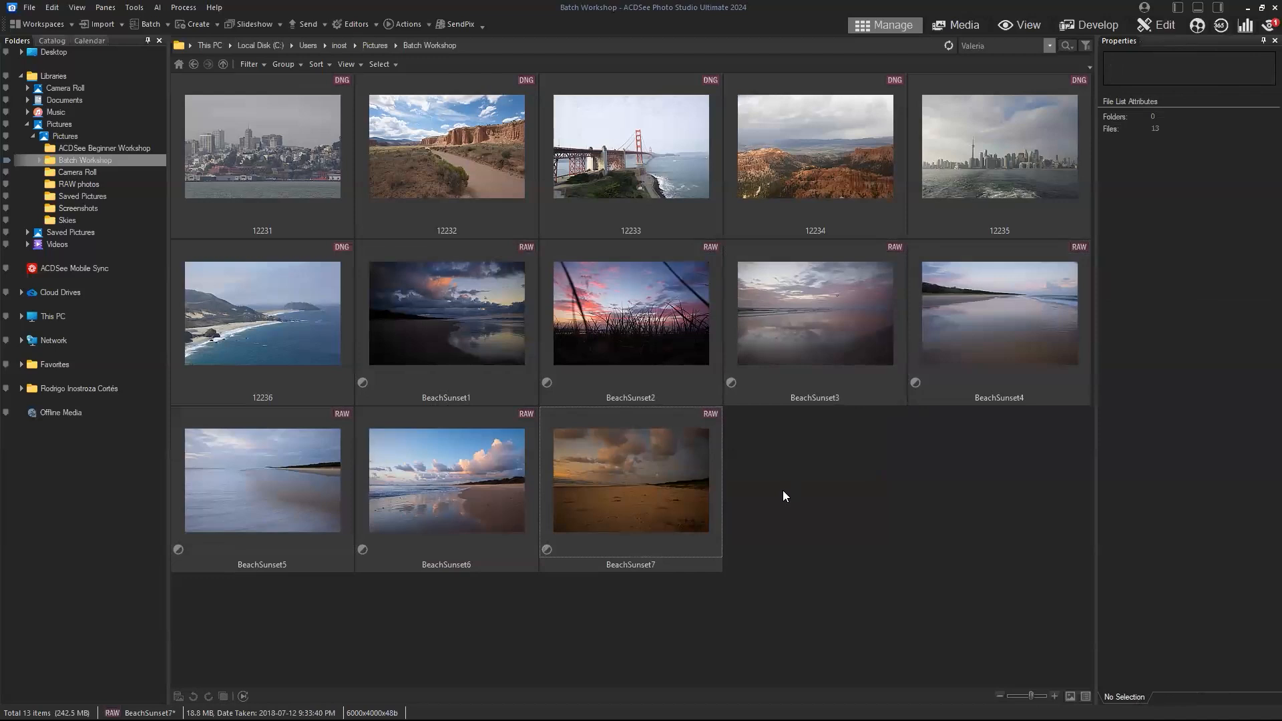
# Select the RAW photos BeachSunset1 to BeachSunset7 and check whether batch Resize is available for them.
pyautogui.click(495, 359)
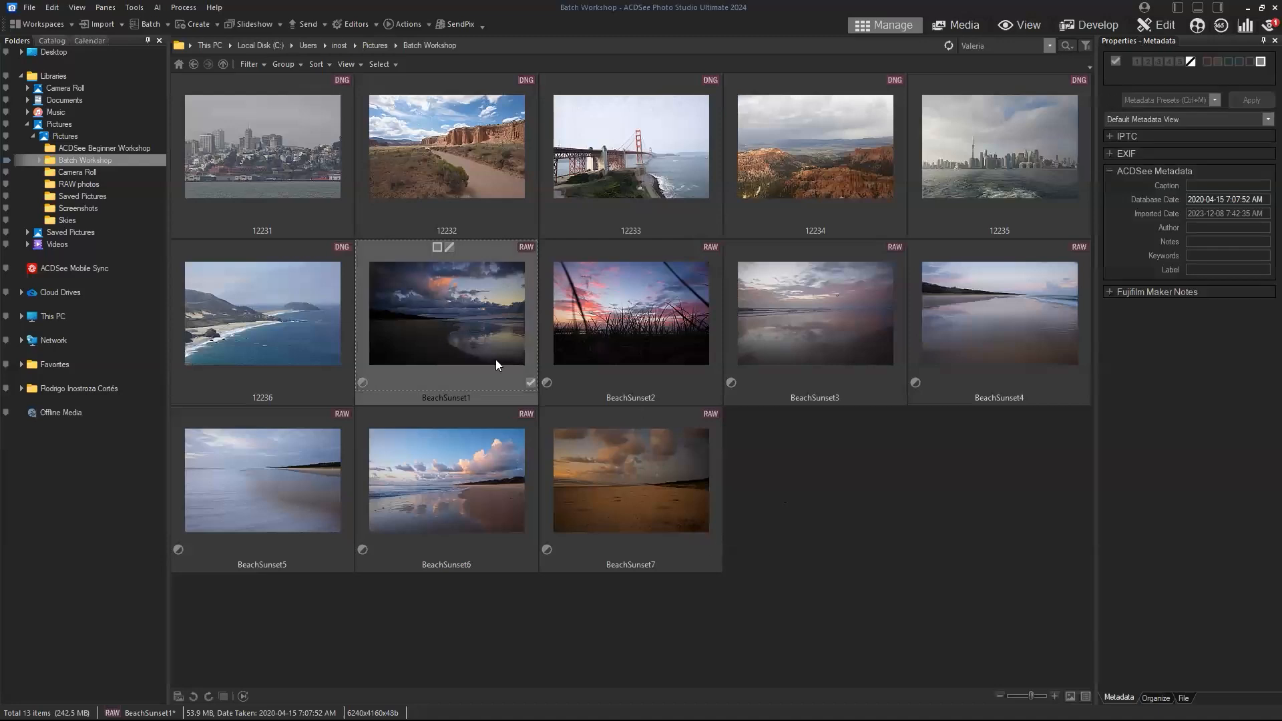
pyautogui.keyDown('shift'); pyautogui.click(668, 490); pyautogui.keyUp('shift')
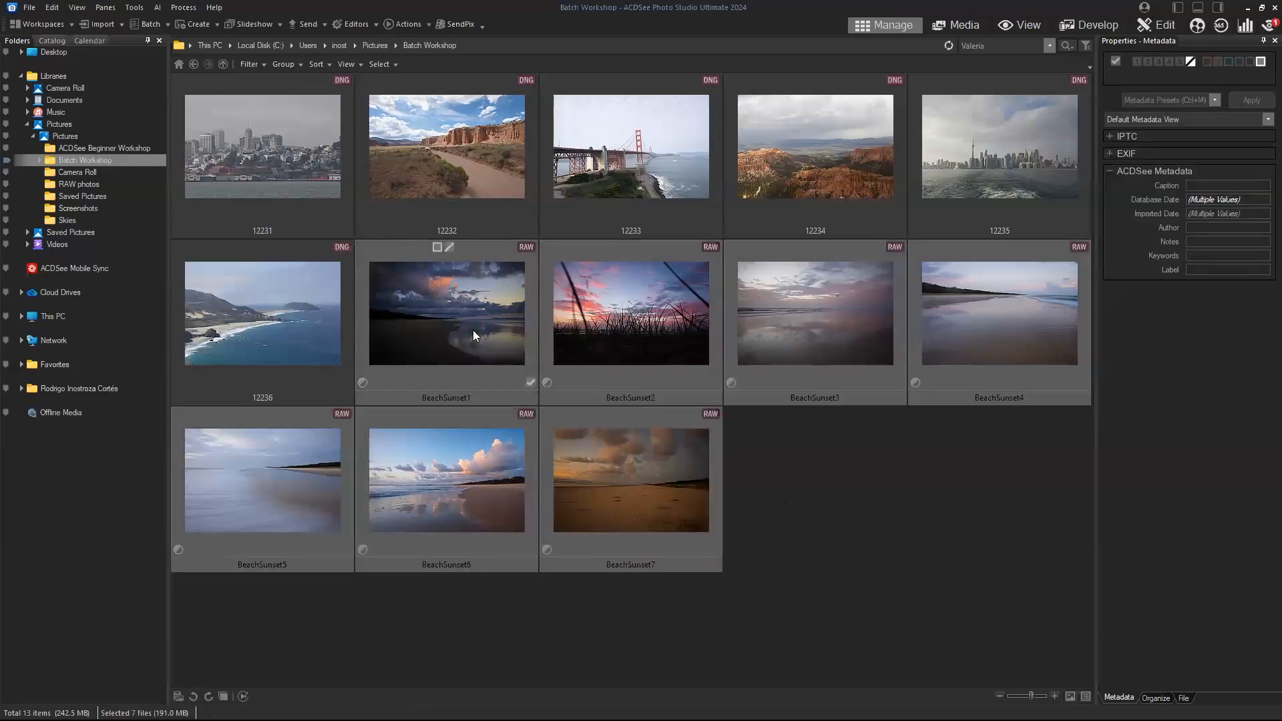
pyautogui.rightClick(473, 330)
pyautogui.moveTo(565, 187)
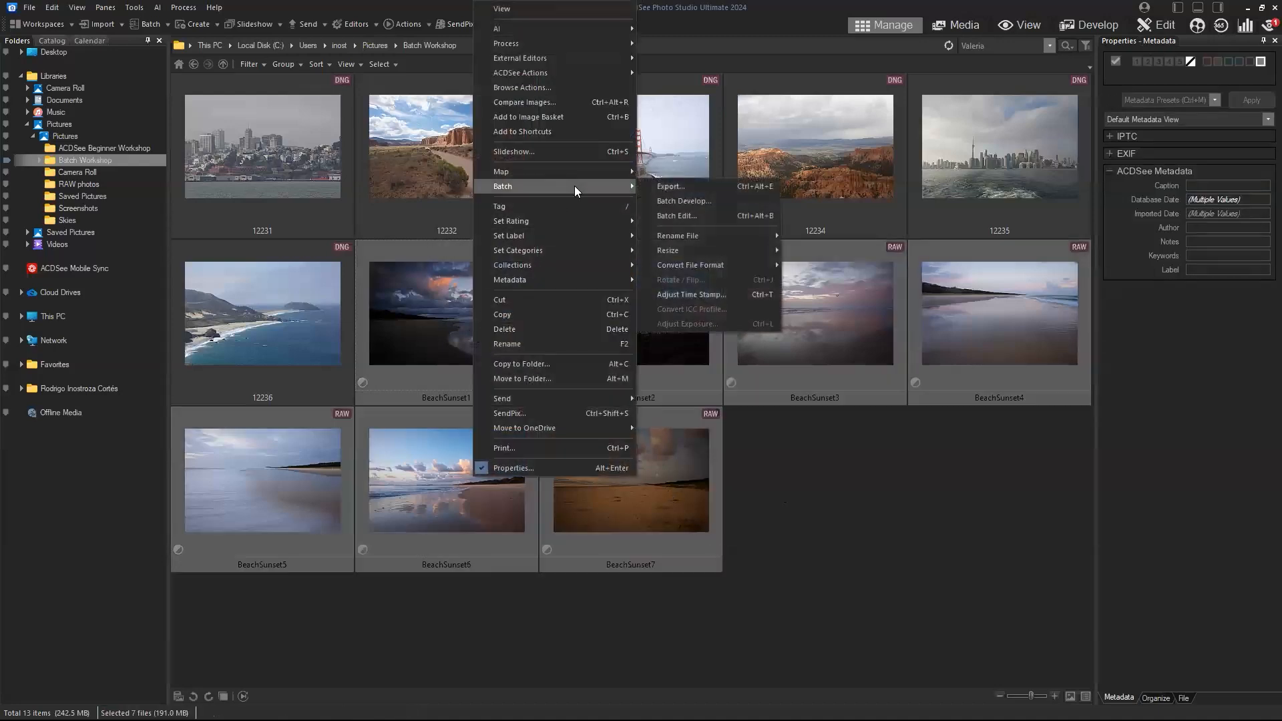
pyautogui.moveTo(706, 247)
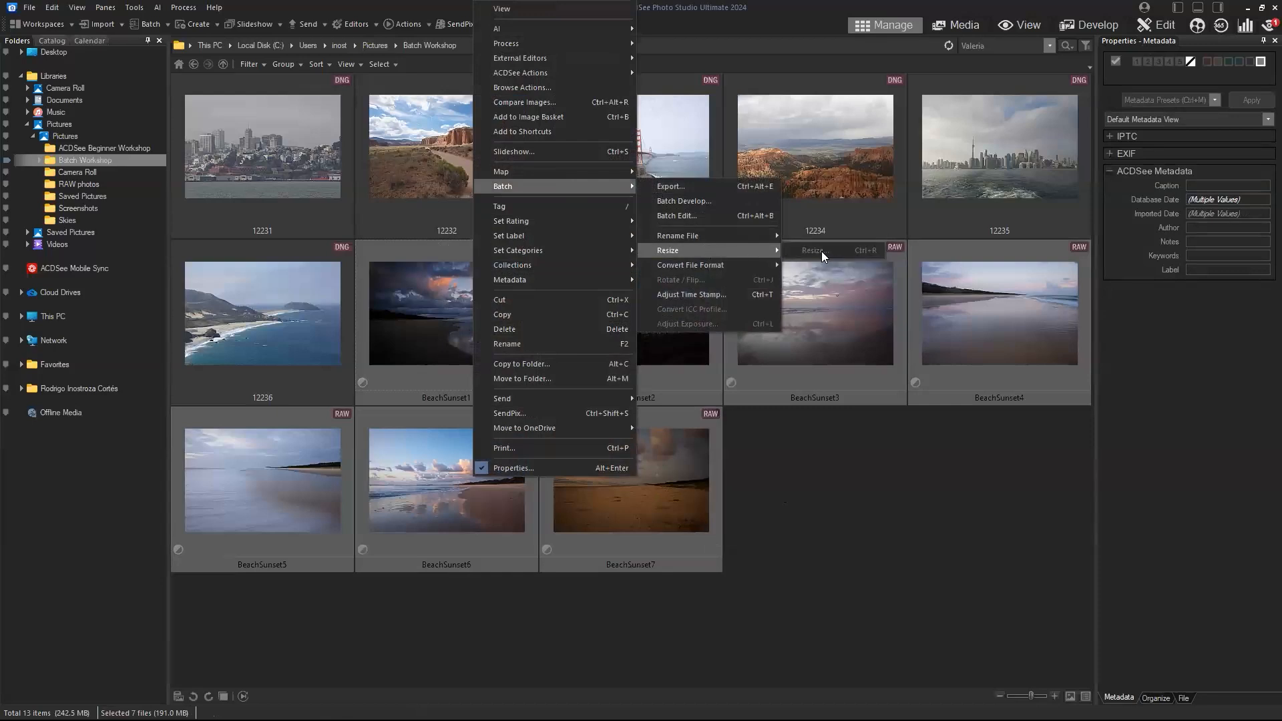
pyautogui.click(828, 463)
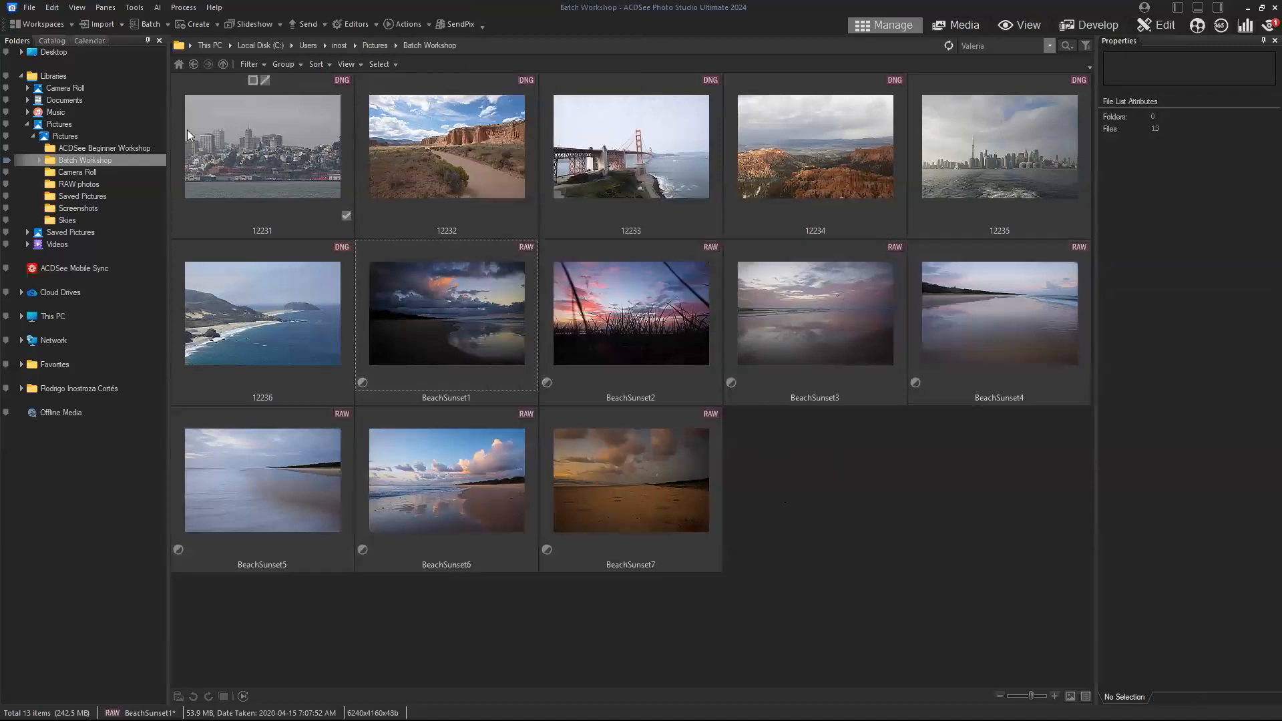
# Open the Pictures folder and select the JPG photos from 1531 through 1701.
pyautogui.click(66, 137)
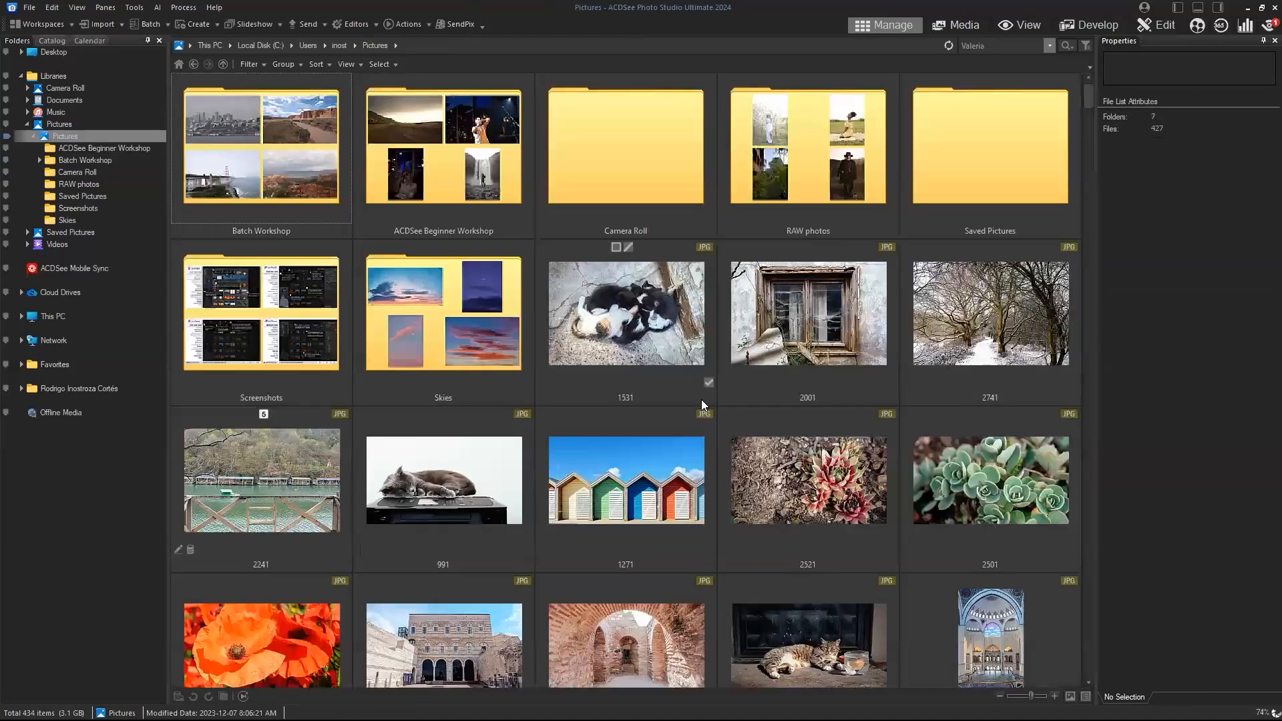
pyautogui.click(669, 321)
pyautogui.scroll(-2, 746, 416)
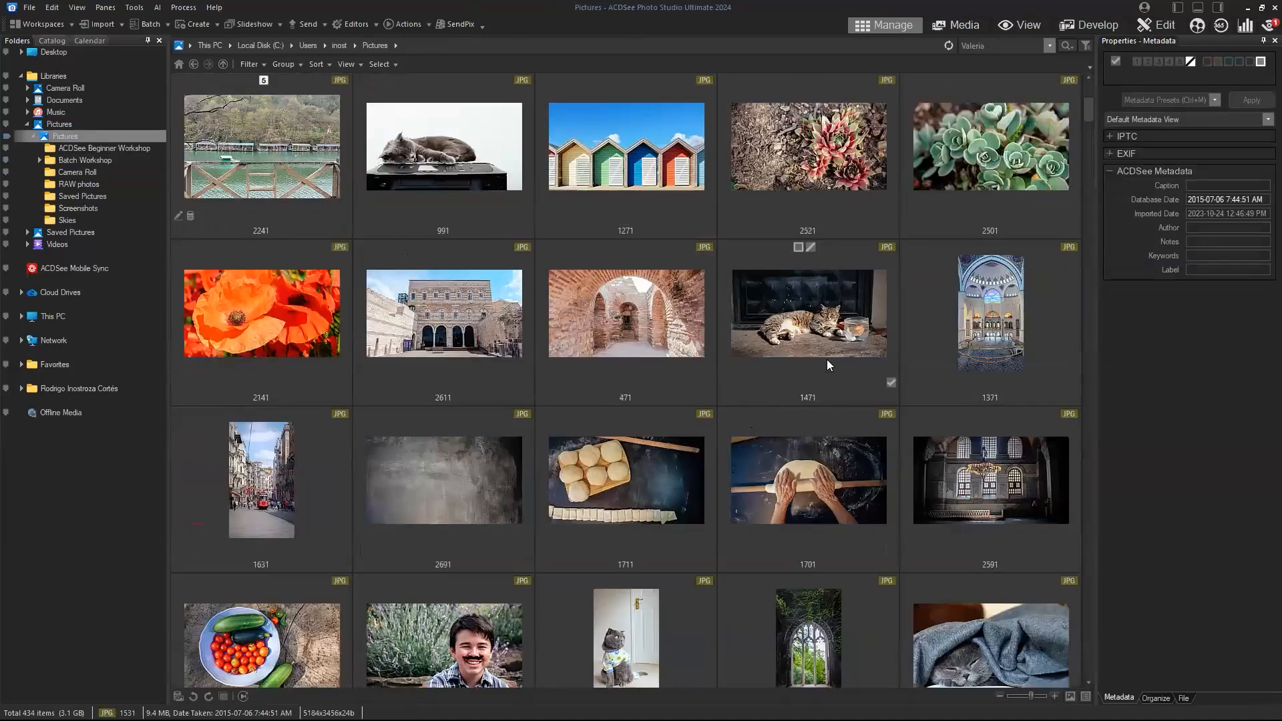
pyautogui.keyDown('shift'); pyautogui.click(830, 477); pyautogui.keyUp('shift')
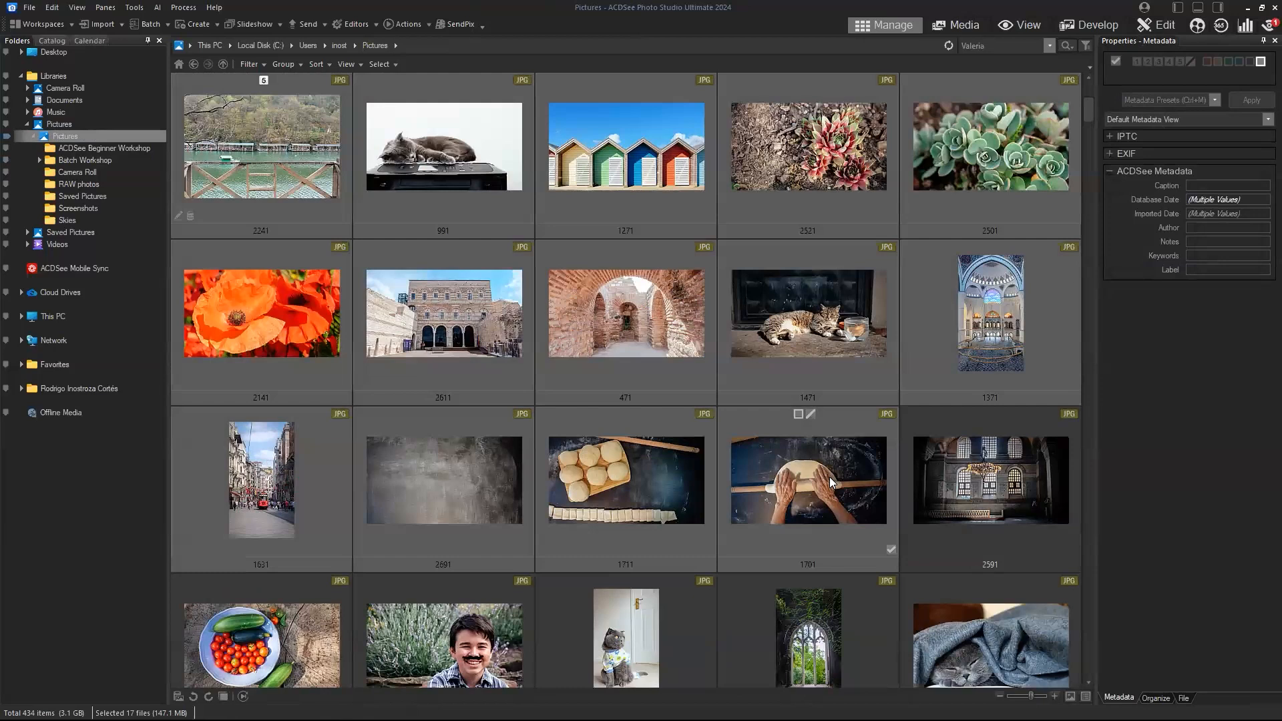
# Open batch Resize for the selected JPG photos and compare the Size in Pixels, Percentage and Print Size settings.
pyautogui.rightClick(830, 477)
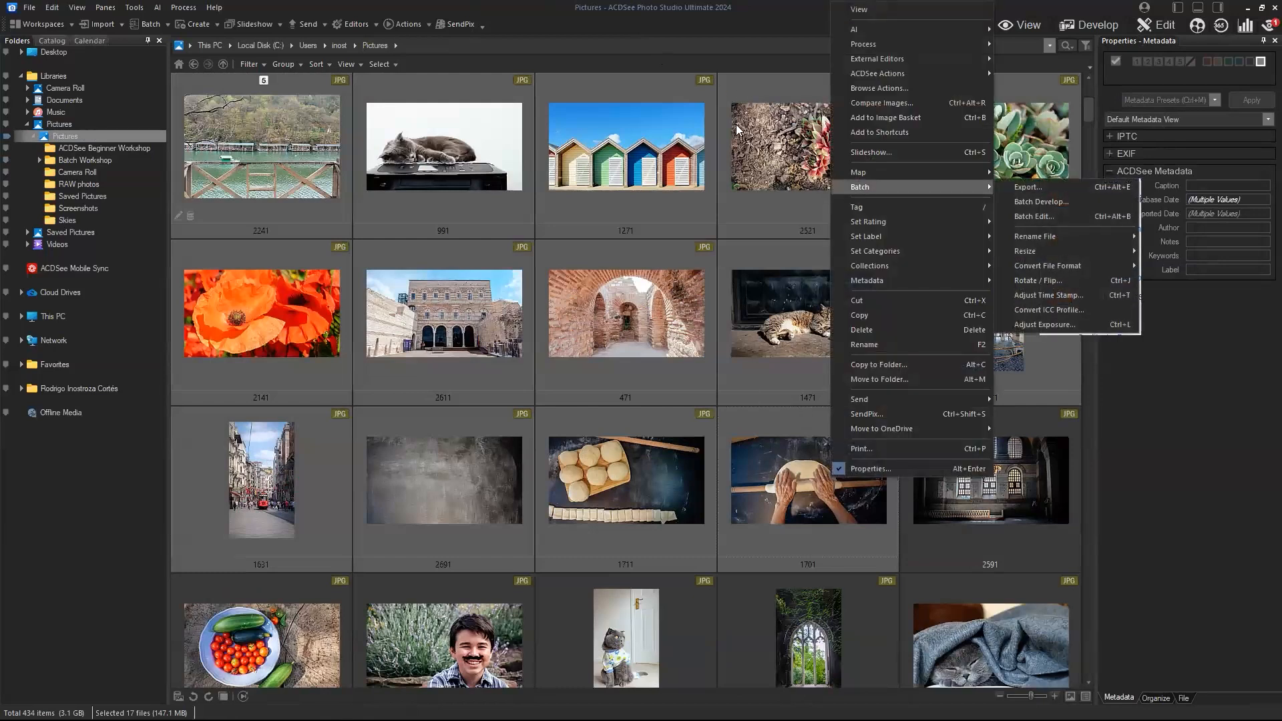
pyautogui.click(665, 15)
pyautogui.click(140, 25)
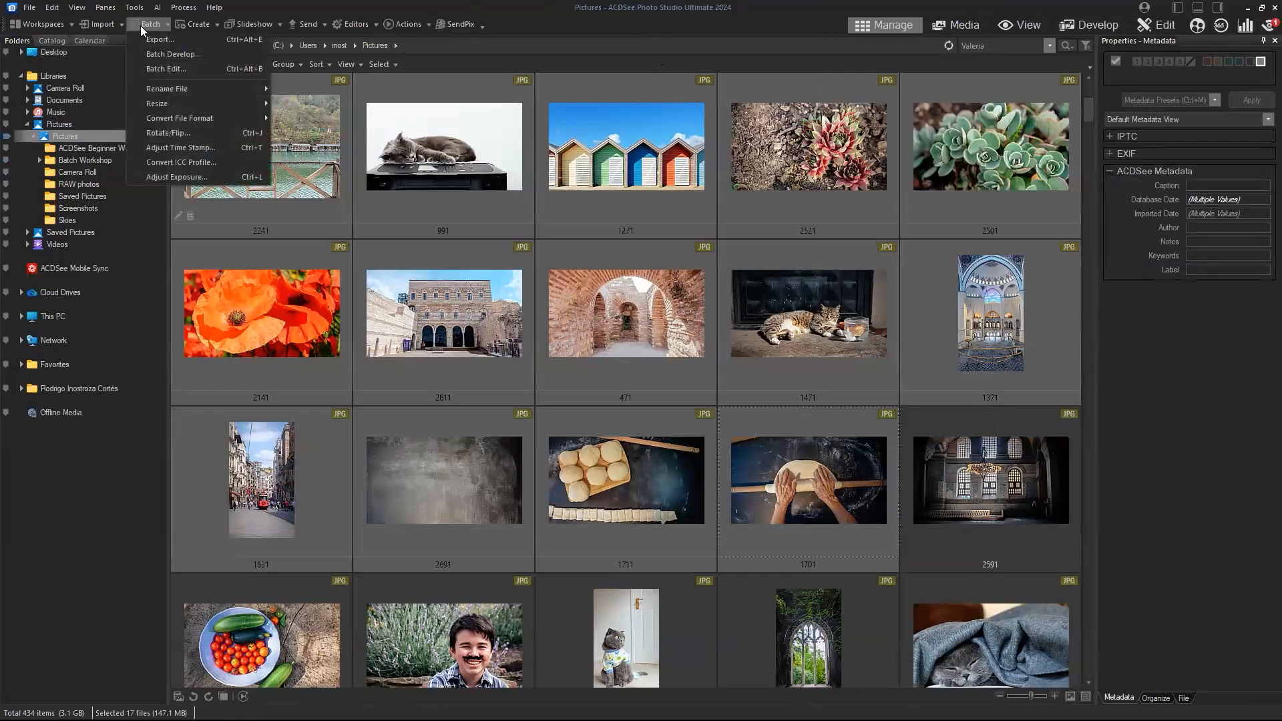
pyautogui.moveTo(187, 101)
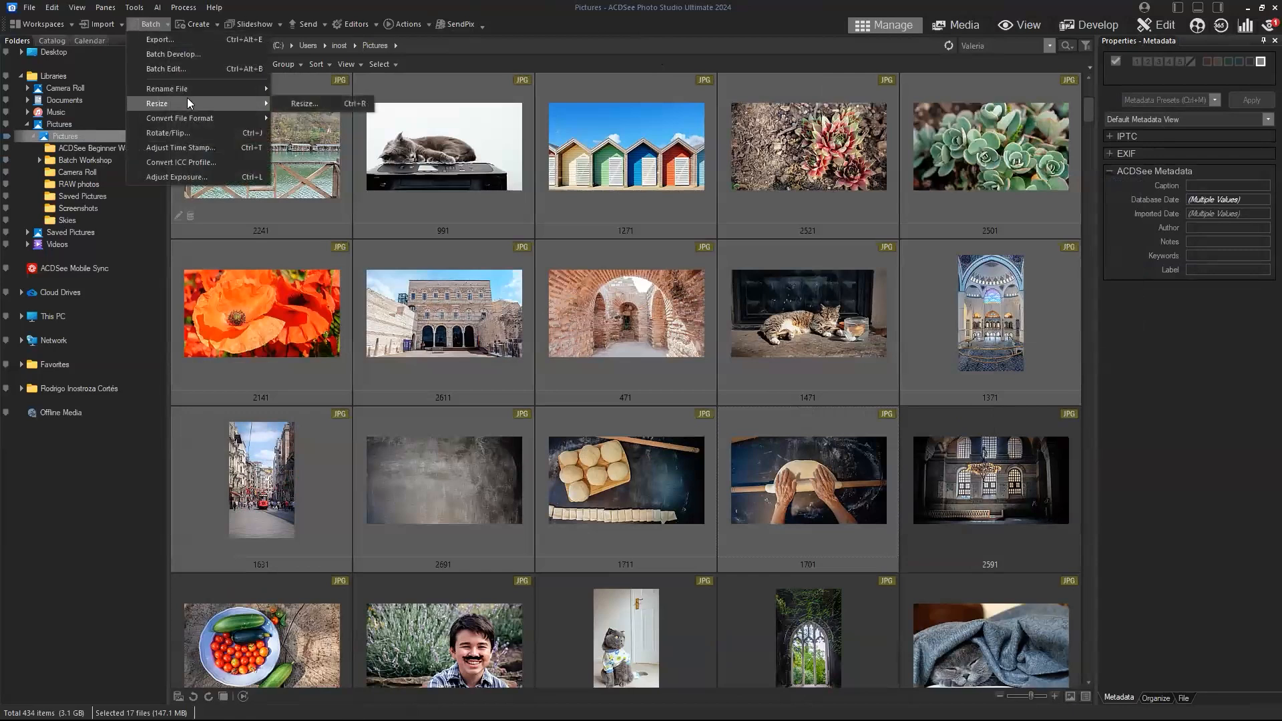
pyautogui.click(327, 106)
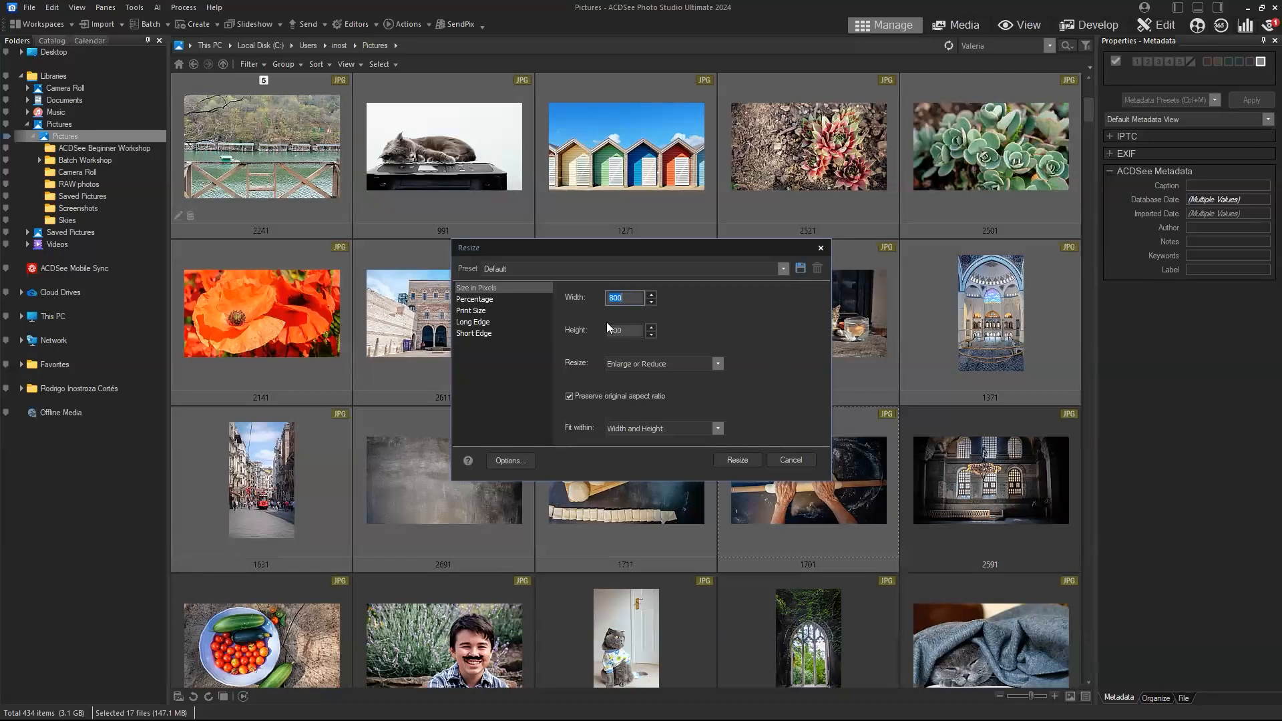
pyautogui.click(481, 300)
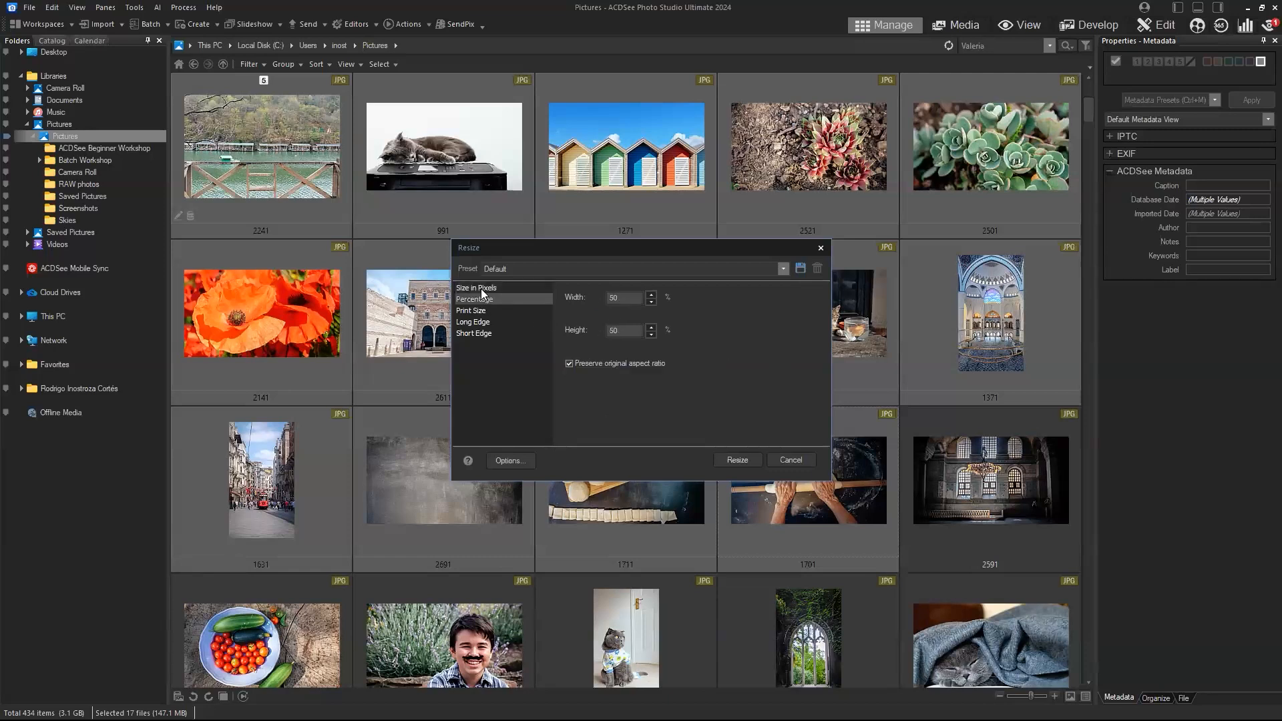
pyautogui.click(482, 288)
pyautogui.click(486, 311)
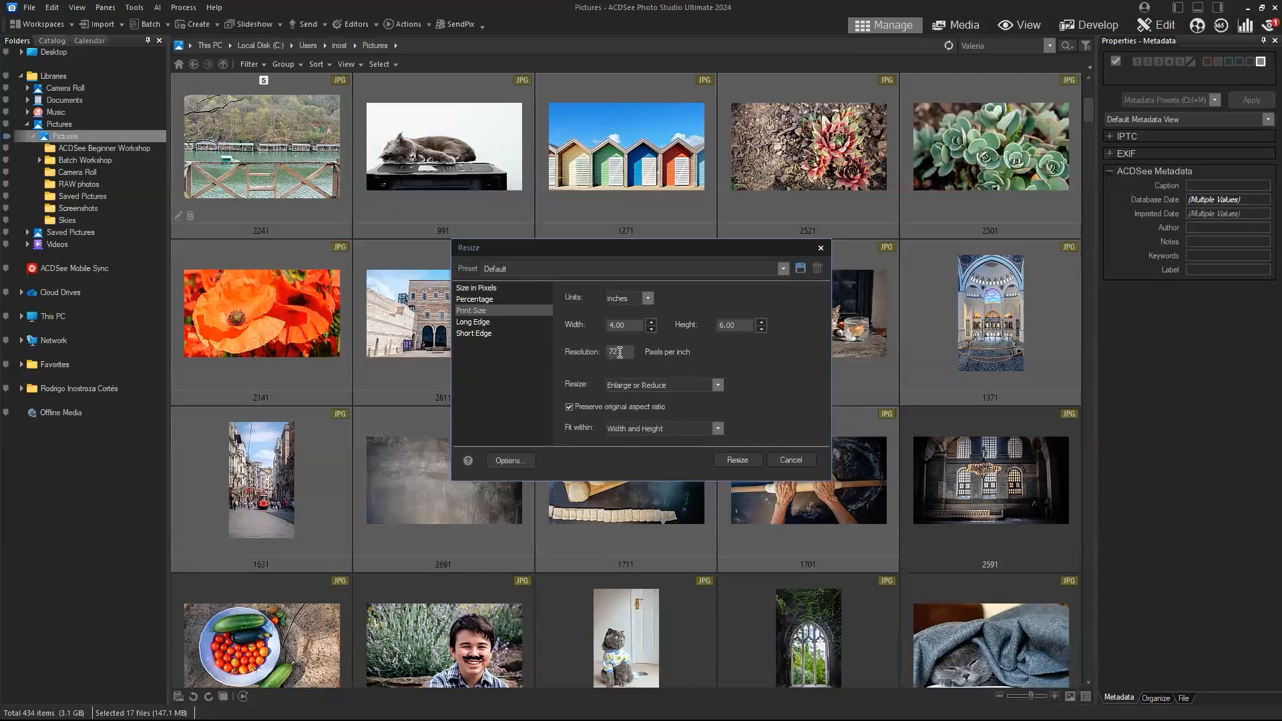
pyautogui.click(477, 288)
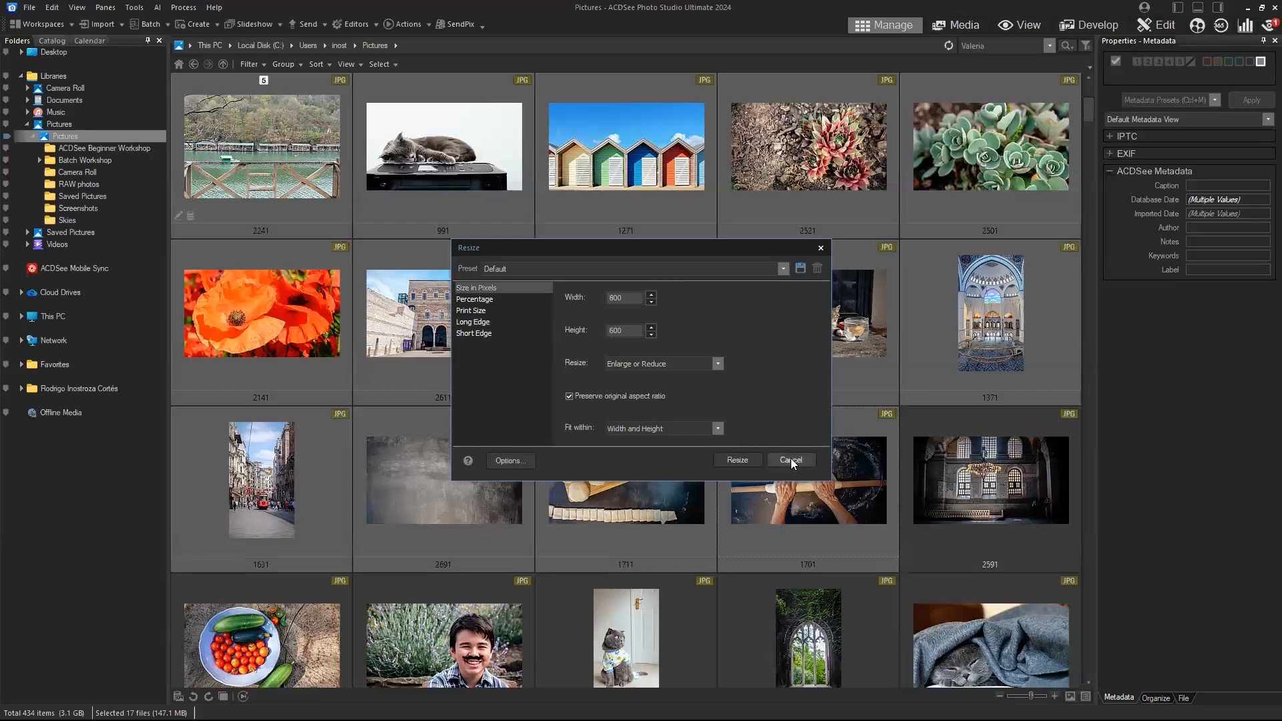
# Resize the selected JPG photos by a reduced percentage, check the source and output file names in the result report, and close it.
pyautogui.click(480, 298)
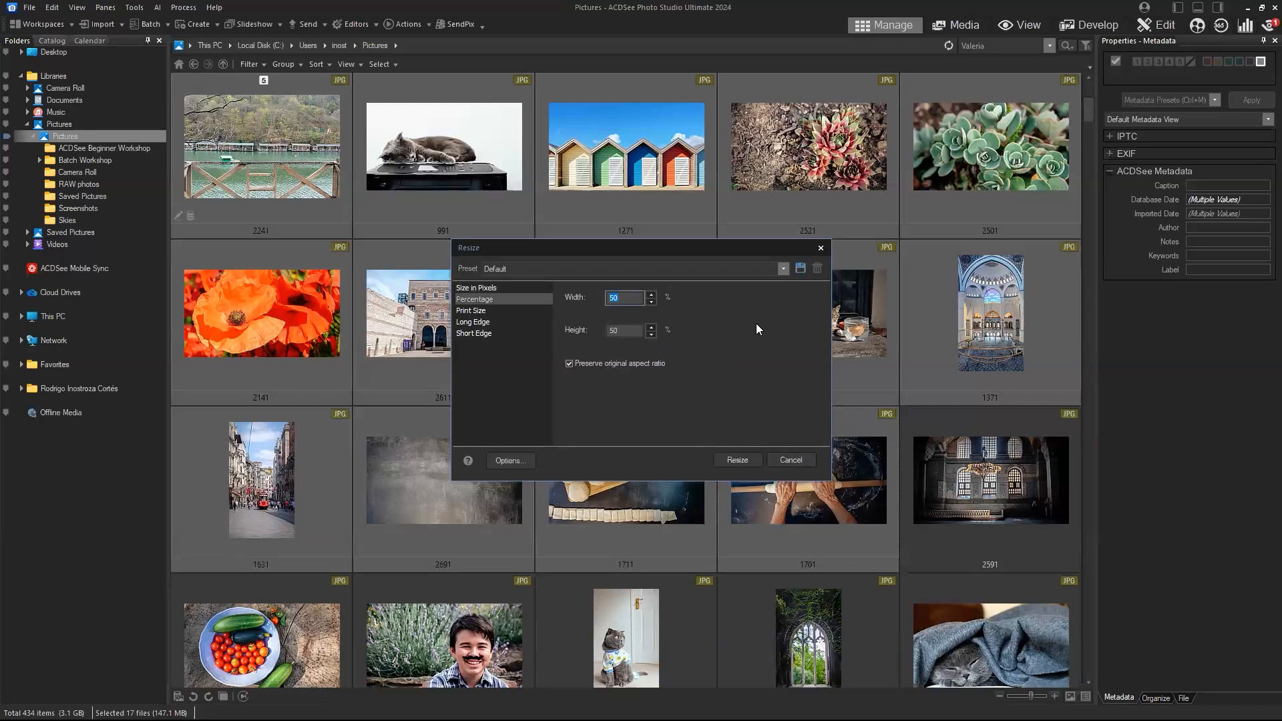
pyautogui.write('2')
pyautogui.click(740, 458)
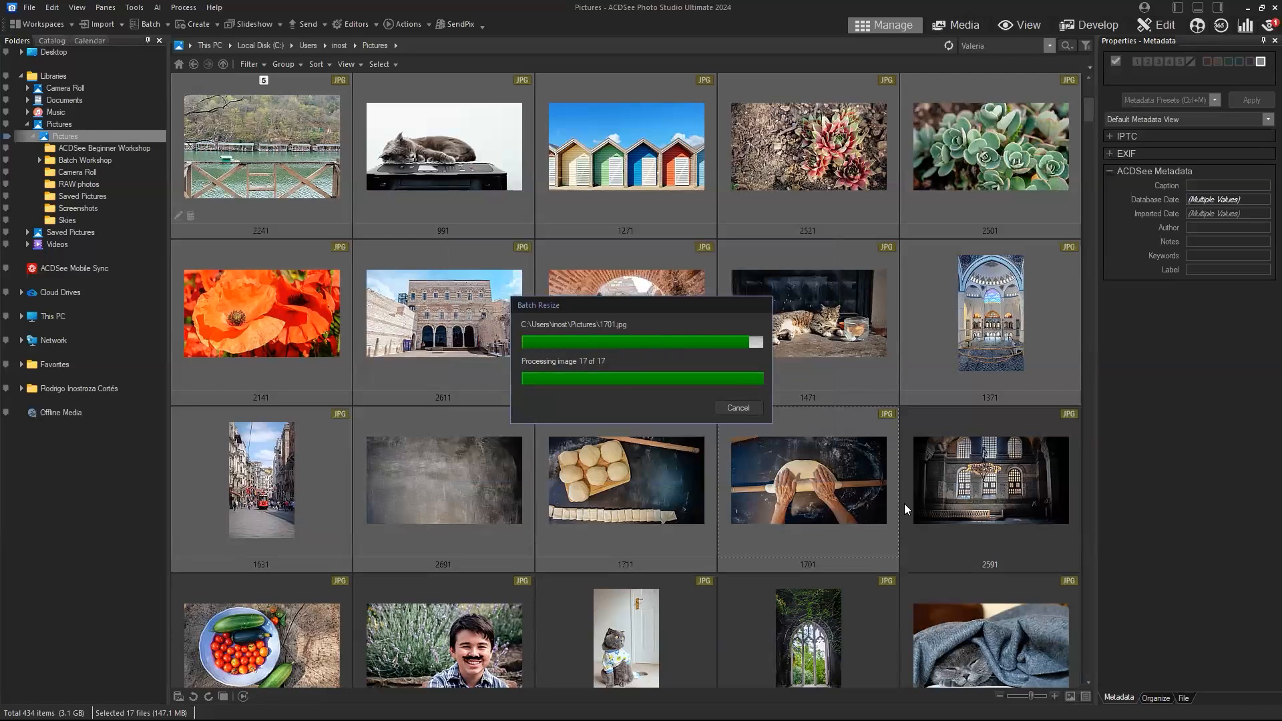
pyautogui.scroll(-2, 859, 417)
pyautogui.moveTo(862, 382); pyautogui.dragTo(865, 312)
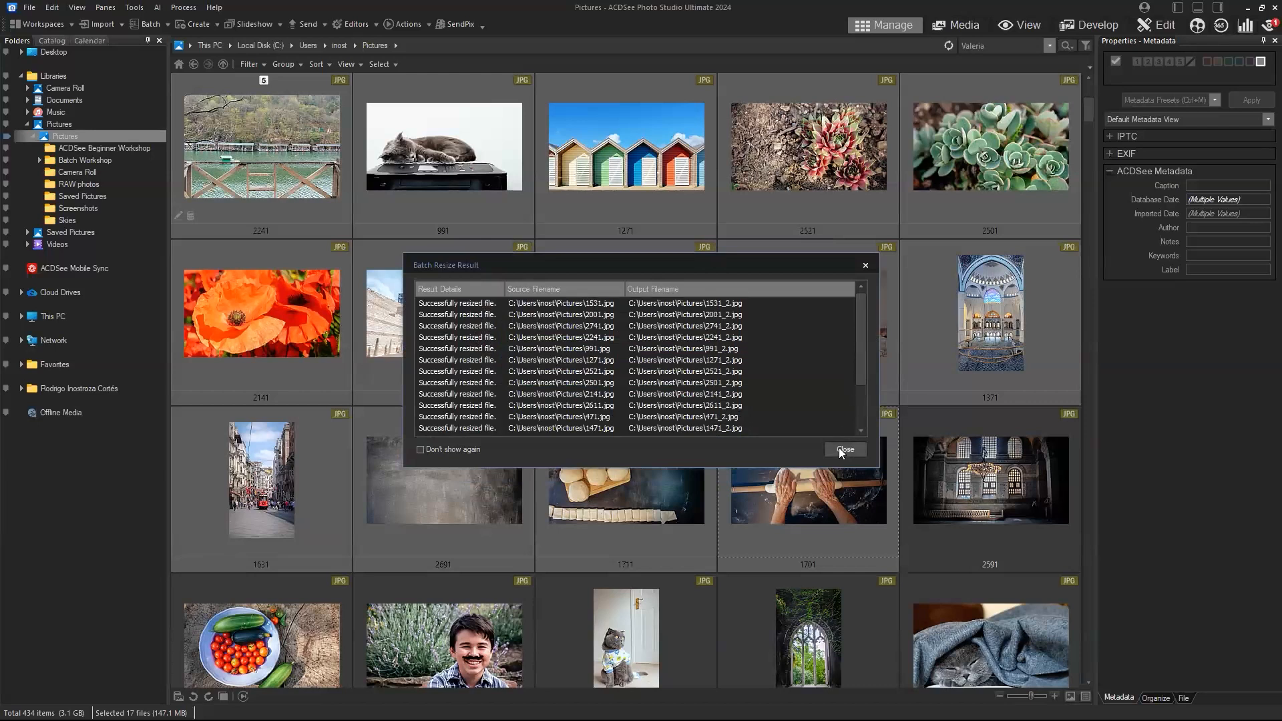
pyautogui.click(859, 452)
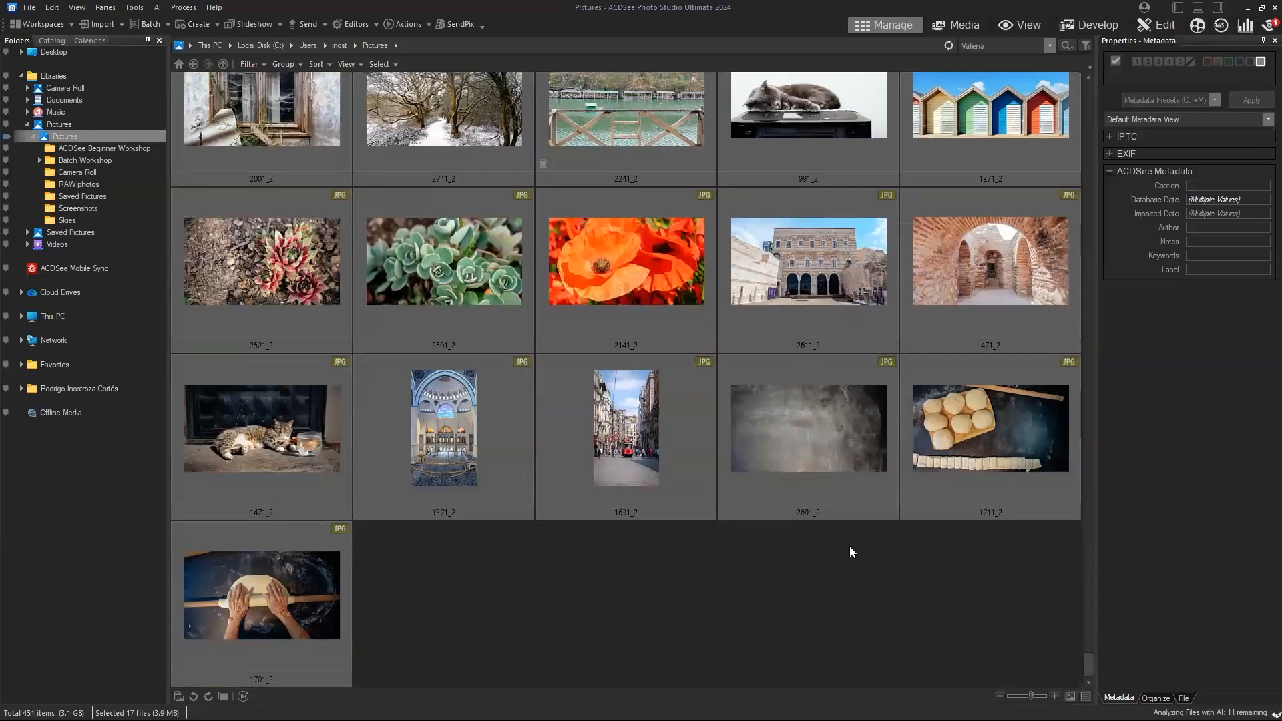
# Look through the resized _2 copies in the Pictures folder, and return to the originals to select the JPG photos 1531 through 1471.
pyautogui.scroll(3, 850, 546)
pyautogui.scroll(-3, 850, 546)
pyautogui.scroll(5, 1086, 597)
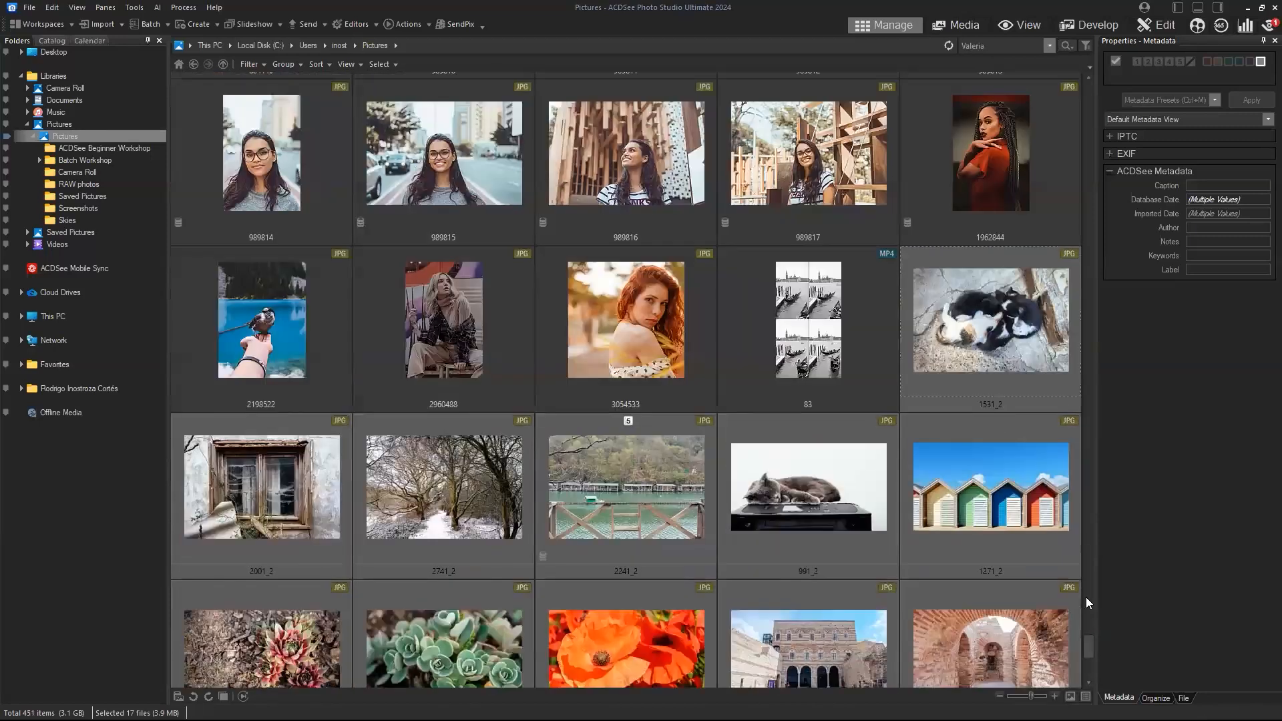
pyautogui.scroll(20, 1086, 597)
pyautogui.scroll(20, 1085, 597)
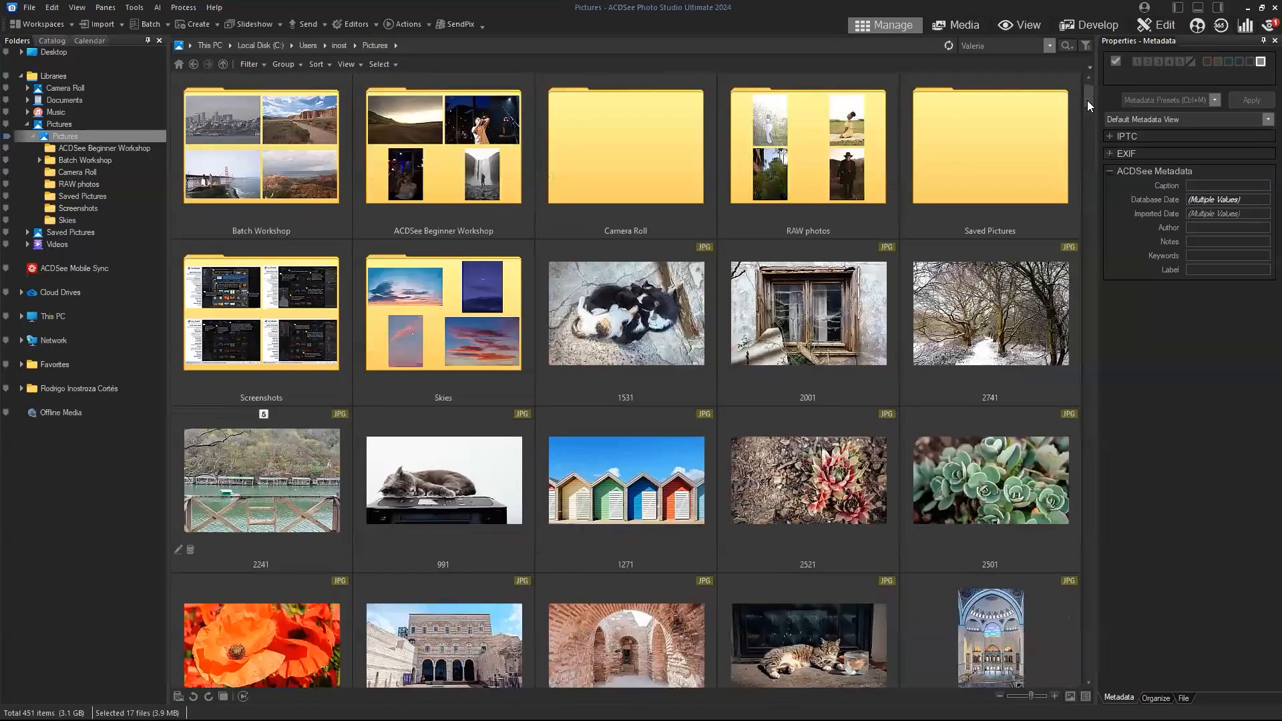
pyautogui.click(681, 288)
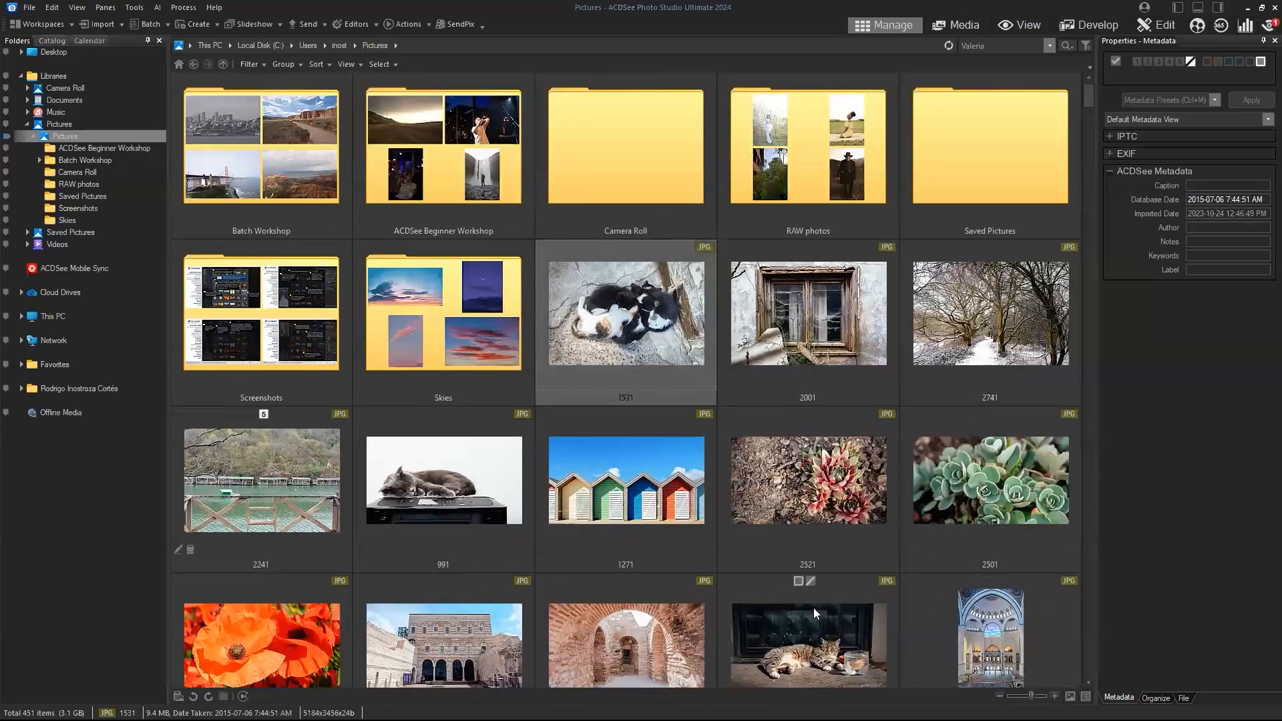
pyautogui.keyDown('shift'); pyautogui.click(813, 608); pyautogui.keyUp('shift')
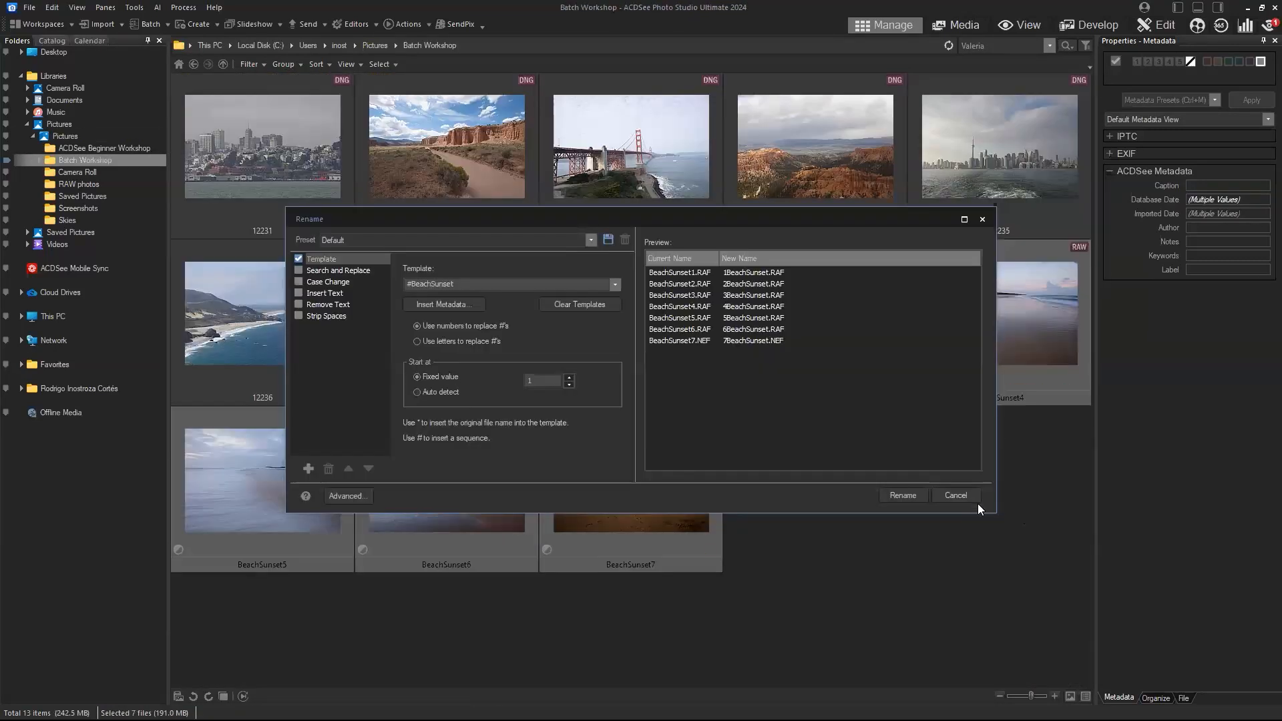
# Dismiss the batch Rename settings, open Convert File Format for the selected RAW photos and examine the available output formats.
pyautogui.click(978, 504)
pyautogui.click(155, 24)
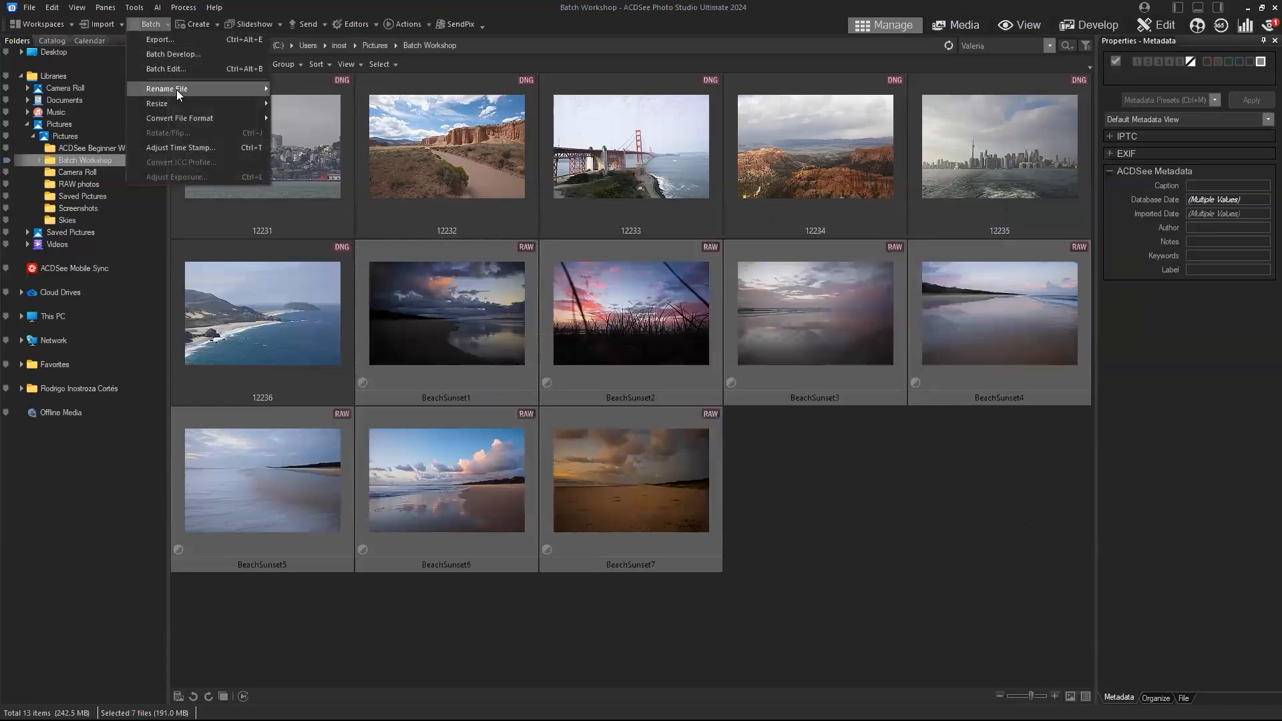
pyautogui.moveTo(189, 87)
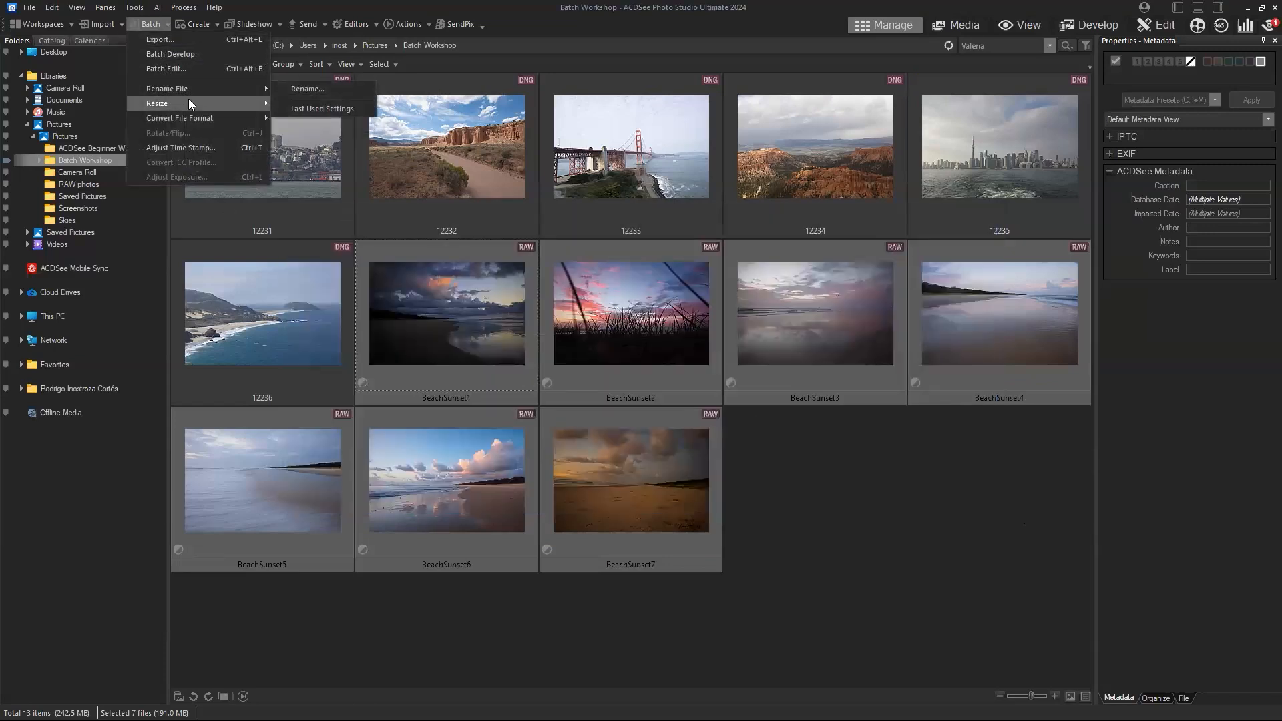
pyautogui.moveTo(191, 121)
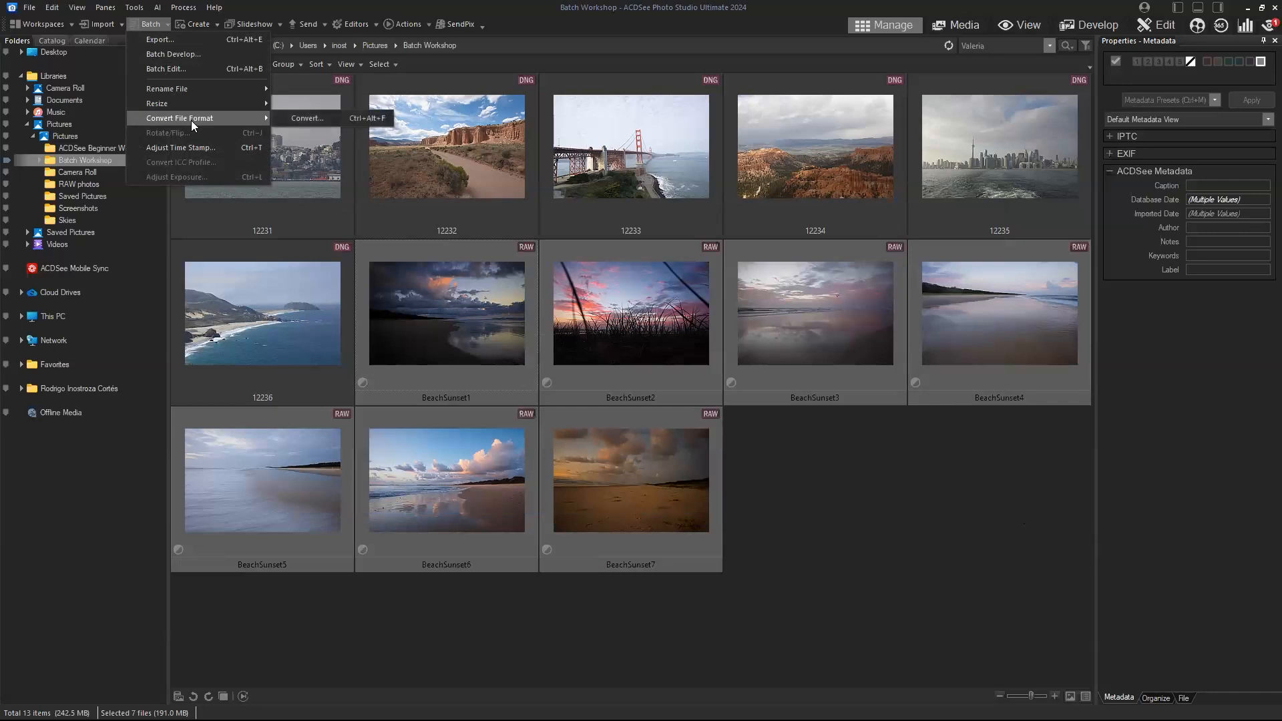
pyautogui.click(294, 120)
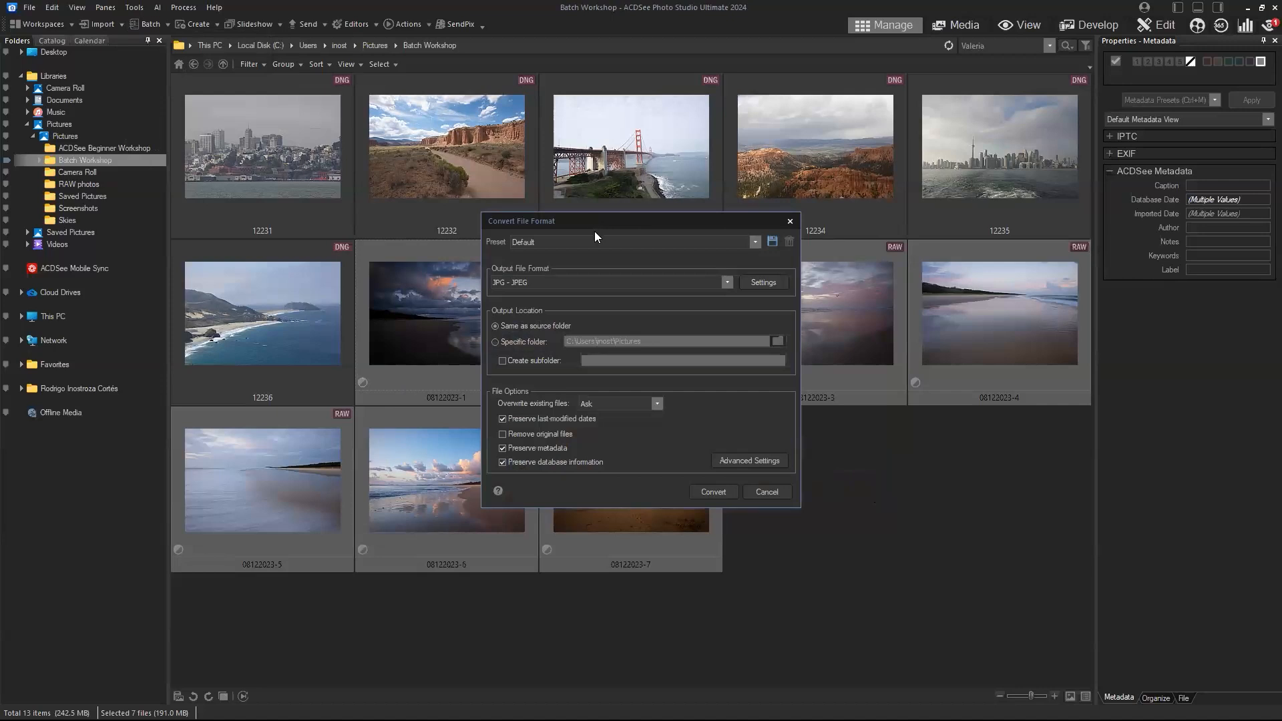
pyautogui.click(685, 283)
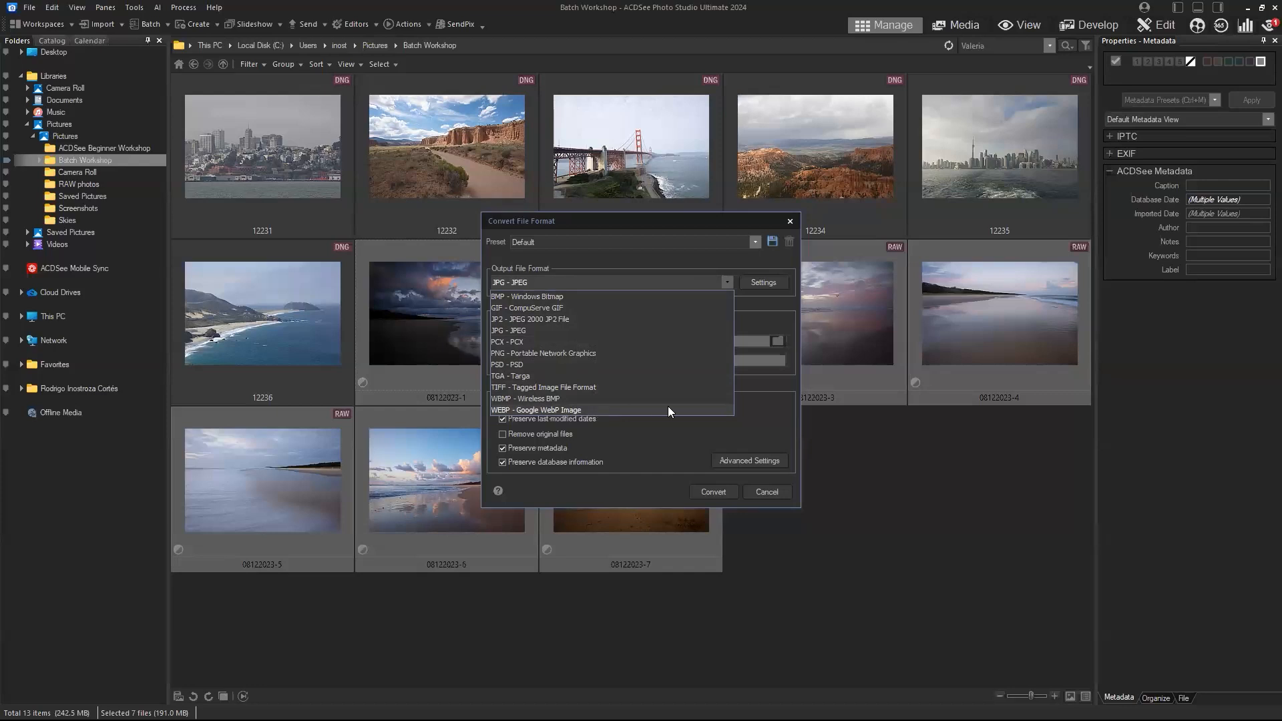
pyautogui.click(759, 426)
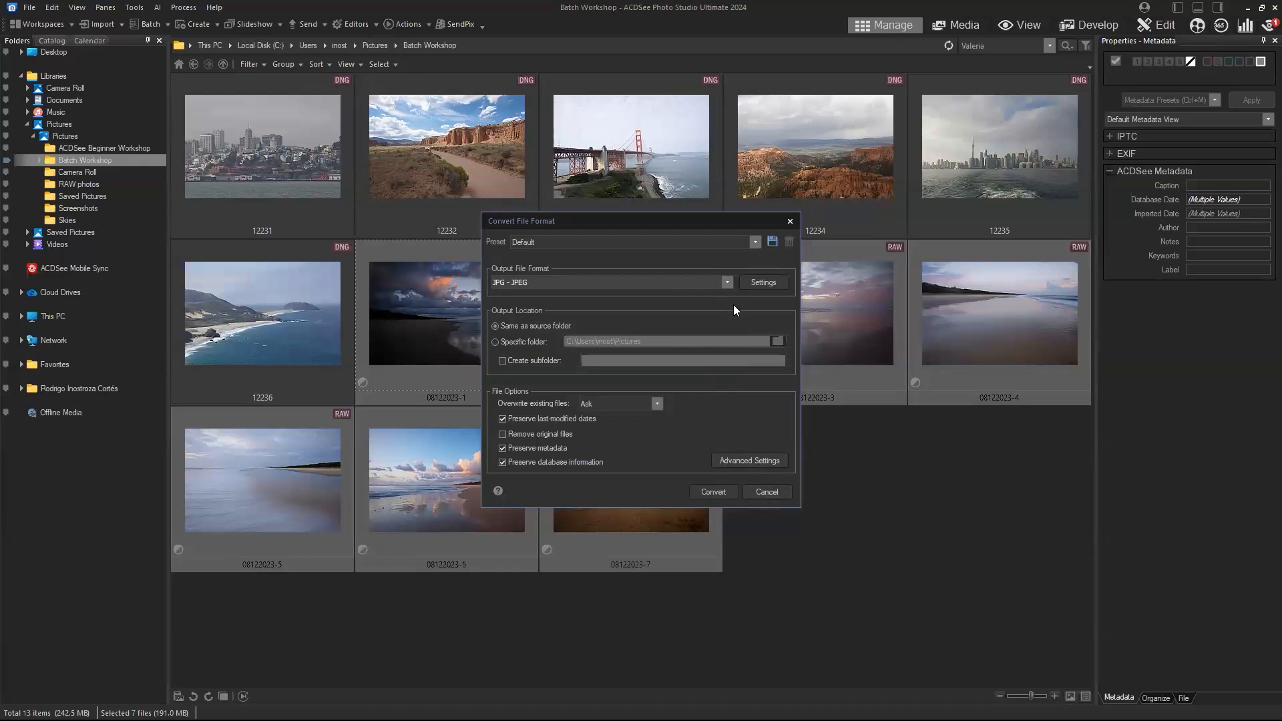
# Open the JPG format settings, try the image quality from best compression to 100, and discard the changes.
pyautogui.click(749, 282)
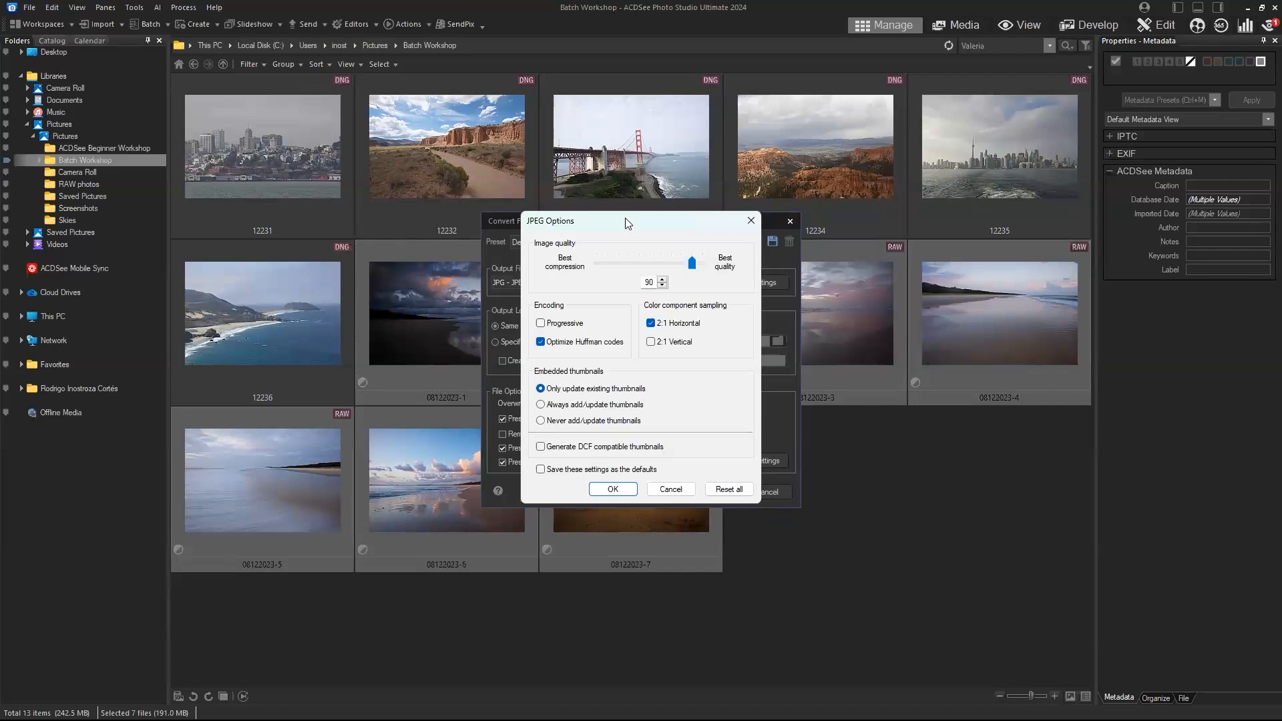
pyautogui.moveTo(628, 222); pyautogui.dragTo(870, 226)
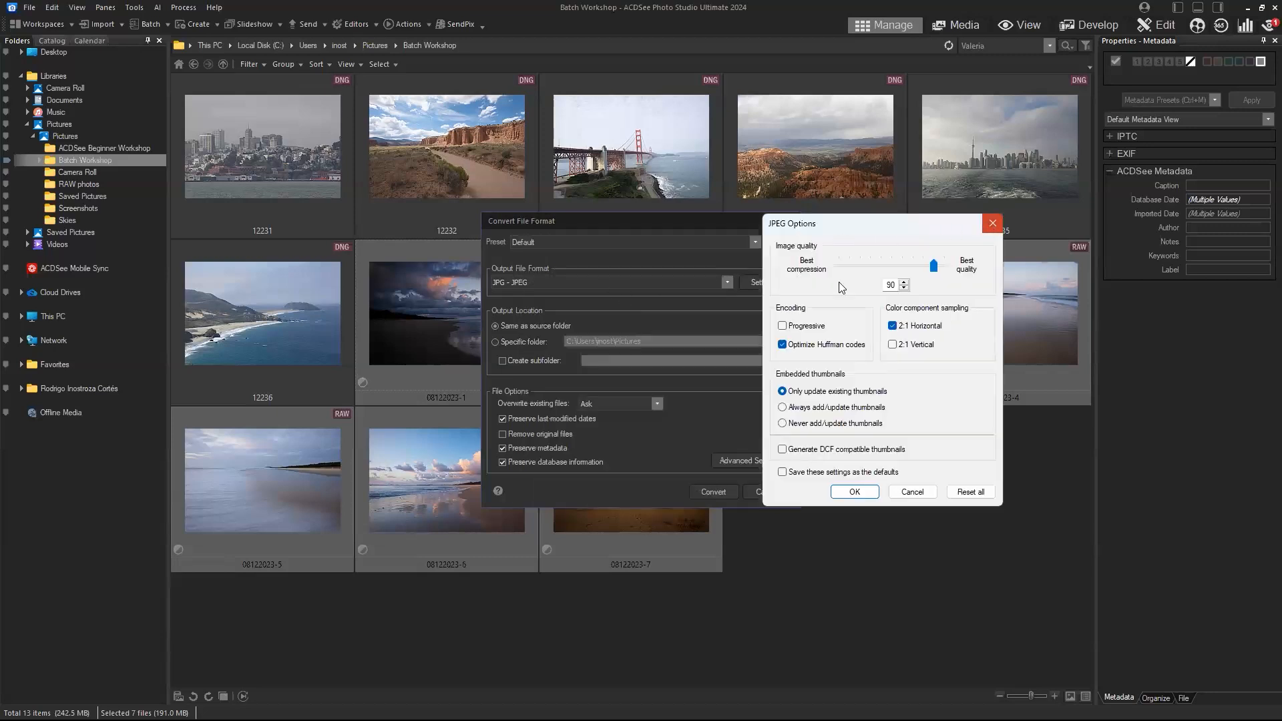
pyautogui.moveTo(841, 224); pyautogui.dragTo(600, 221)
pyautogui.moveTo(692, 263); pyautogui.dragTo(581, 265)
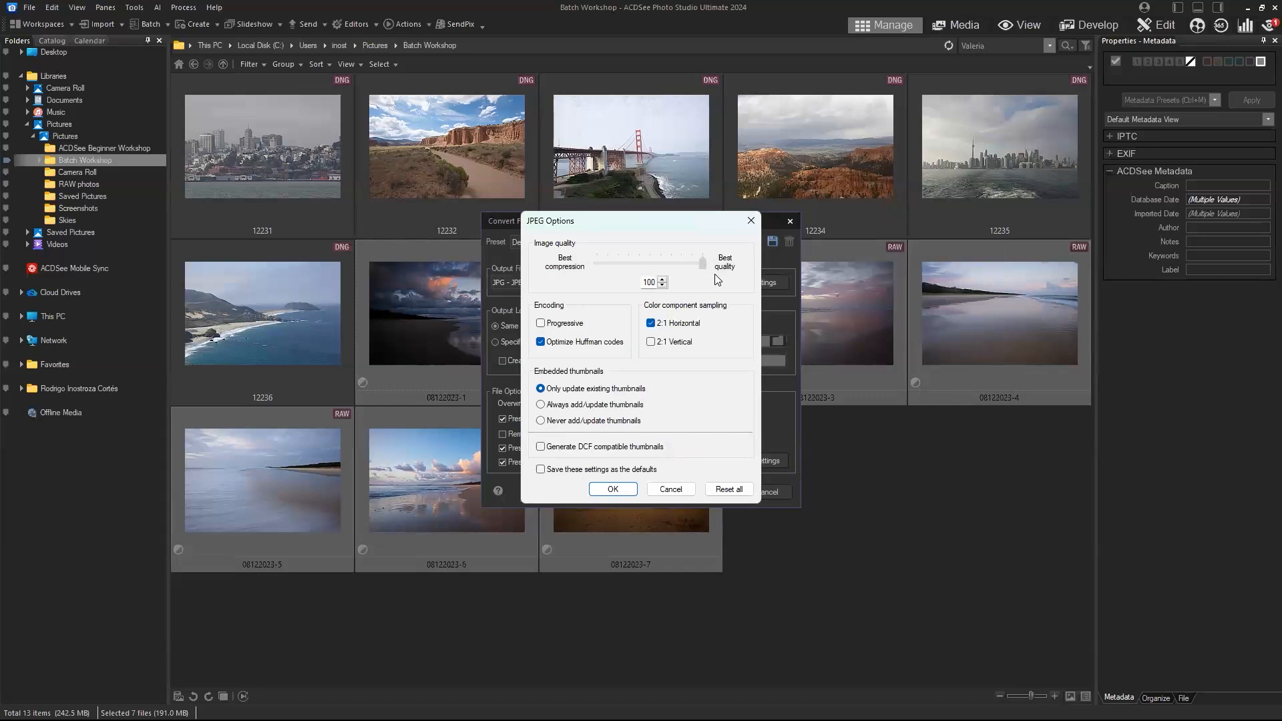
pyautogui.moveTo(715, 274); pyautogui.dragTo(715, 275)
pyautogui.click(674, 490)
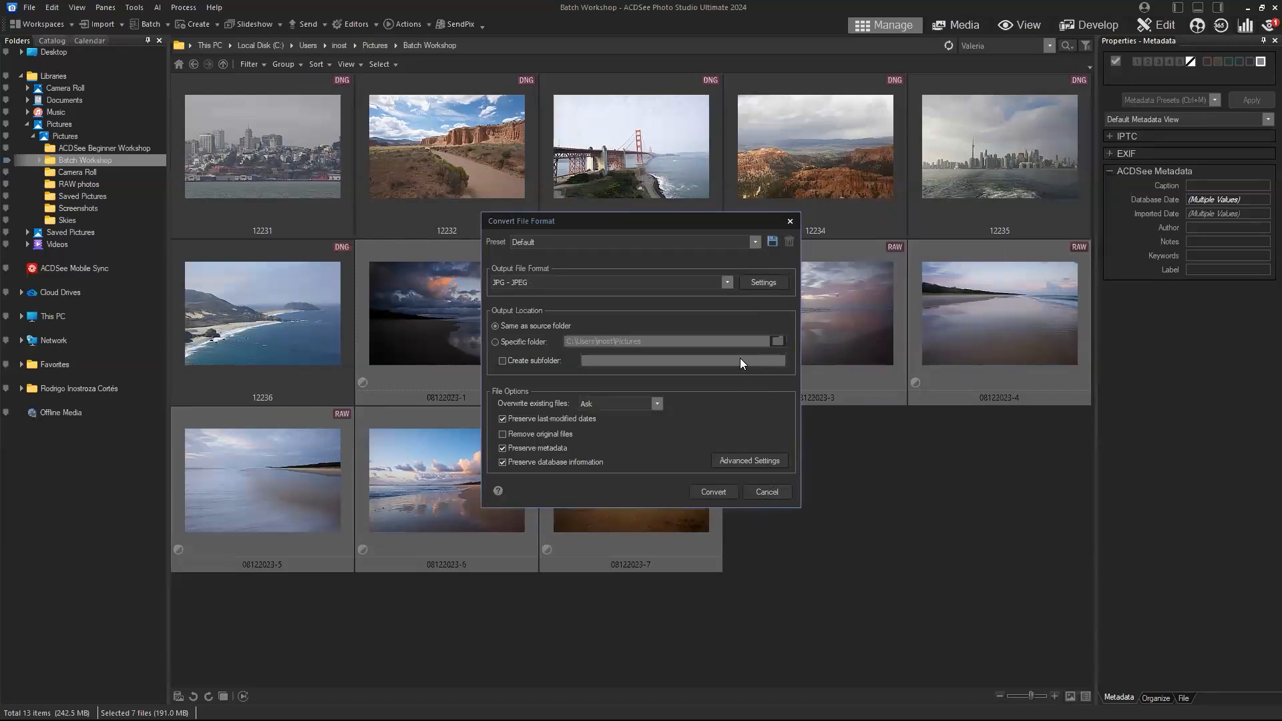
# Cancel the file format conversion and check which other batch commands are available for the selected RAW photos.
pyautogui.click(727, 281)
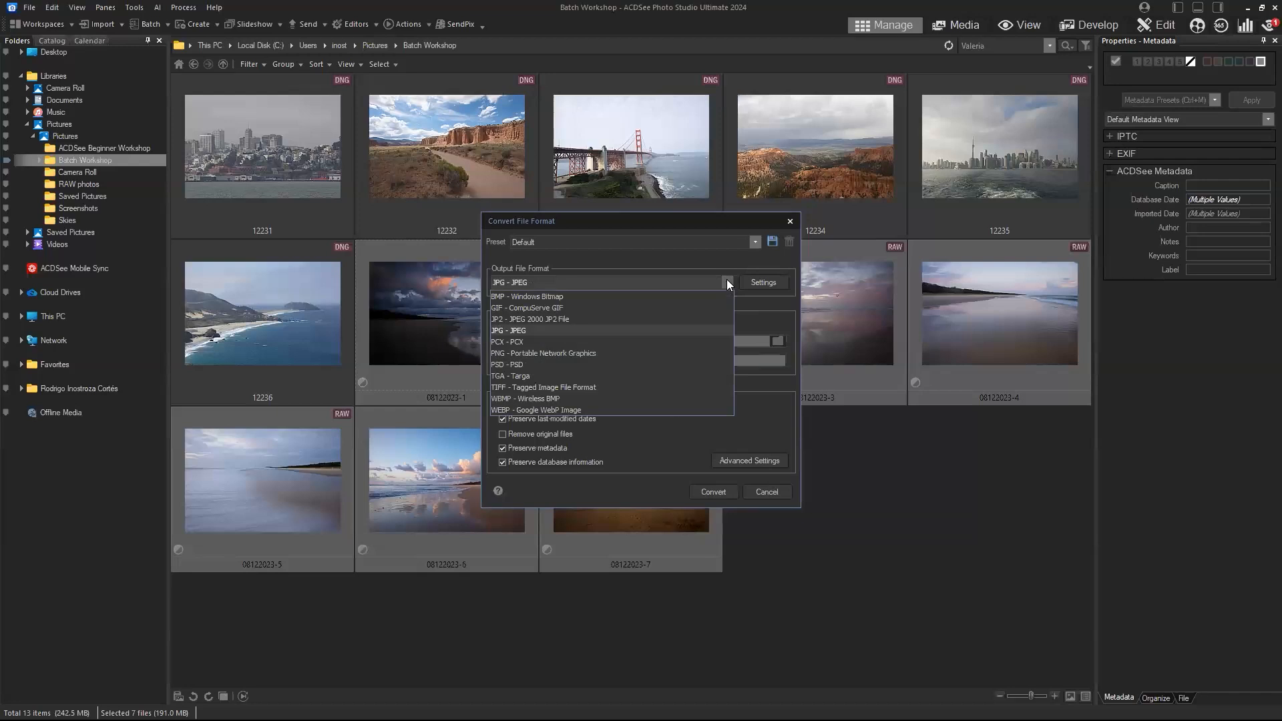
pyautogui.click(726, 281)
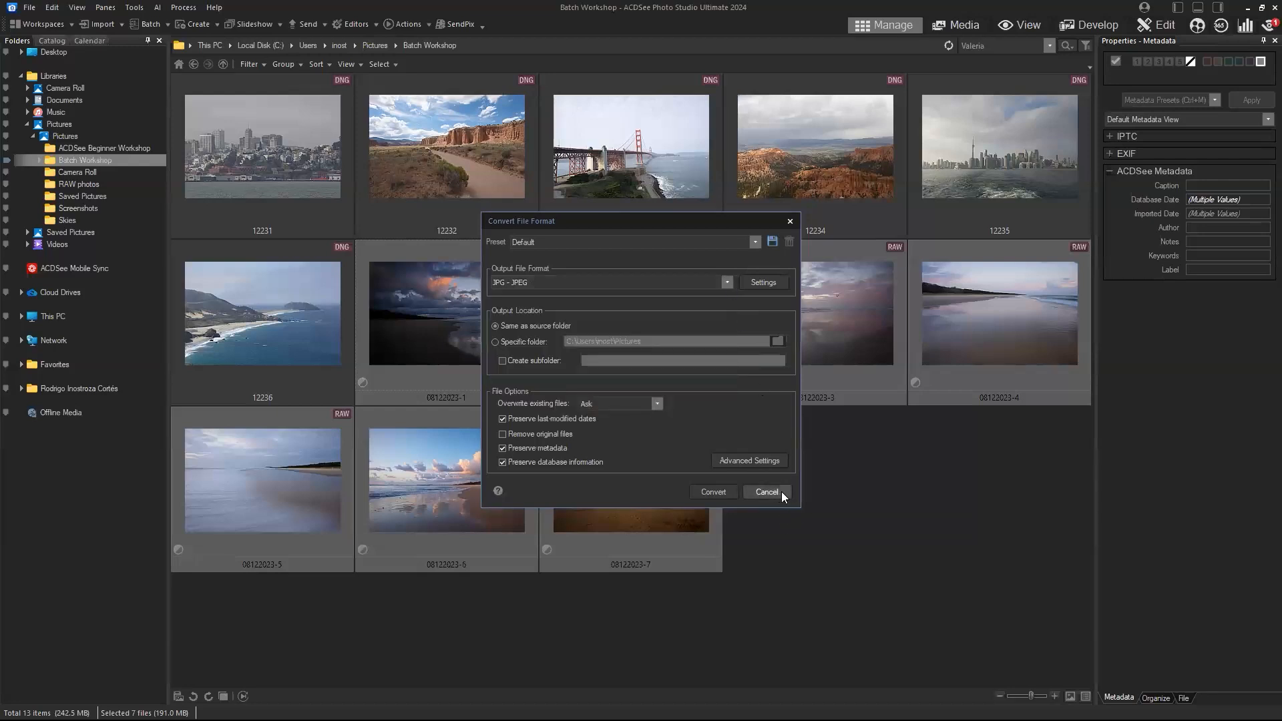
pyautogui.click(780, 492)
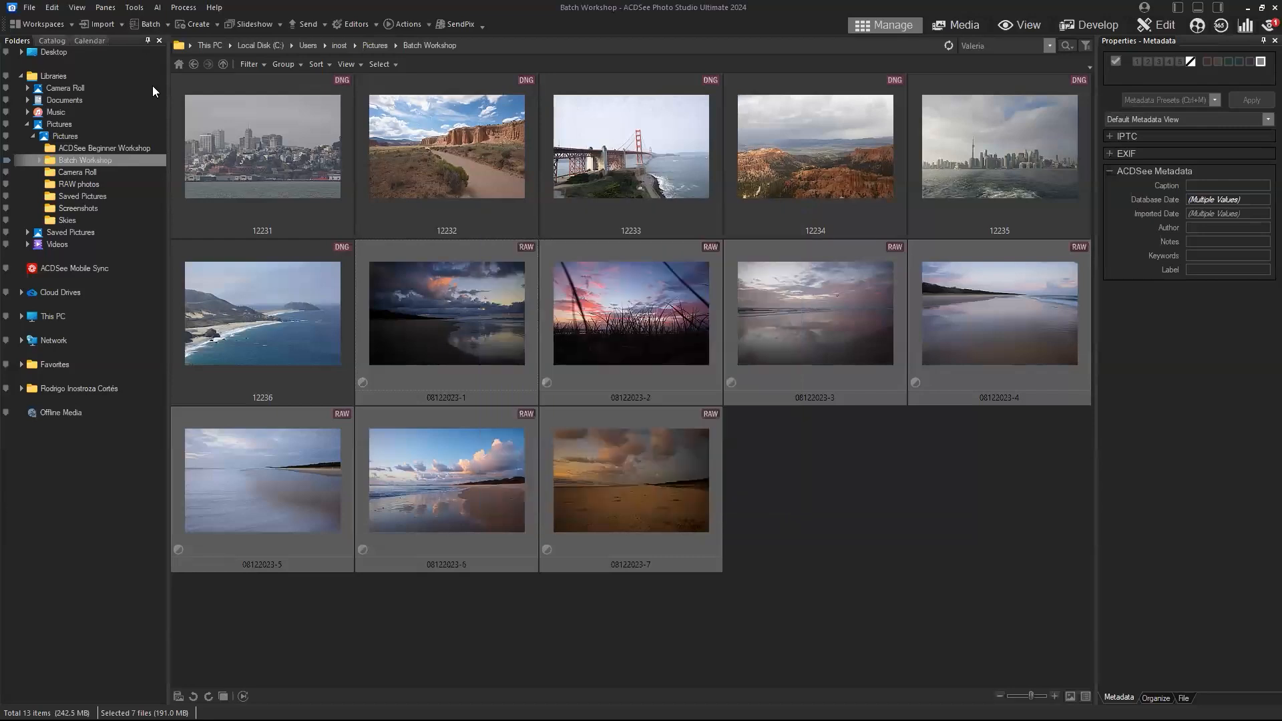
pyautogui.click(157, 24)
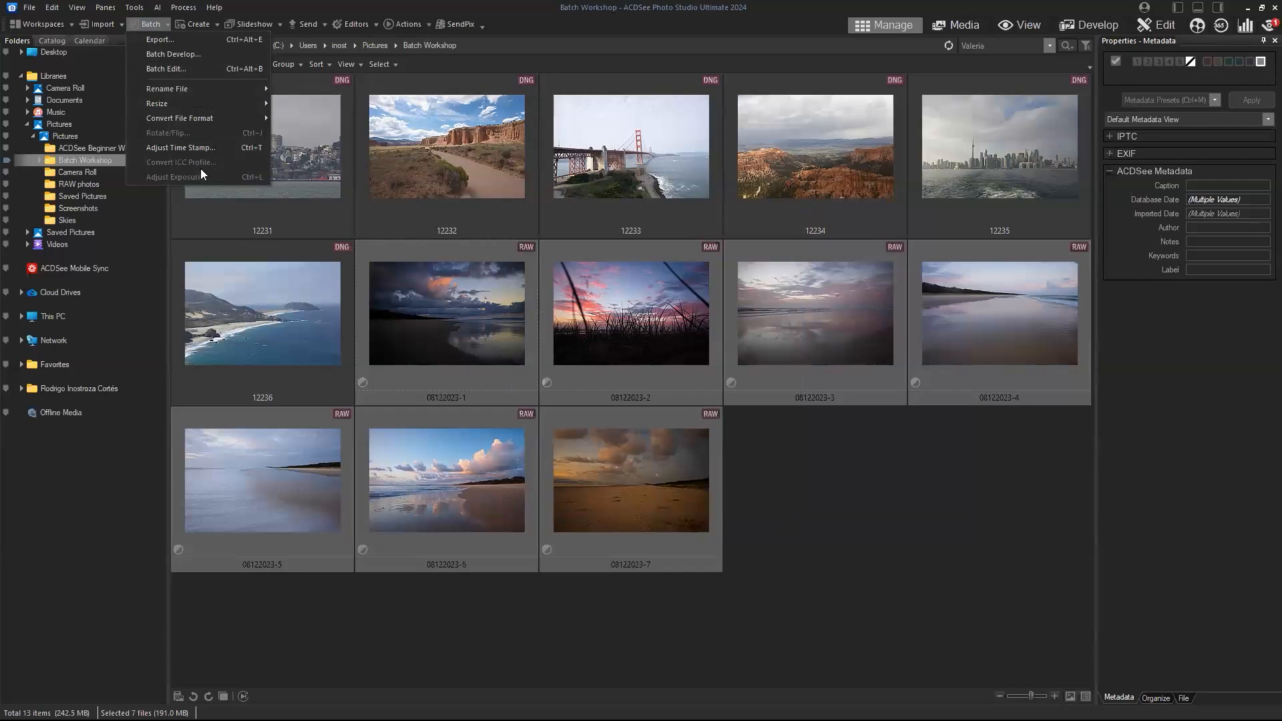
# Open the Pictures folder and select the JPG photos from 2501_2 through 2521_2.
pyautogui.click(63, 136)
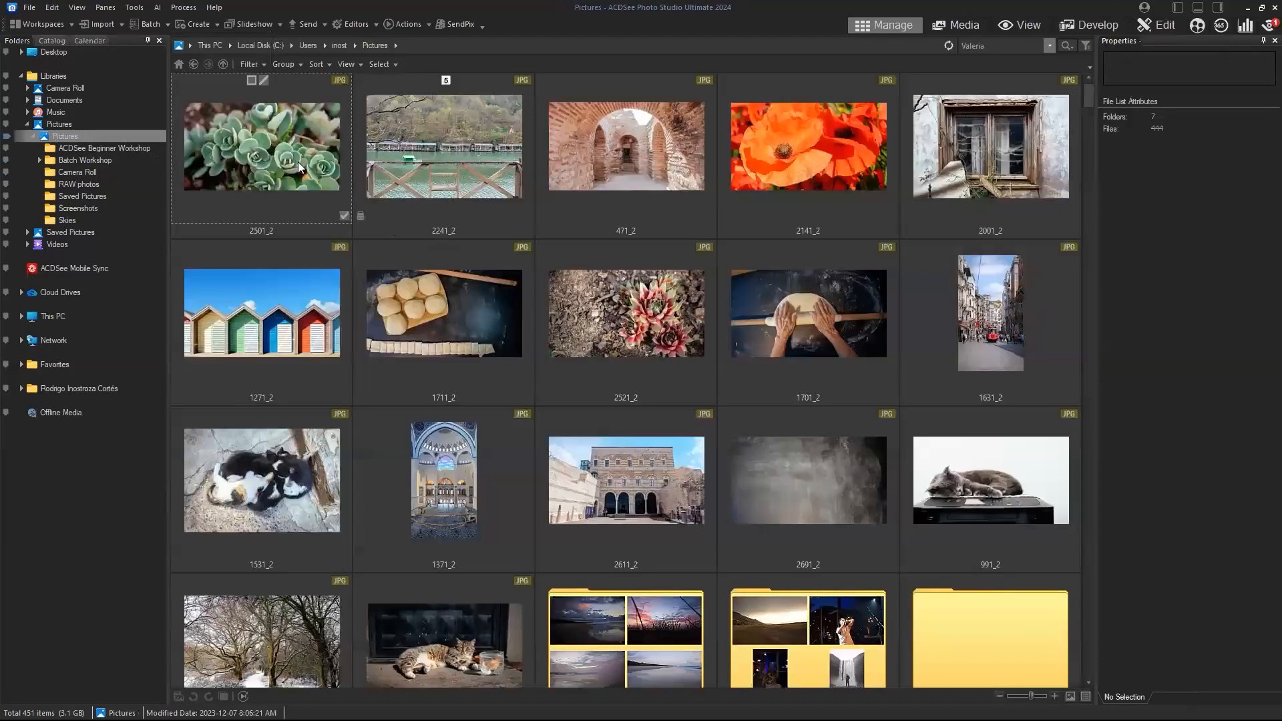
pyautogui.click(291, 159)
pyautogui.keyDown('shift'); pyautogui.click(651, 322); pyautogui.keyUp('shift')
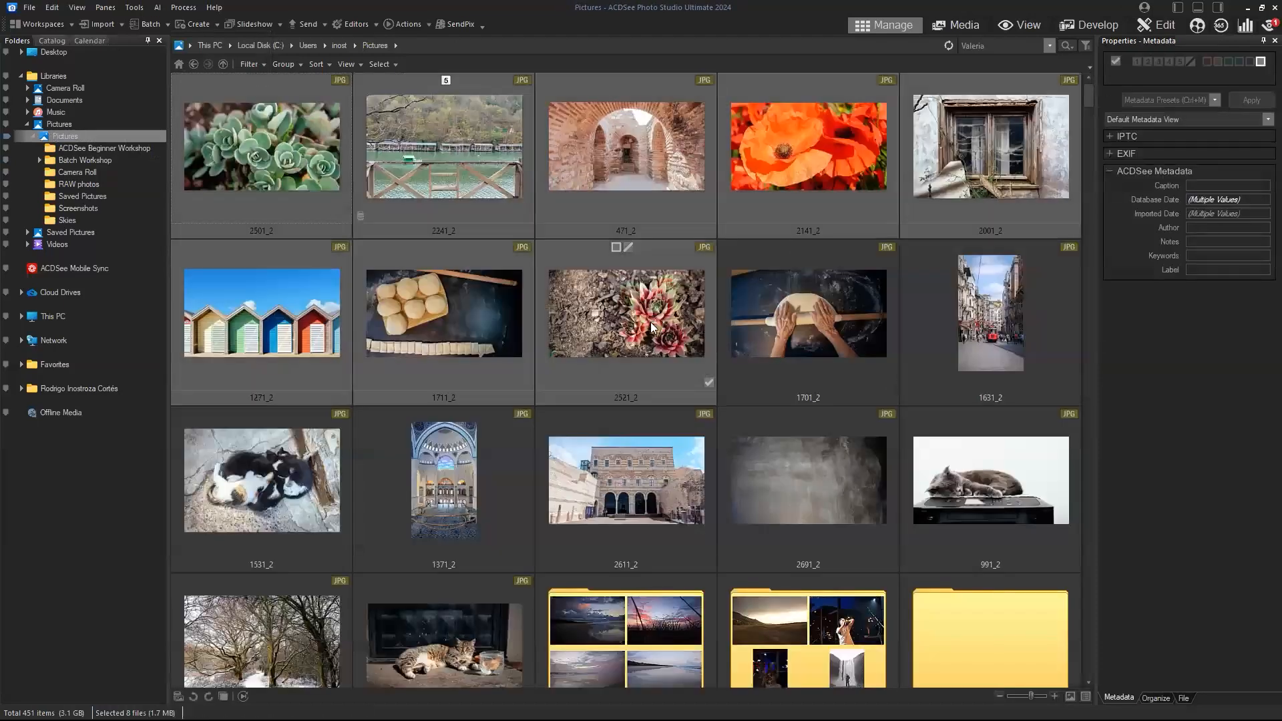
# Open batch Rotate/Flip for the selected JPG photos, disable applying to all selected images, and rotate 2501_2 by 90° counterclockwise.
pyautogui.click(152, 25)
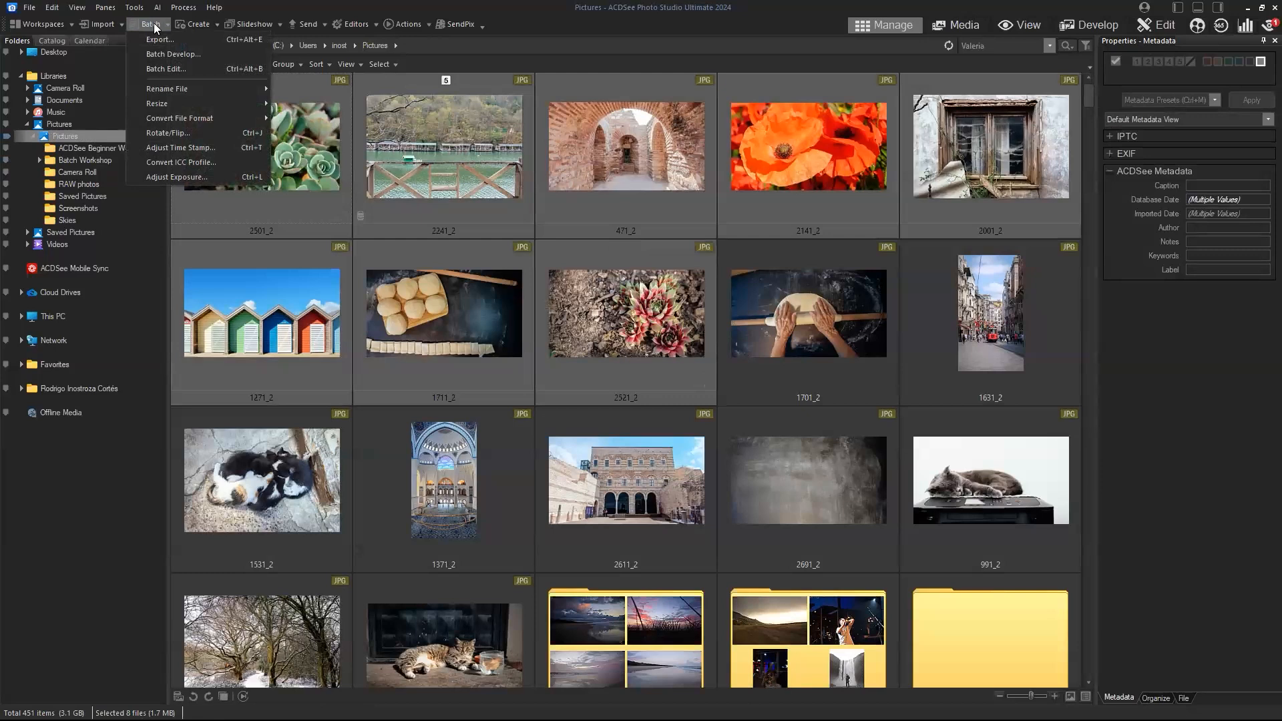
pyautogui.click(185, 132)
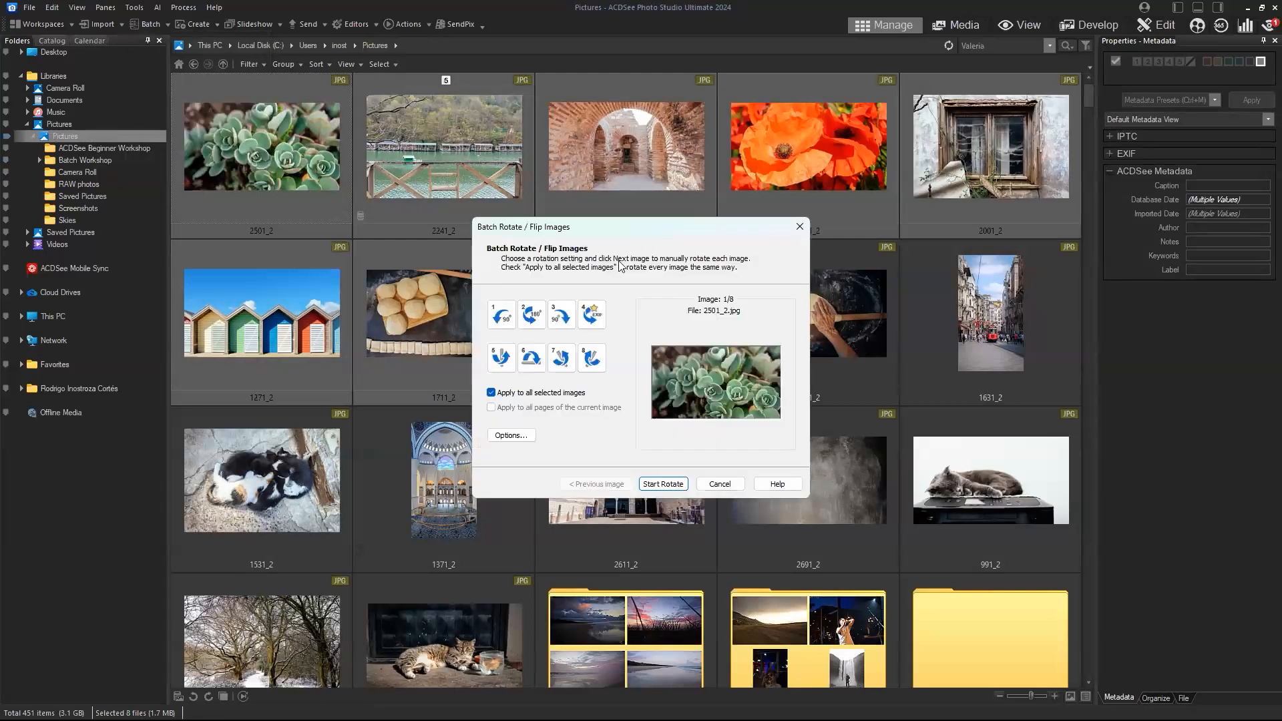
pyautogui.click(498, 323)
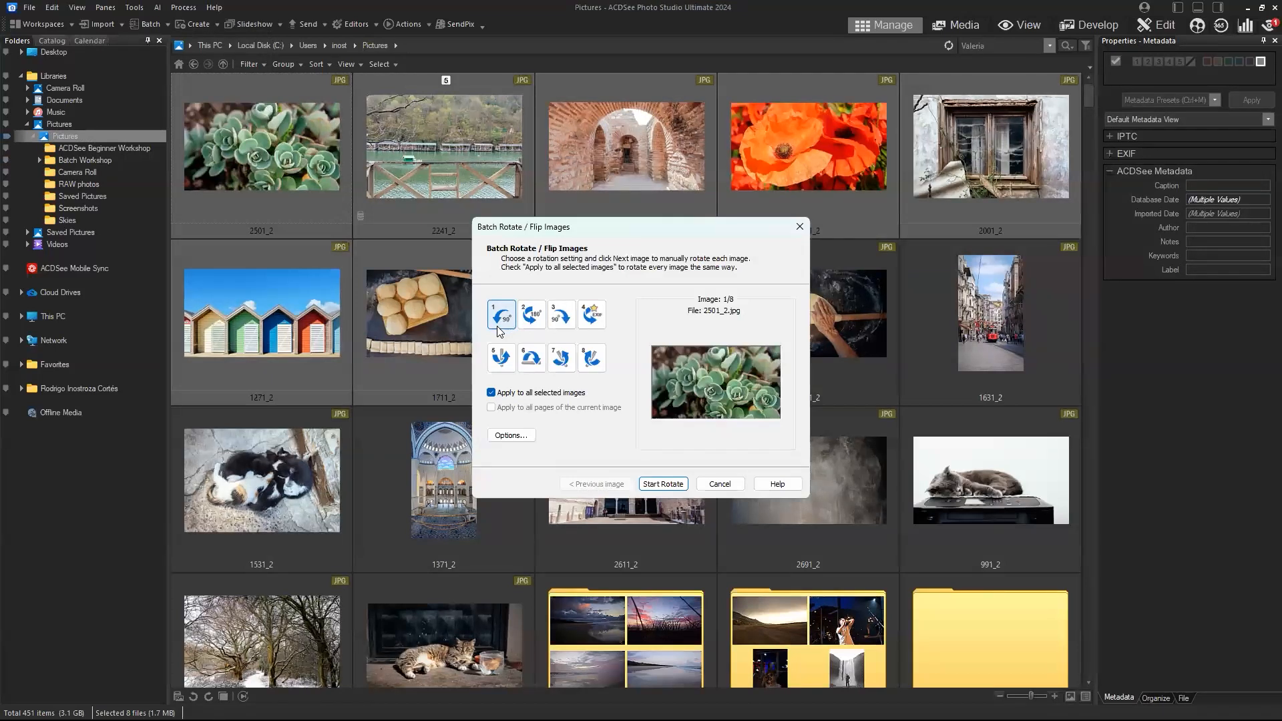
pyautogui.click(491, 394)
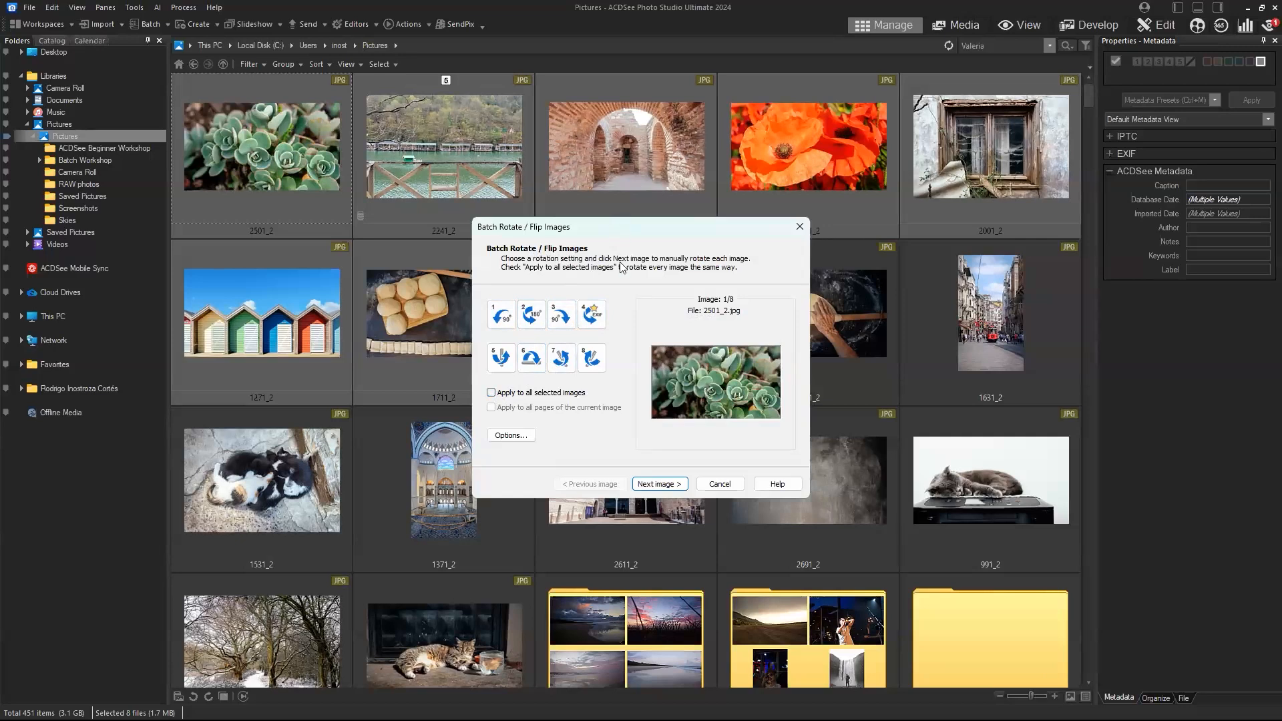
pyautogui.click(509, 322)
pyautogui.click(491, 393)
pyautogui.click(491, 392)
pyautogui.click(502, 317)
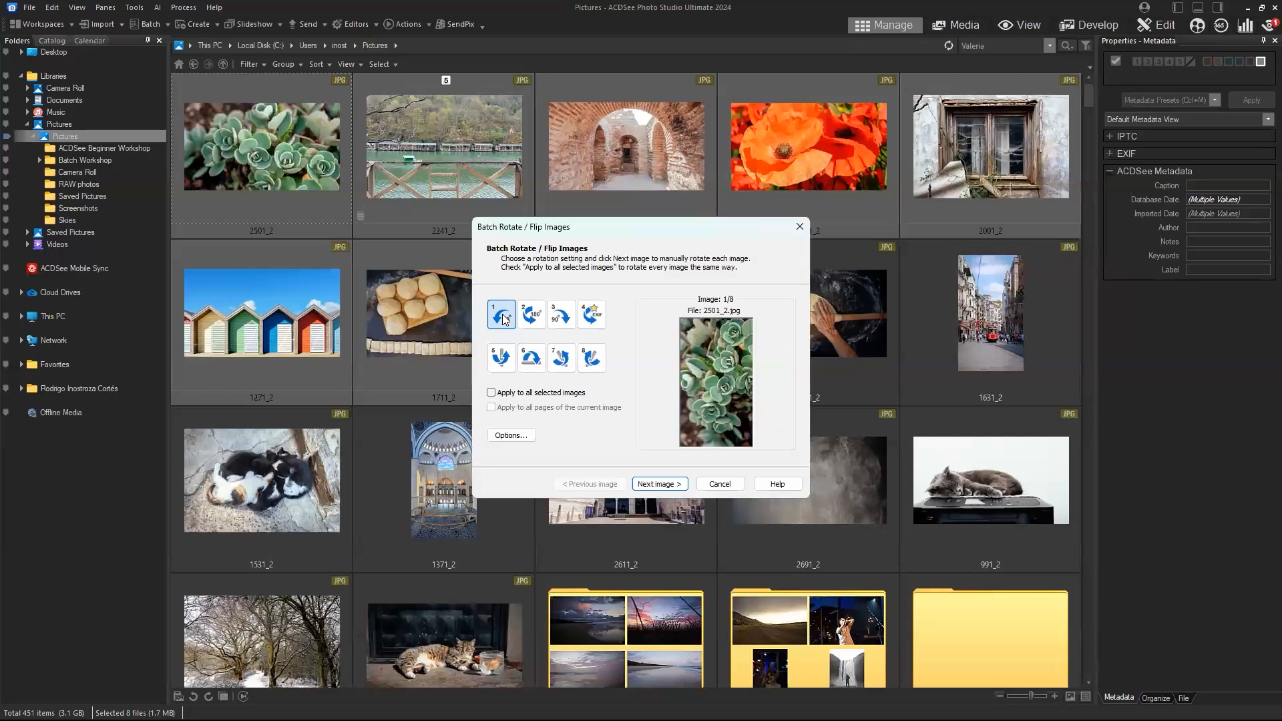
# Rotate 2241_2 by 90° clockwise and 471_2 by 90° counterclockwise, return to the first image, and cancel the batch rotation.
pyautogui.click(657, 484)
pyautogui.click(561, 315)
pyautogui.click(659, 484)
pyautogui.click(496, 319)
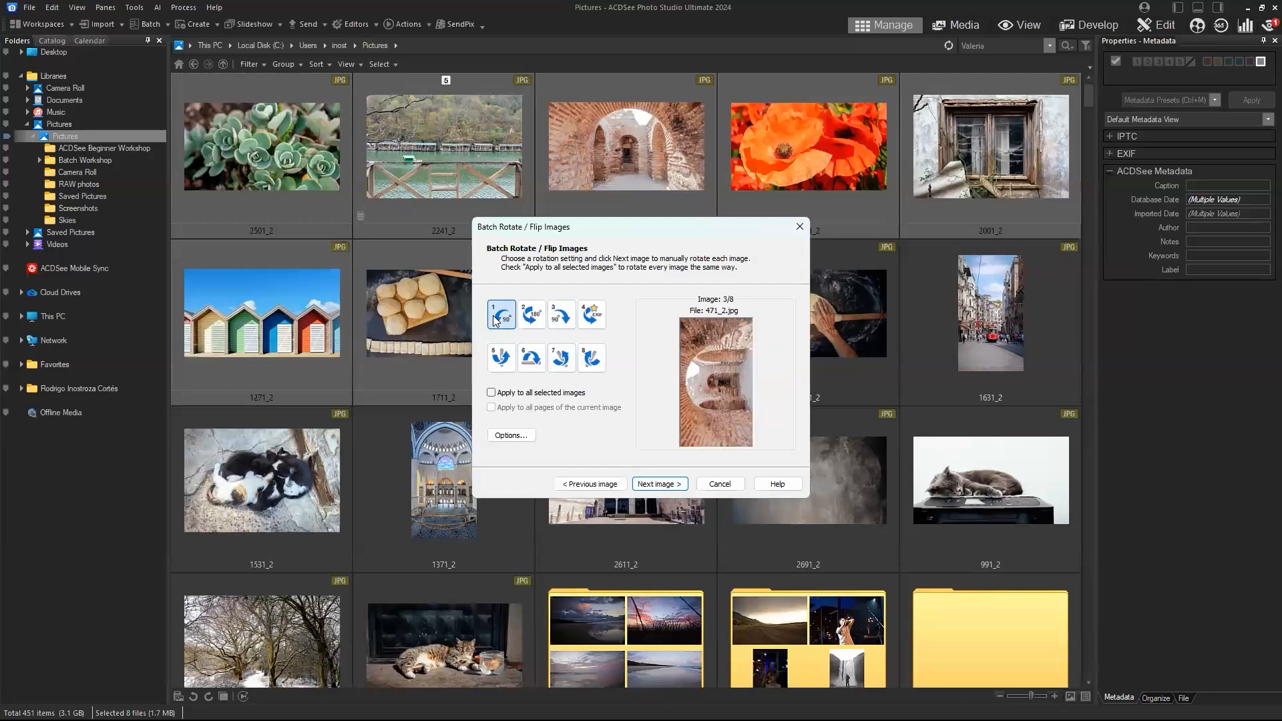
pyautogui.click(589, 484)
pyautogui.click(589, 485)
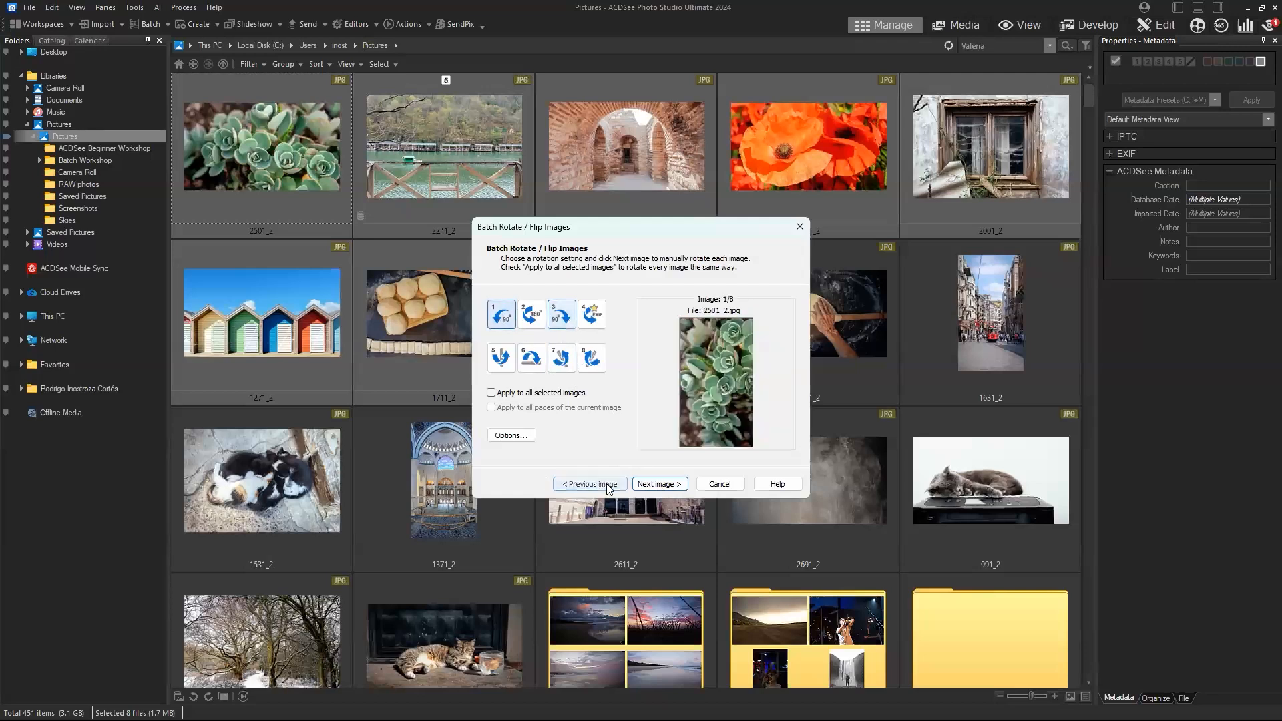
pyautogui.click(723, 483)
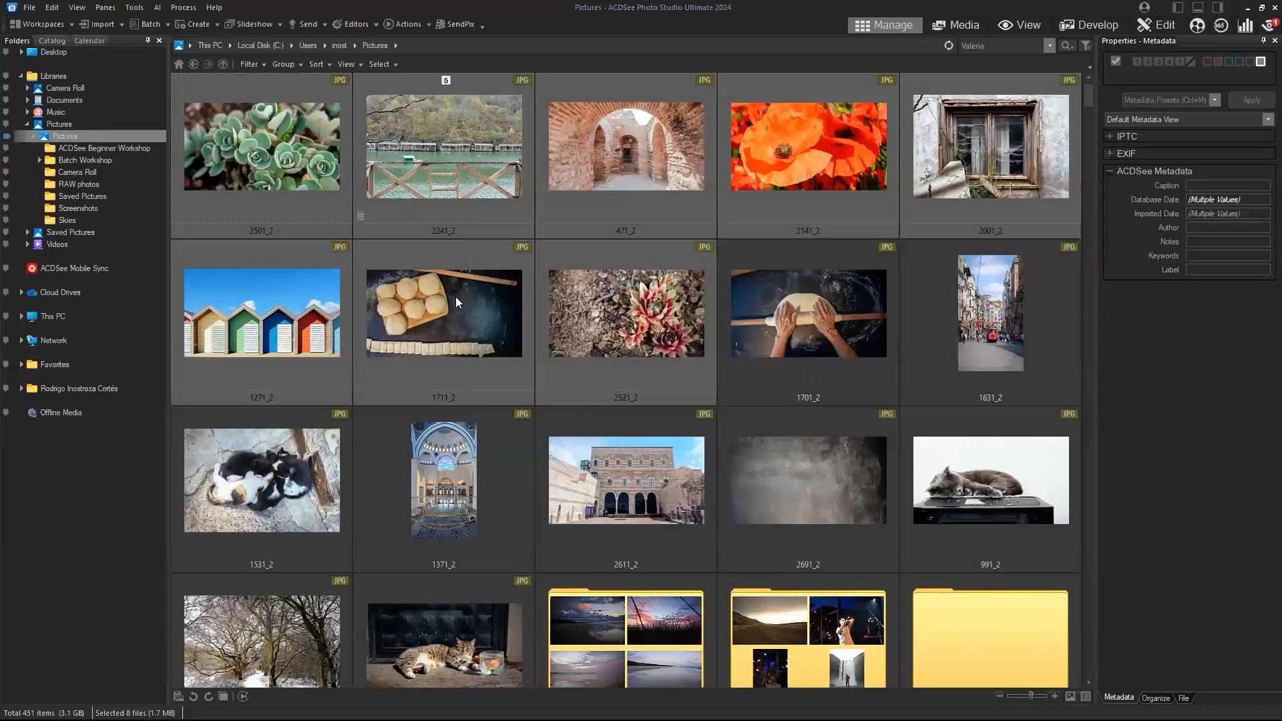
# Open batch Adjust Time Stamp, try EXIF date and time, return to File last-modified date and time, and check the advanced options.
pyautogui.click(151, 25)
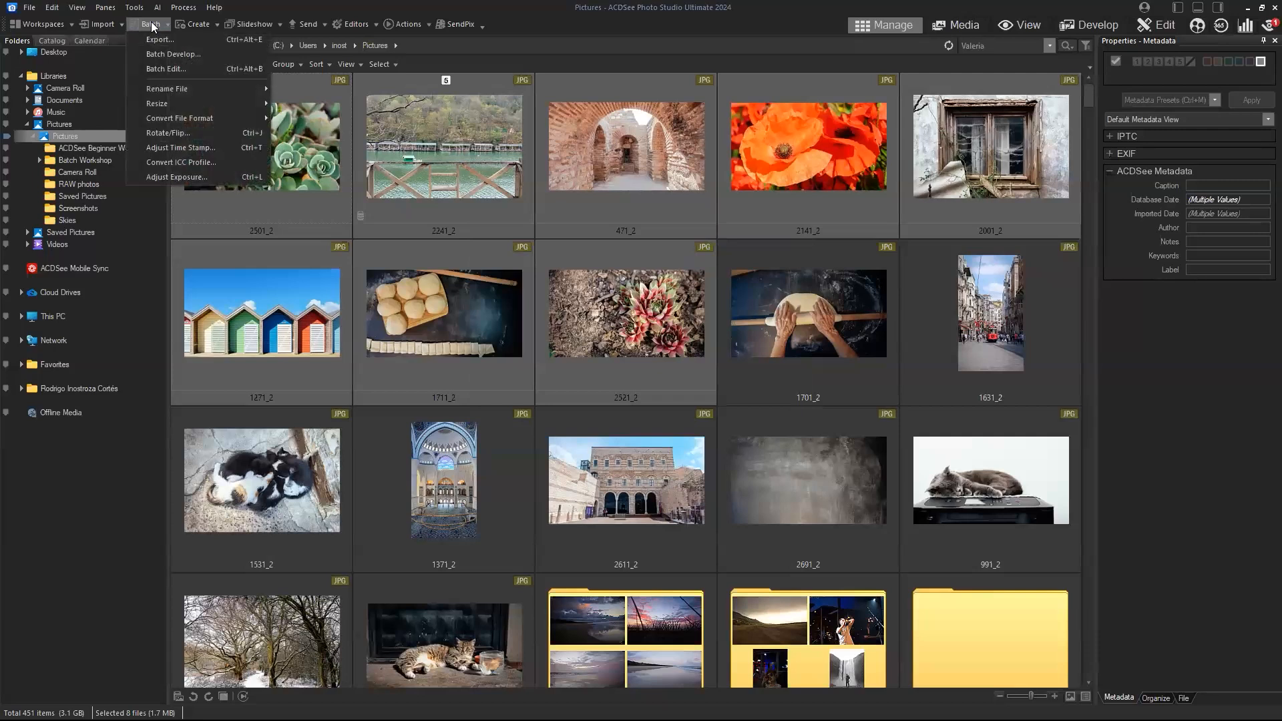
pyautogui.click(193, 148)
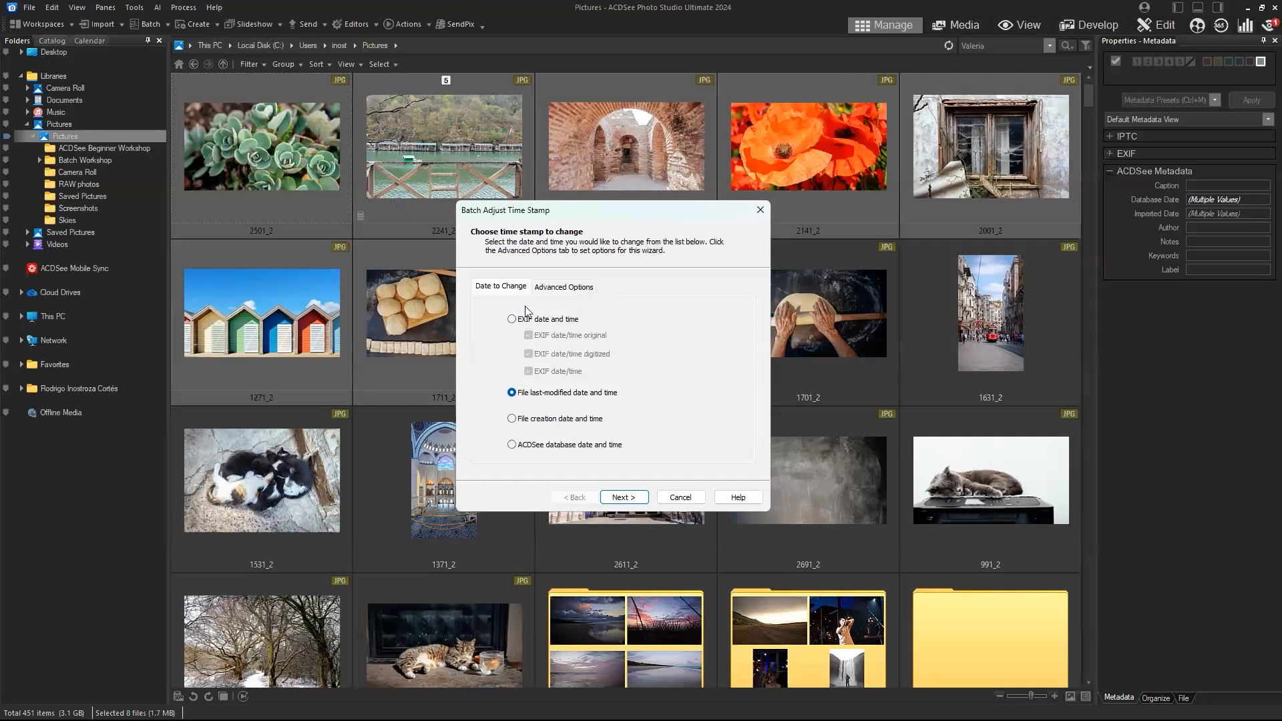
pyautogui.click(512, 320)
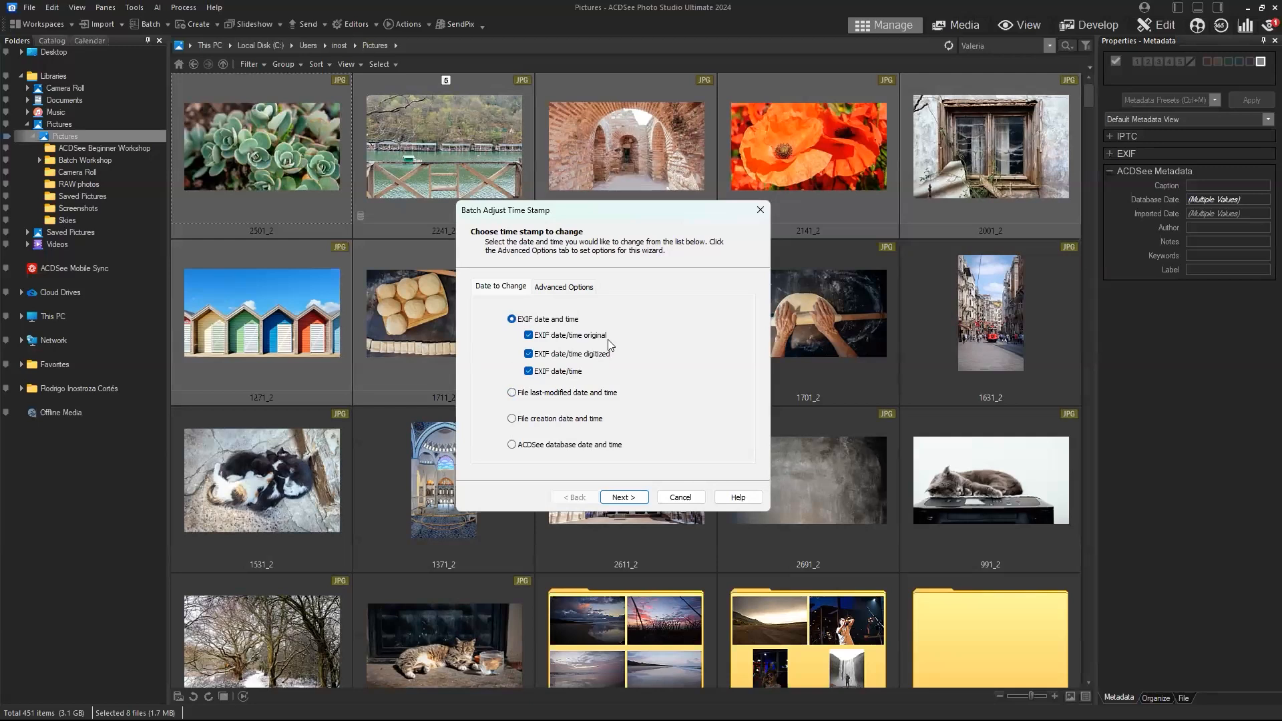
pyautogui.click(512, 393)
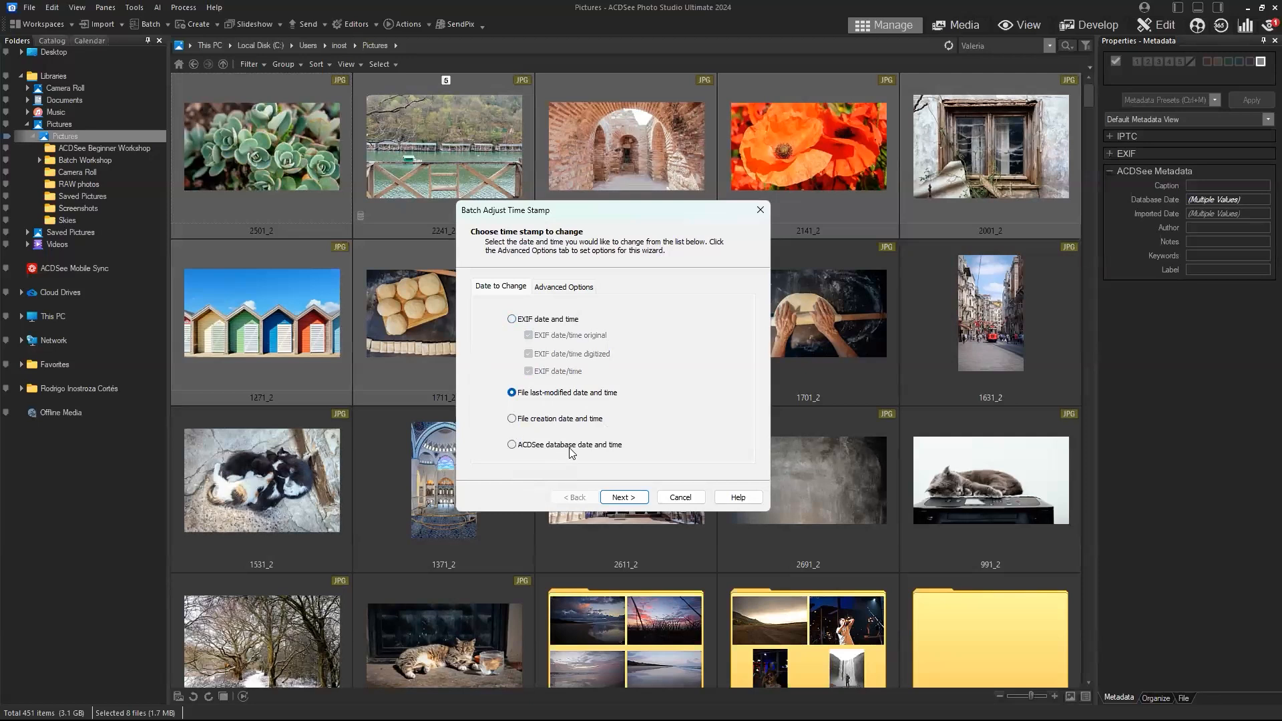
pyautogui.click(552, 287)
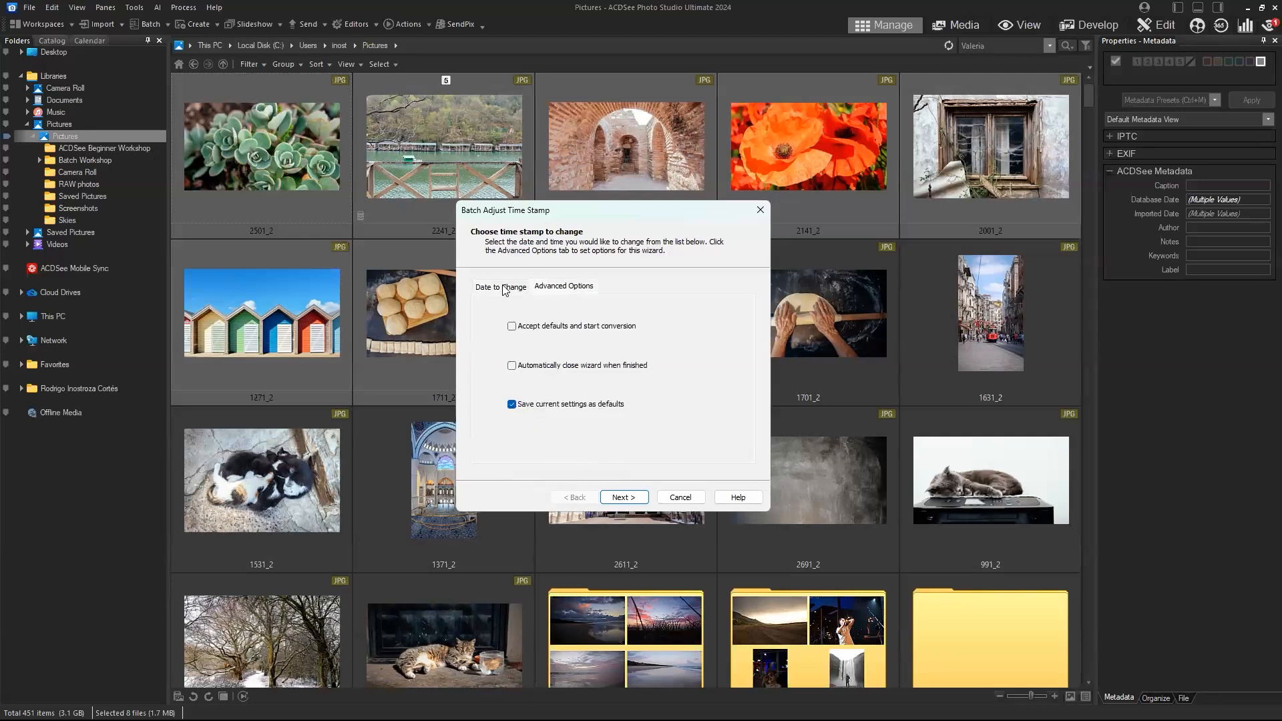
pyautogui.click(503, 288)
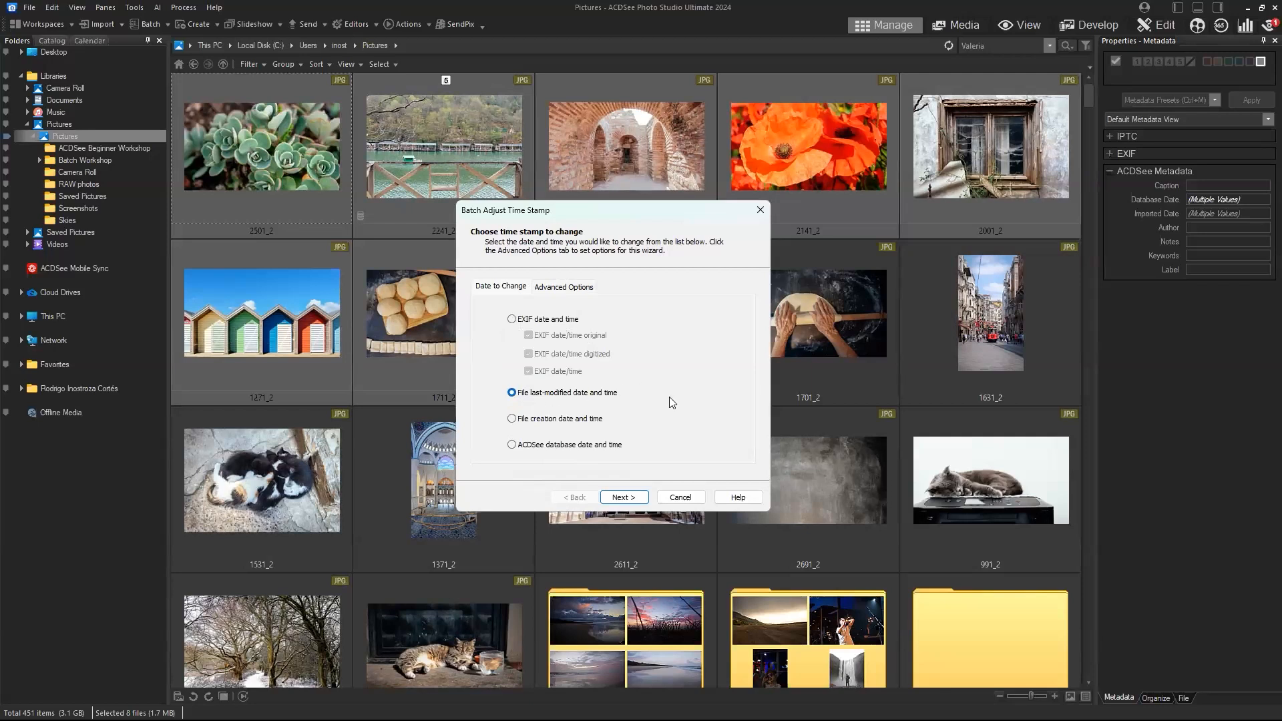
# Continue to the new time stamp settings, choose Use specific date and time, and cancel the time stamp adjustment.
pyautogui.click(624, 497)
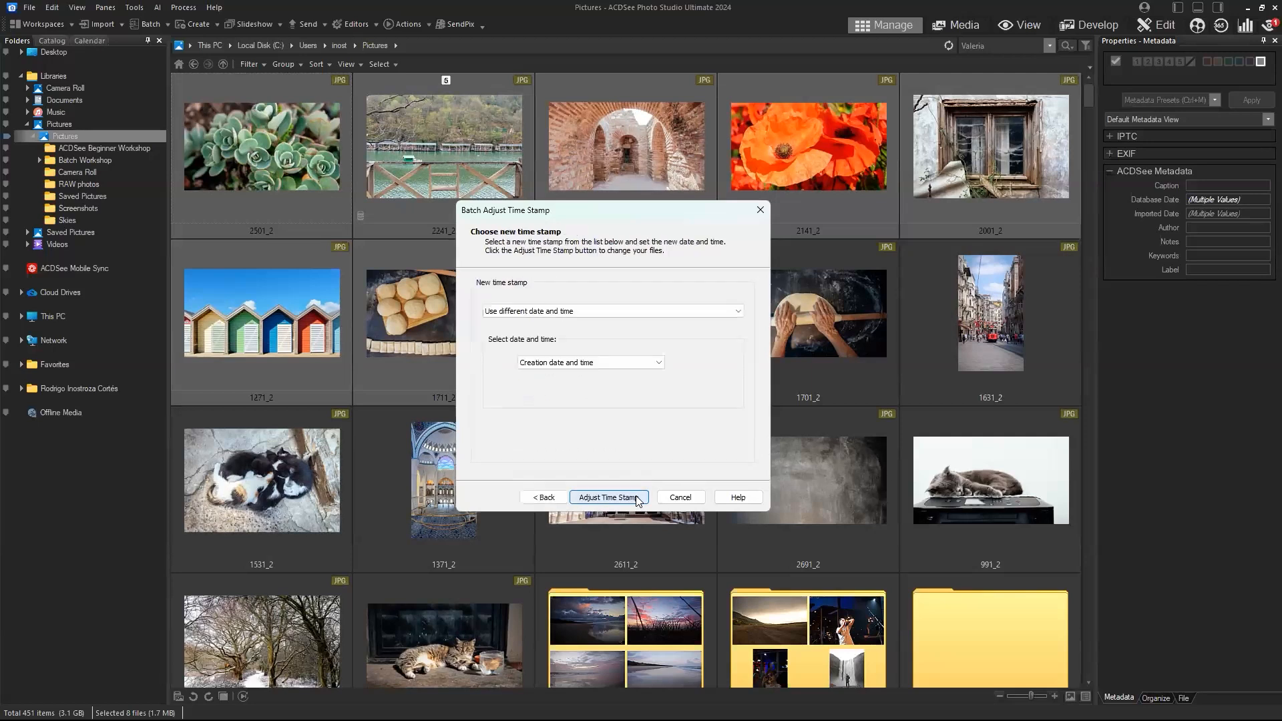
pyautogui.click(618, 311)
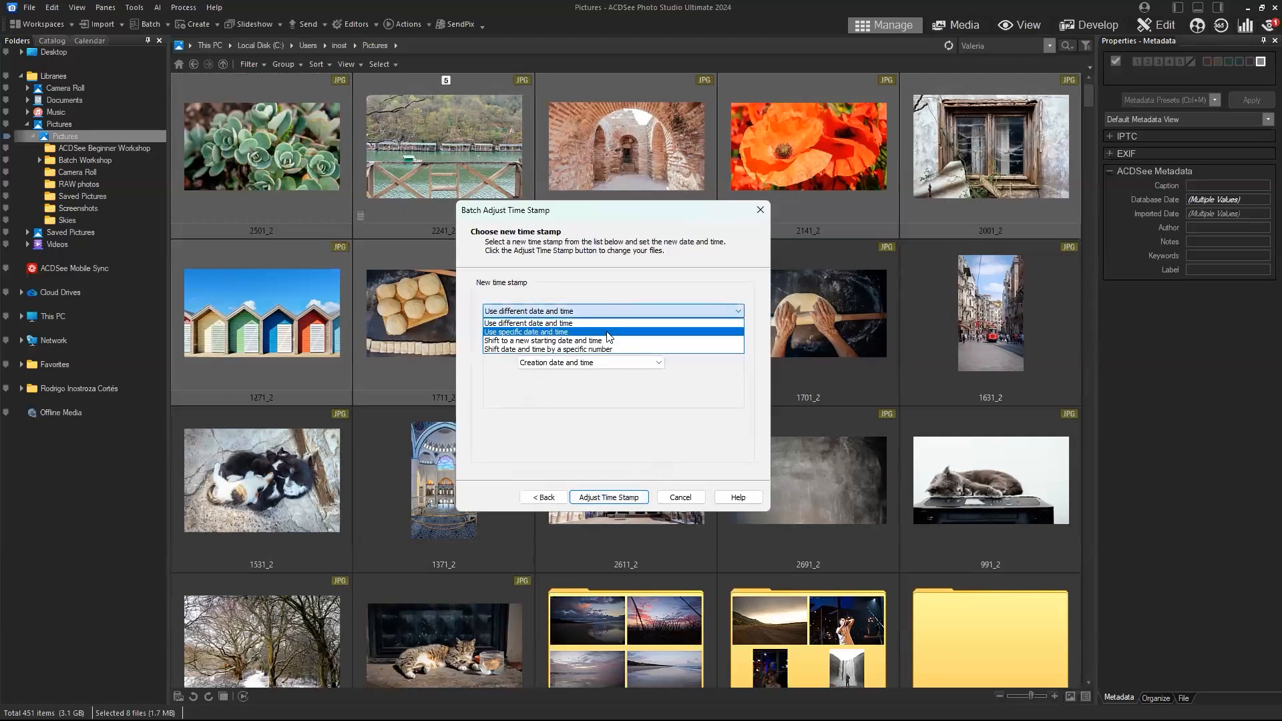
pyautogui.click(607, 332)
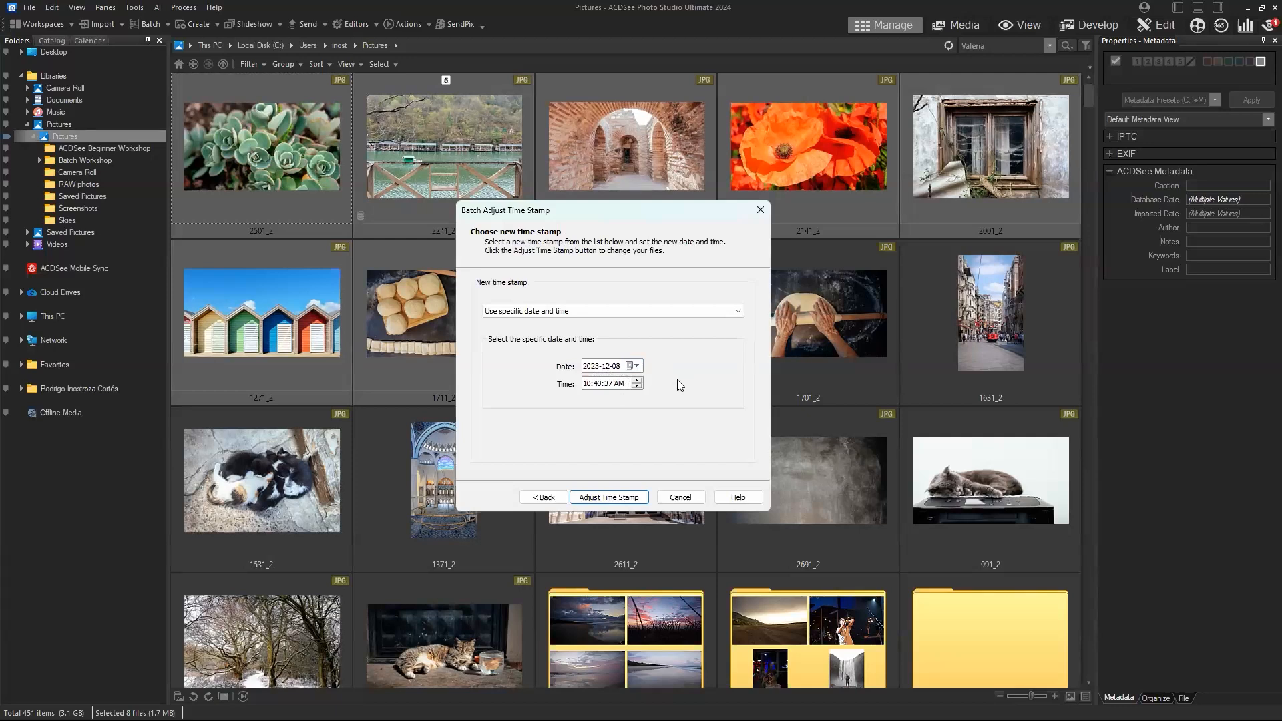
pyautogui.click(683, 498)
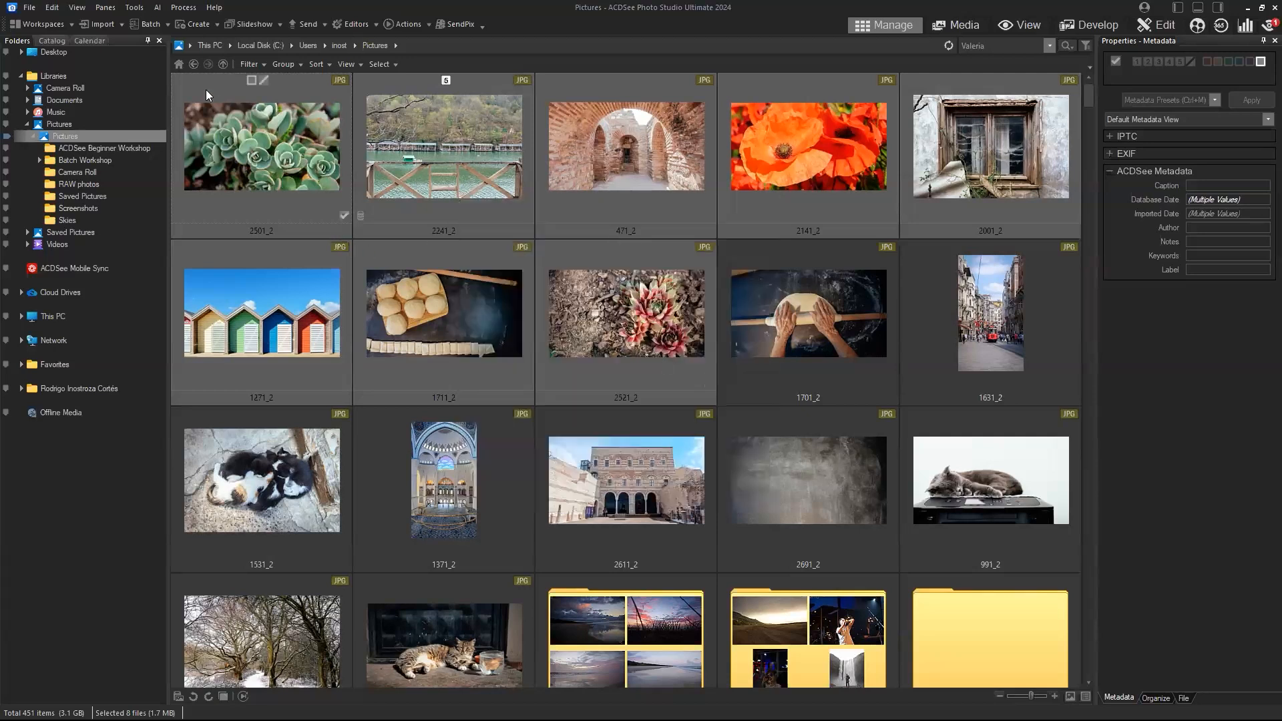
# Open batch Convert ICC Profile for the selected photos, examine the available source color profiles, and close it without converting.
pyautogui.click(149, 25)
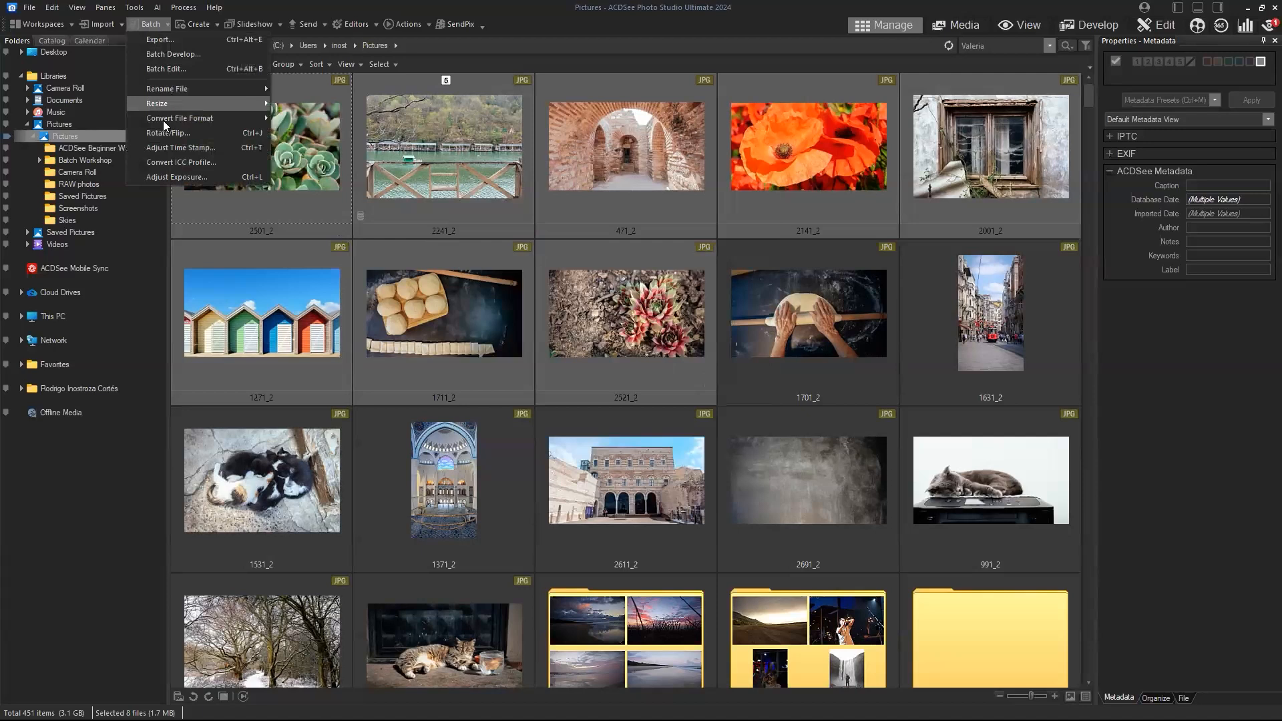
pyautogui.click(177, 165)
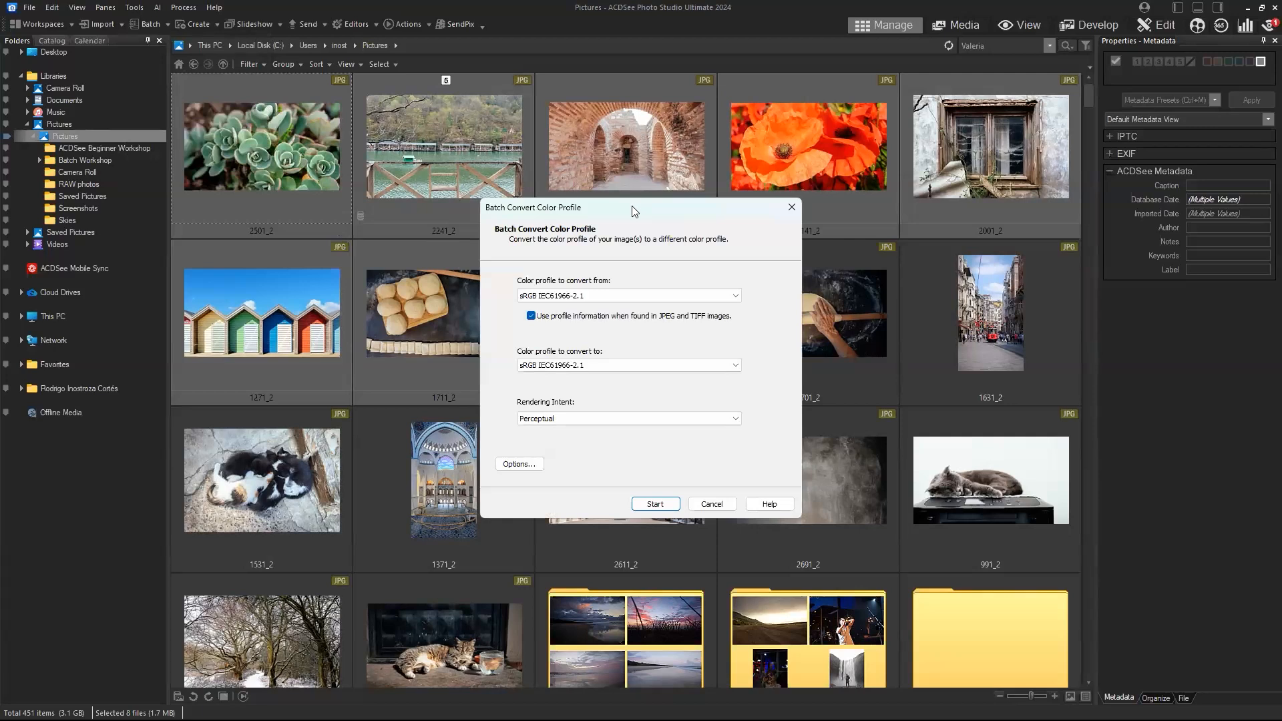
pyautogui.click(705, 296)
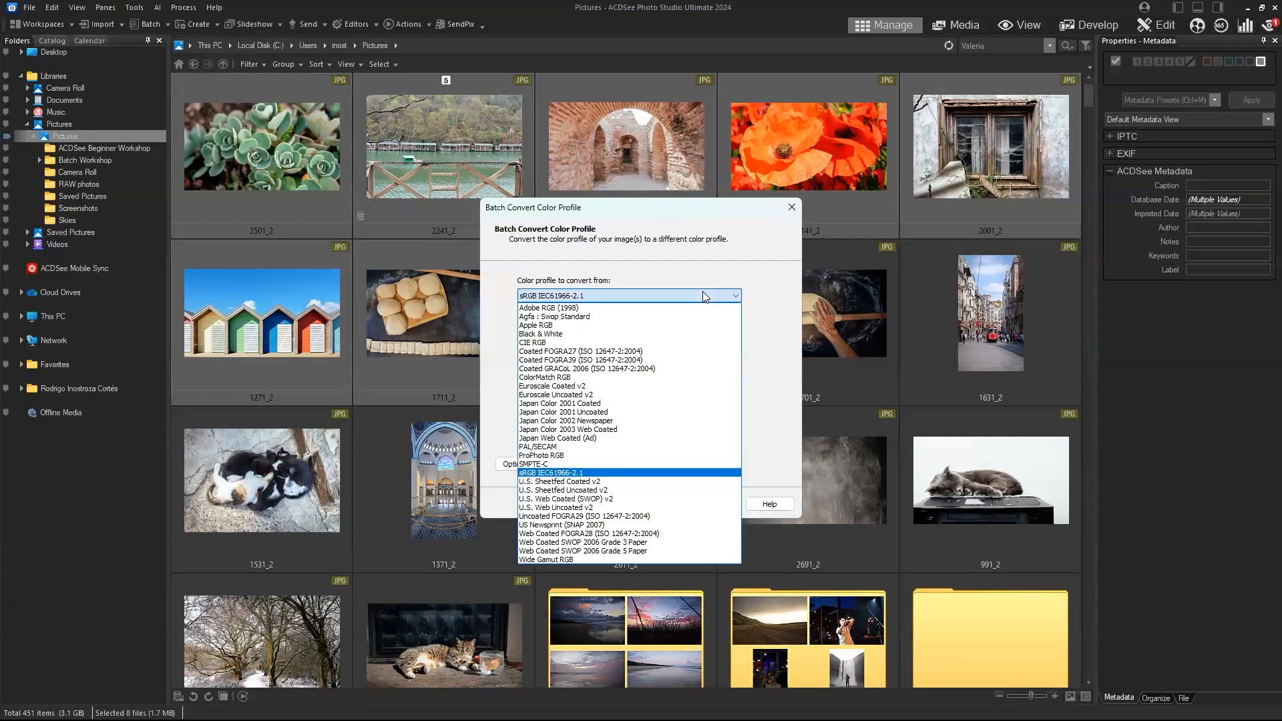
pyautogui.click(705, 296)
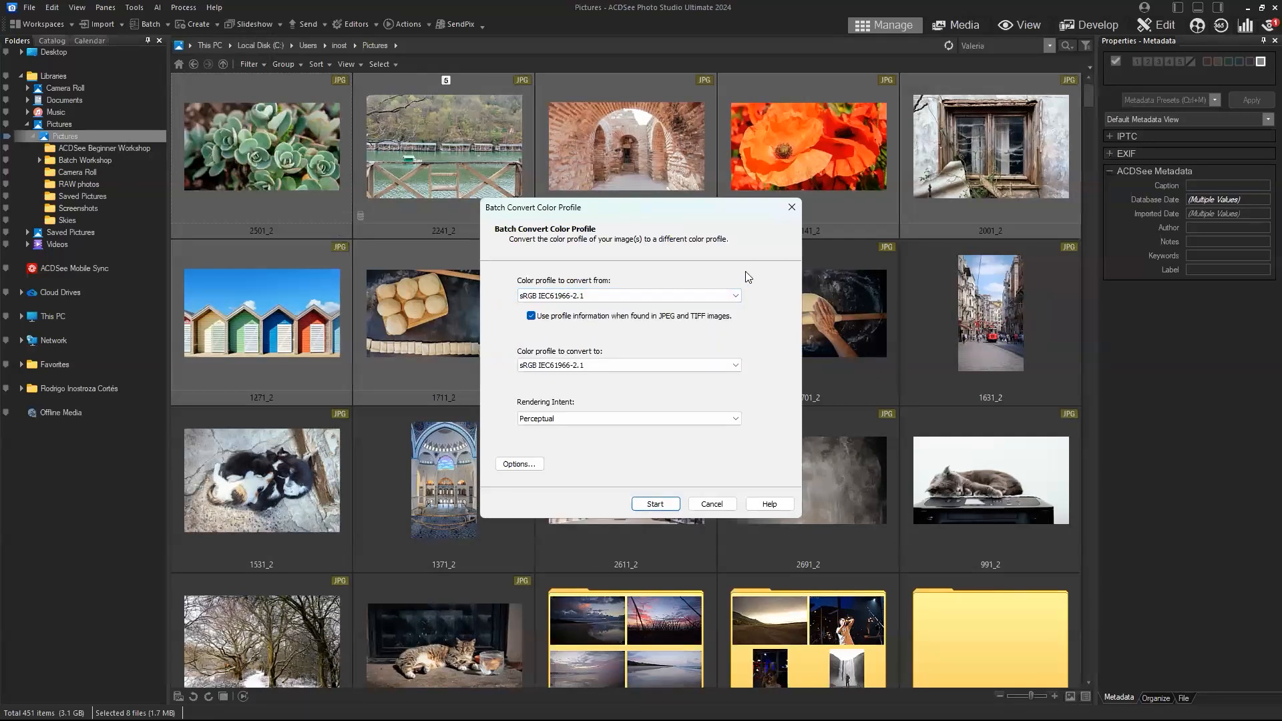
pyautogui.click(791, 209)
# Open batch Adjust Exposure and shape the RGB tone curve, lowering the shadows and raising the highlights to about 177 at input 170.
pyautogui.click(149, 24)
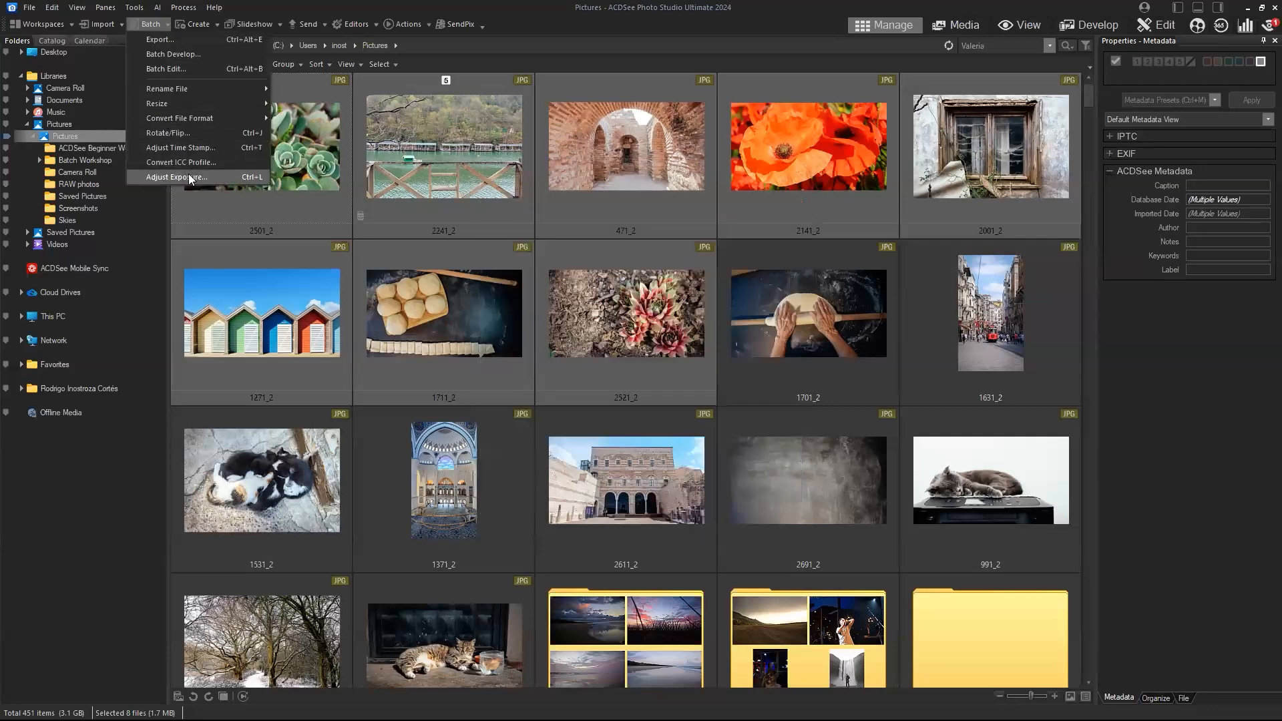
pyautogui.click(190, 178)
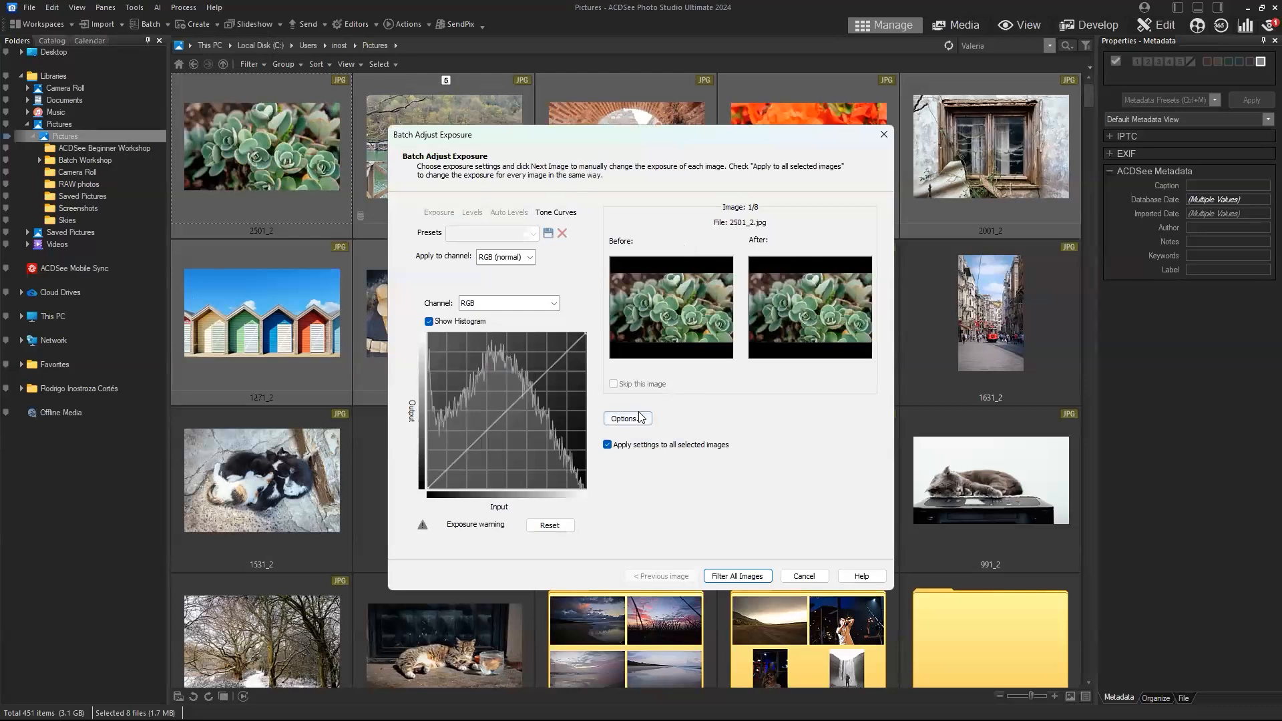
pyautogui.click(485, 430)
pyautogui.moveTo(485, 428); pyautogui.dragTo(465, 461)
pyautogui.moveTo(541, 385); pyautogui.dragTo(532, 380)
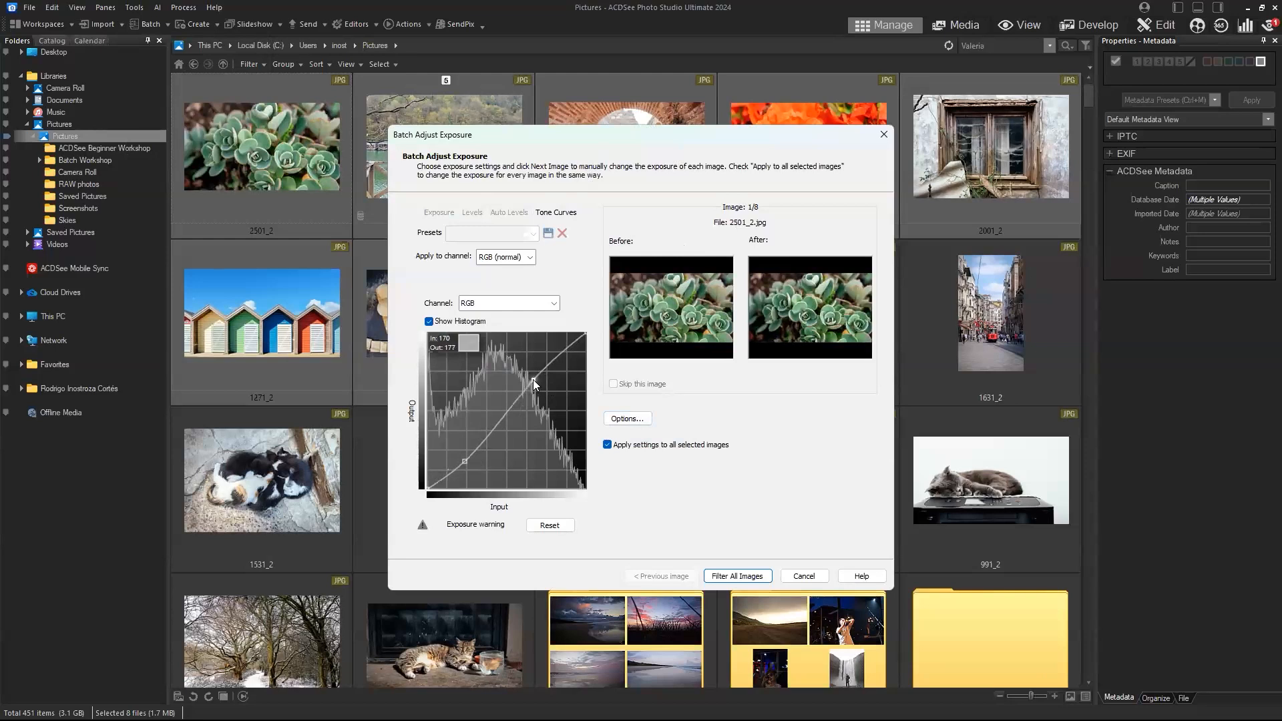
pyautogui.moveTo(532, 379); pyautogui.dragTo(533, 379)
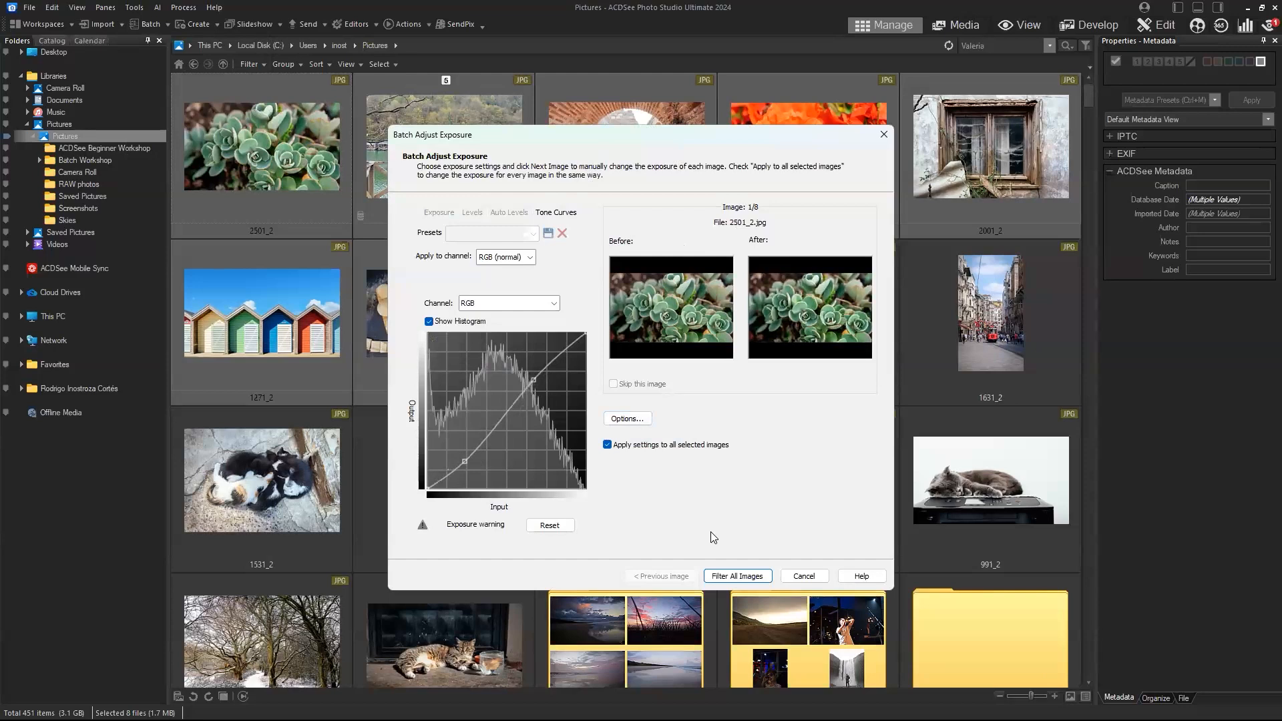
# Stop applying the exposure settings to all selected images, preview the curve on 2241_2, and return to 2501_2.
pyautogui.click(607, 445)
pyautogui.click(751, 577)
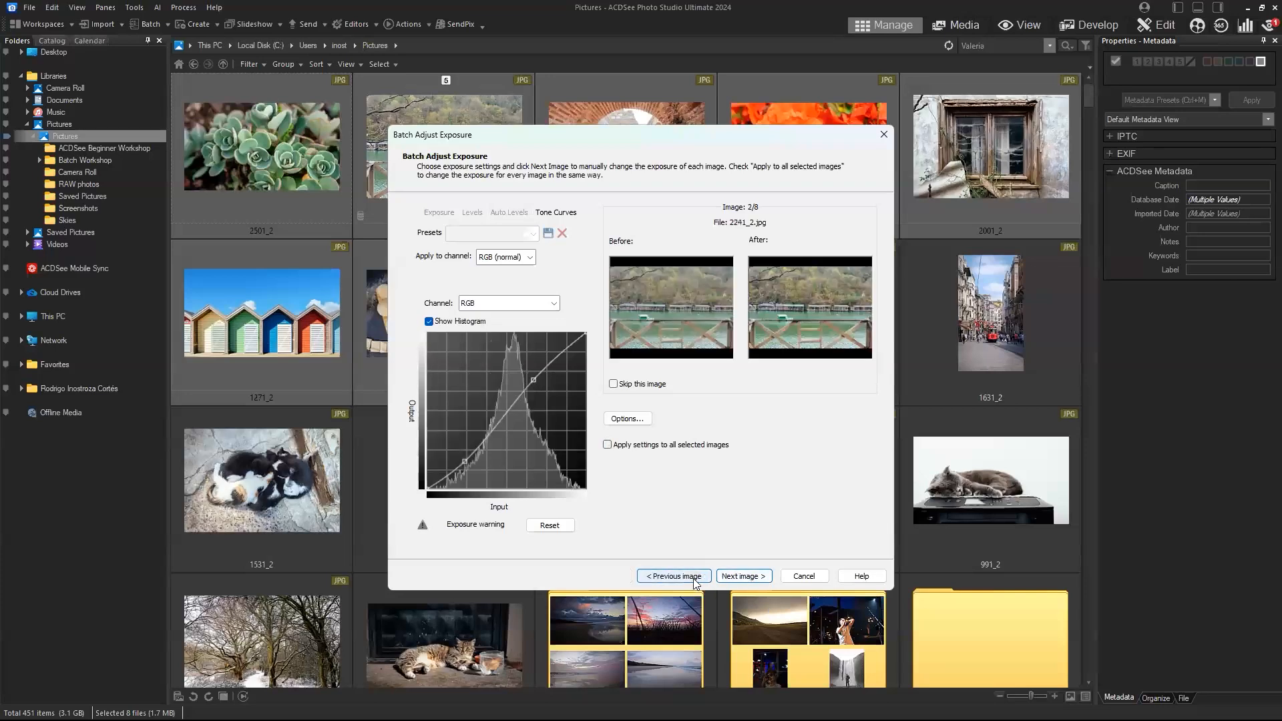
pyautogui.click(695, 578)
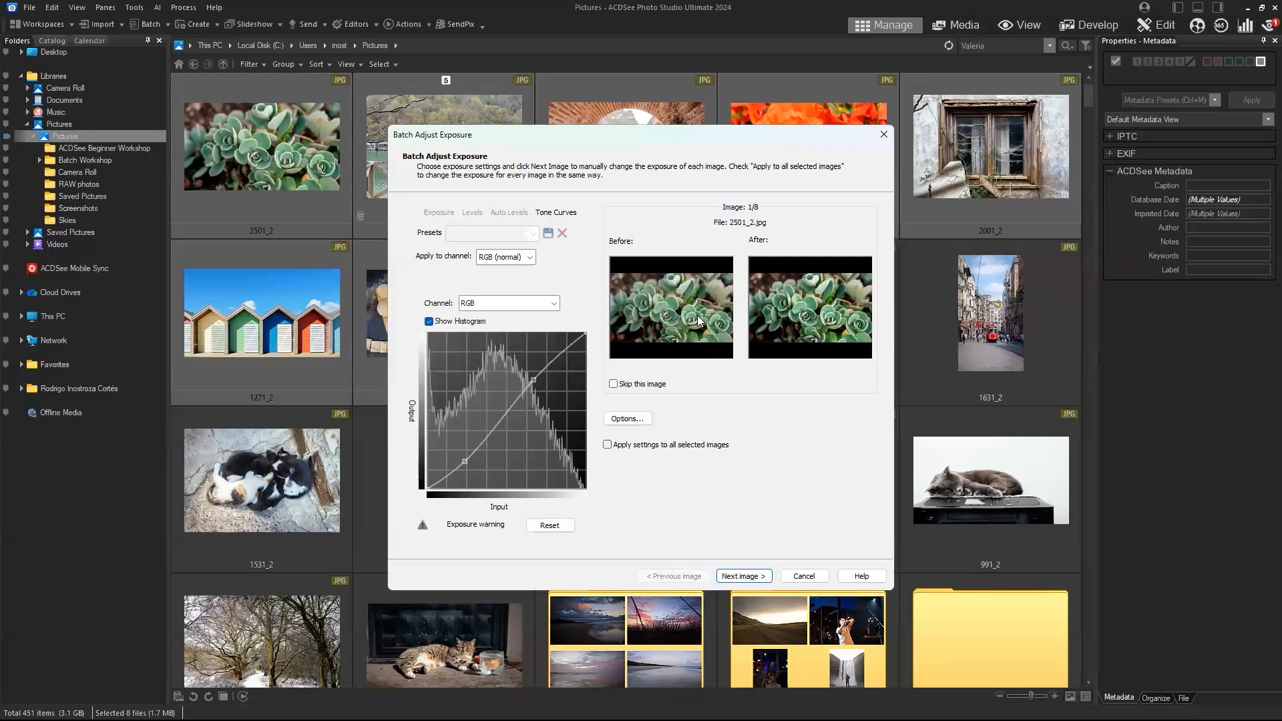
# Lower the exposure of 2501_2 to about -0.78 eV, try applying the settings to all selected images, and cancel the batch adjustment.
pyautogui.click(439, 212)
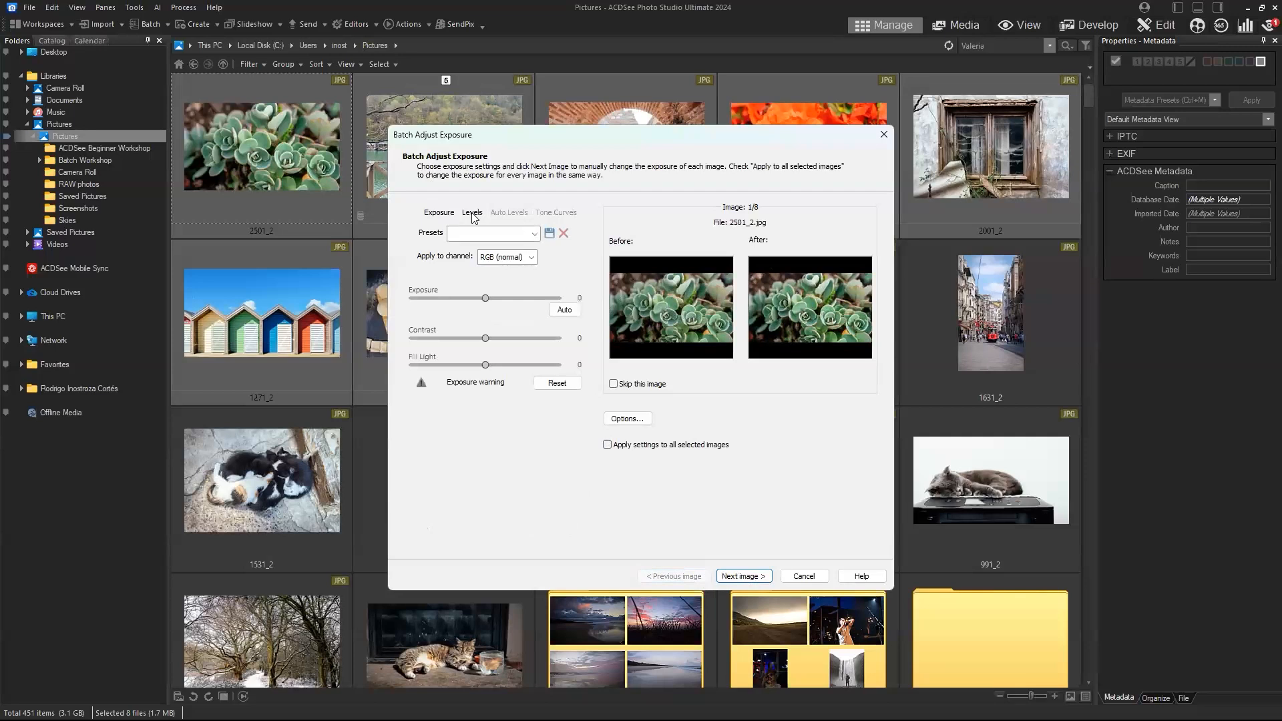
pyautogui.moveTo(486, 299)
pyautogui.mouseDown()
pyautogui.moveTo(505, 300)
pyautogui.moveTo(467, 302)
pyautogui.moveTo(489, 301)
pyautogui.moveTo(485, 277)
pyautogui.mouseUp()
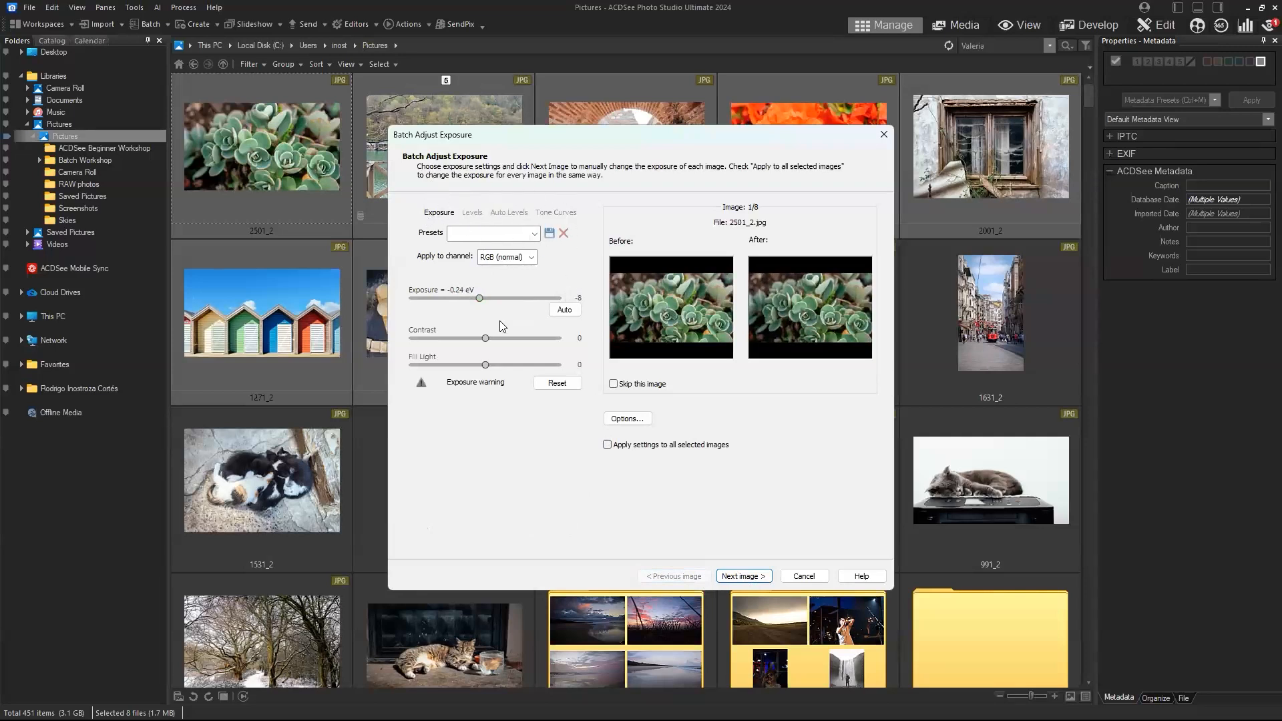
pyautogui.moveTo(479, 299)
pyautogui.mouseDown()
pyautogui.moveTo(454, 305)
pyautogui.moveTo(466, 307)
pyautogui.mouseUp()
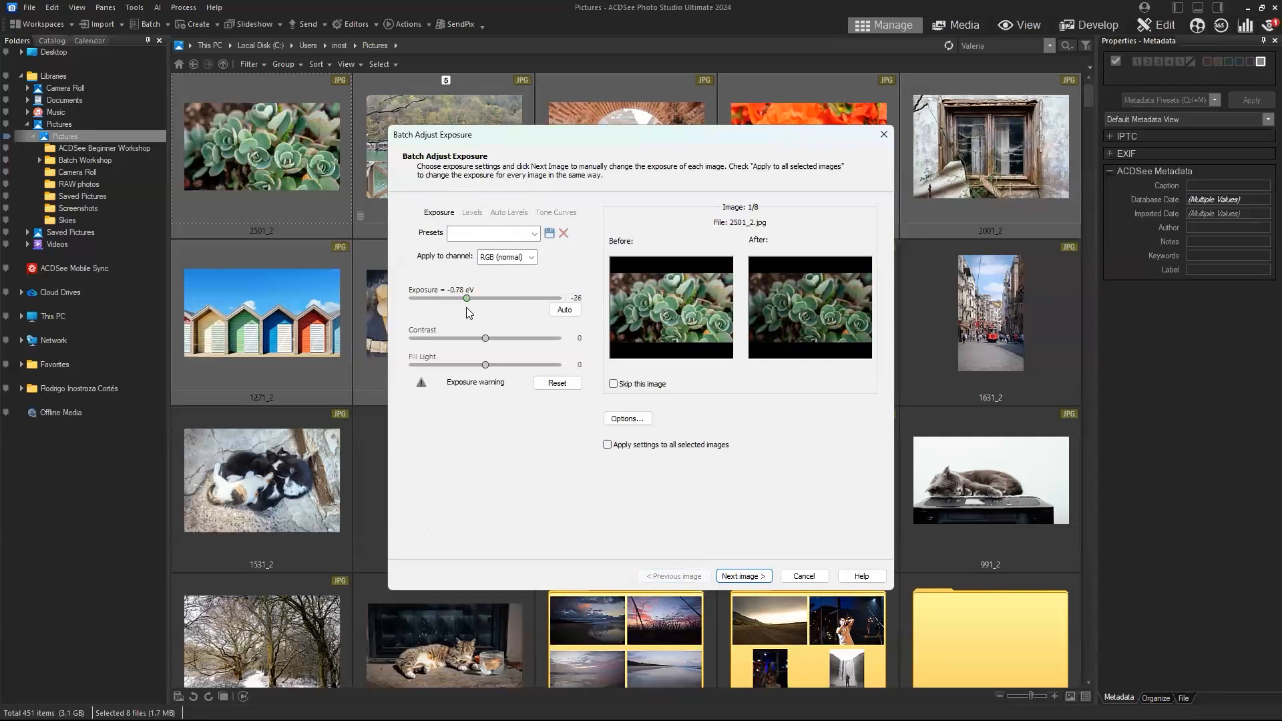
pyautogui.click(607, 445)
pyautogui.click(607, 446)
pyautogui.click(804, 575)
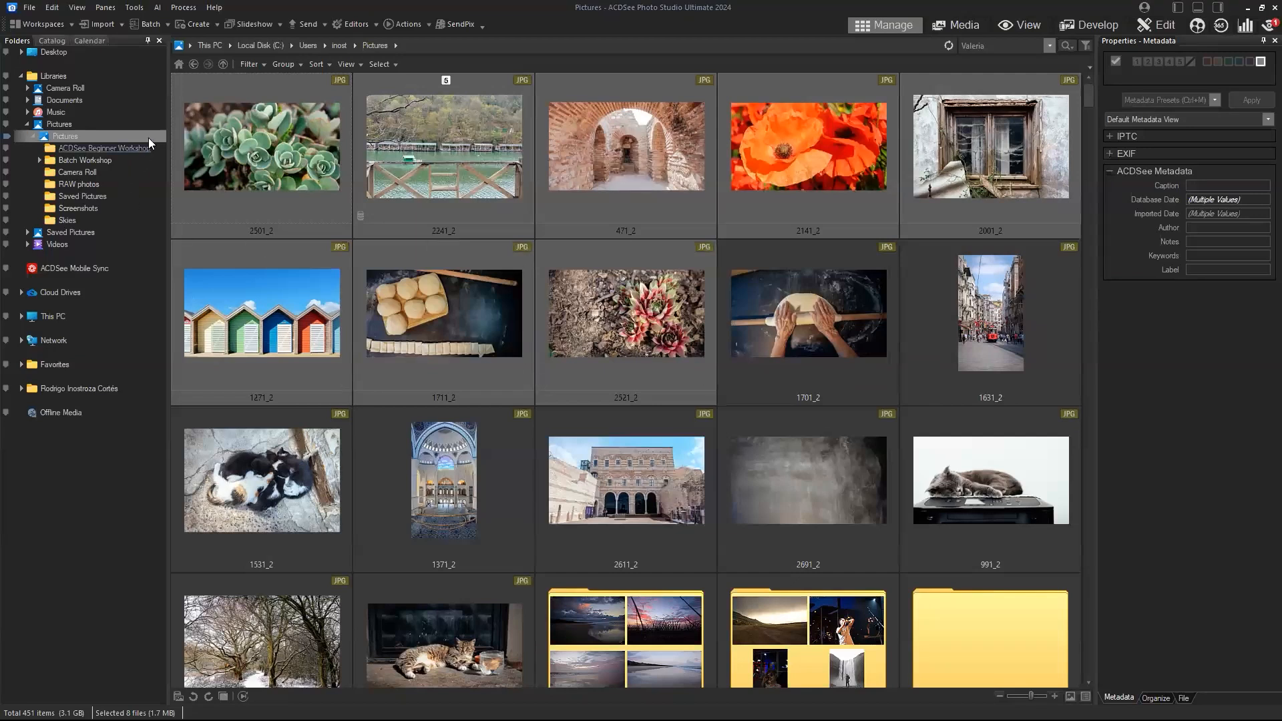
# Look over the batch commands and the action categories available for the selected photos.
pyautogui.click(153, 24)
pyautogui.click(158, 24)
pyautogui.click(414, 26)
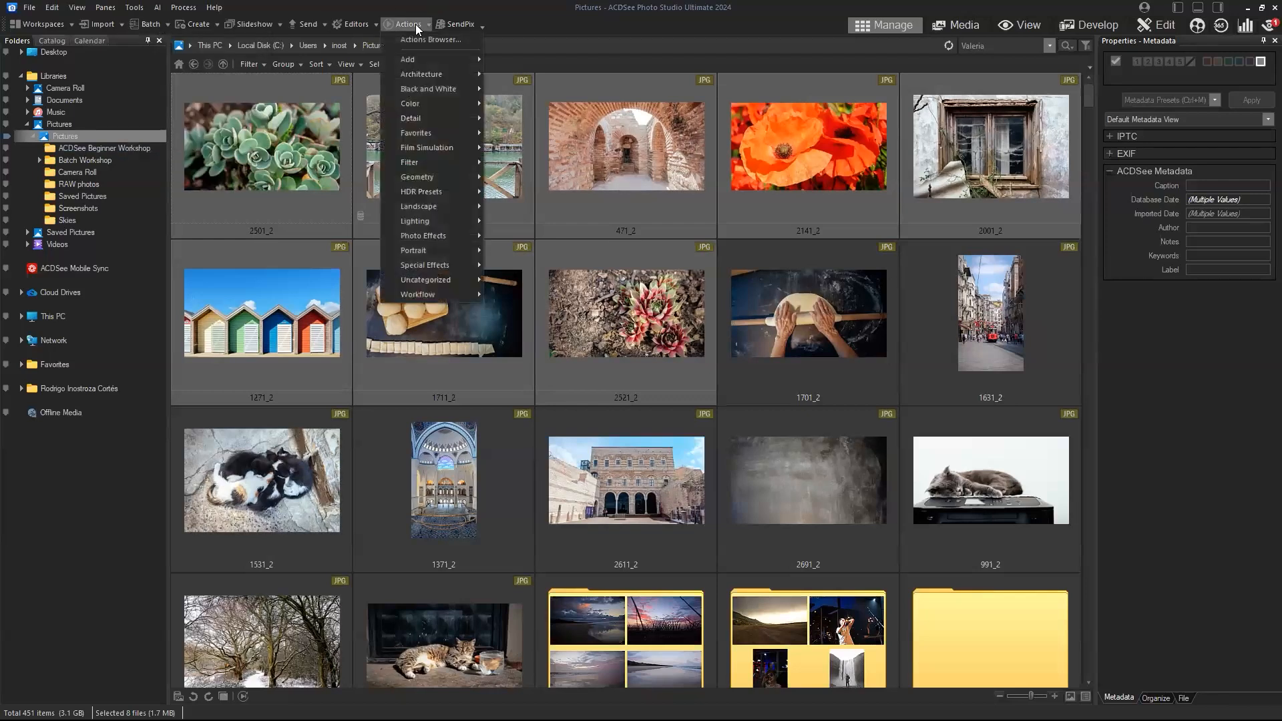
pyautogui.click(421, 4)
# Open the Batch Workshop folder and select the RAW photos from 08122023-1 through 08122023-7.
pyautogui.click(92, 159)
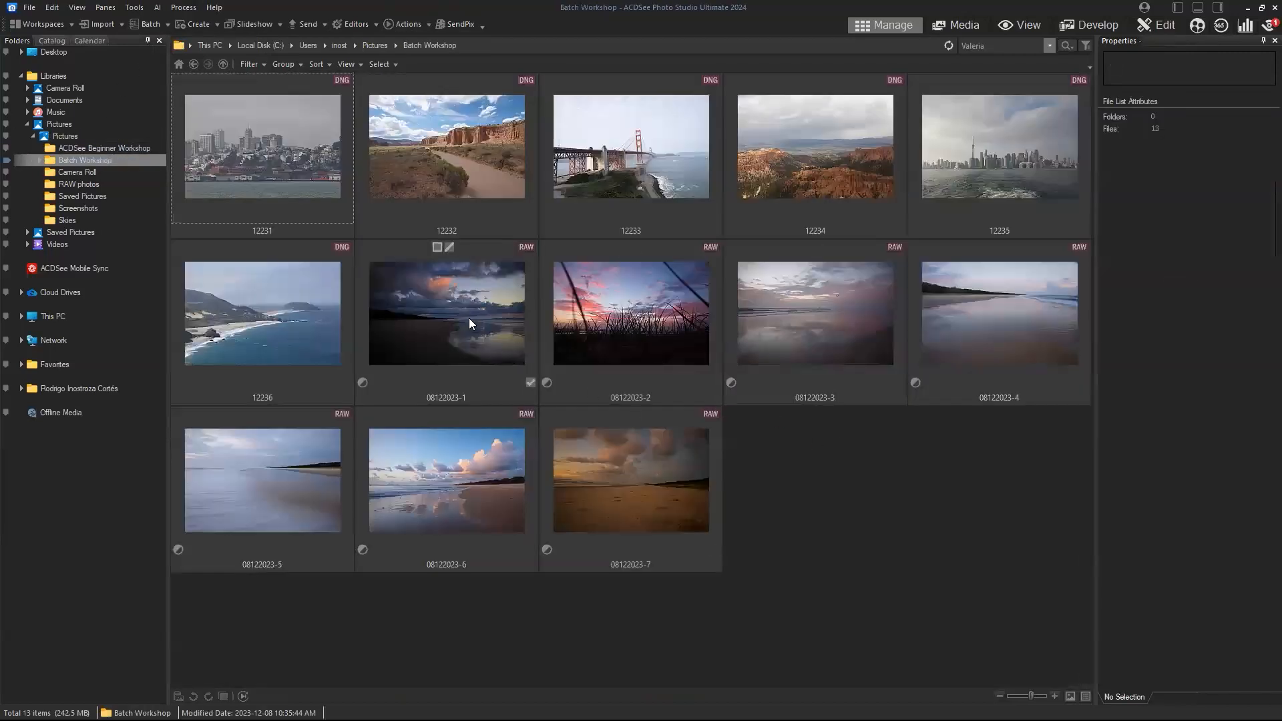
pyautogui.click(469, 318)
pyautogui.keyDown('shift'); pyautogui.click(651, 491); pyautogui.keyUp('shift')
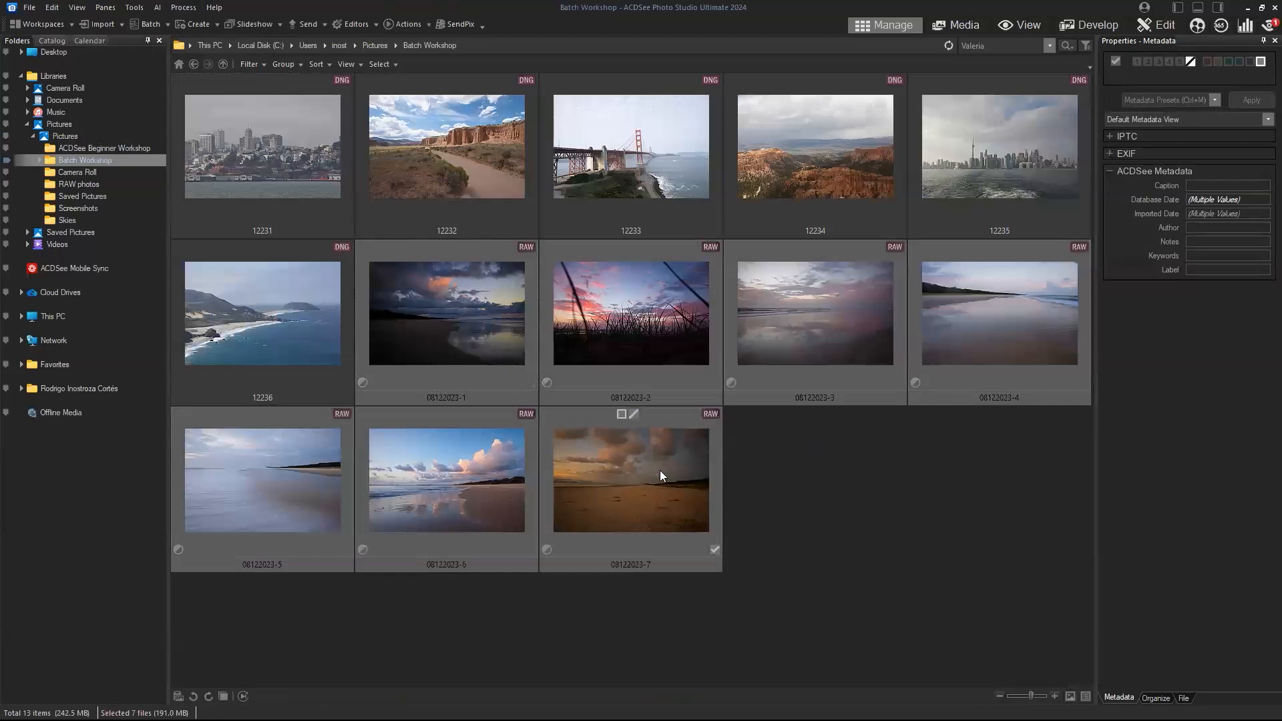
# Reselect the RAW photos from 08122023-1 through 08122023-7 and restore them to their original state.
pyautogui.rightClick(659, 471)
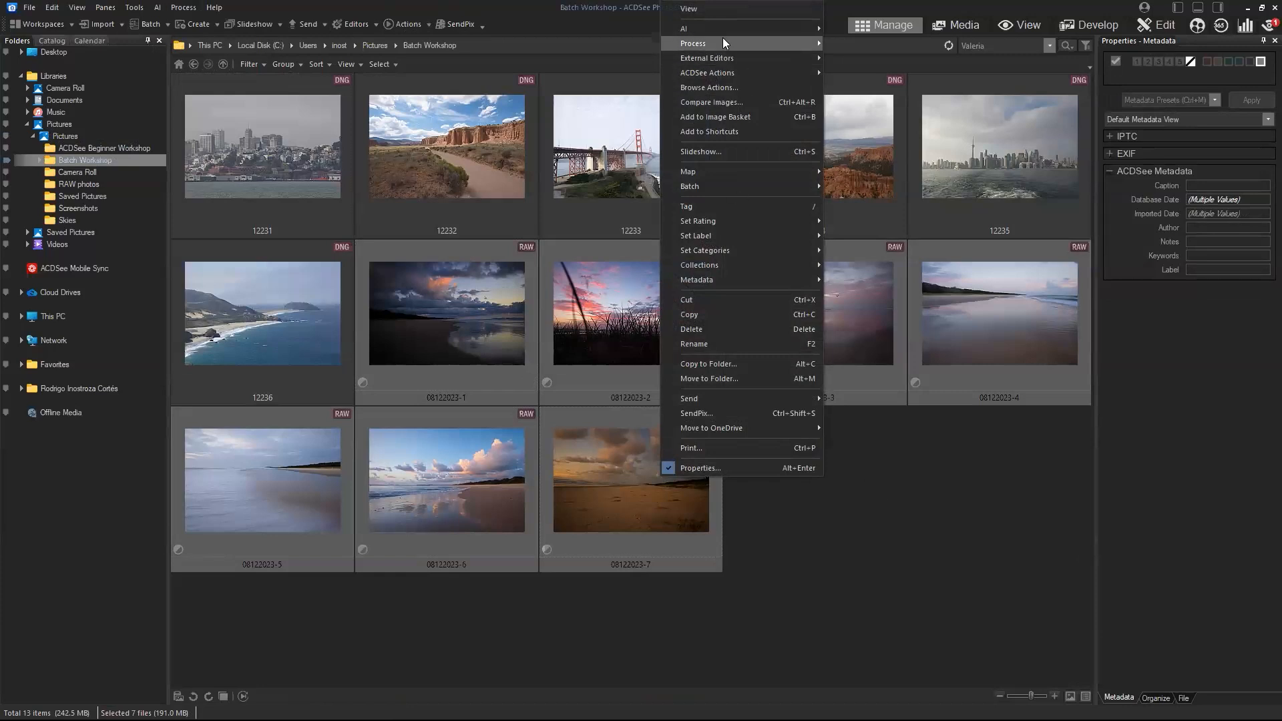
pyautogui.moveTo(726, 40)
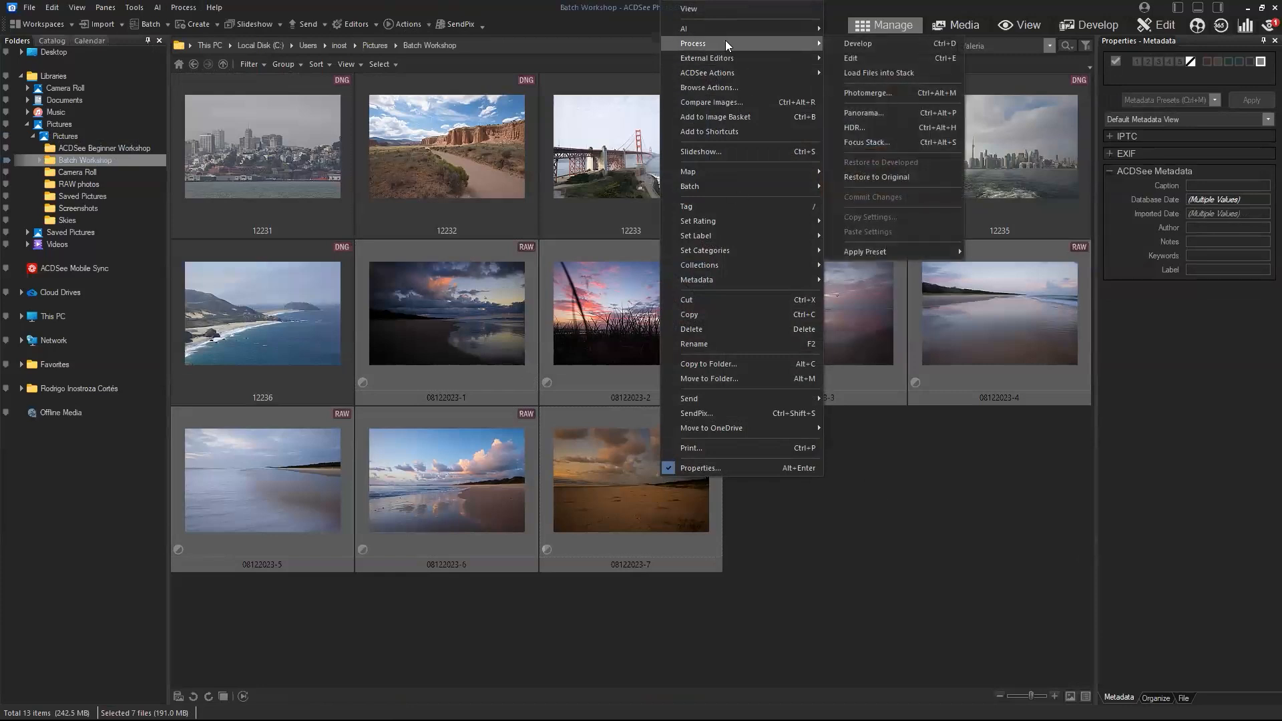
pyautogui.click(498, 327)
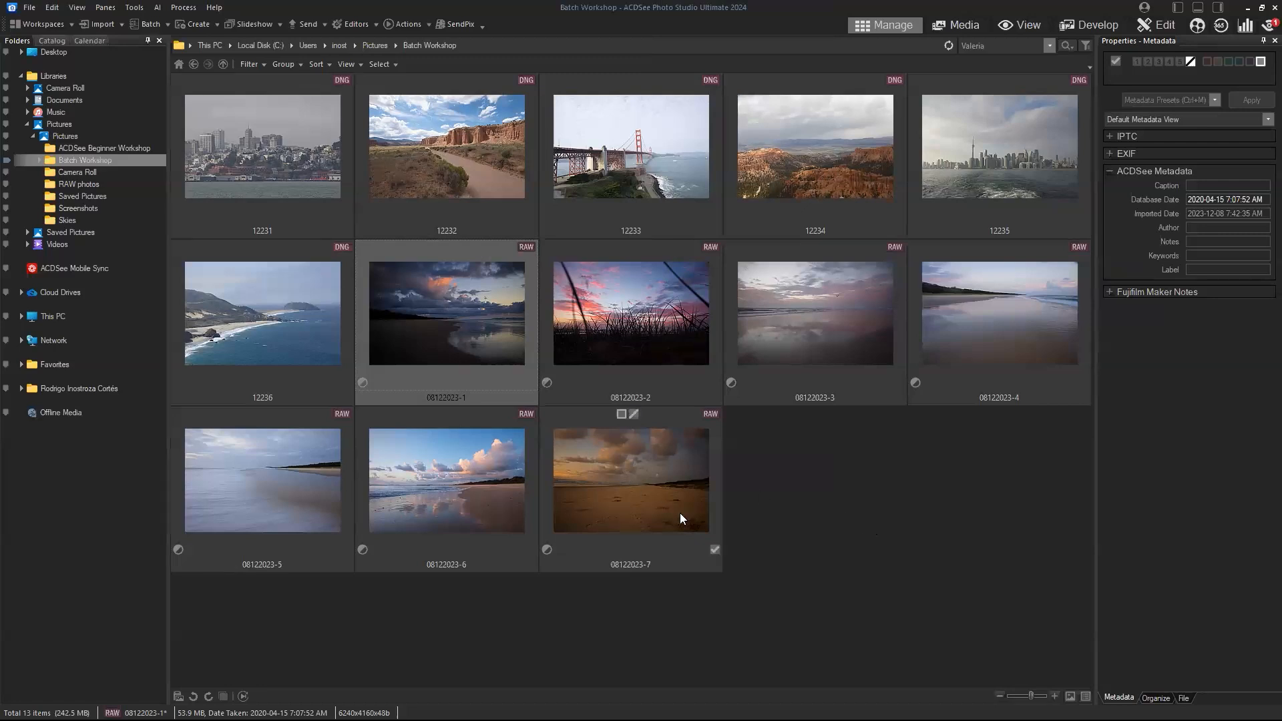
pyautogui.keyDown('shift'); pyautogui.click(636, 489); pyautogui.keyUp('shift')
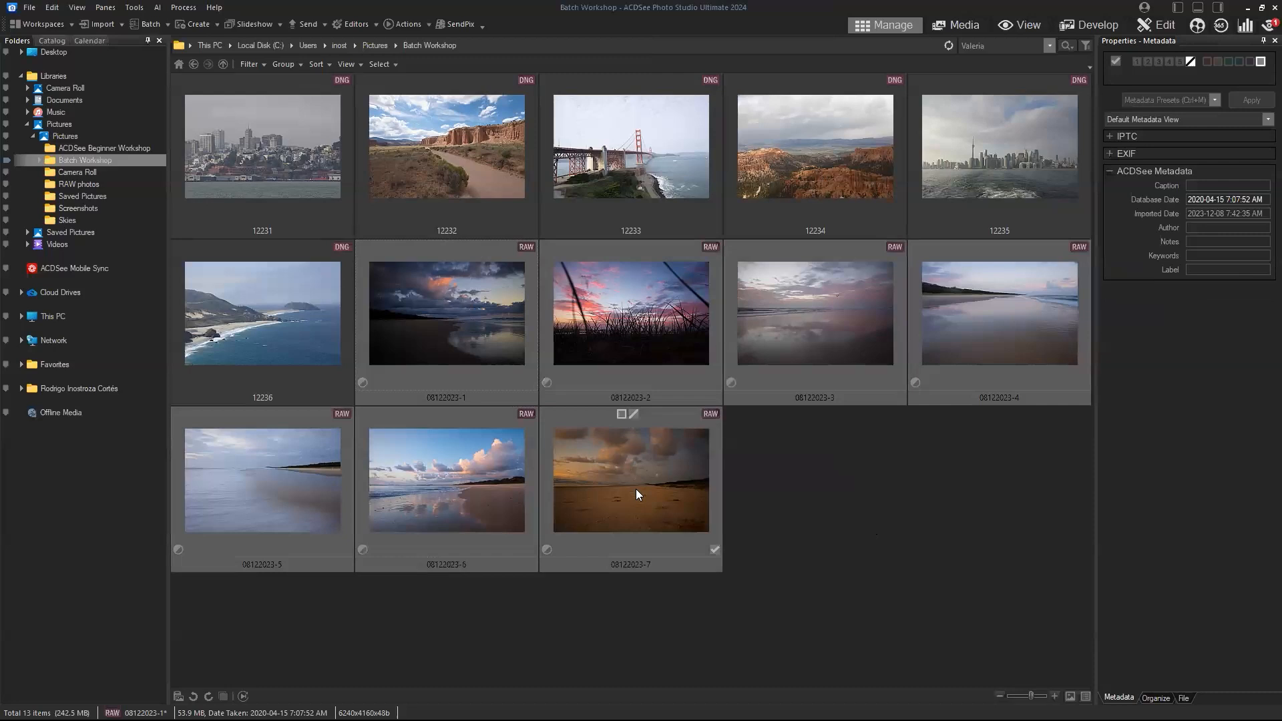
pyautogui.rightClick(635, 494)
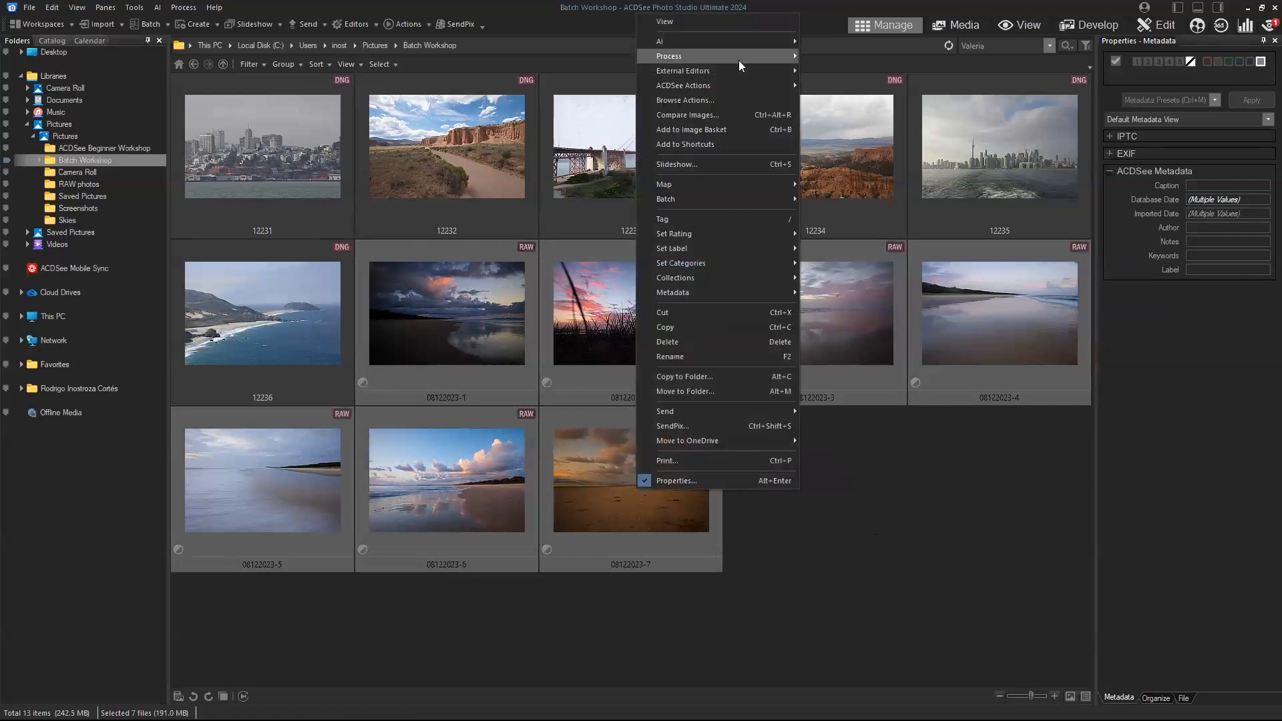
pyautogui.moveTo(738, 60)
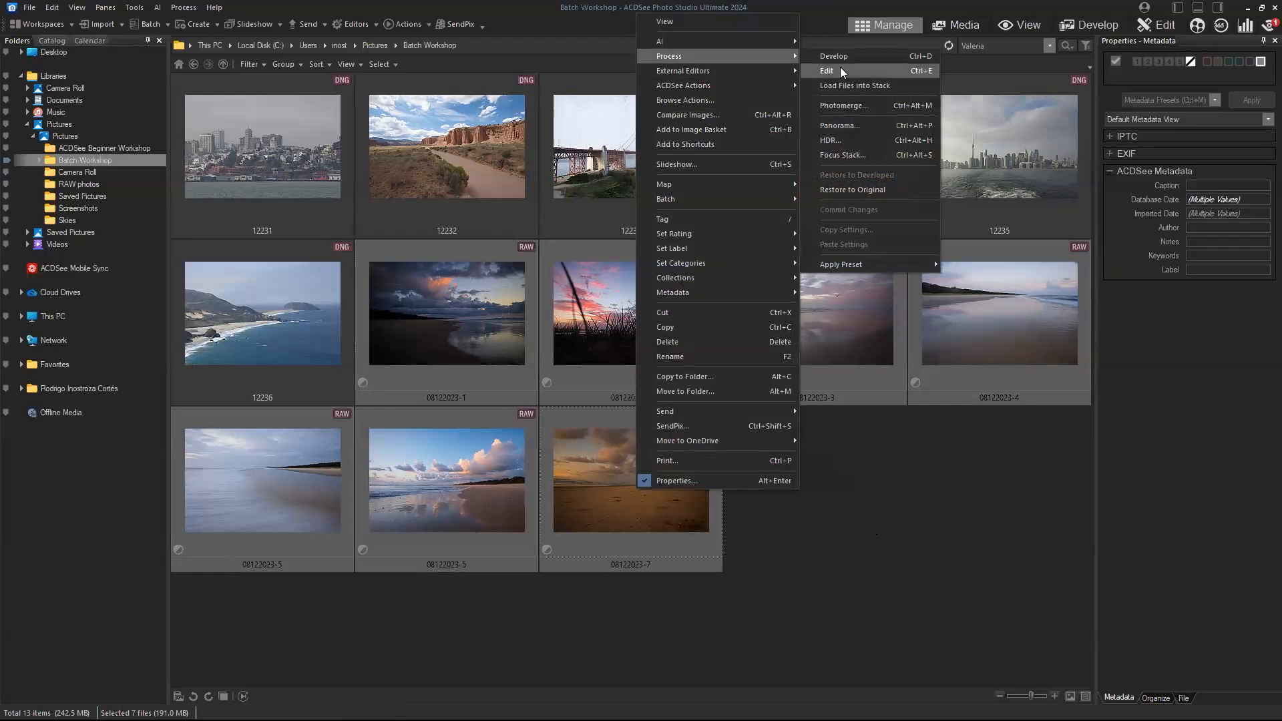
pyautogui.click(903, 191)
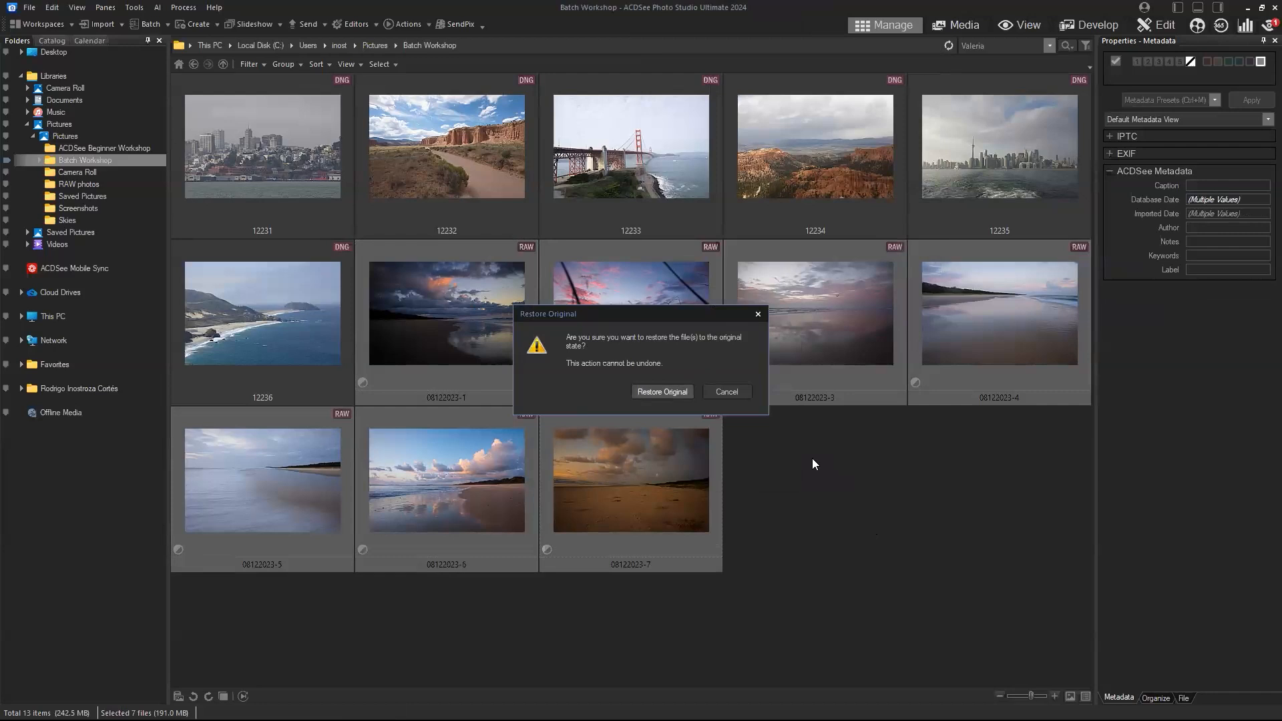
pyautogui.press('Return')
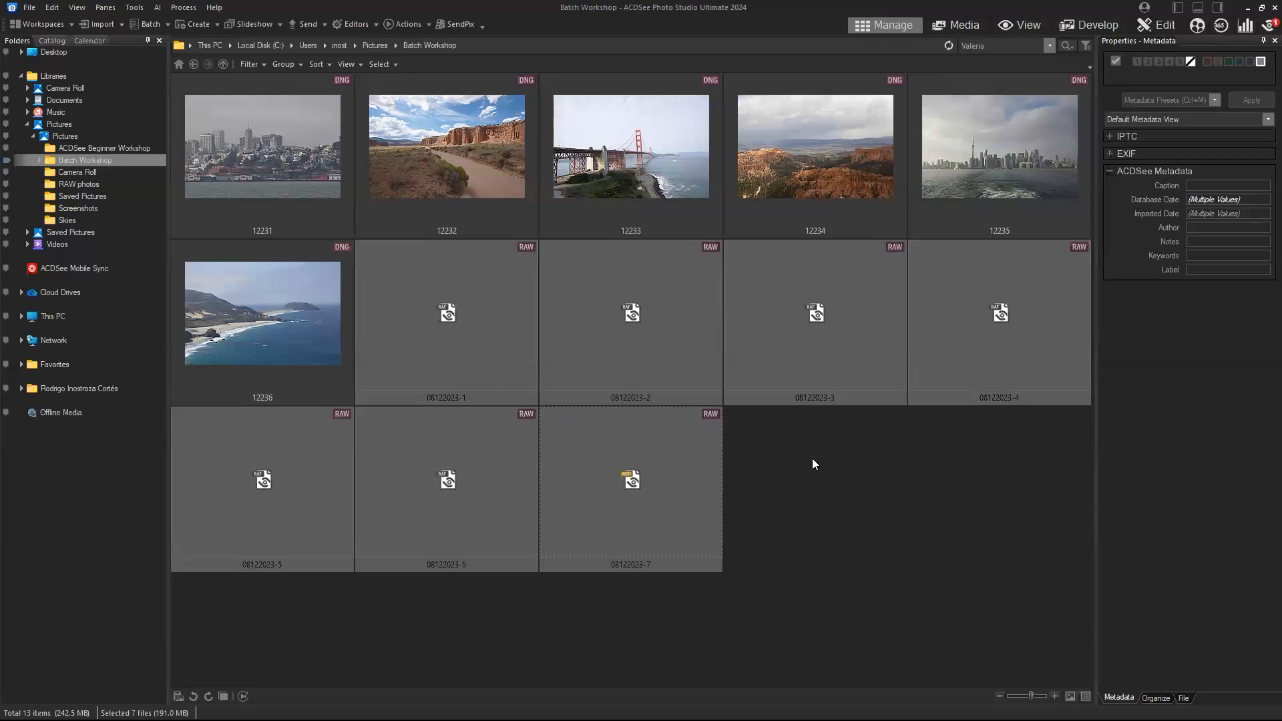
# Select the restored RAW photos 08122023-1 through 08122023-7 and open Batch Edit for them.
pyautogui.click(449, 330)
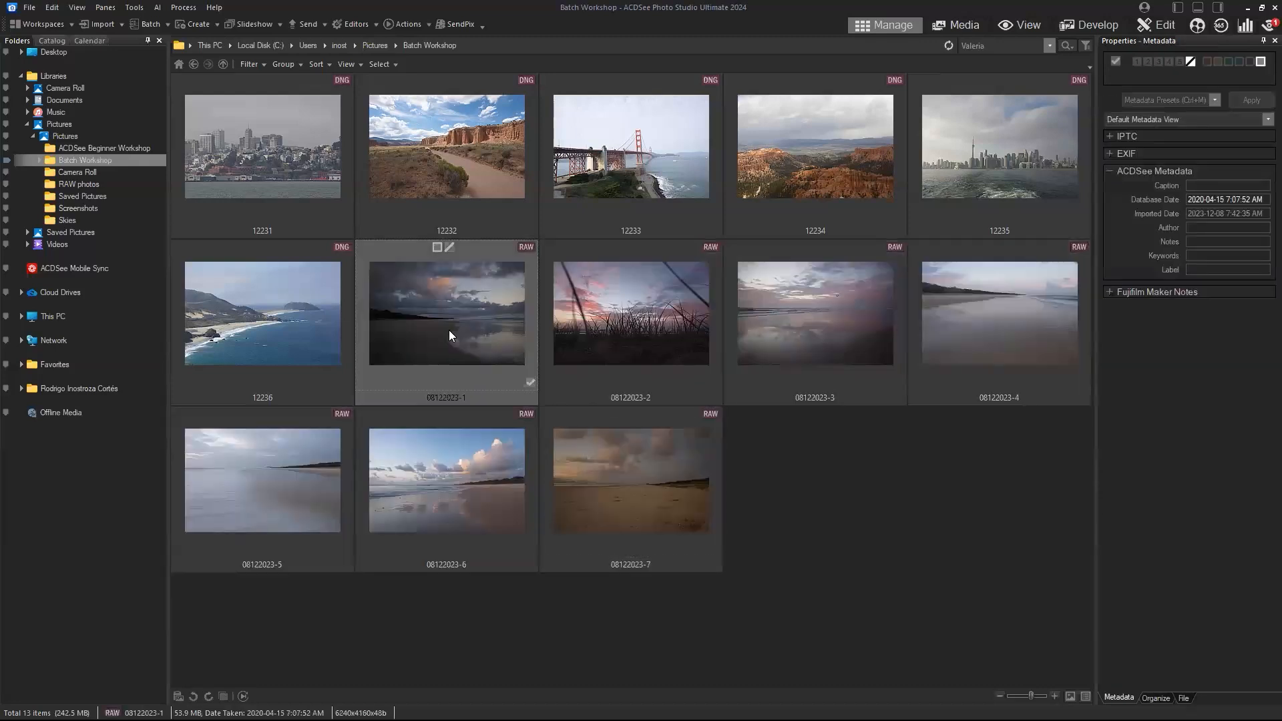
pyautogui.keyDown('shift'); pyautogui.click(642, 496); pyautogui.keyUp('shift')
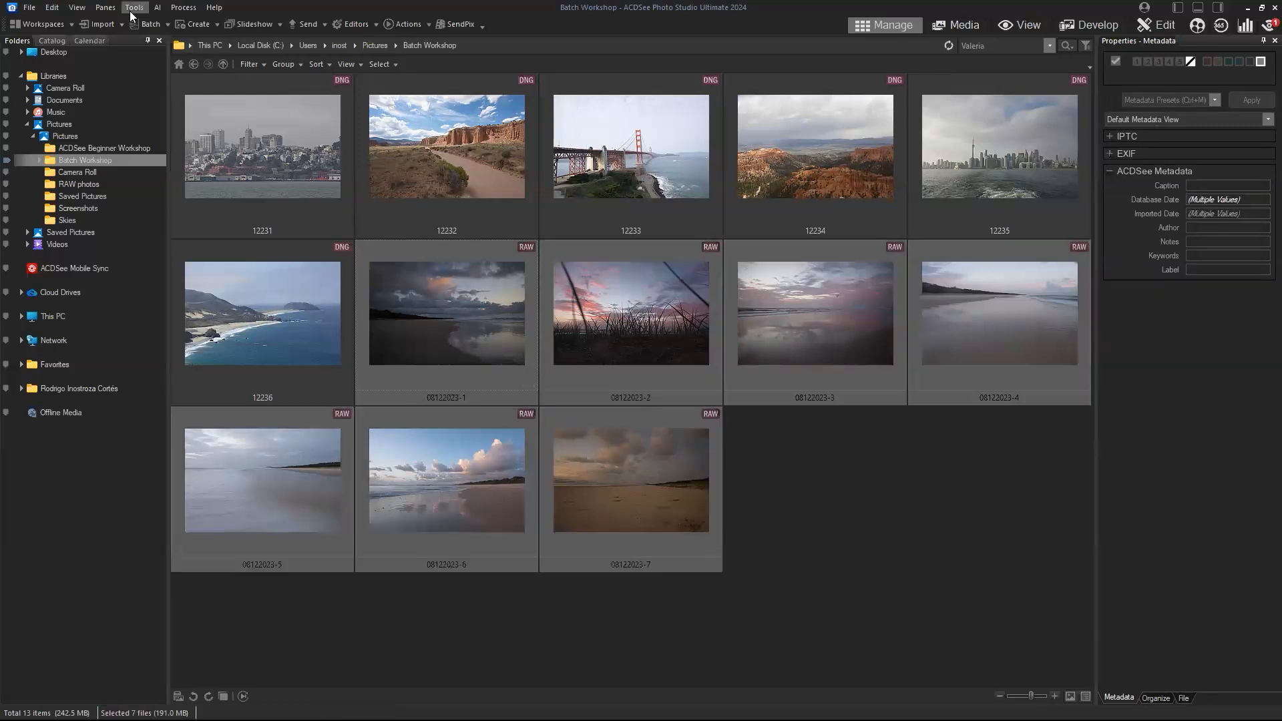
pyautogui.click(146, 28)
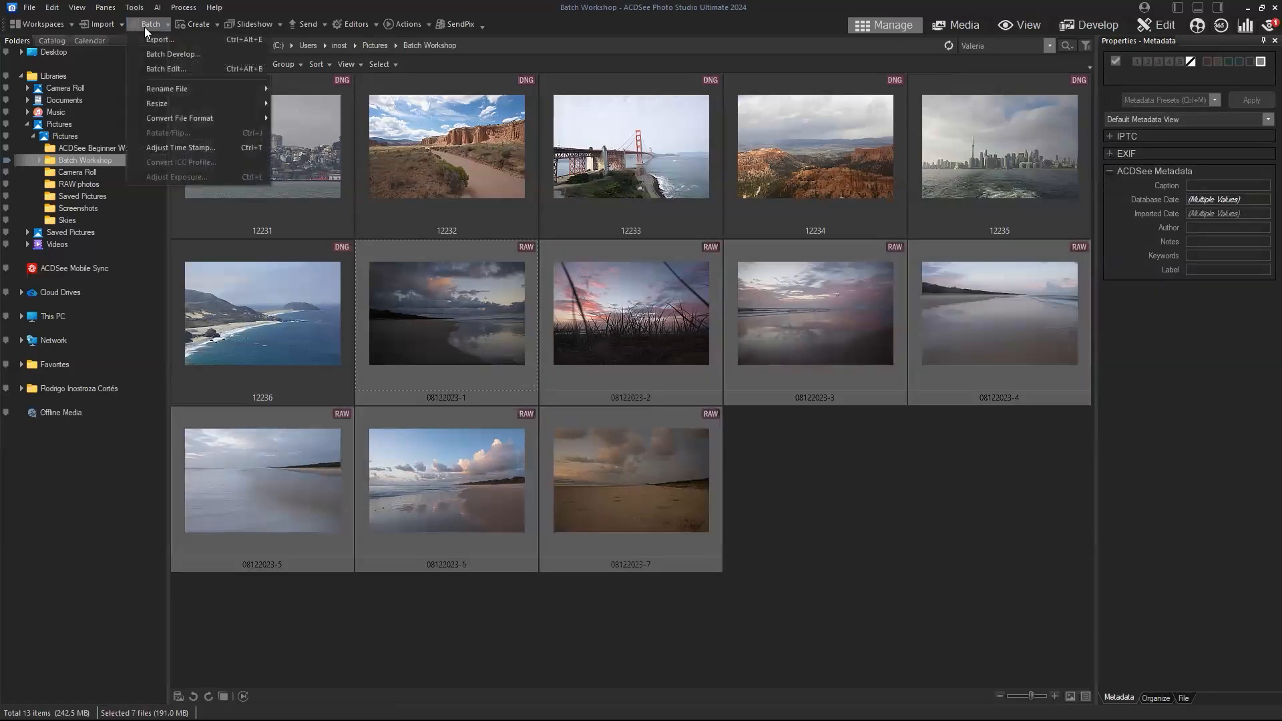
pyautogui.click(155, 69)
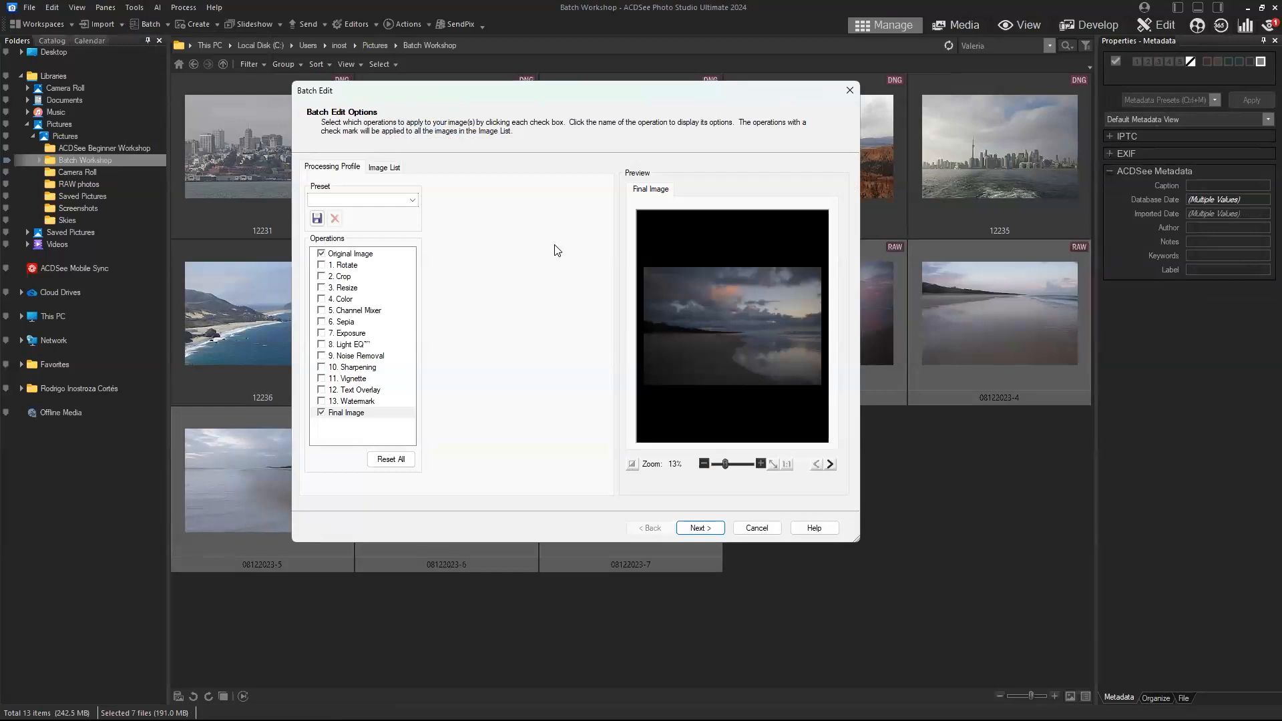
# Check the batch presets and the image list, choose 08122023-4 for the preview, and return to the processing operations.
pyautogui.click(410, 200)
pyautogui.click(305, 207)
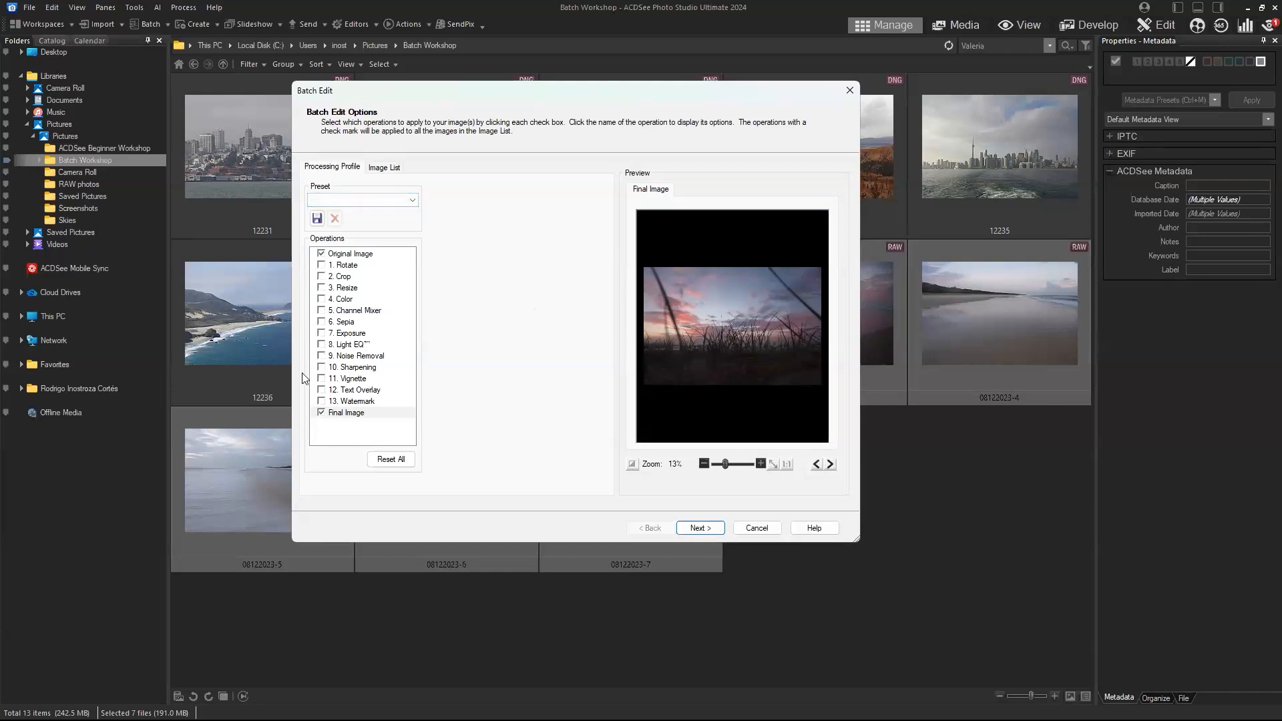
pyautogui.click(390, 176)
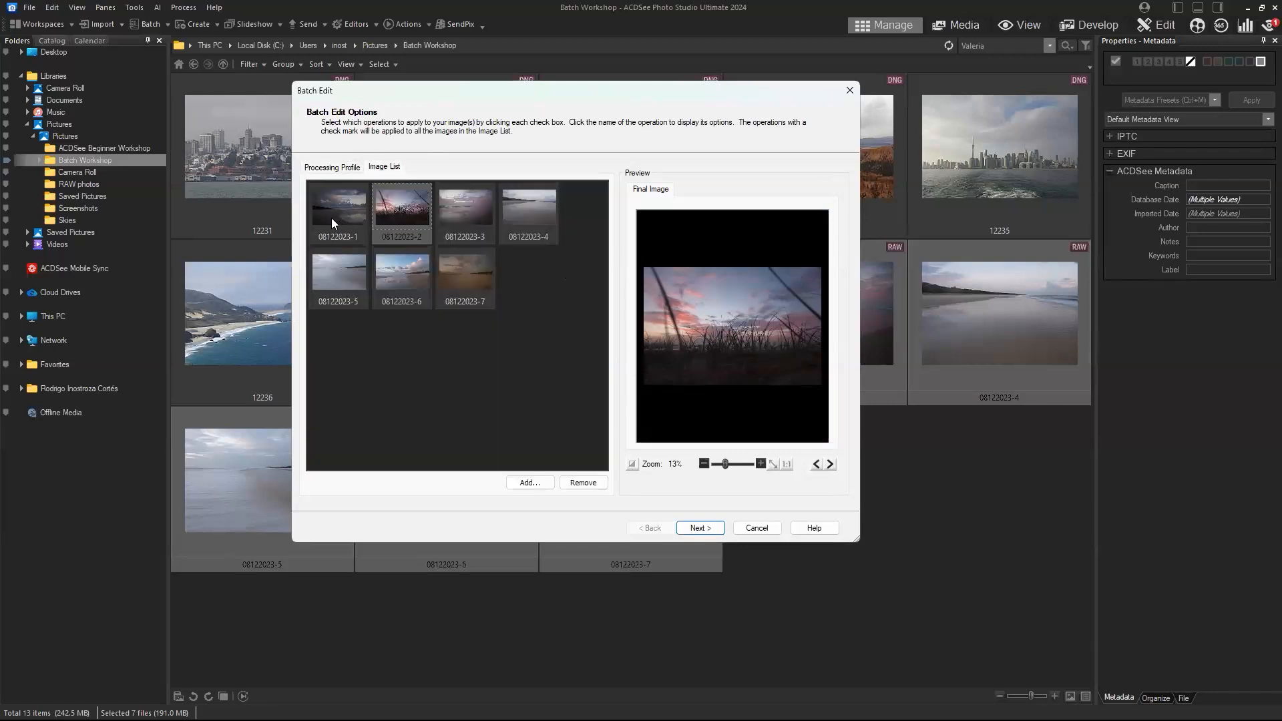
pyautogui.click(526, 211)
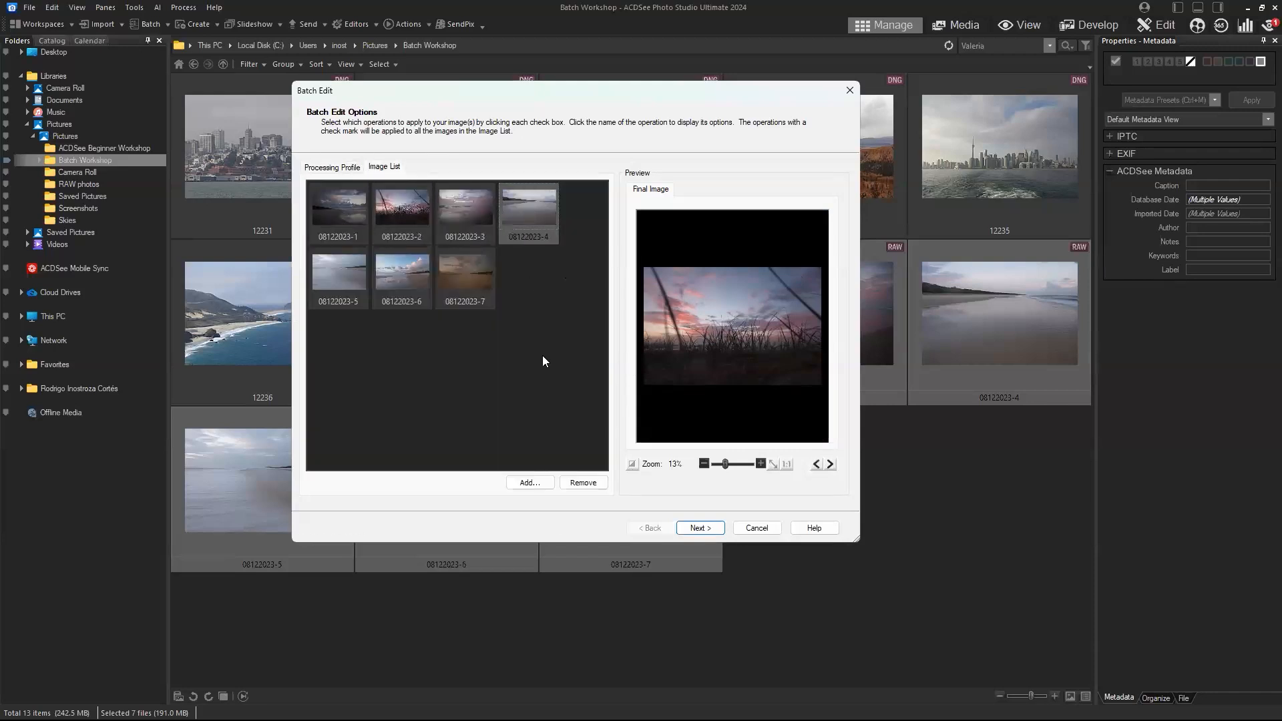
pyautogui.click(338, 171)
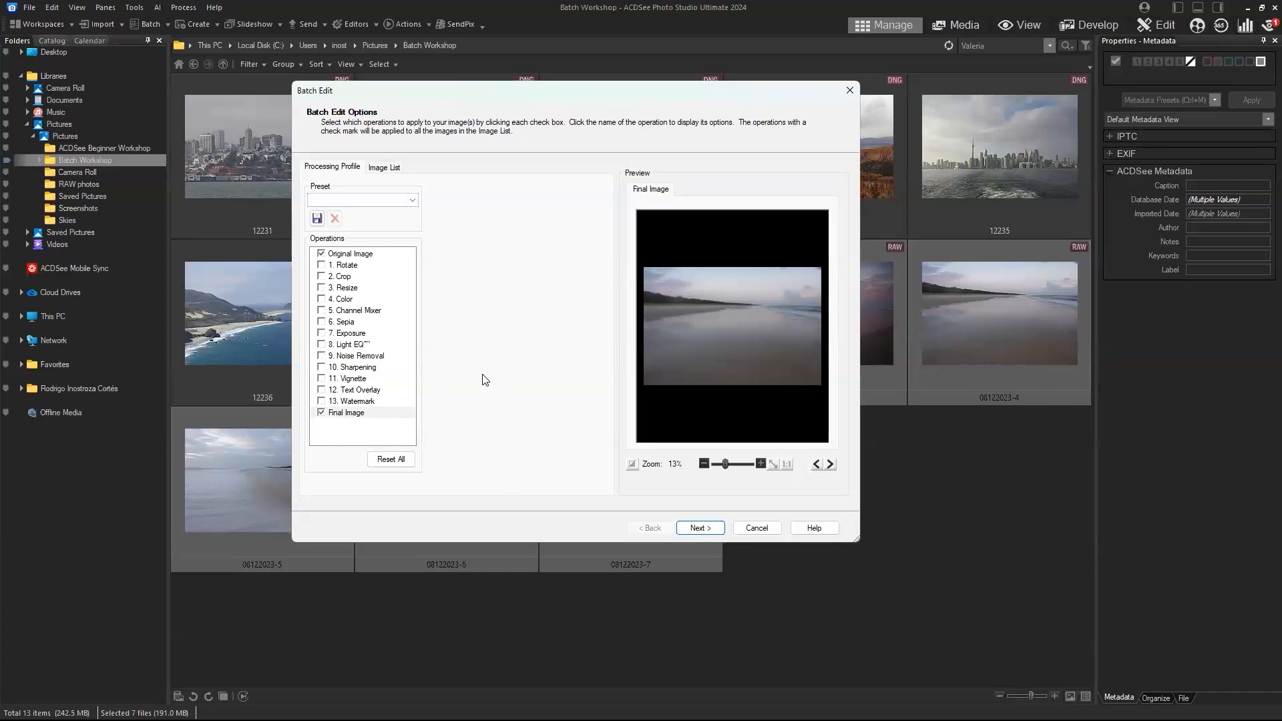
# Try the Rotate operation with 180°, no rotation and a custom angle of about -9°, and turn it off again.
pyautogui.click(323, 266)
pyautogui.click(347, 268)
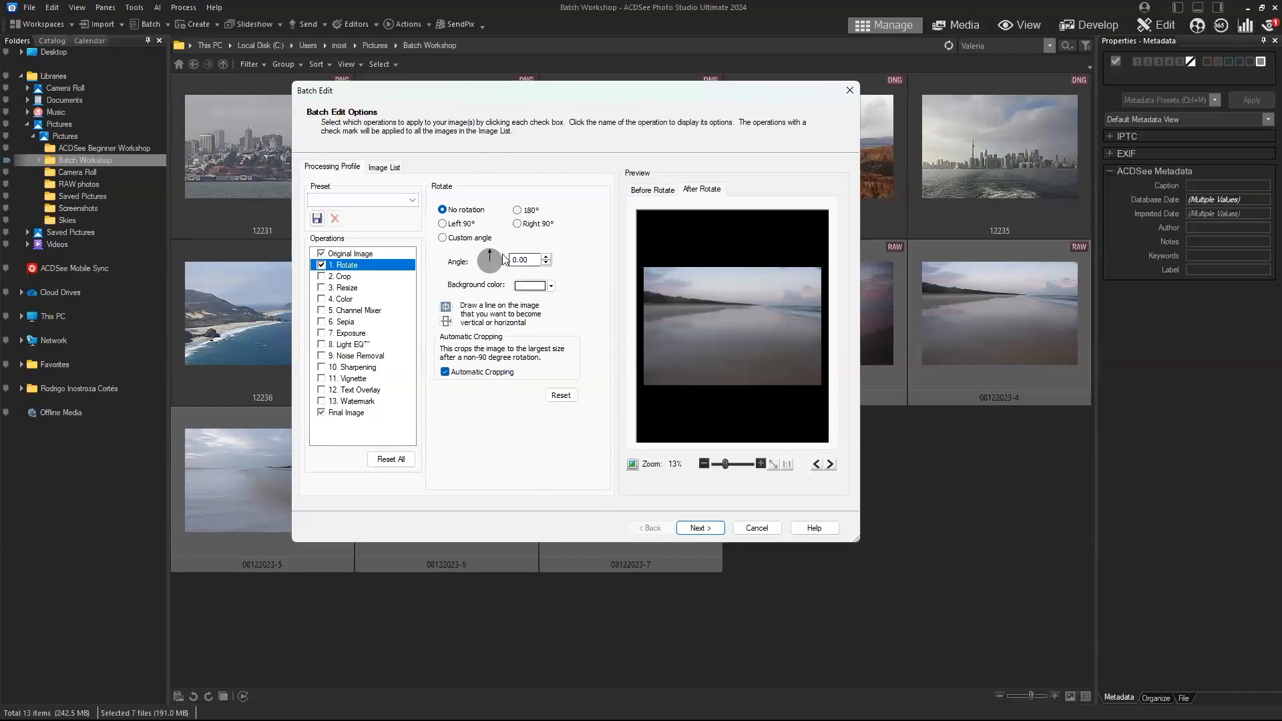
pyautogui.click(518, 211)
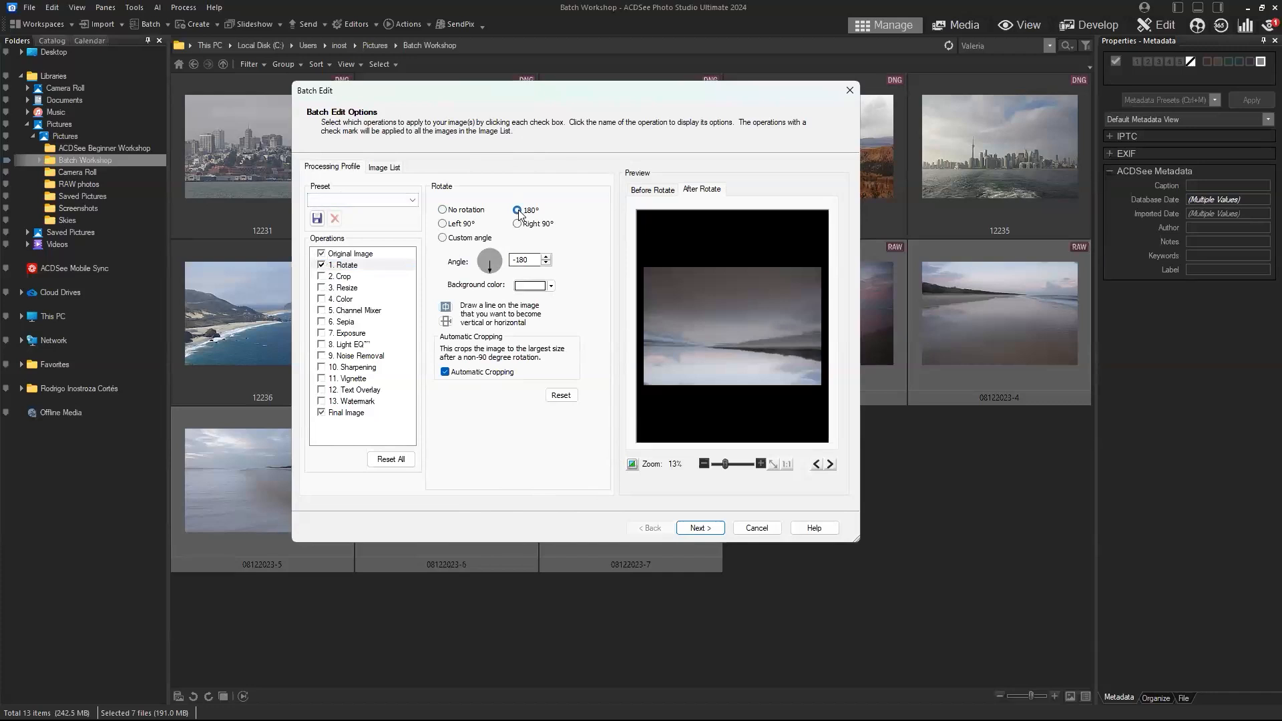
pyautogui.click(443, 210)
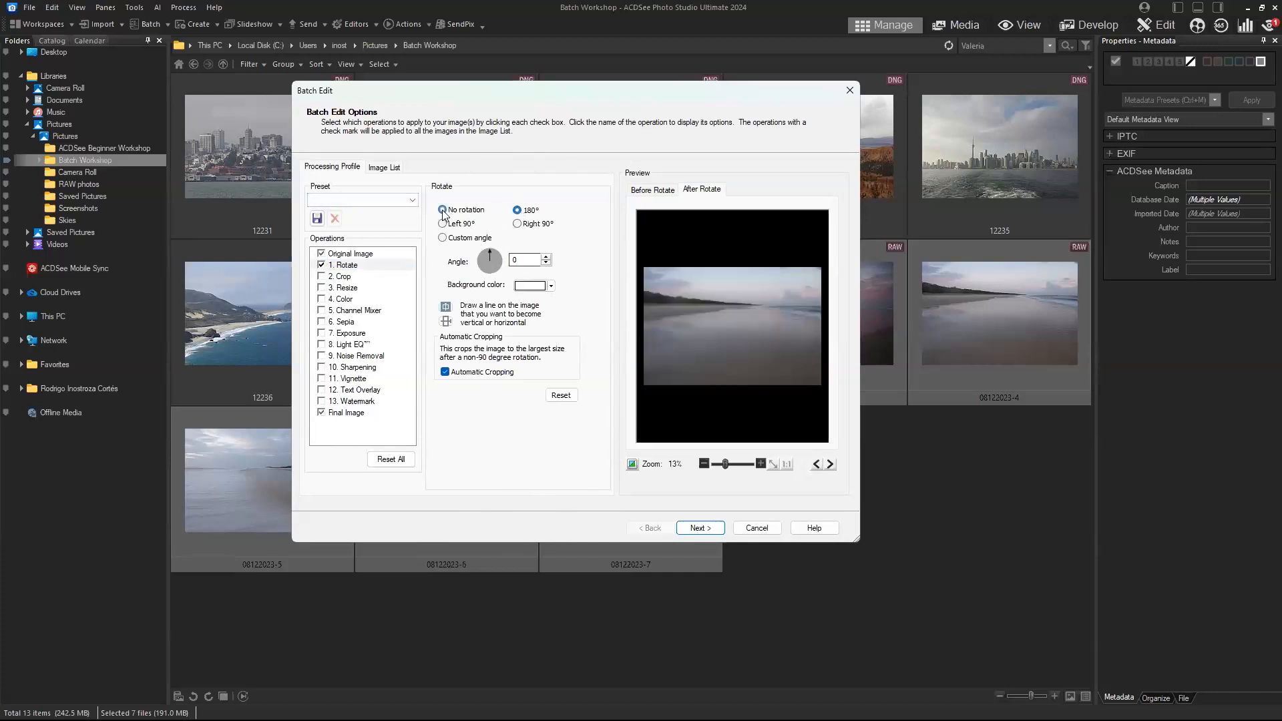
pyautogui.click(442, 239)
pyautogui.moveTo(489, 255)
pyautogui.mouseDown()
pyautogui.moveTo(484, 275)
pyautogui.moveTo(498, 265)
pyautogui.moveTo(491, 253)
pyautogui.mouseUp()
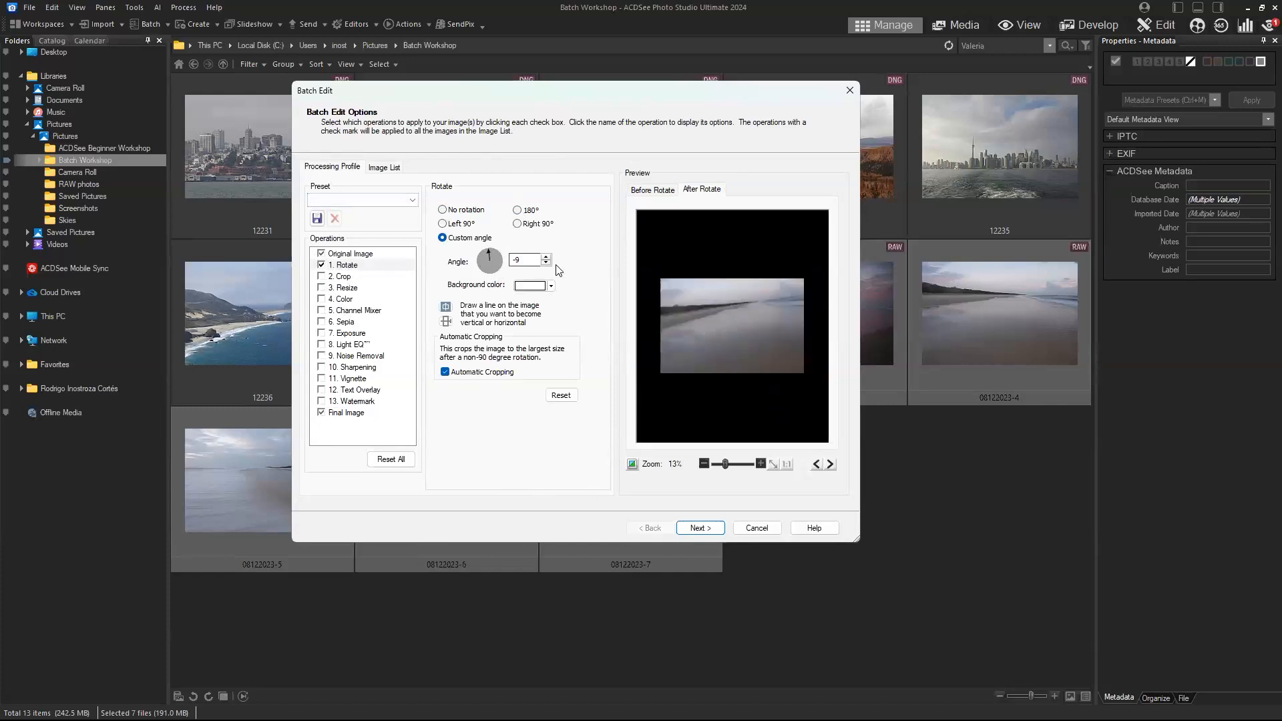
pyautogui.click(321, 265)
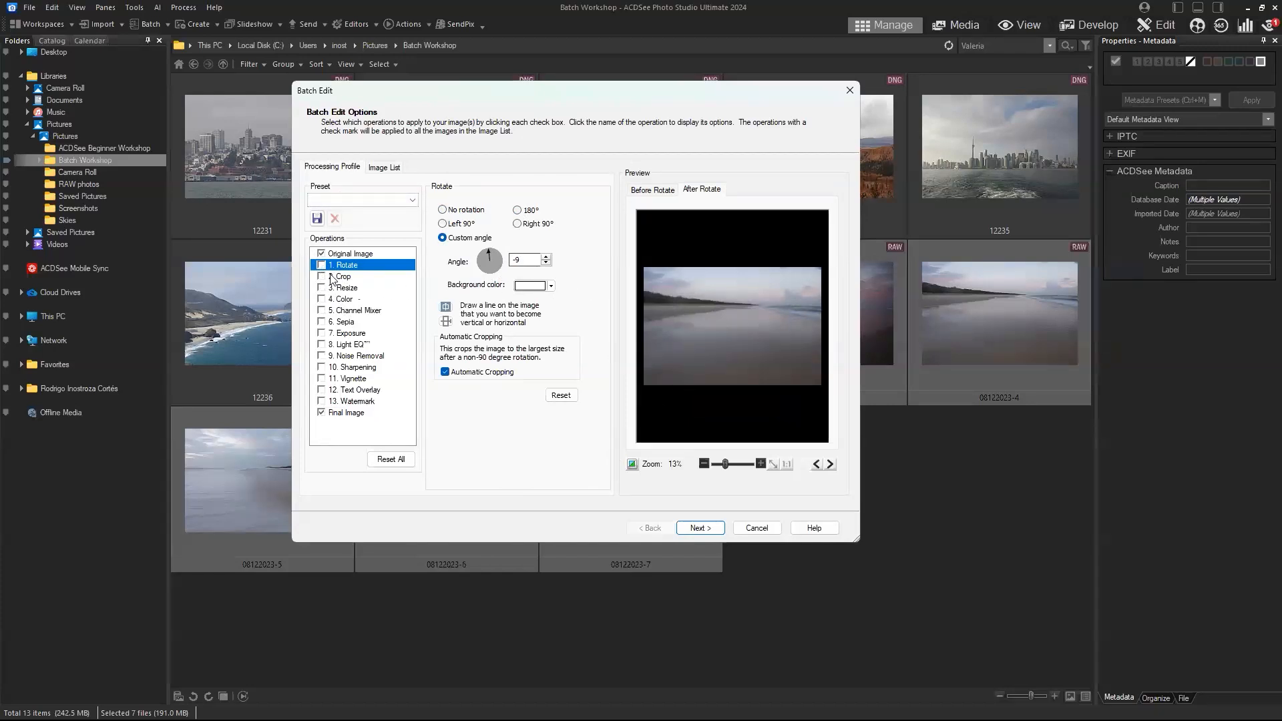
# Look at the cropping proportions, try the Square crop on the preview, and turn the Crop operation off again.
pyautogui.click(352, 277)
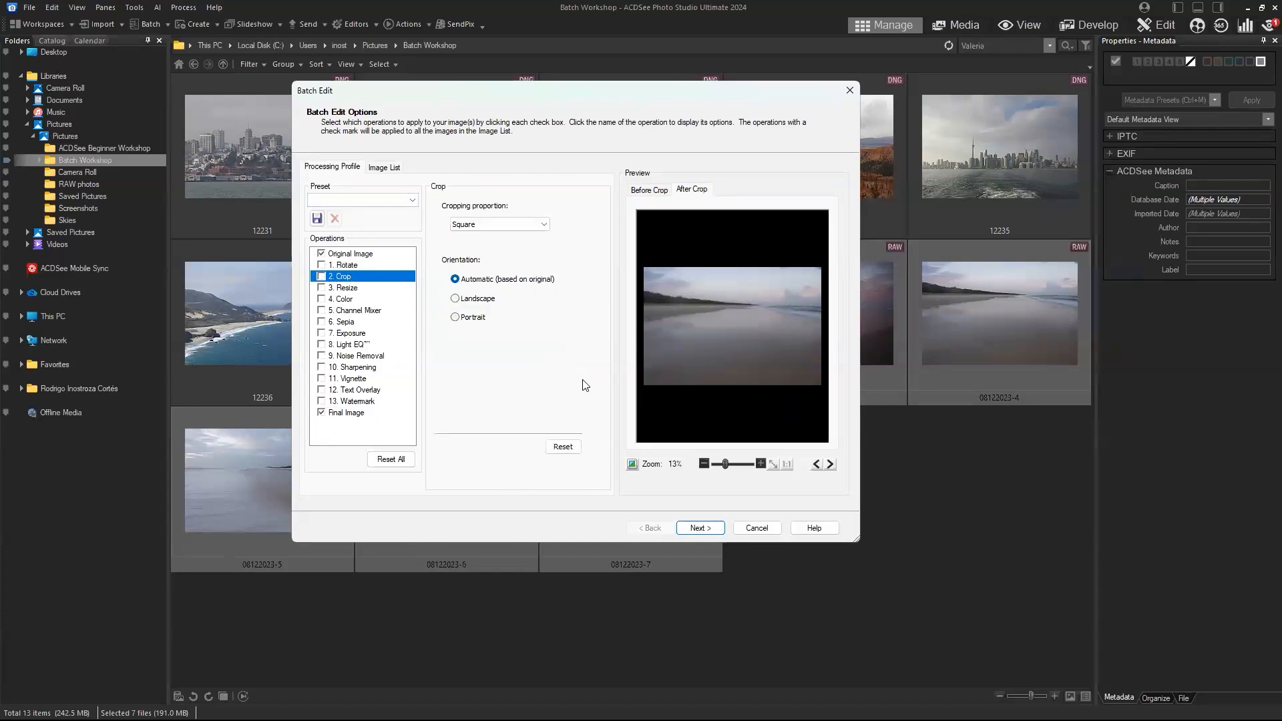
pyautogui.click(544, 226)
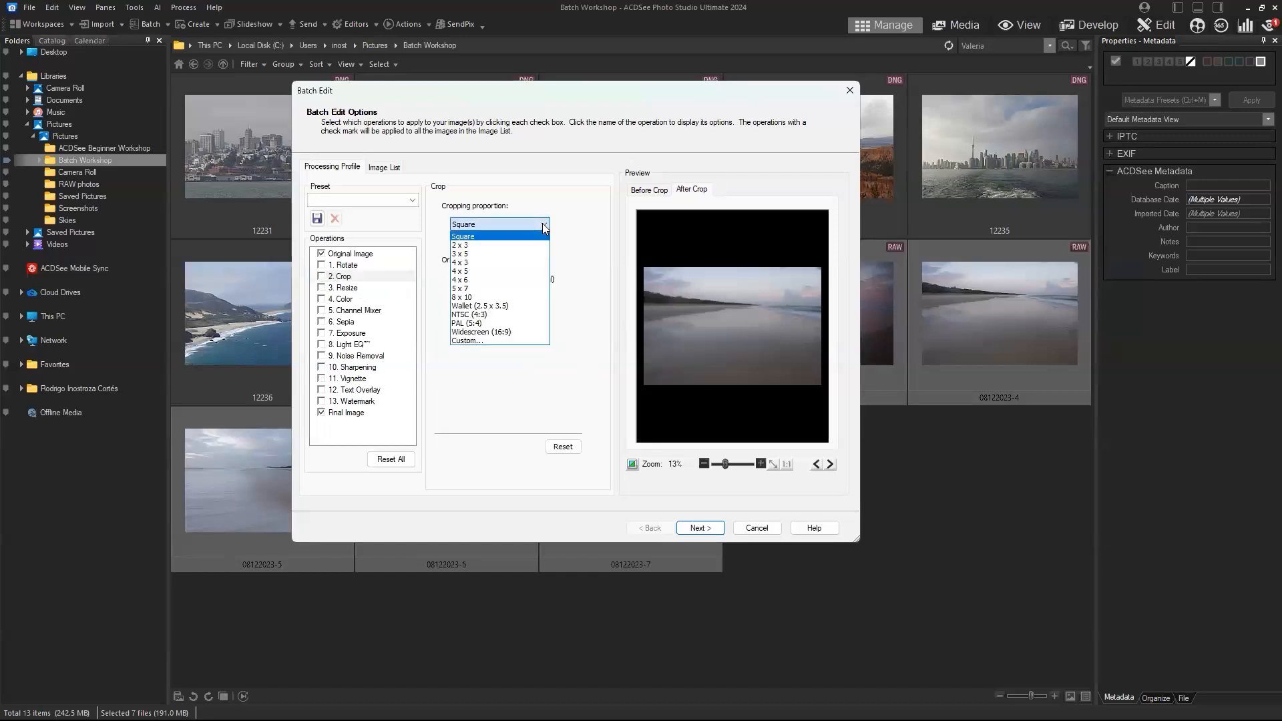
pyautogui.click(584, 225)
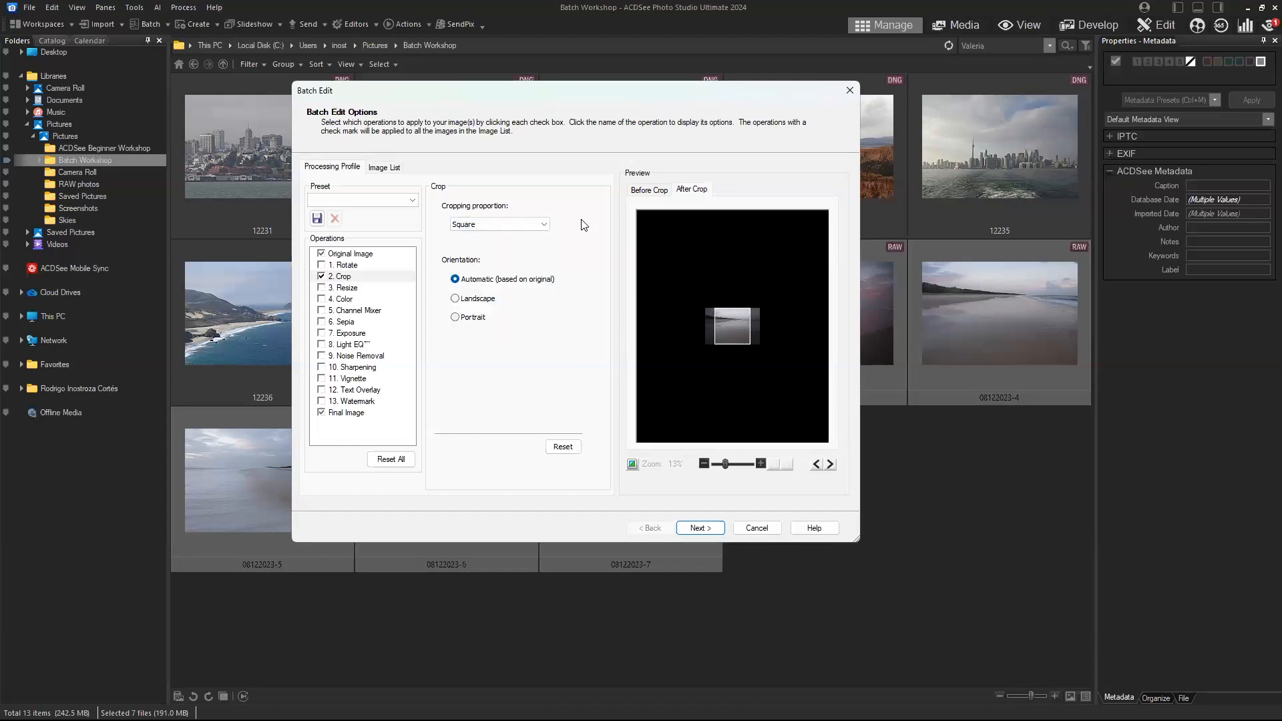
pyautogui.click(321, 277)
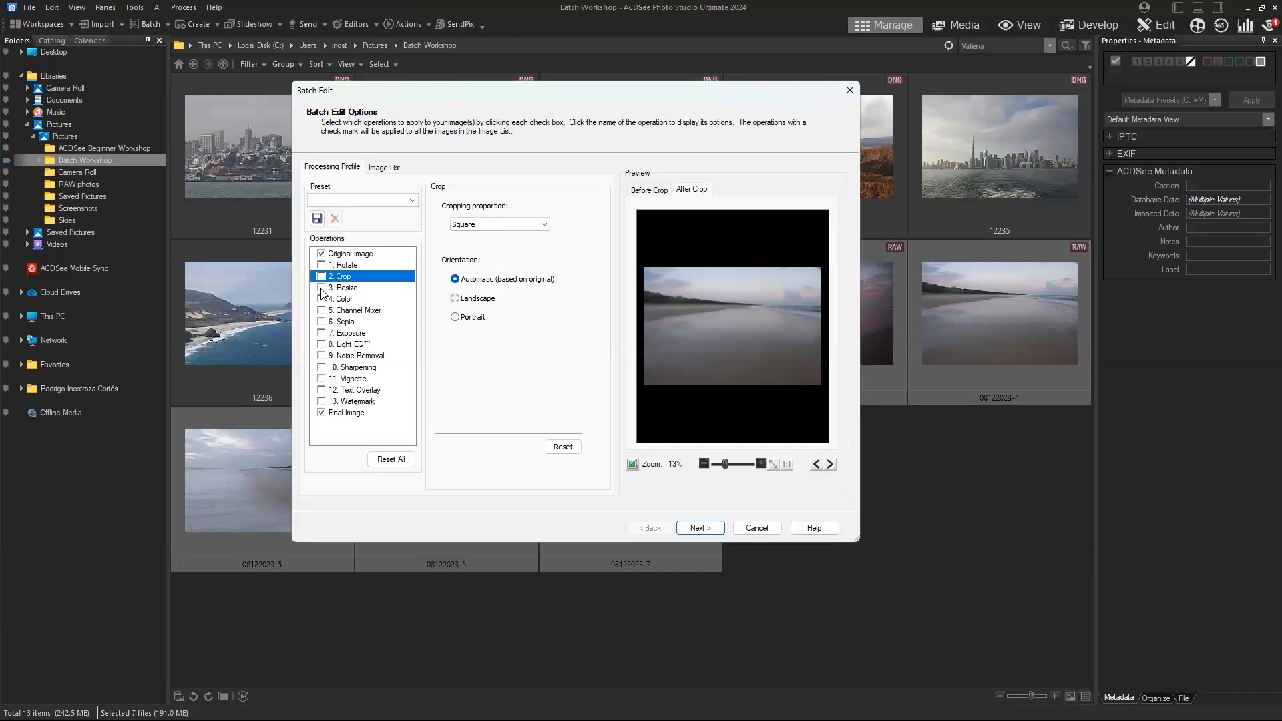
# Enable the Color operation to look at its color cast settings and turn it off again.
pyautogui.click(321, 300)
pyautogui.click(344, 301)
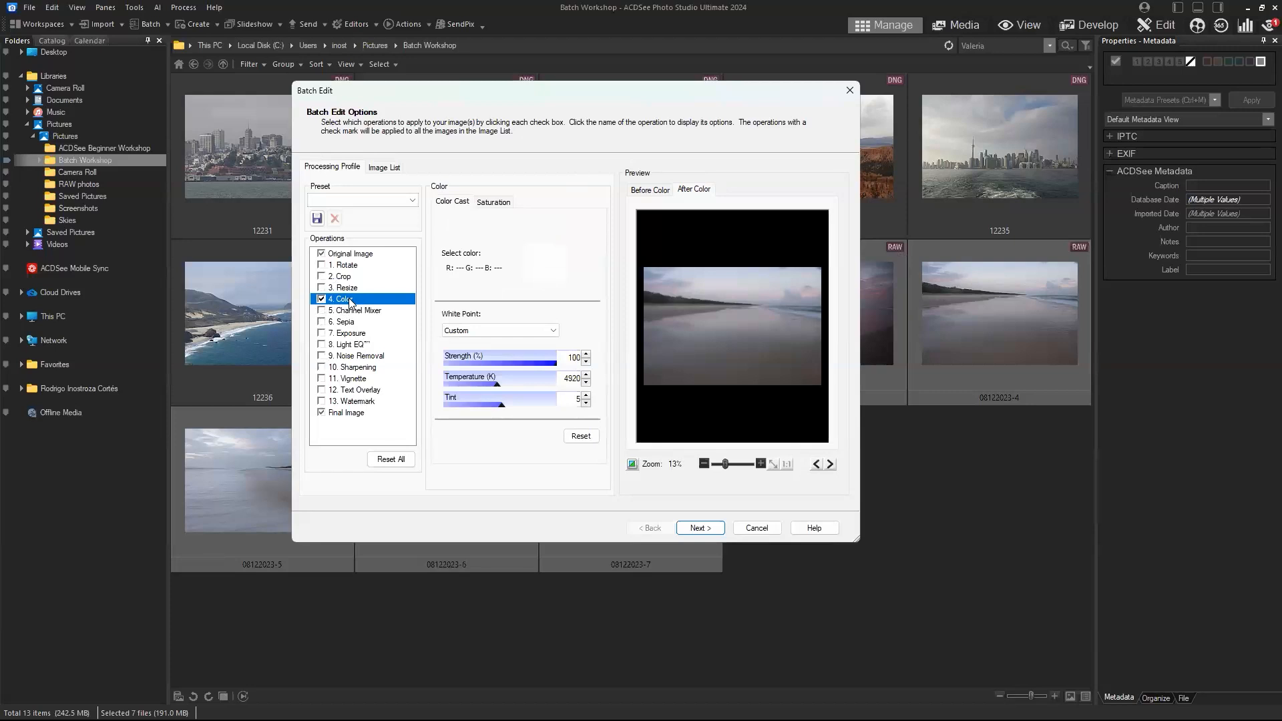
pyautogui.click(322, 299)
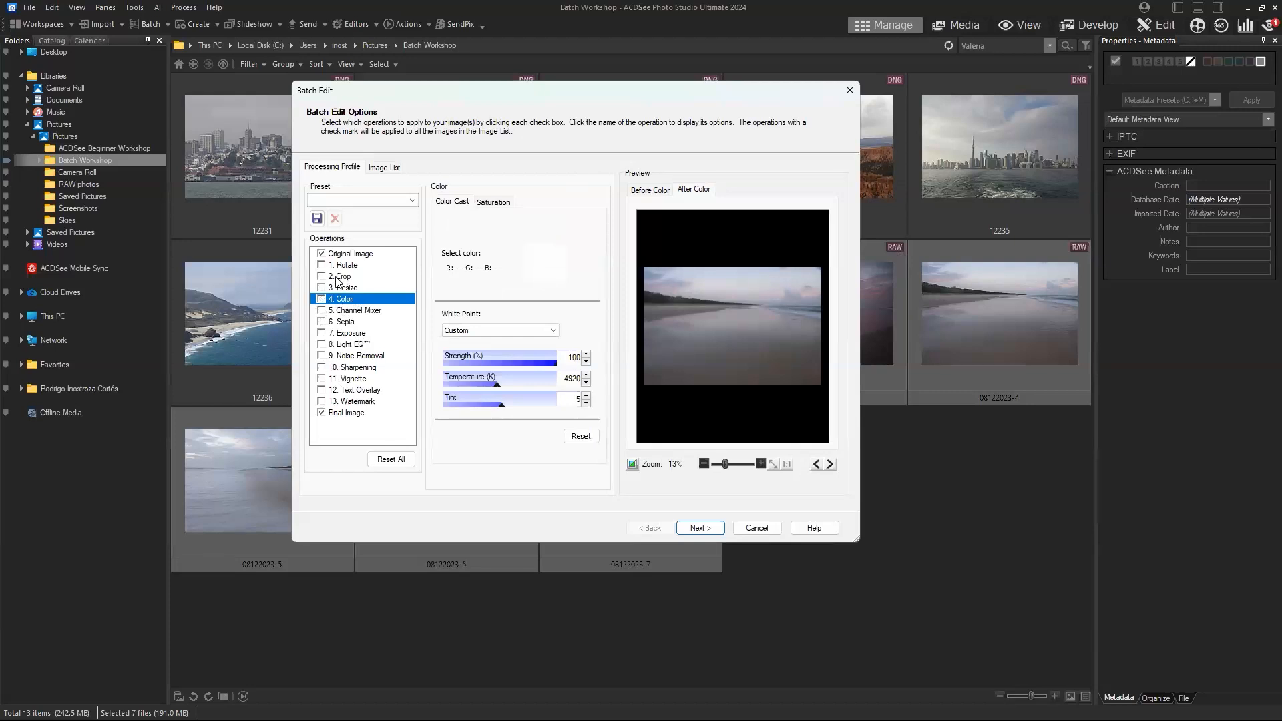
# Enable the Resize operation, resize by Percentage, and set the width to 50 percent with the original aspect ratio preserved.
pyautogui.click(321, 288)
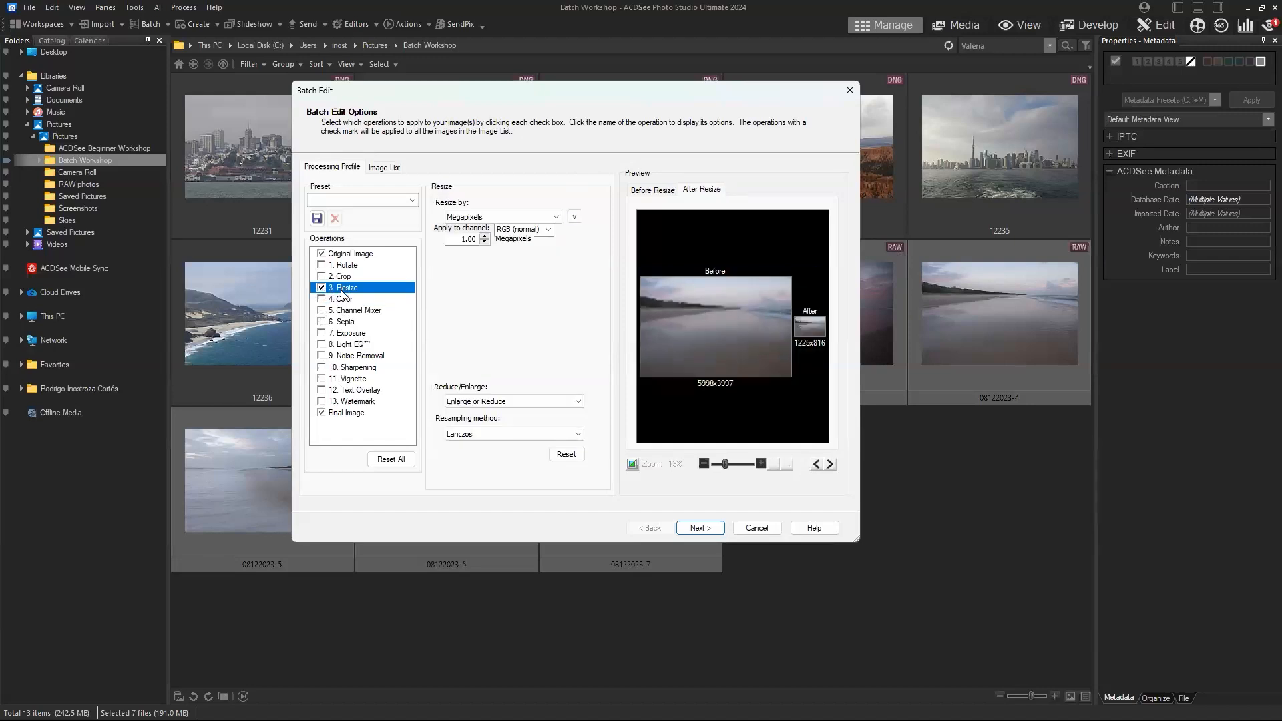
pyautogui.click(453, 218)
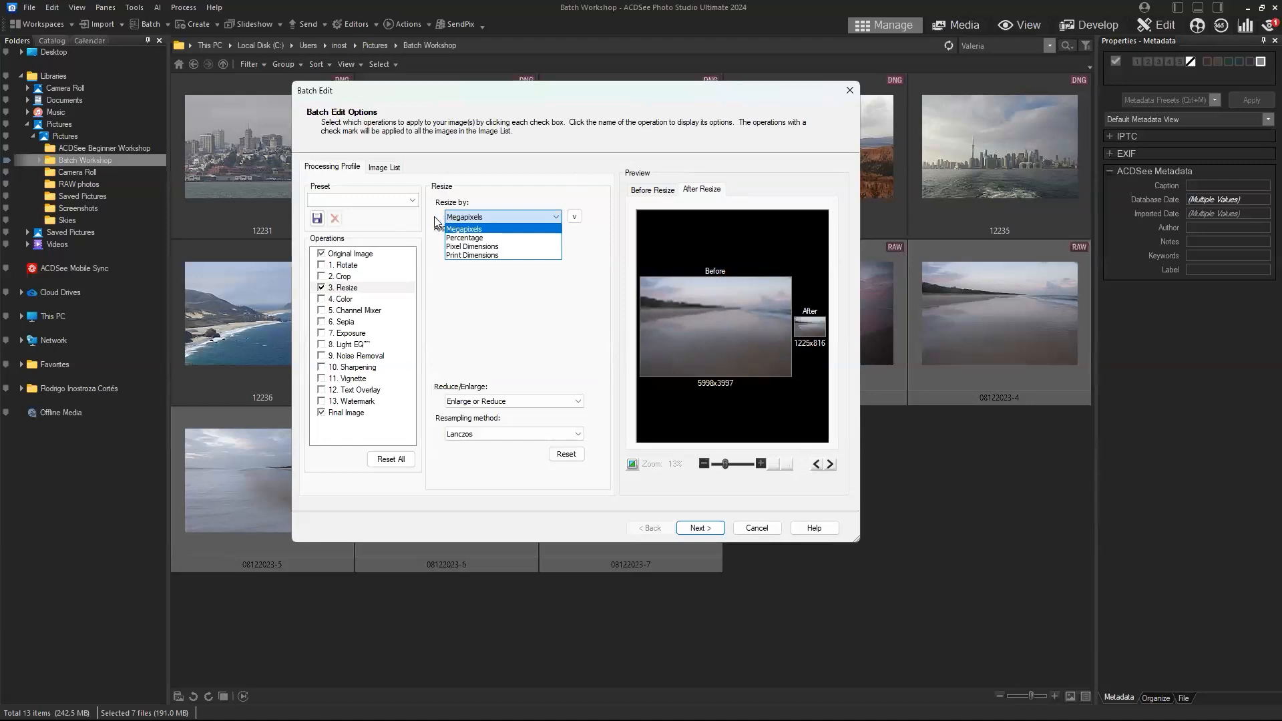
pyautogui.click(459, 317)
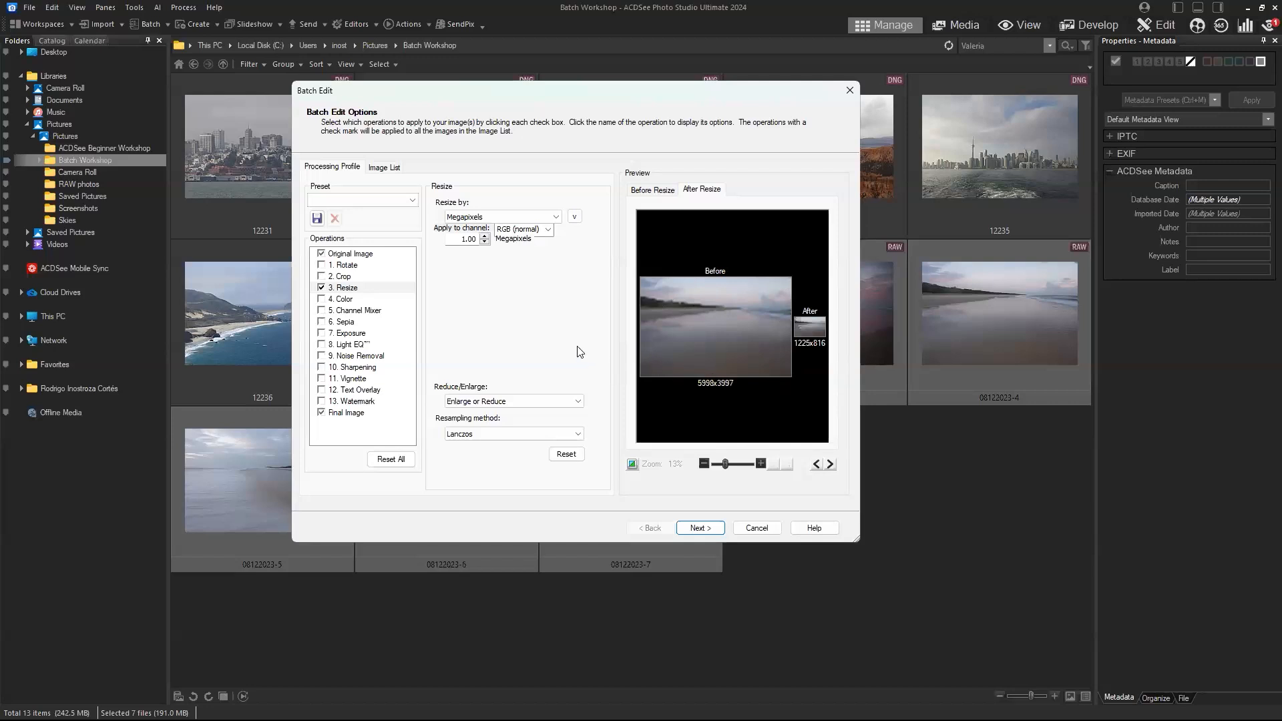
pyautogui.click(457, 218)
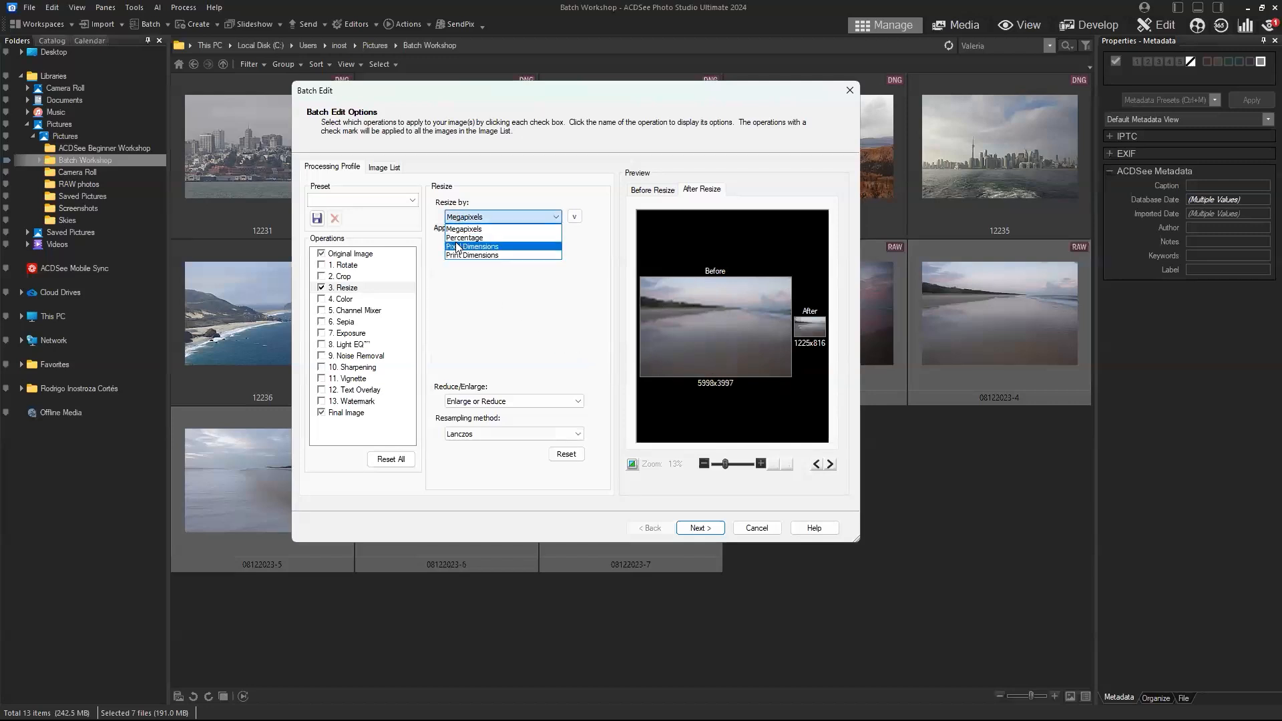
pyautogui.press('Return')
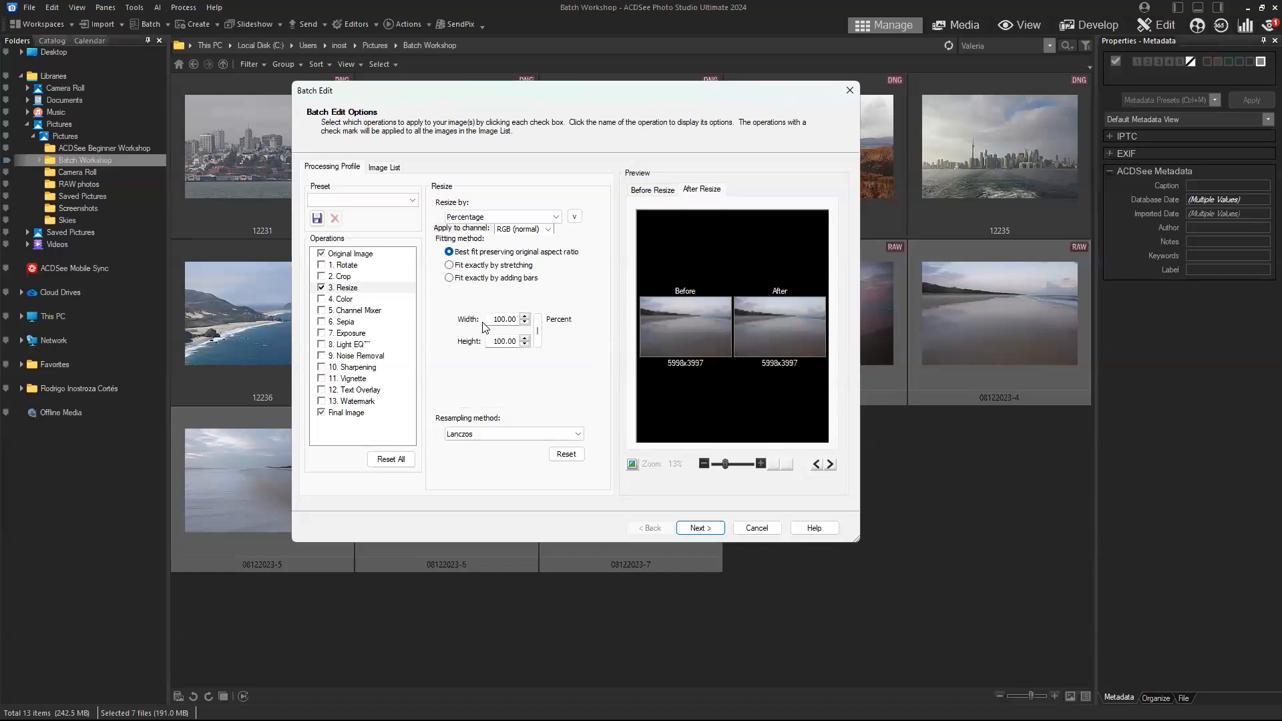
pyautogui.moveTo(495, 319); pyautogui.dragTo(541, 319)
pyautogui.write('50')
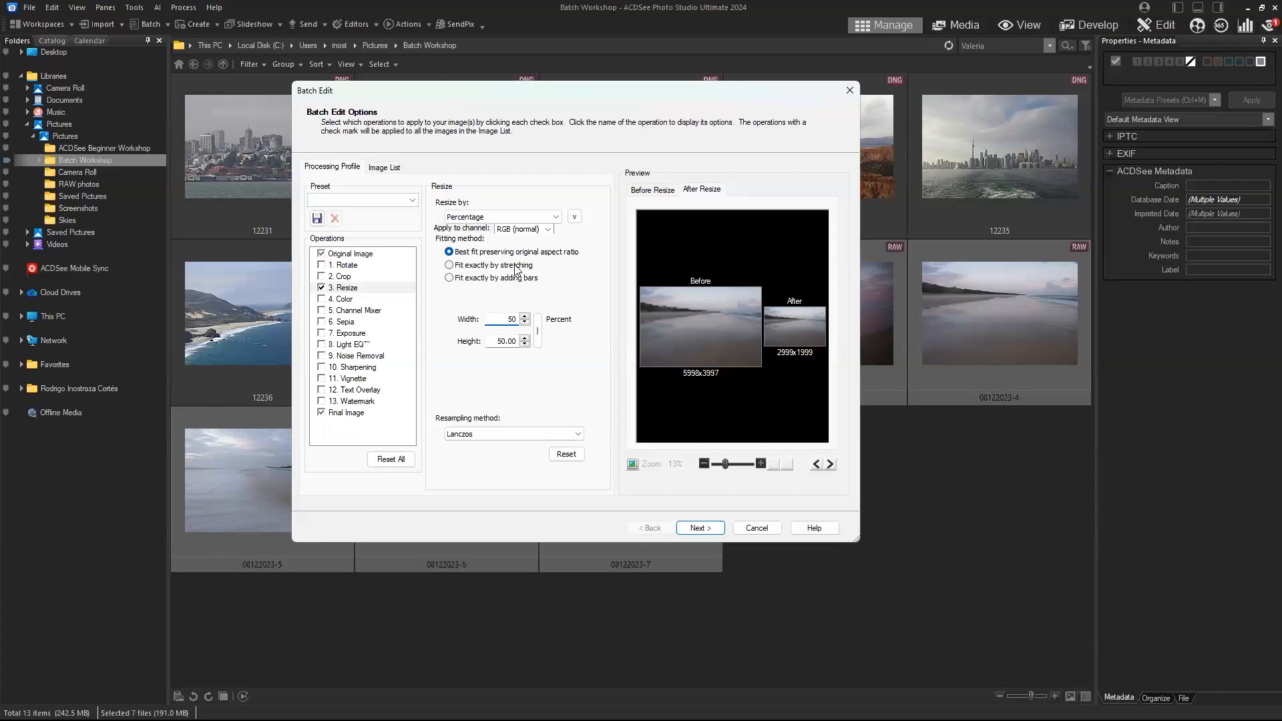
# Try fitting the resize exactly by stretching with the width raised to 80 percent, and turn the Resize operation off after resetting it.
pyautogui.click(516, 267)
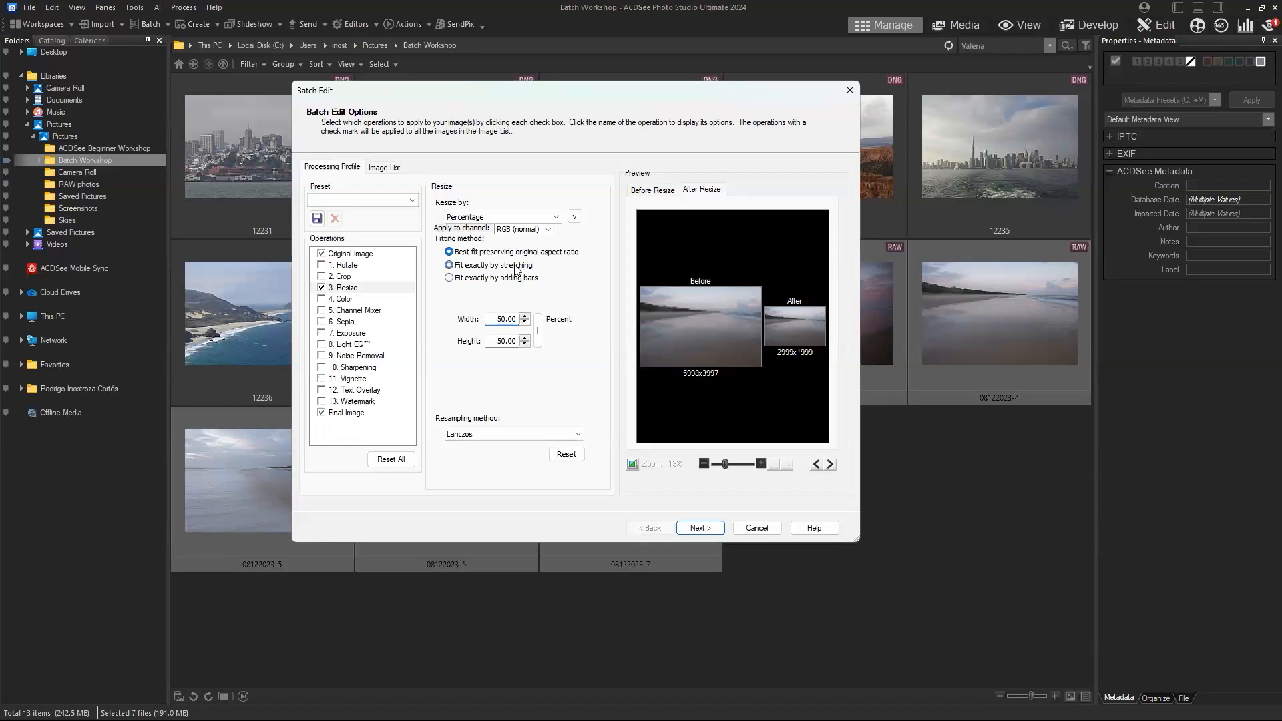
pyautogui.click(525, 317)
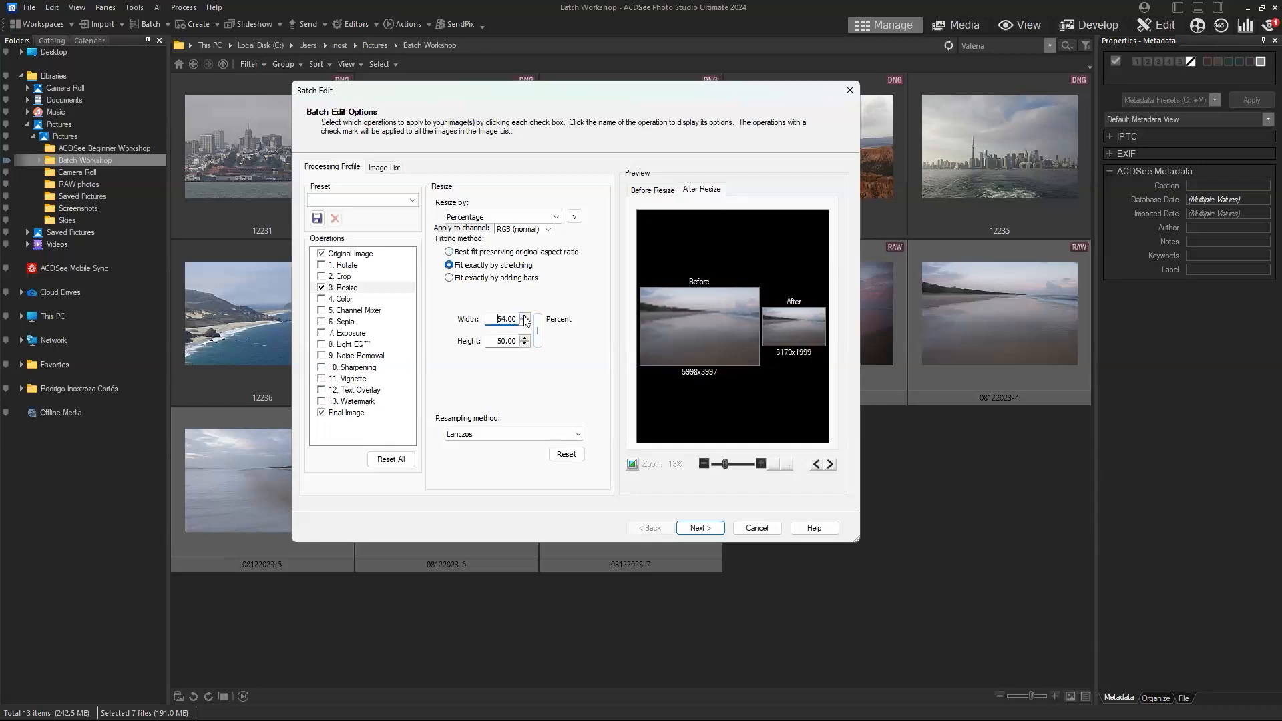
pyautogui.click(525, 317)
pyautogui.click(525, 317)
pyautogui.click(526, 317)
pyautogui.click(527, 316)
pyautogui.click(527, 317)
pyautogui.click(526, 317)
pyautogui.click(526, 316)
pyautogui.click(526, 316)
pyautogui.click(527, 317)
pyautogui.click(526, 317)
pyautogui.click(526, 317)
pyautogui.click(526, 317)
pyautogui.click(526, 316)
pyautogui.click(527, 317)
pyautogui.click(526, 316)
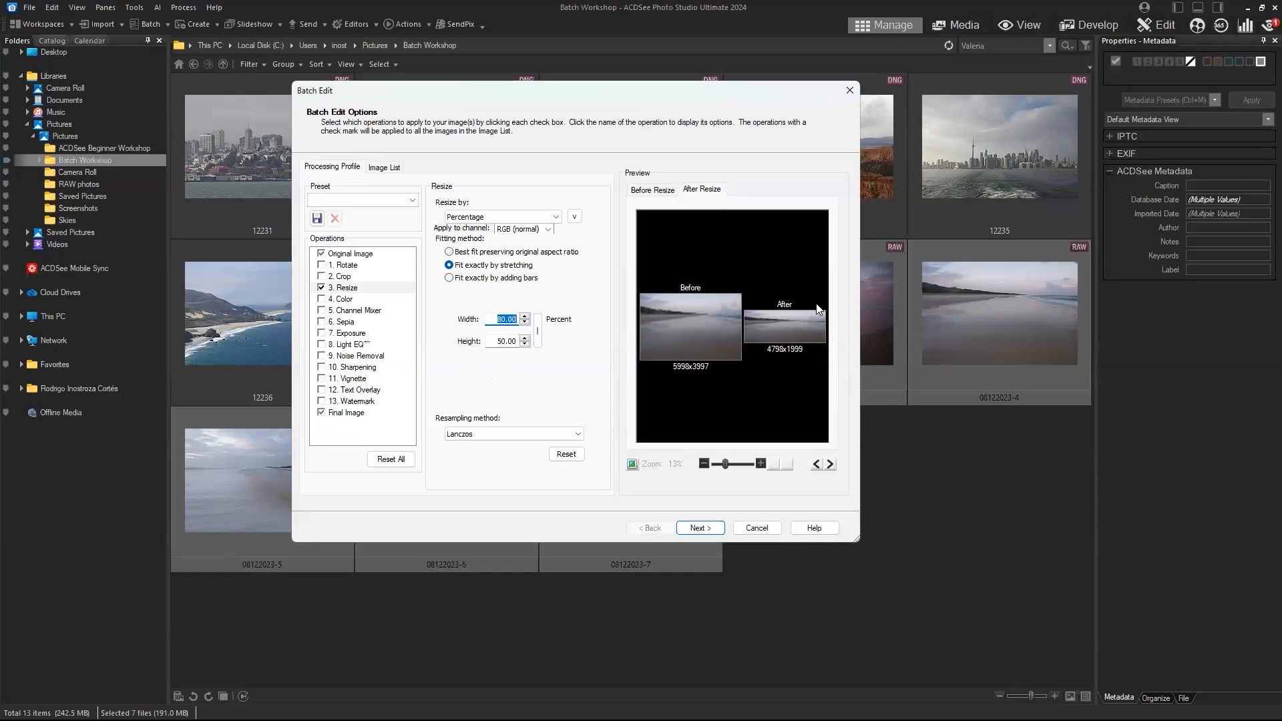
pyautogui.click(575, 459)
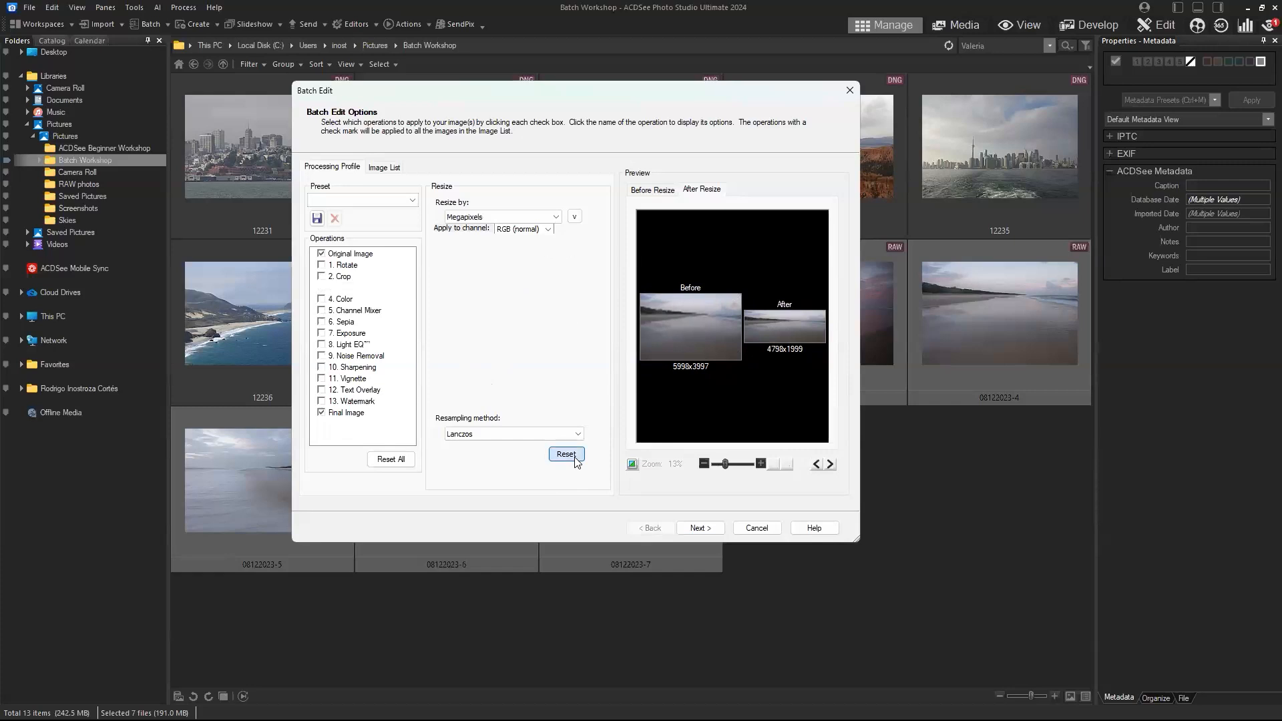
pyautogui.click(321, 289)
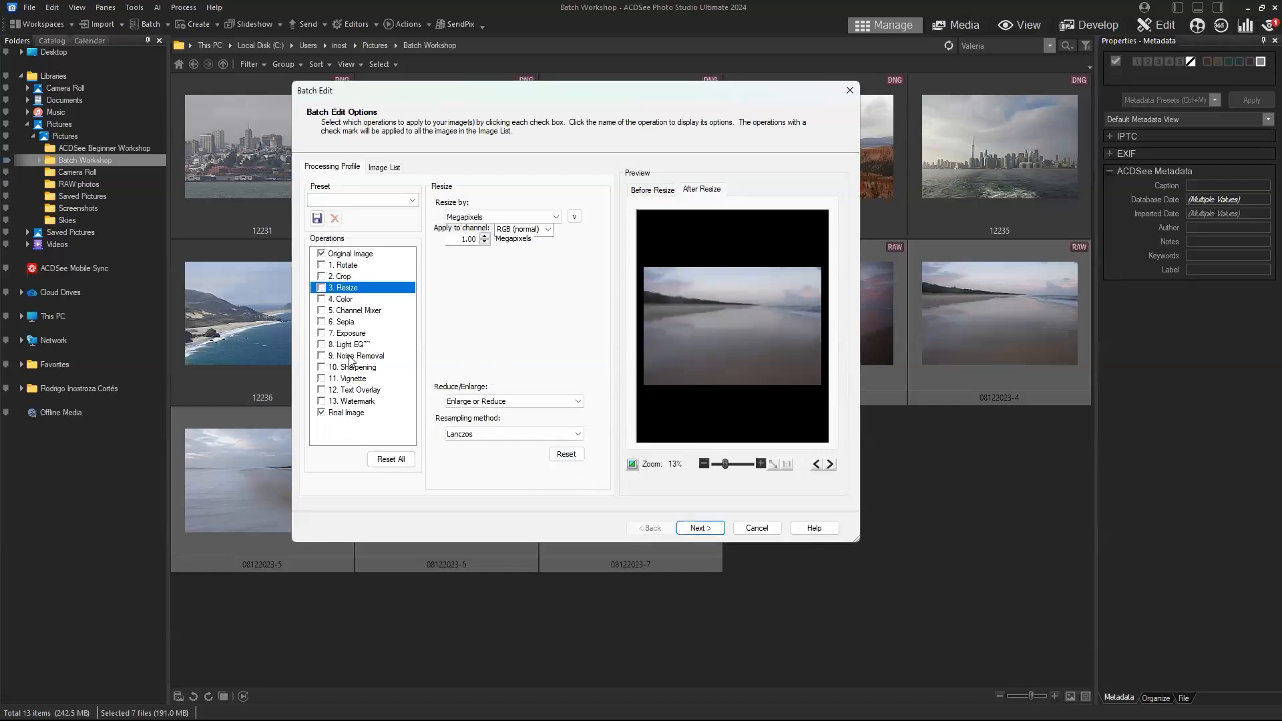
# Try the Rotate, Resize and Sepia operations enabled together, preview another image, and turn the three operations off again.
pyautogui.click(348, 268)
pyautogui.click(321, 265)
pyautogui.click(321, 288)
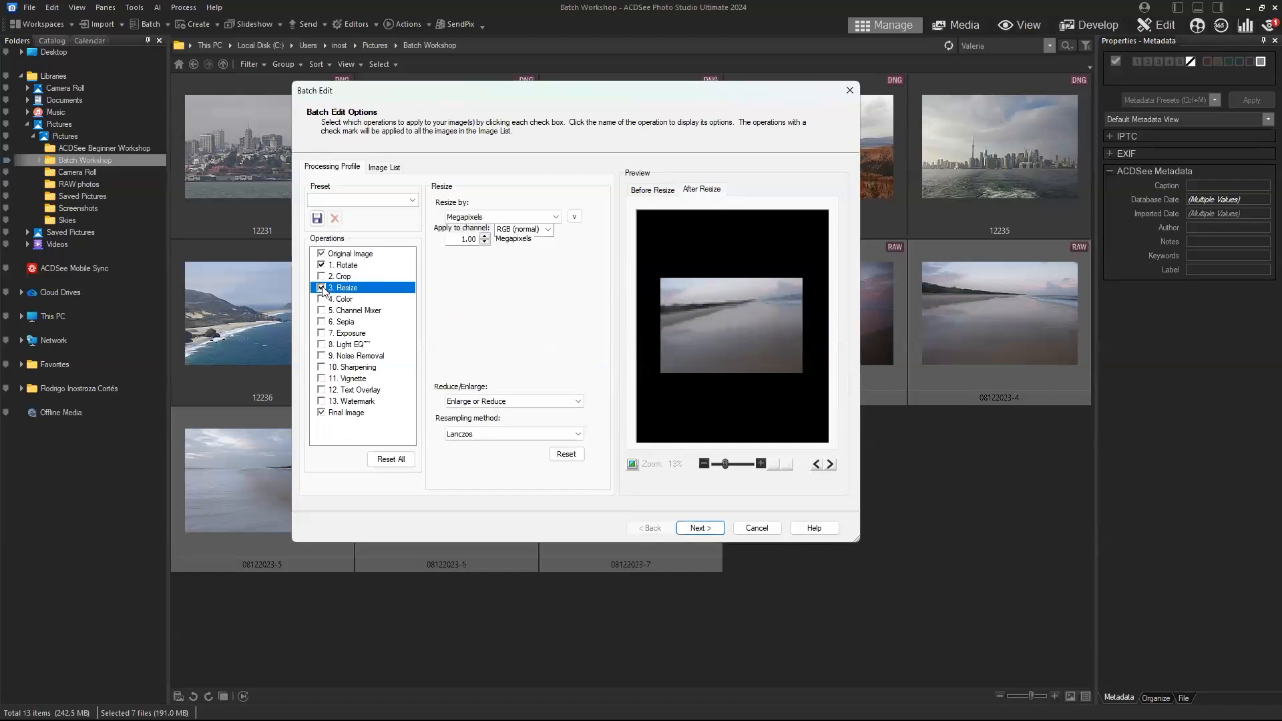
pyautogui.click(321, 324)
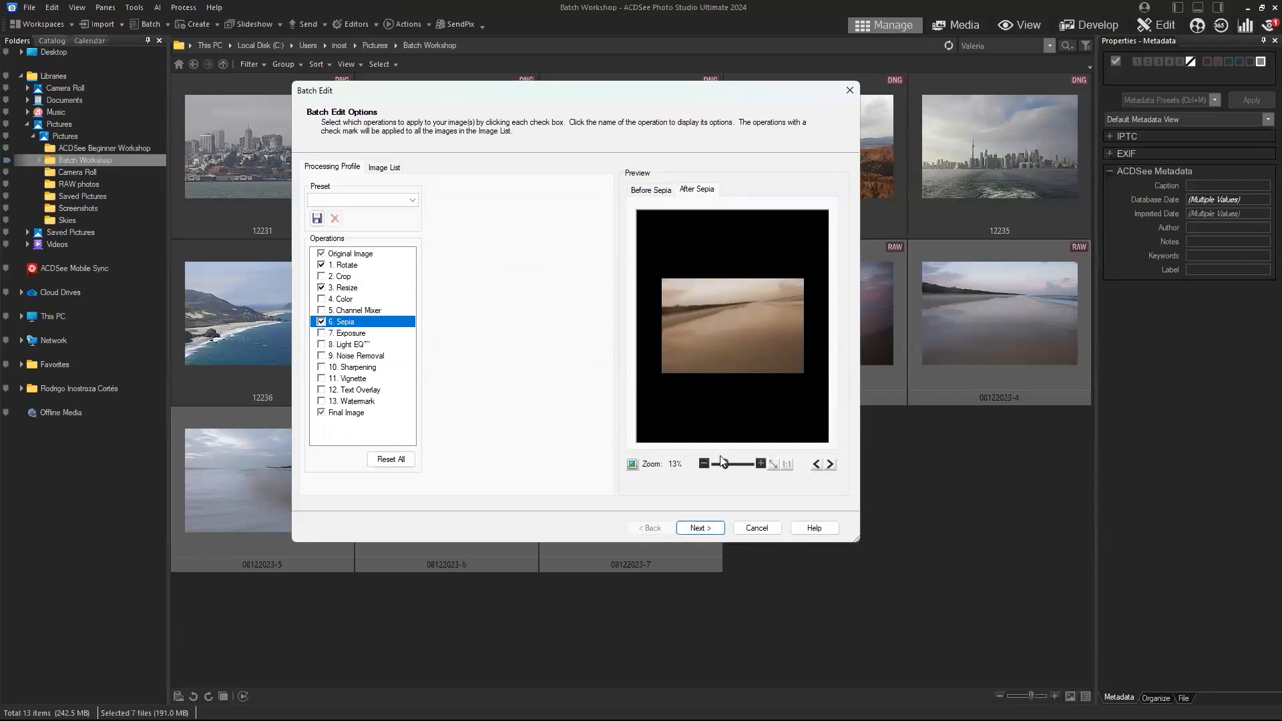
pyautogui.click(831, 466)
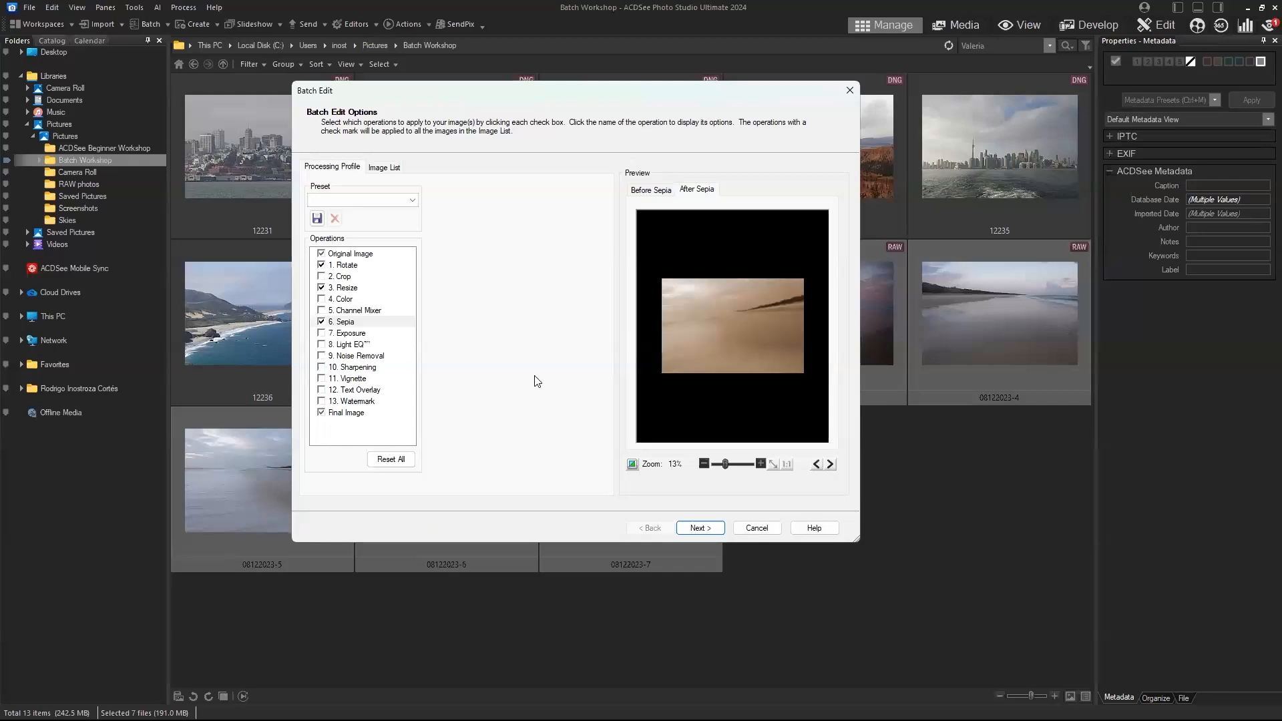
pyautogui.click(321, 322)
# Look through the white point options in the Color operation's color cast settings.
pyautogui.click(346, 299)
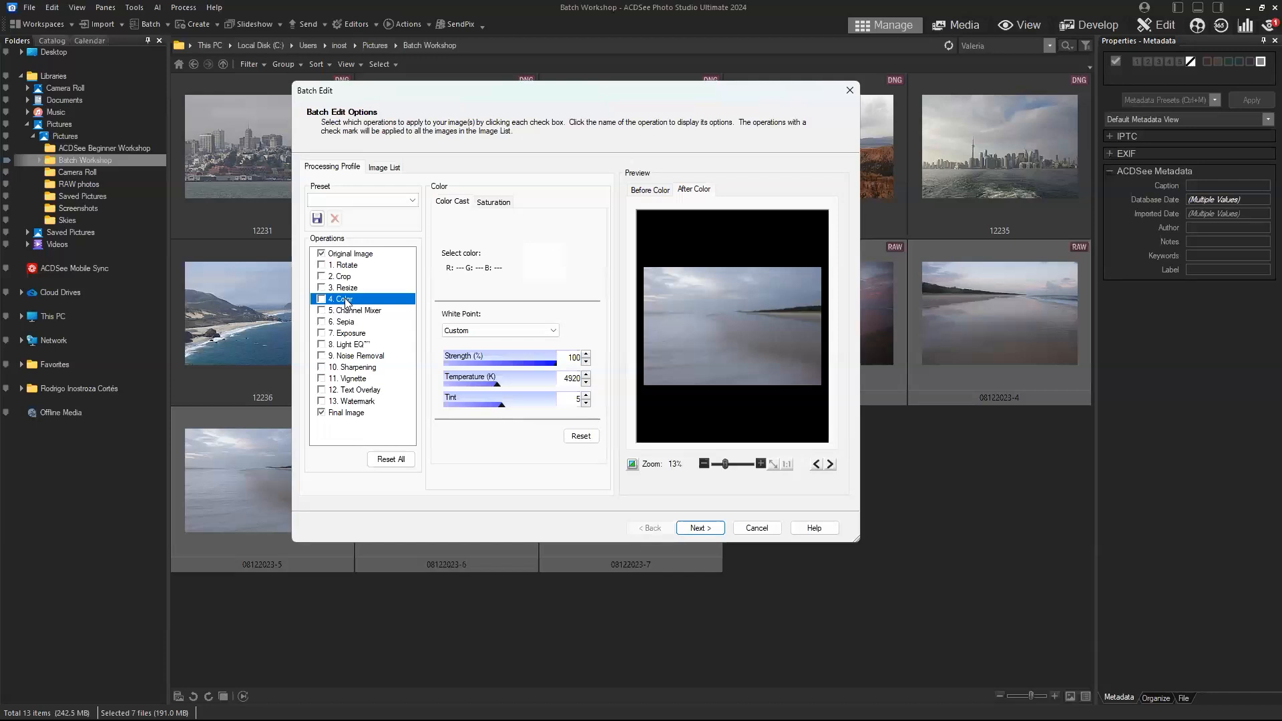
pyautogui.click(321, 299)
pyautogui.click(505, 331)
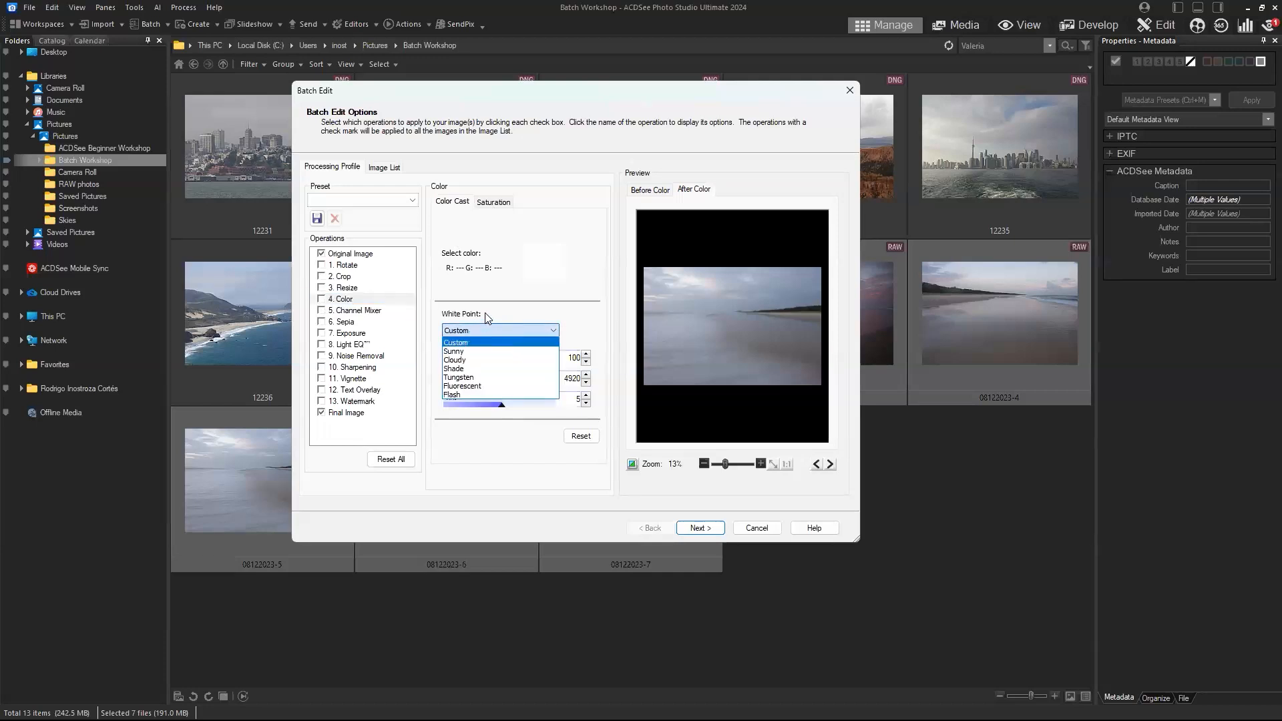
pyautogui.click(446, 315)
pyautogui.click(460, 331)
pyautogui.click(529, 315)
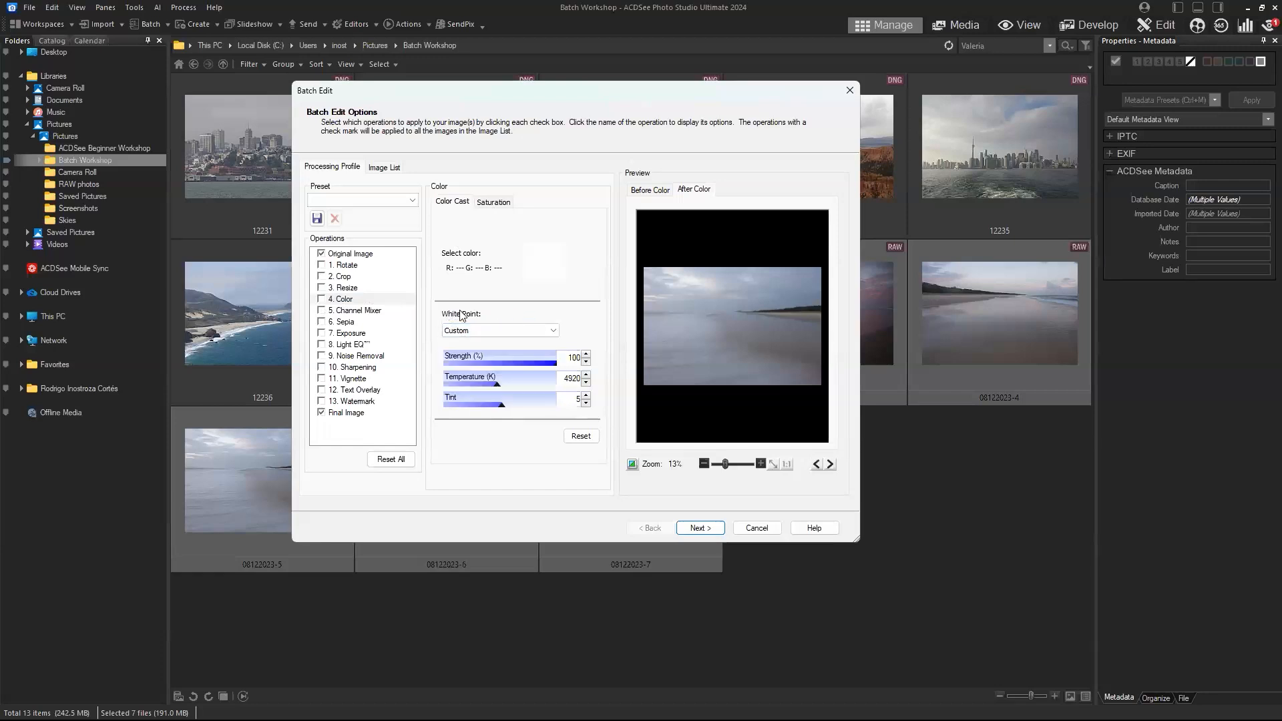
# Enable the Color operation and try the Cloudy, Sunny and Shade white points on the preview.
pyautogui.click(323, 299)
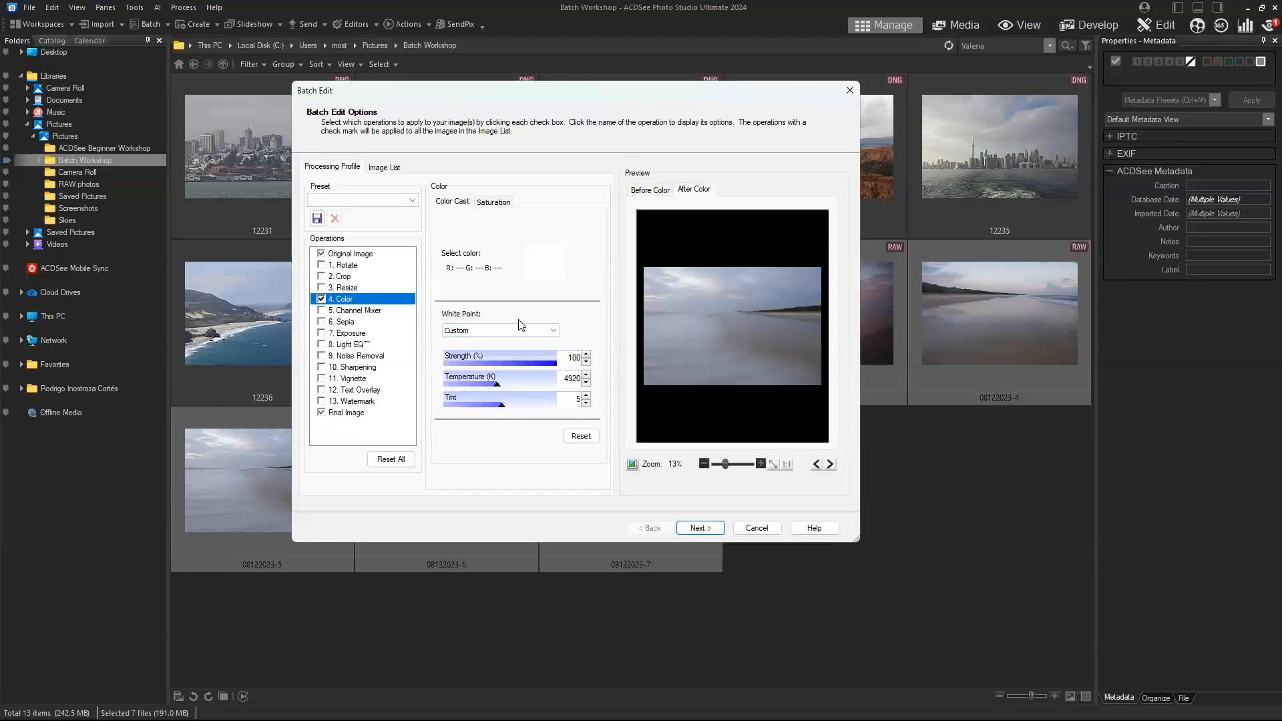
pyautogui.click(553, 329)
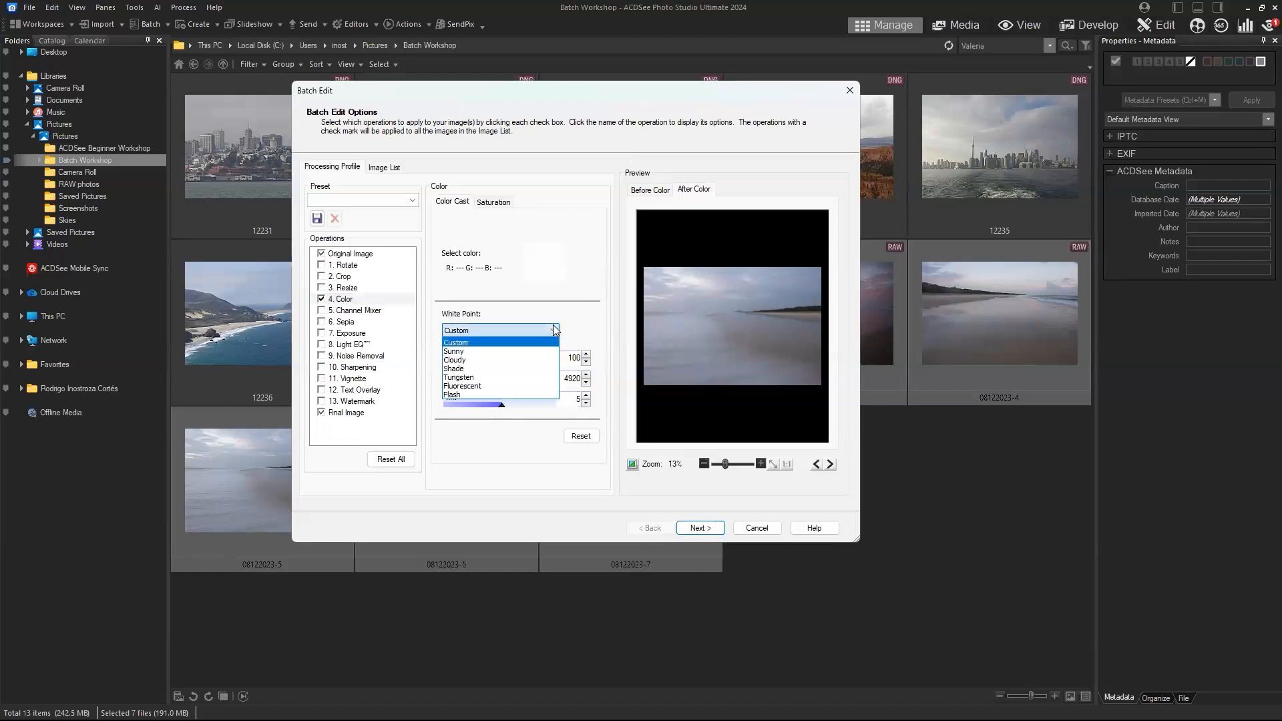
pyautogui.click(546, 361)
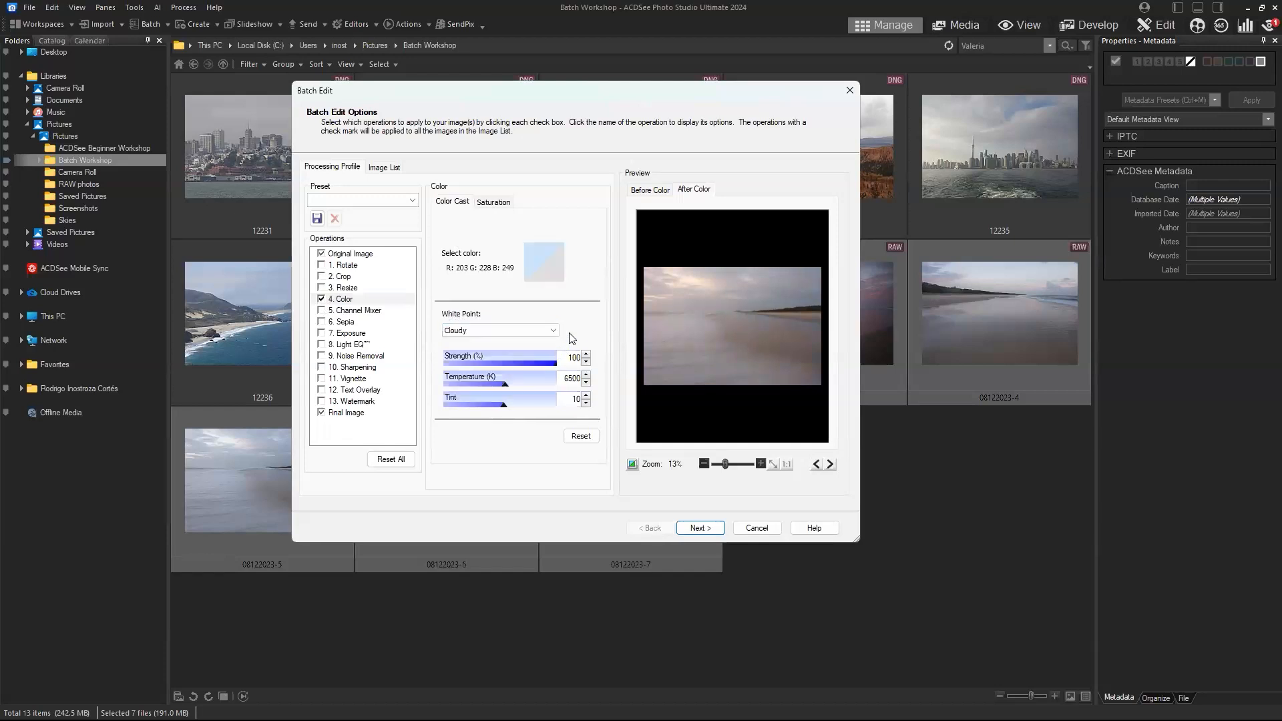
pyautogui.click(549, 332)
pyautogui.click(547, 350)
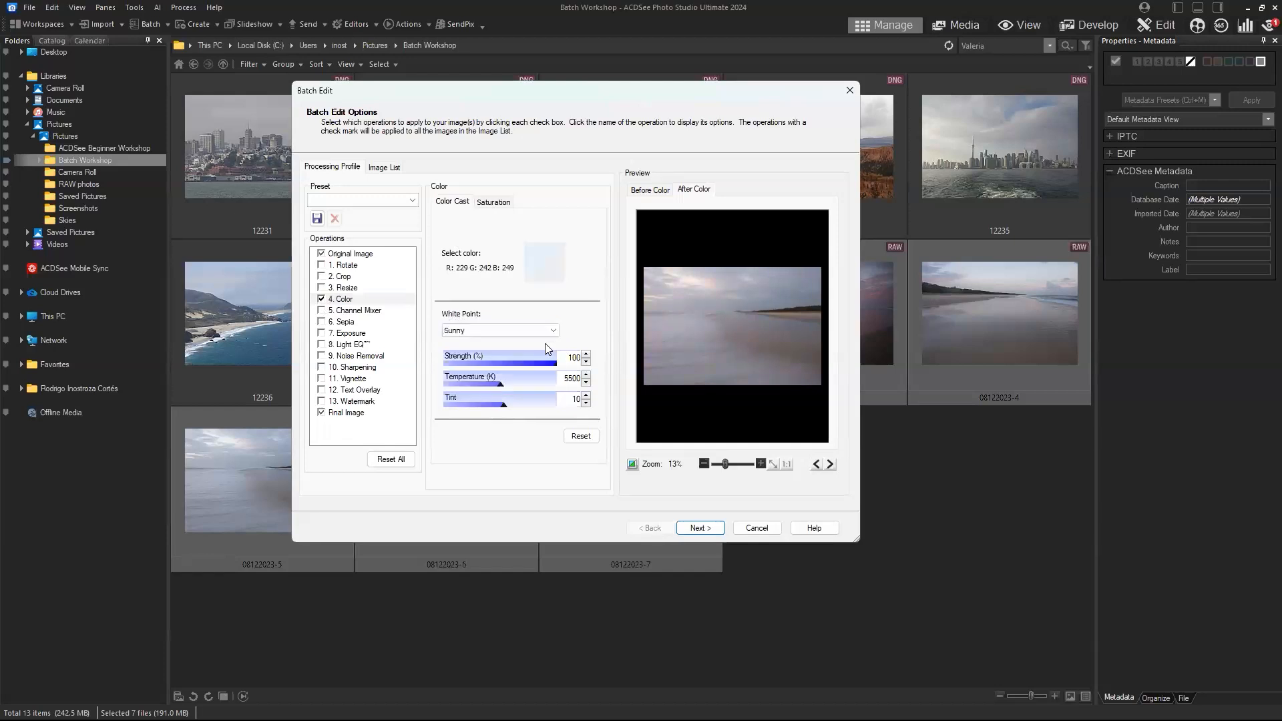
pyautogui.click(554, 334)
pyautogui.click(538, 370)
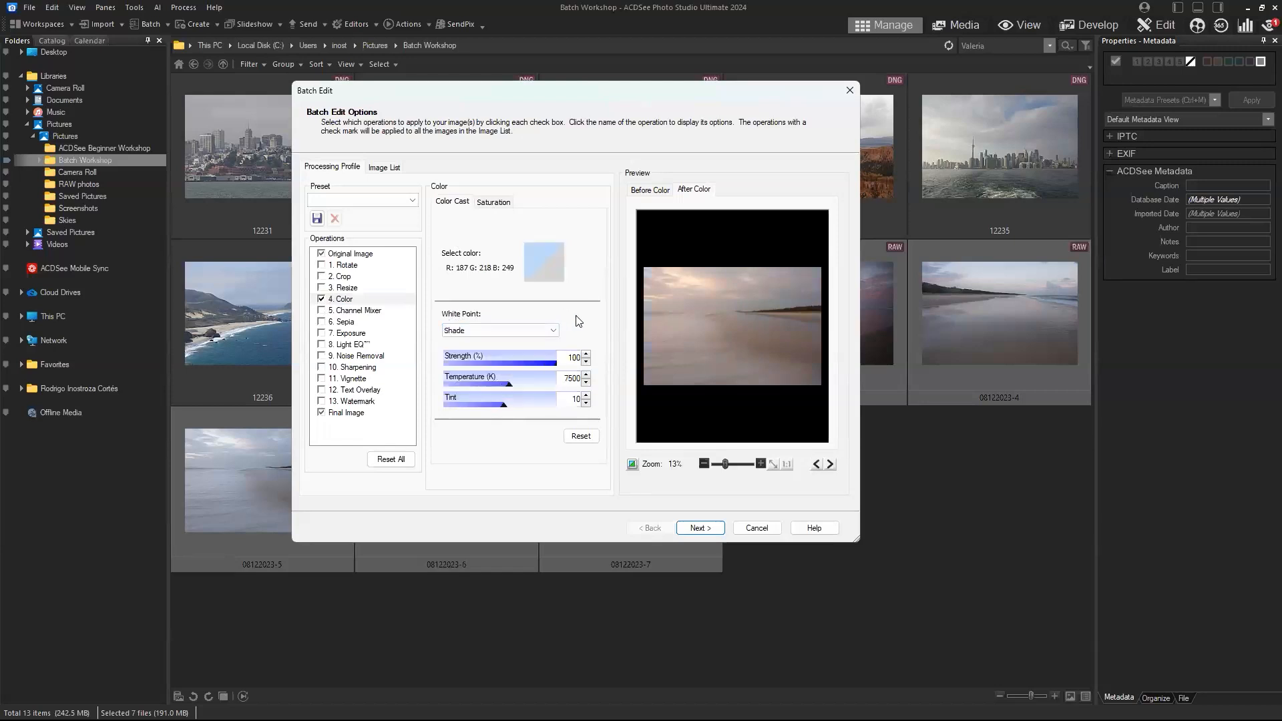
# Try a color temperature of 2610 K, raise it to 25000 K, and change the tint to 132 and back to -1.
pyautogui.moveTo(458, 372); pyautogui.dragTo(456, 373)
pyautogui.moveTo(553, 374); pyautogui.dragTo(474, 386)
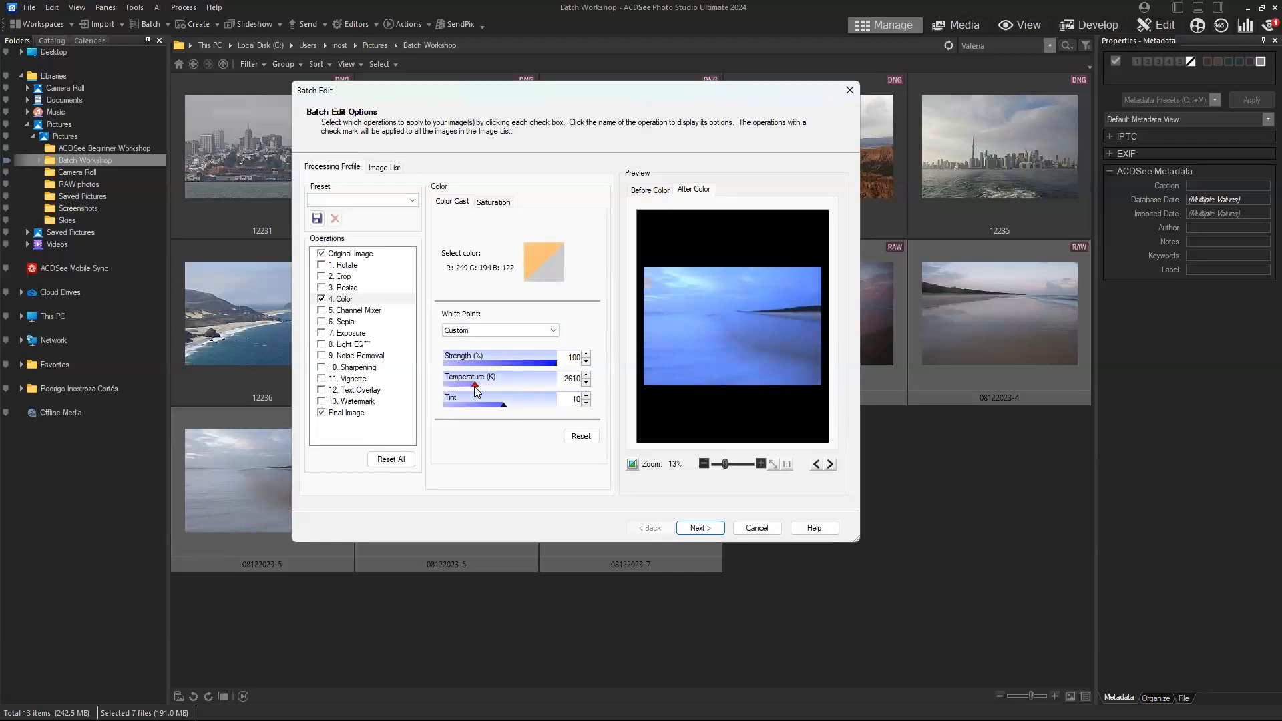
pyautogui.moveTo(474, 386); pyautogui.dragTo(538, 387)
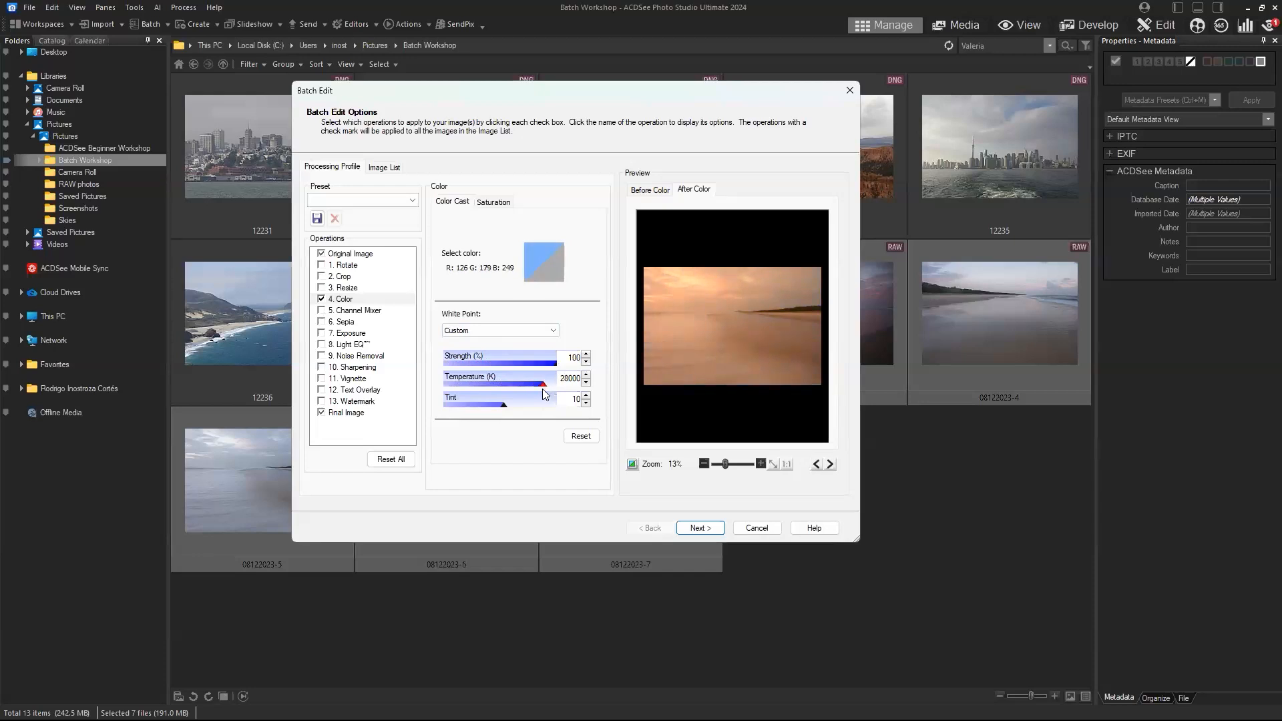
pyautogui.moveTo(543, 390); pyautogui.dragTo(553, 417)
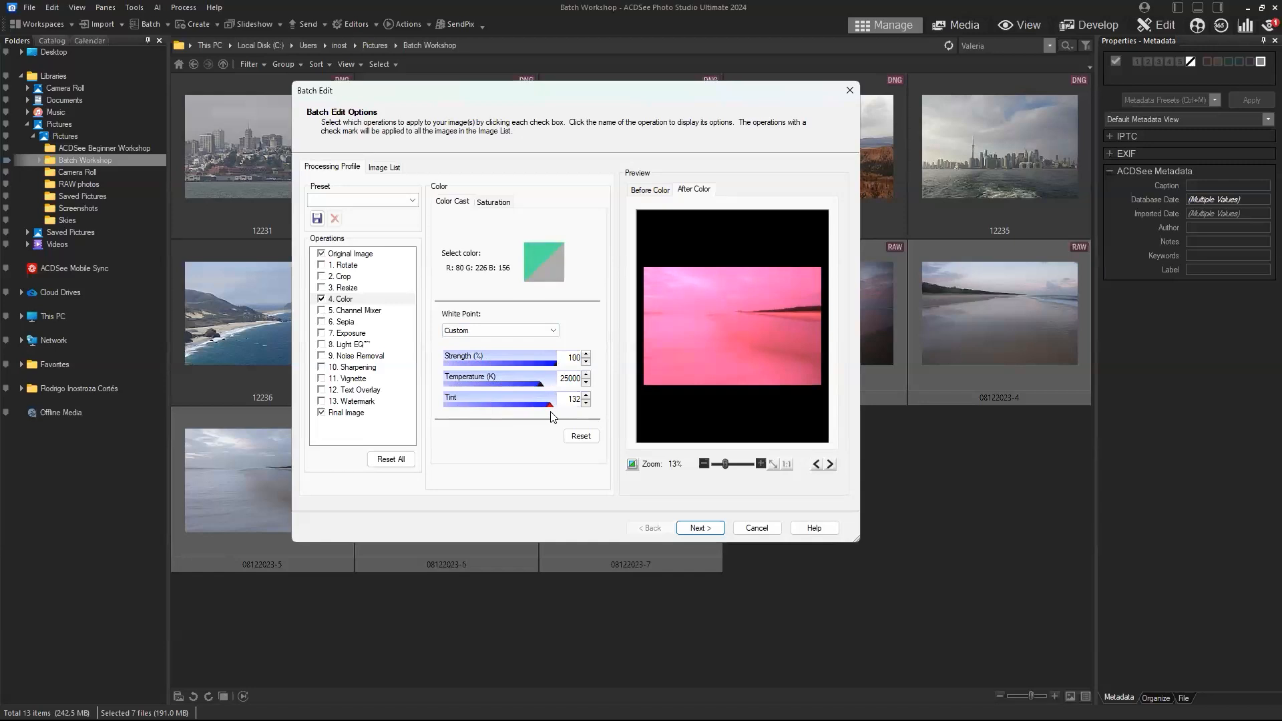
pyautogui.moveTo(552, 417); pyautogui.dragTo(502, 426)
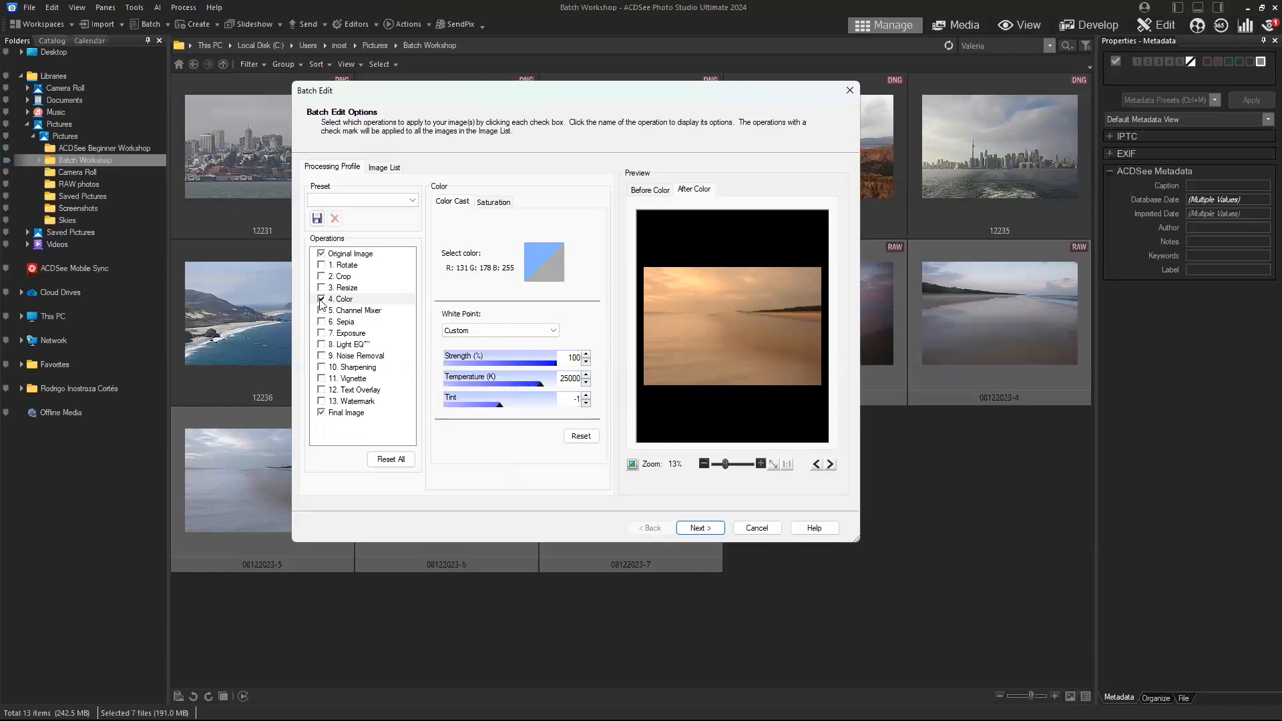
# Try a saturation amount of 100, reset it, and turn the Color operation off.
pyautogui.click(506, 203)
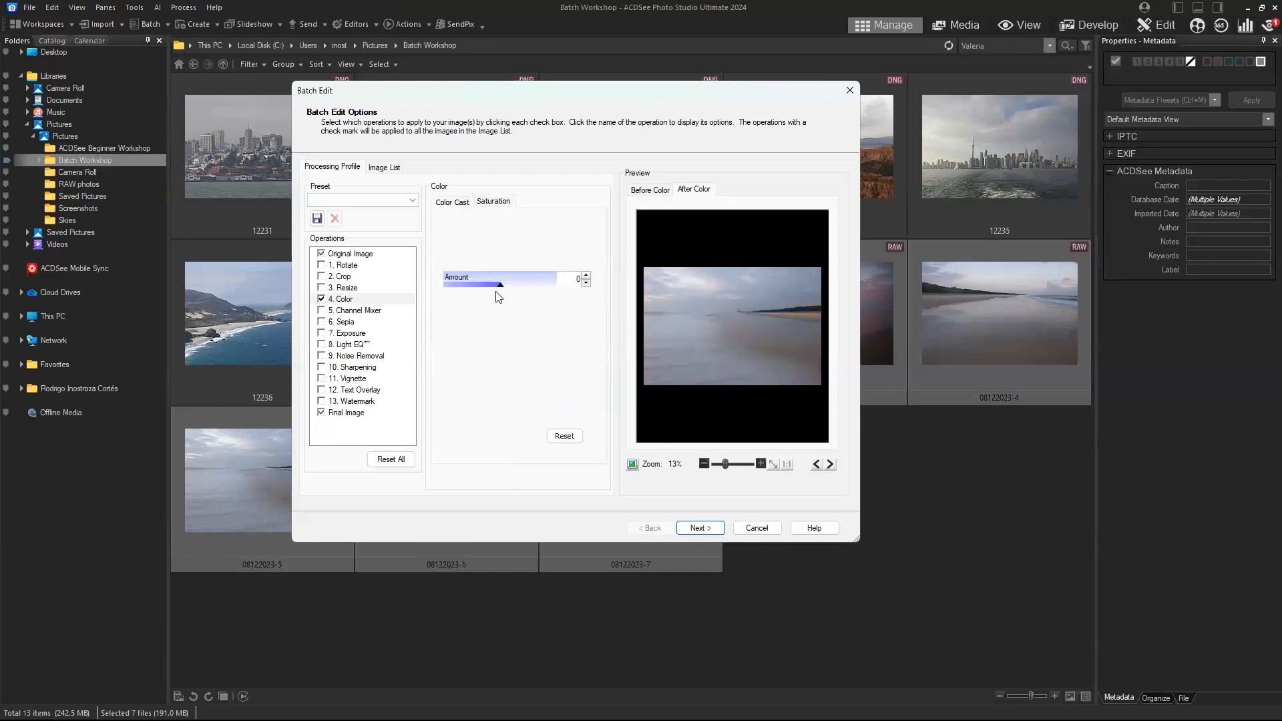
pyautogui.moveTo(502, 289); pyautogui.dragTo(561, 315)
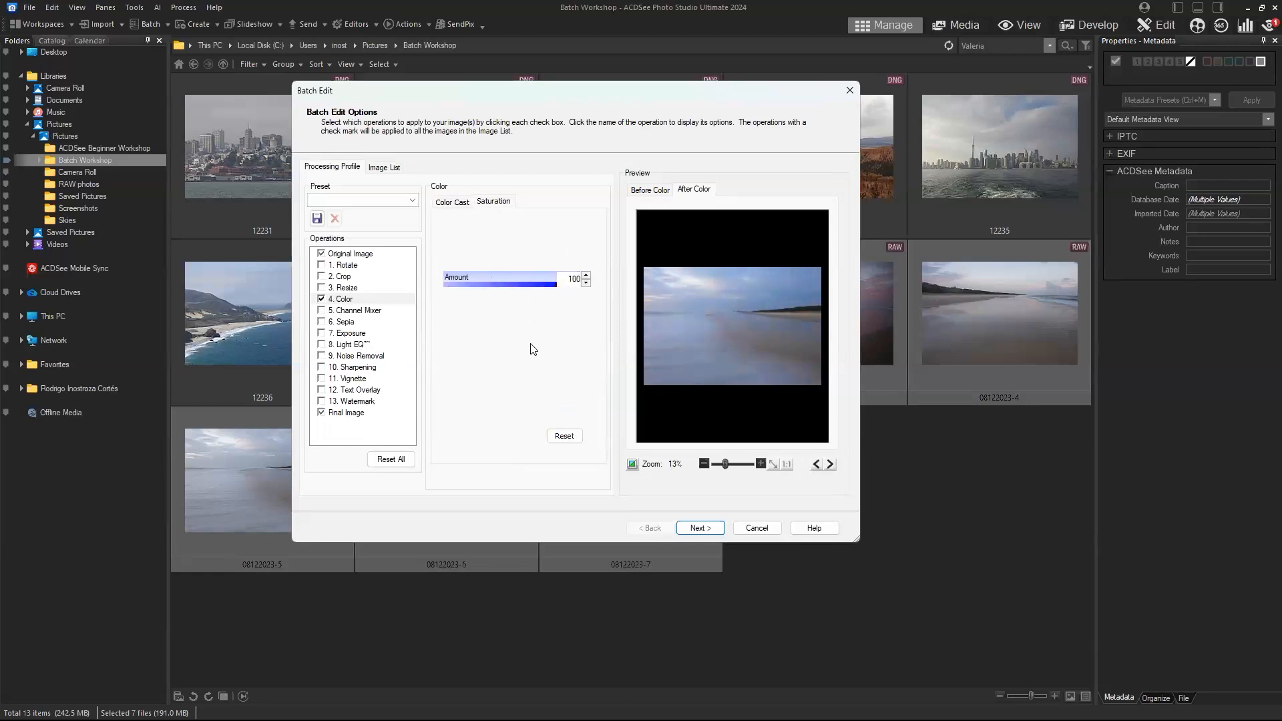
pyautogui.click(567, 441)
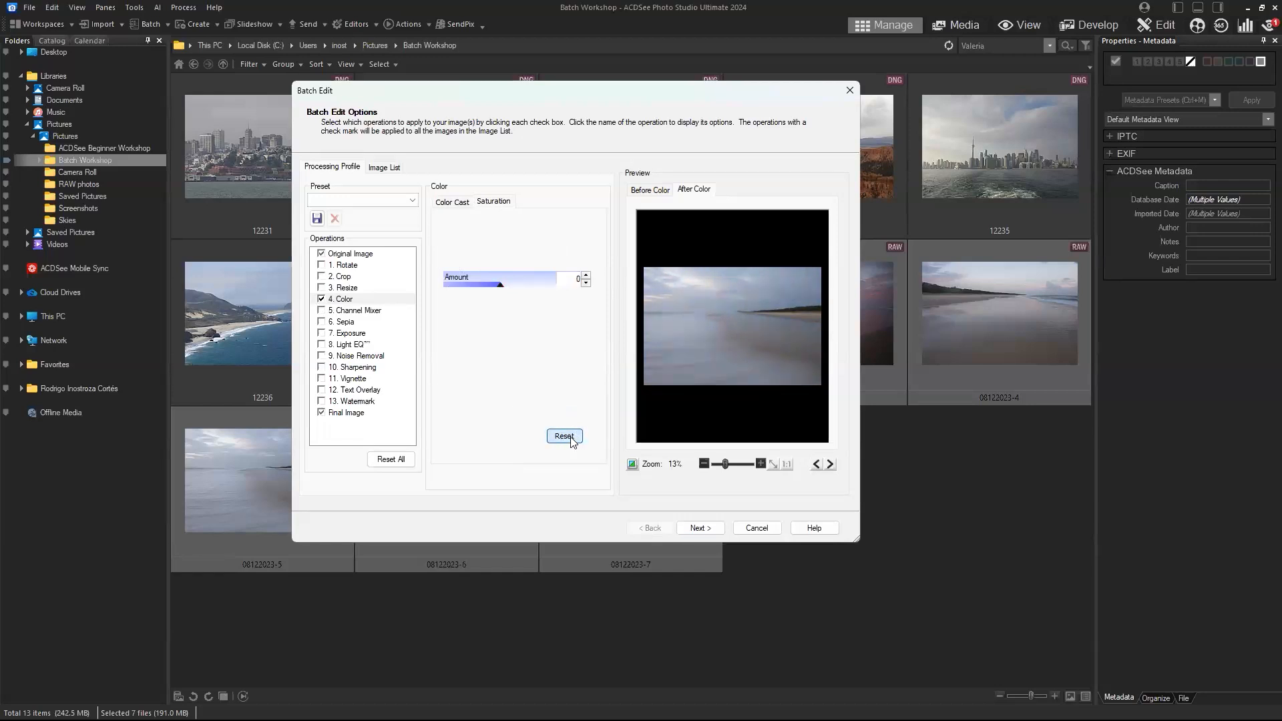
pyautogui.click(321, 299)
# Try the Channel Mixer with Percent Blue at 75, lower it and turn it off, and switch Sepia on and off.
pyautogui.click(329, 312)
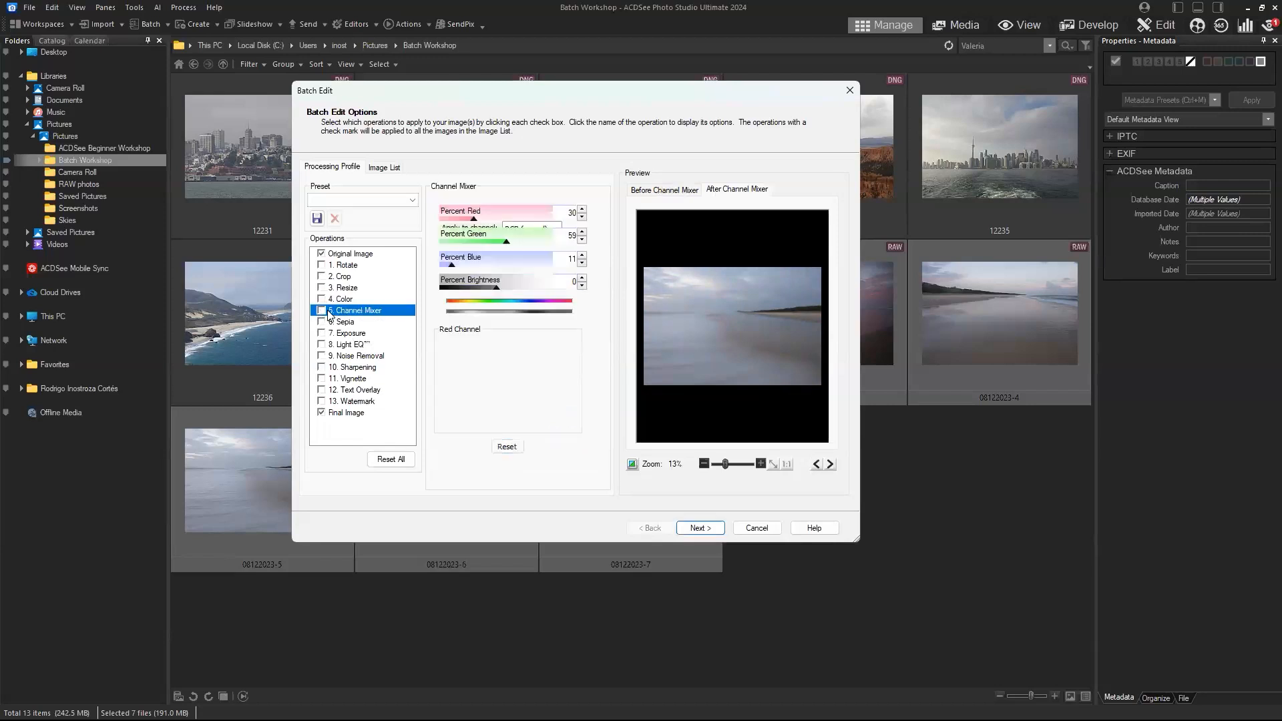
pyautogui.click(322, 311)
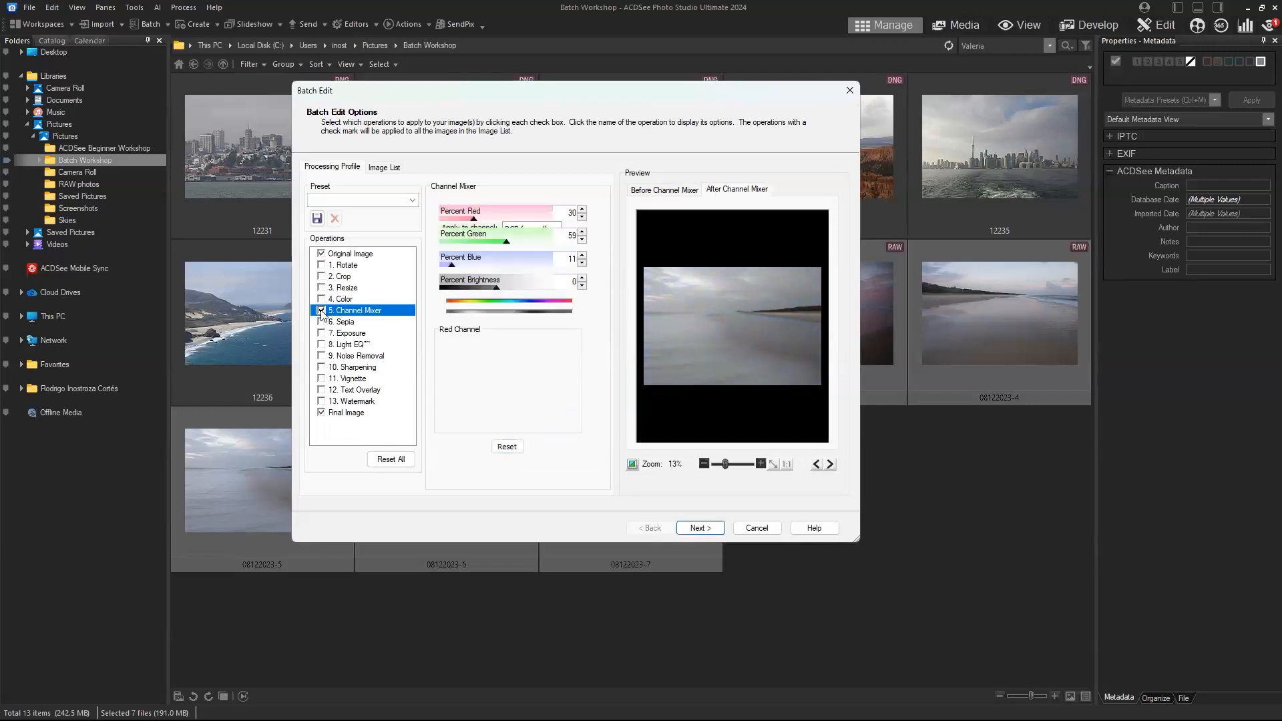
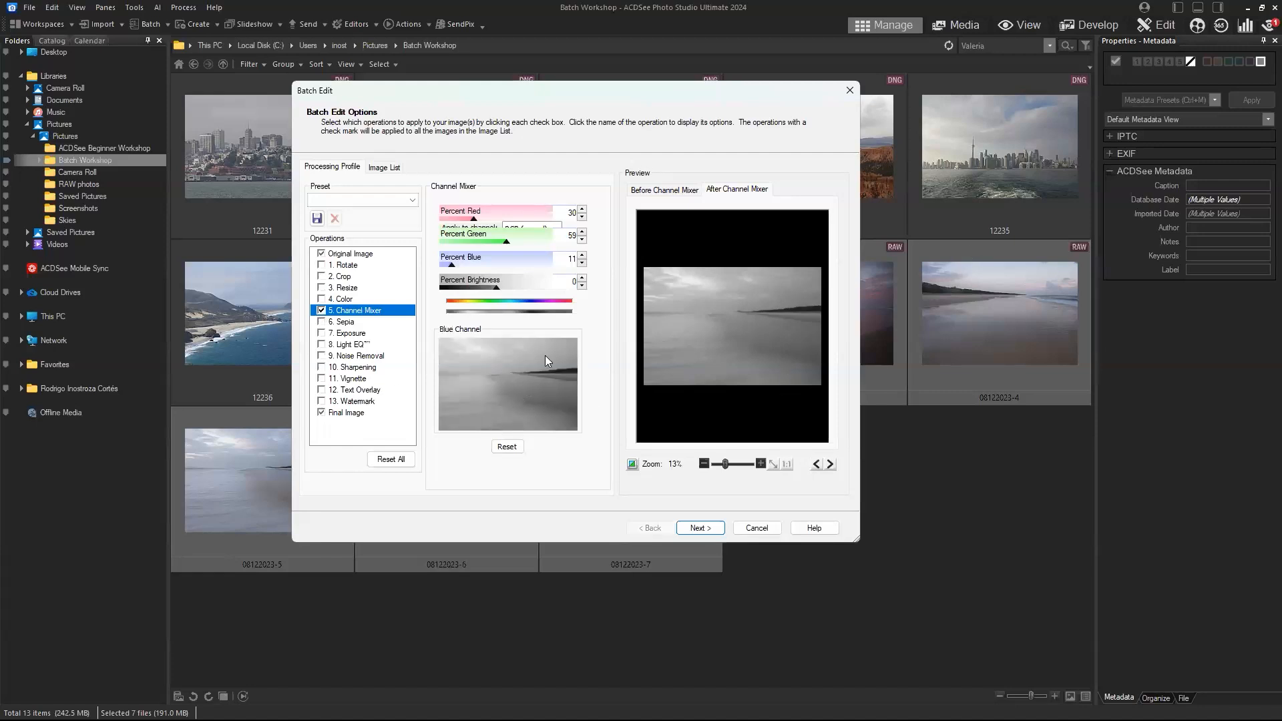
pyautogui.moveTo(451, 264); pyautogui.dragTo(526, 268)
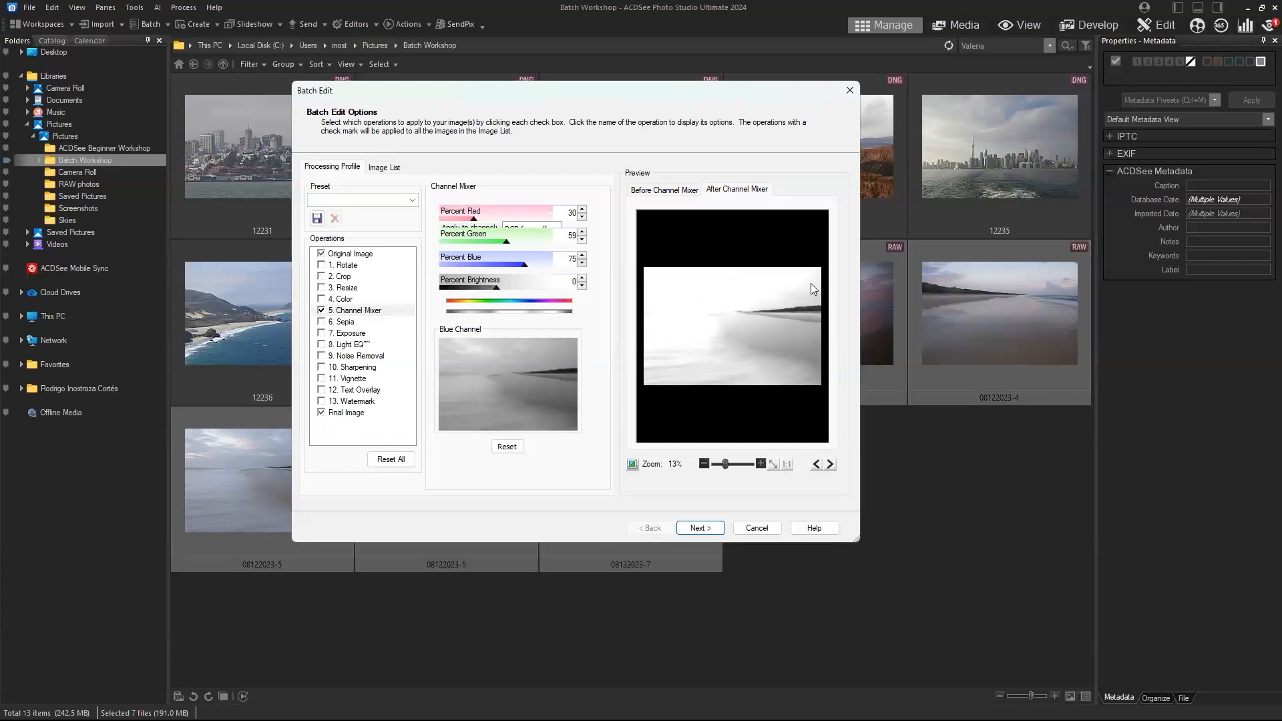
pyautogui.moveTo(525, 266); pyautogui.dragTo(442, 263)
pyautogui.click(321, 310)
pyautogui.click(321, 321)
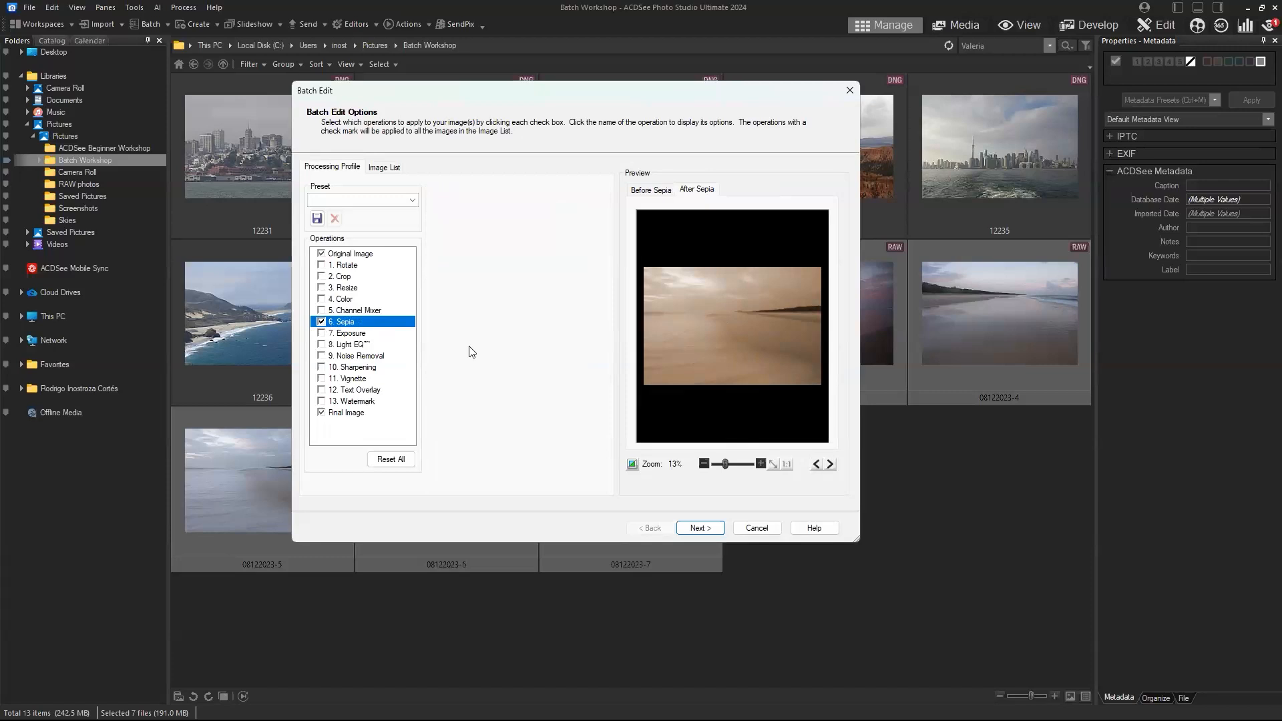
pyautogui.click(322, 322)
# Enable Exposure with exposure -1.05 eV, contrast 41, fill light 30 and gamma 0.60, and compare the preview before and after.
pyautogui.click(321, 334)
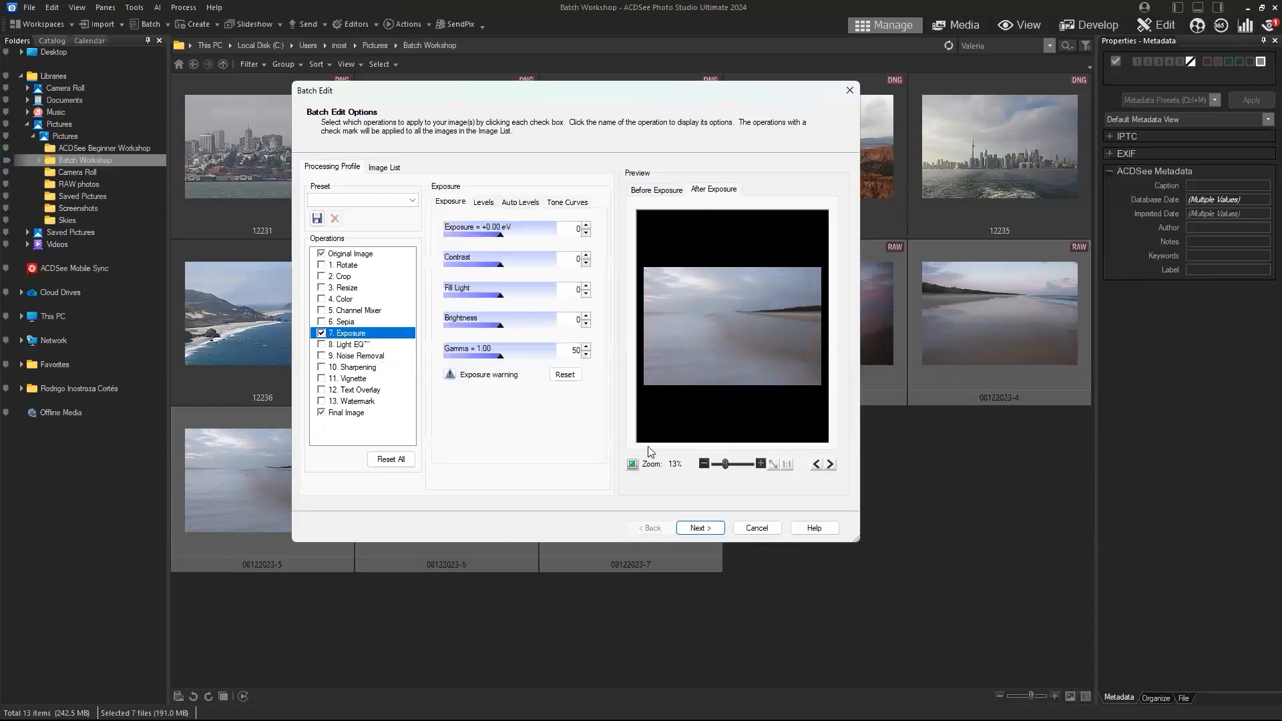
pyautogui.moveTo(502, 235)
pyautogui.mouseDown()
pyautogui.moveTo(527, 235)
pyautogui.moveTo(474, 238)
pyautogui.moveTo(524, 237)
pyautogui.moveTo(480, 239)
pyautogui.moveTo(524, 274)
pyautogui.moveTo(494, 332)
pyautogui.moveTo(514, 360)
pyautogui.moveTo(488, 358)
pyautogui.moveTo(525, 266)
pyautogui.moveTo(481, 235)
pyautogui.mouseUp()
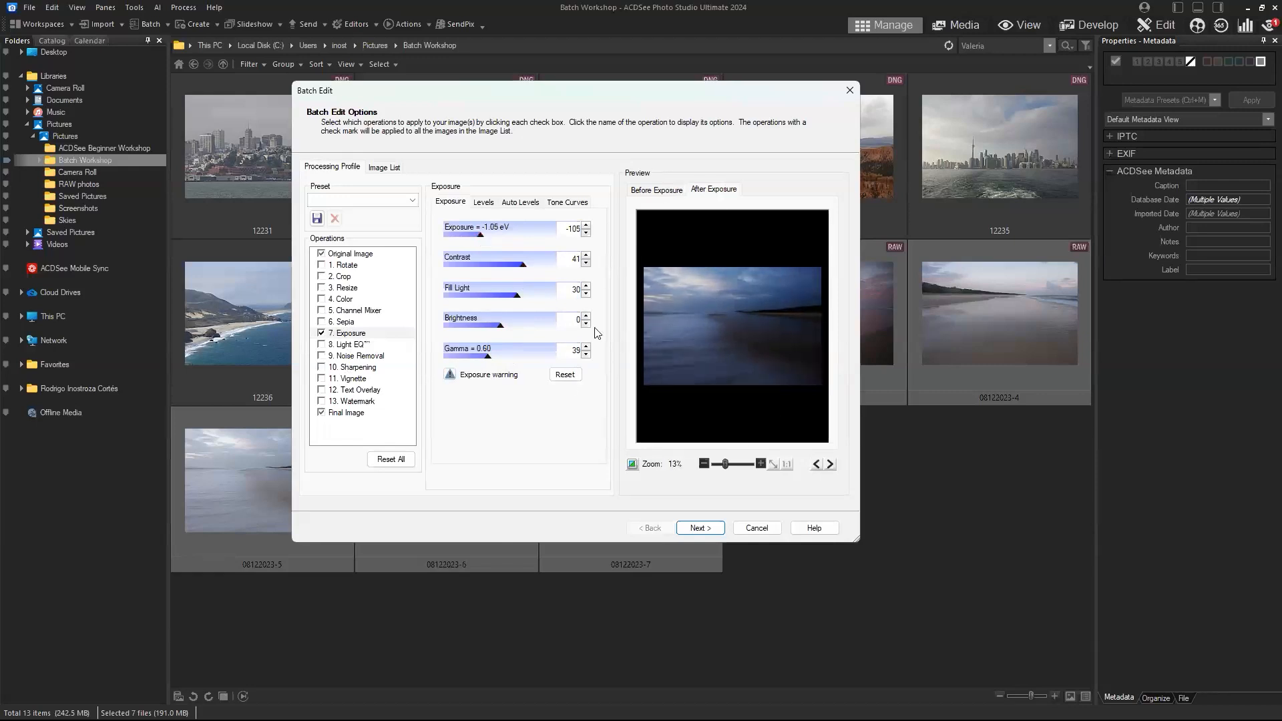
pyautogui.click(633, 465)
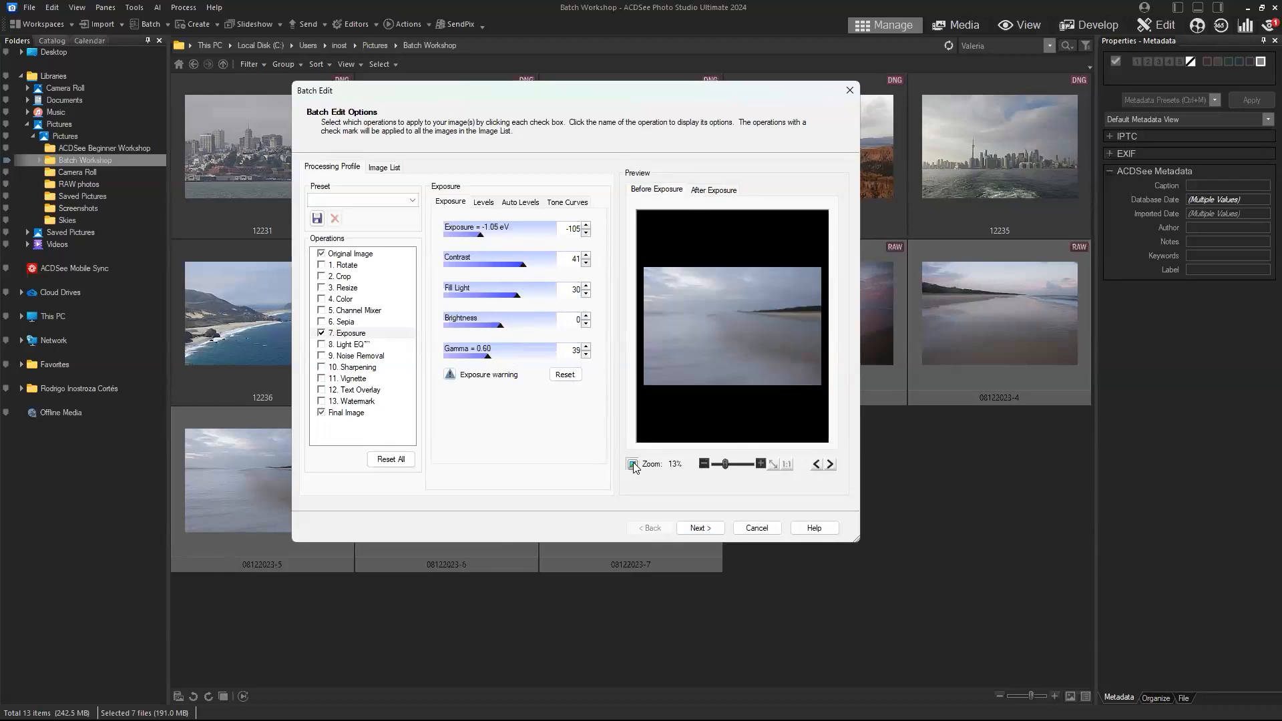
pyautogui.click(633, 464)
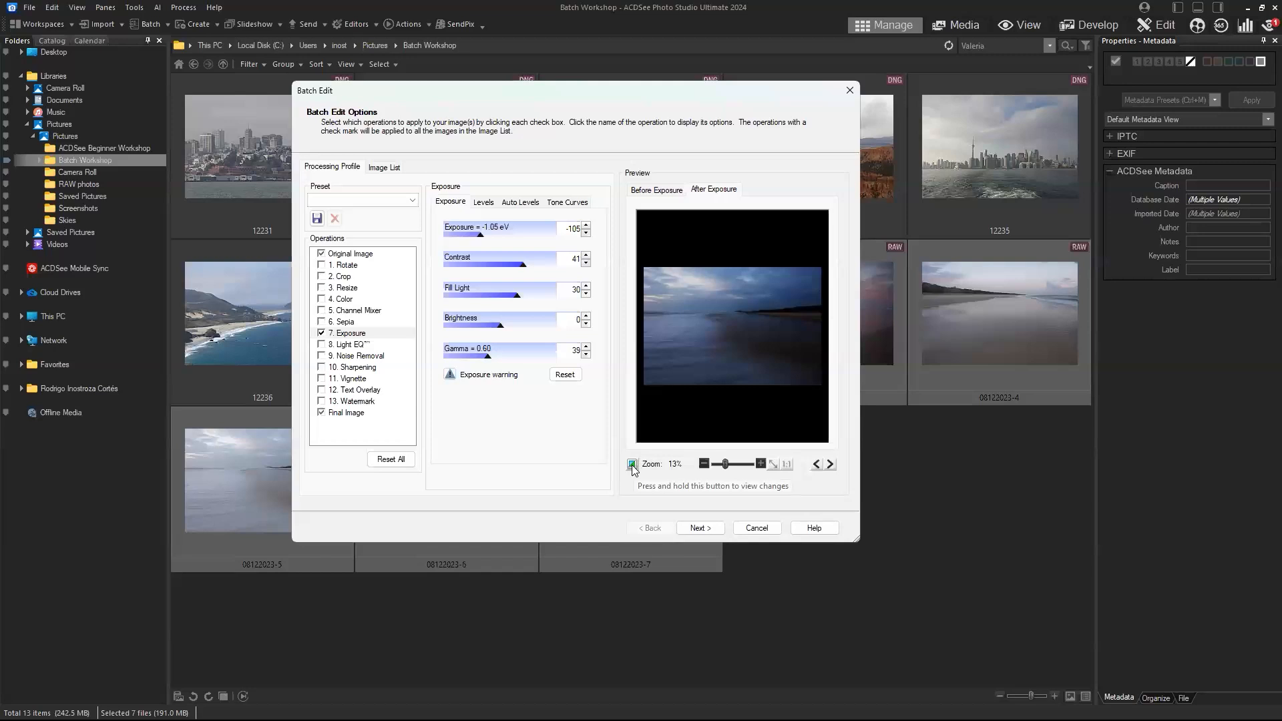
pyautogui.click(632, 464)
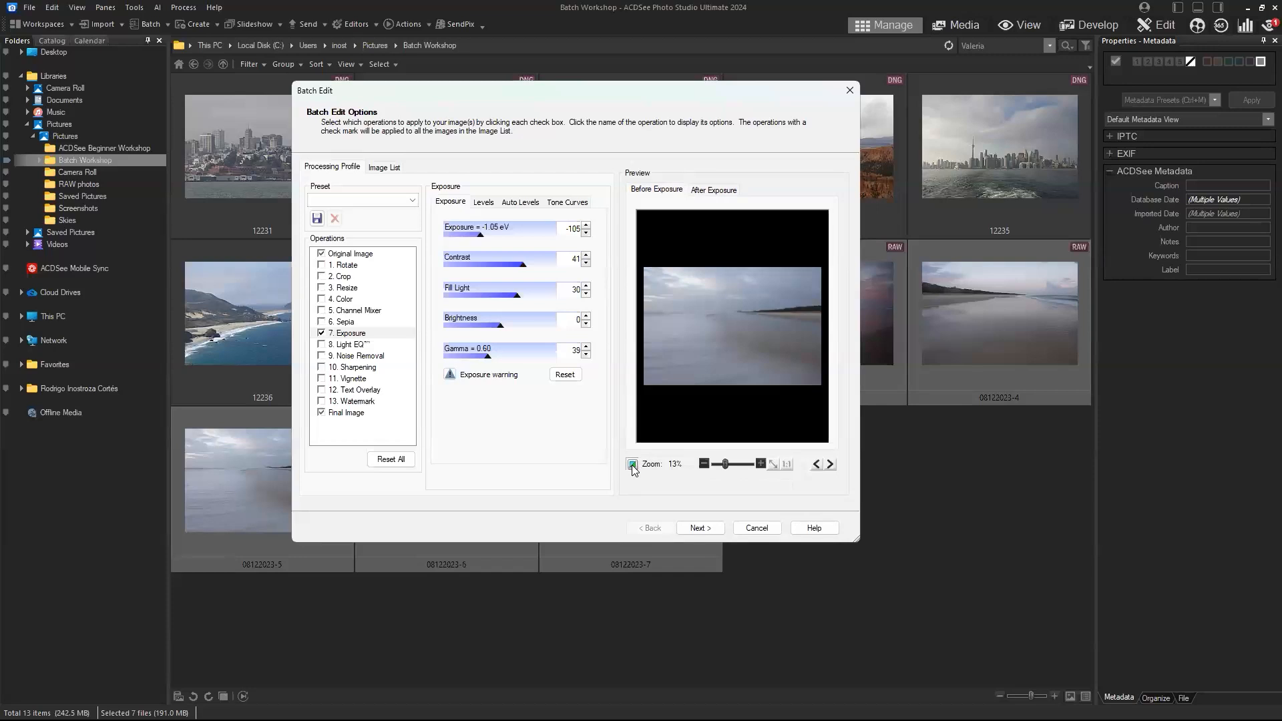
pyautogui.click(632, 464)
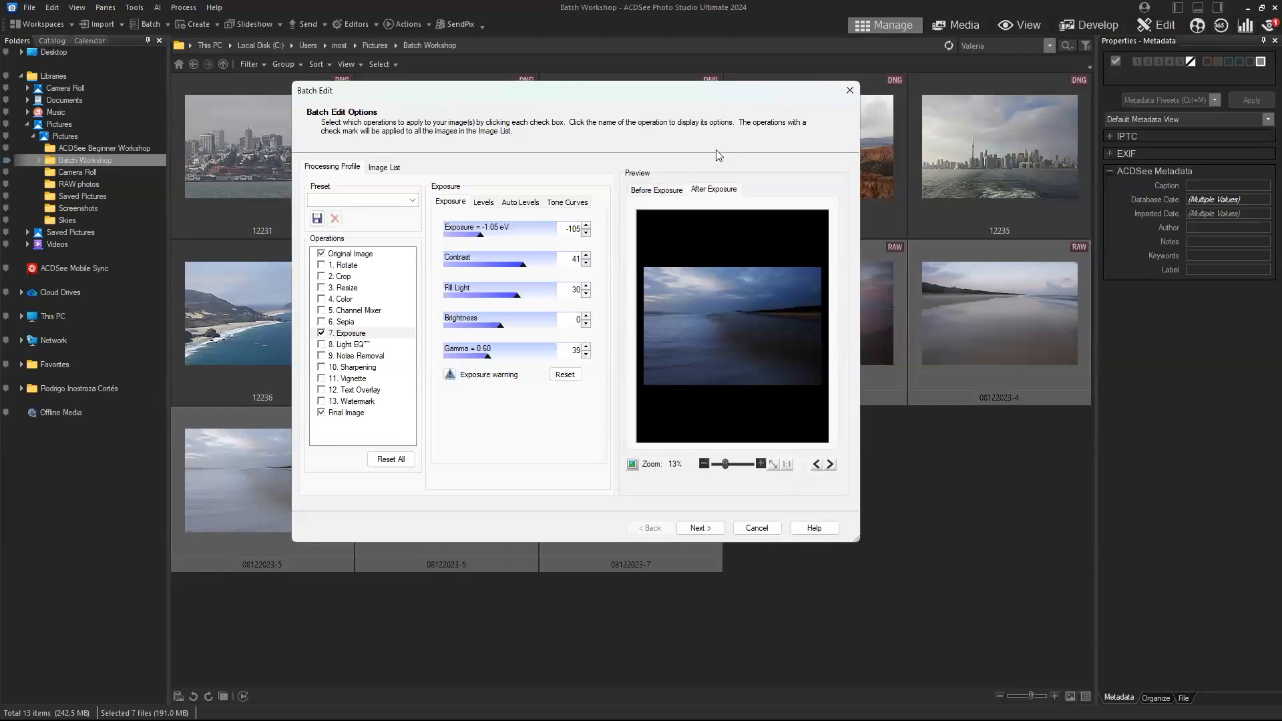
# Look through the Levels, Auto Levels and Tone Curves options of the Exposure operation.
pyautogui.click(484, 202)
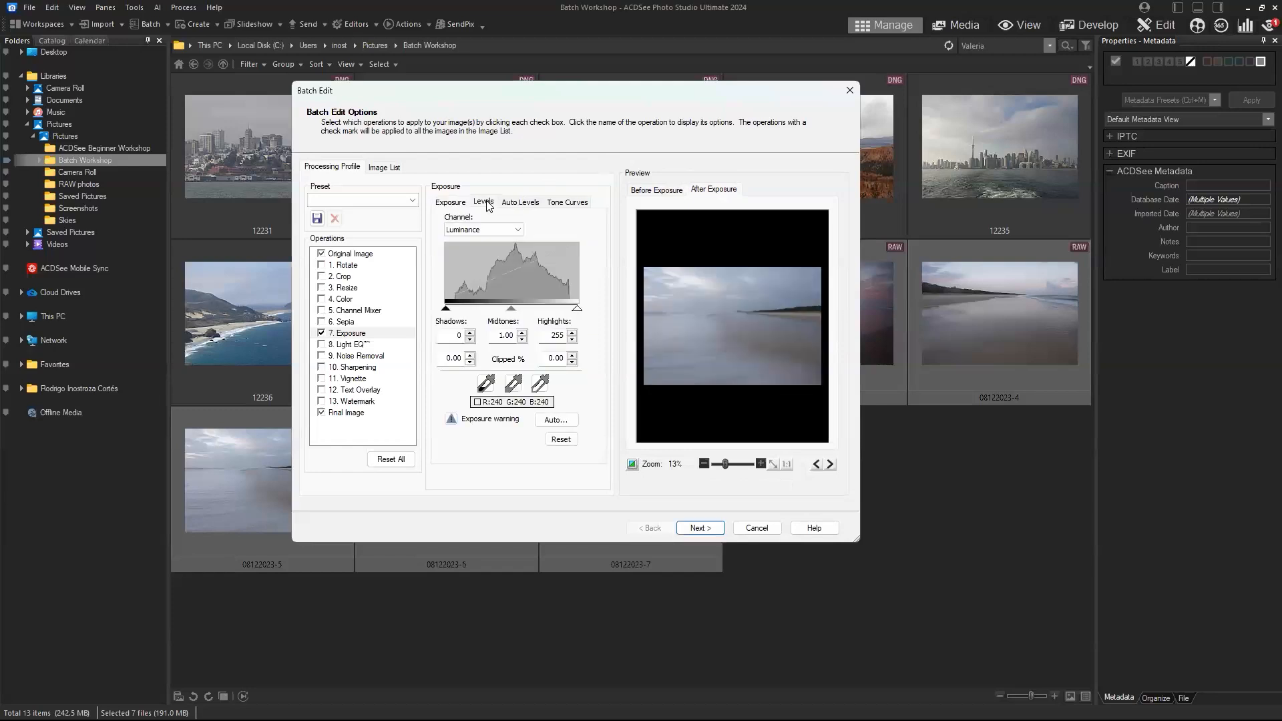
pyautogui.click(520, 205)
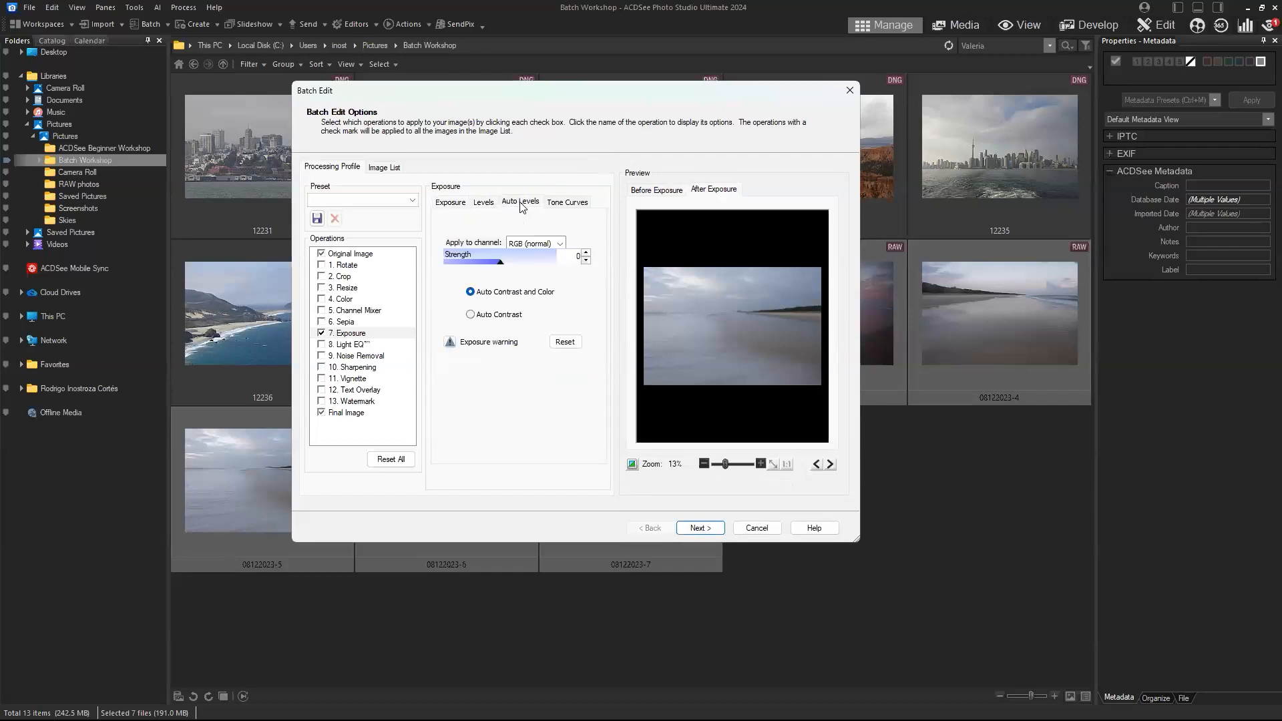
pyautogui.click(579, 206)
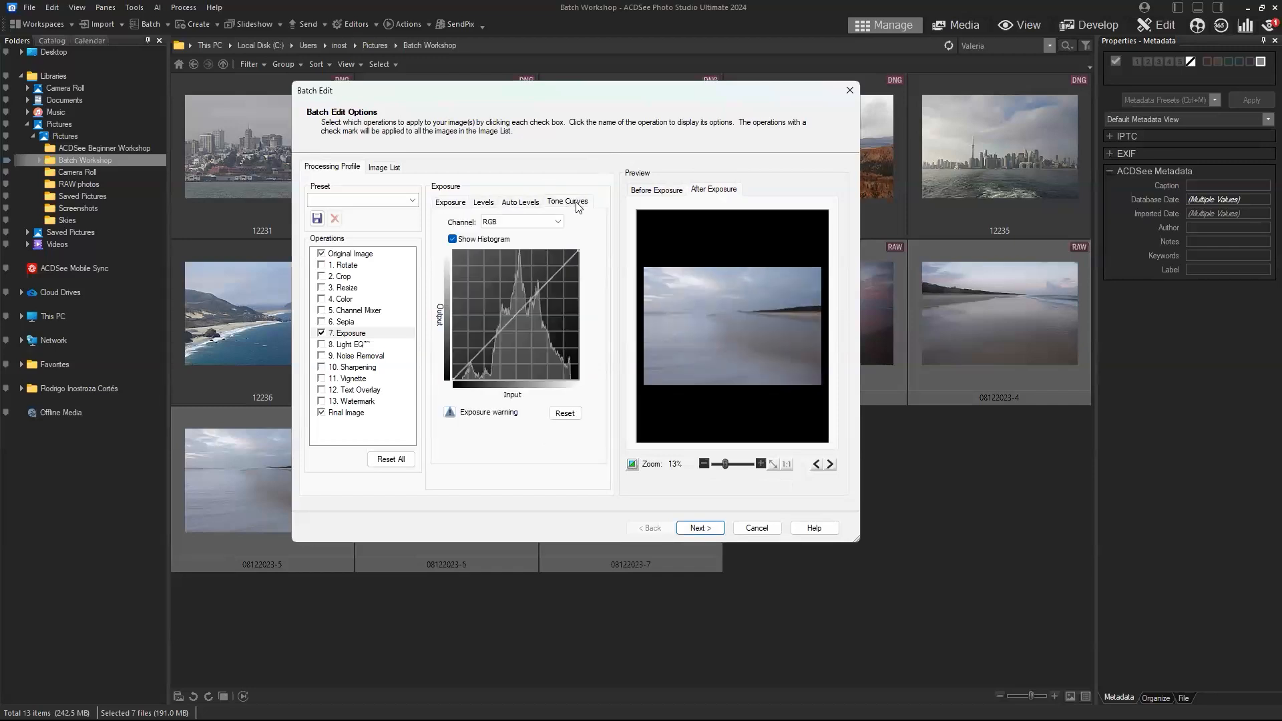
# Reset the exposure, contrast, fill light and gamma adjustments and turn the Exposure operation off.
pyautogui.click(451, 204)
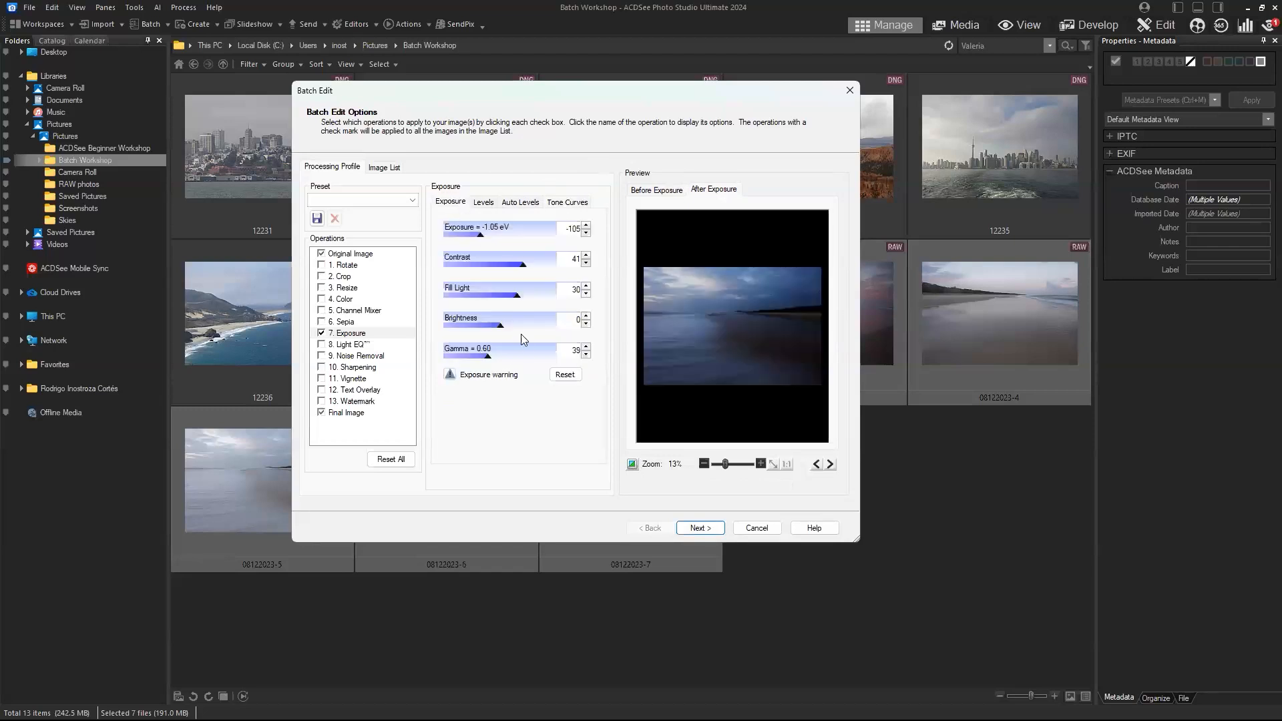
pyautogui.click(573, 378)
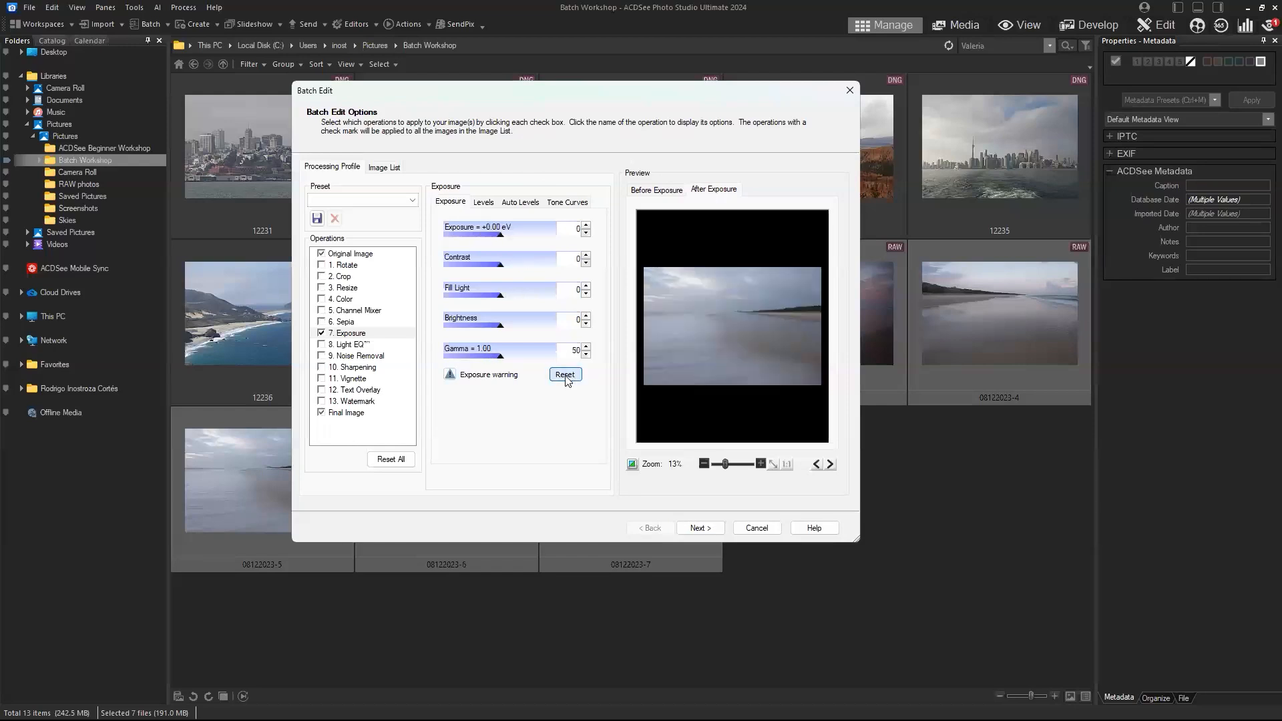
pyautogui.click(321, 333)
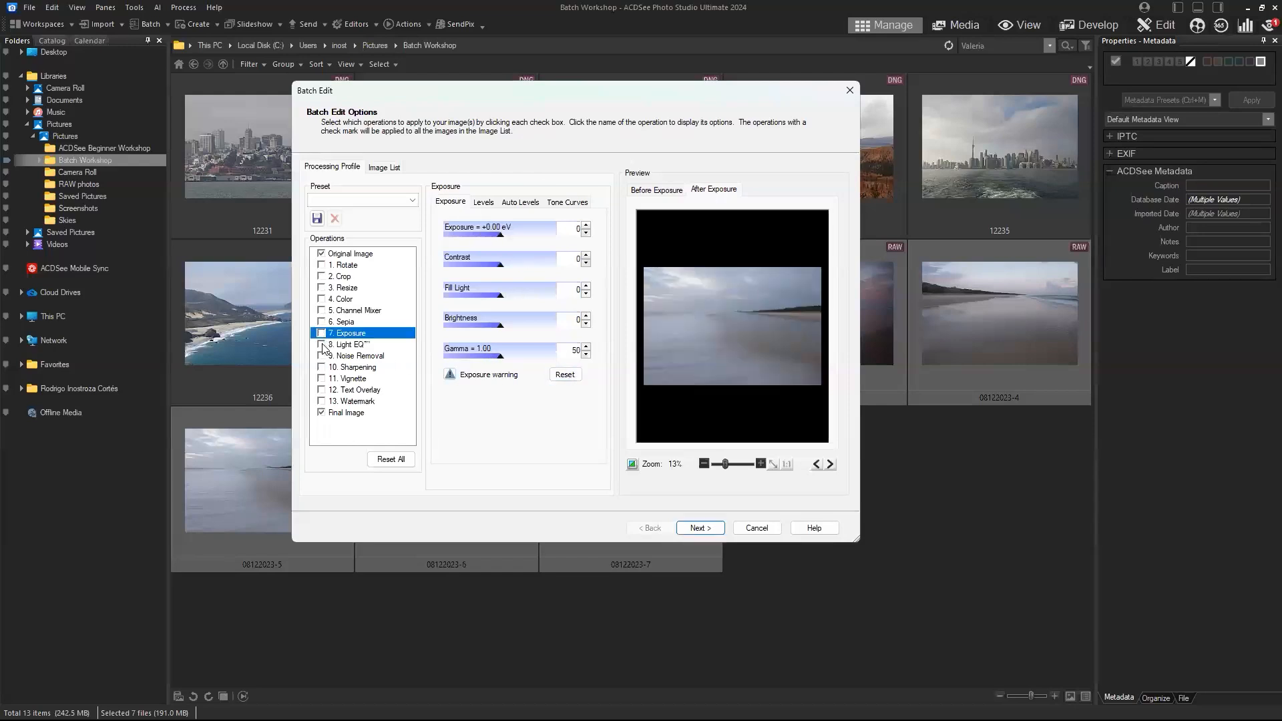
# Try Light EQ with raised Brighten and Darken compression and turn the operation off.
pyautogui.click(322, 345)
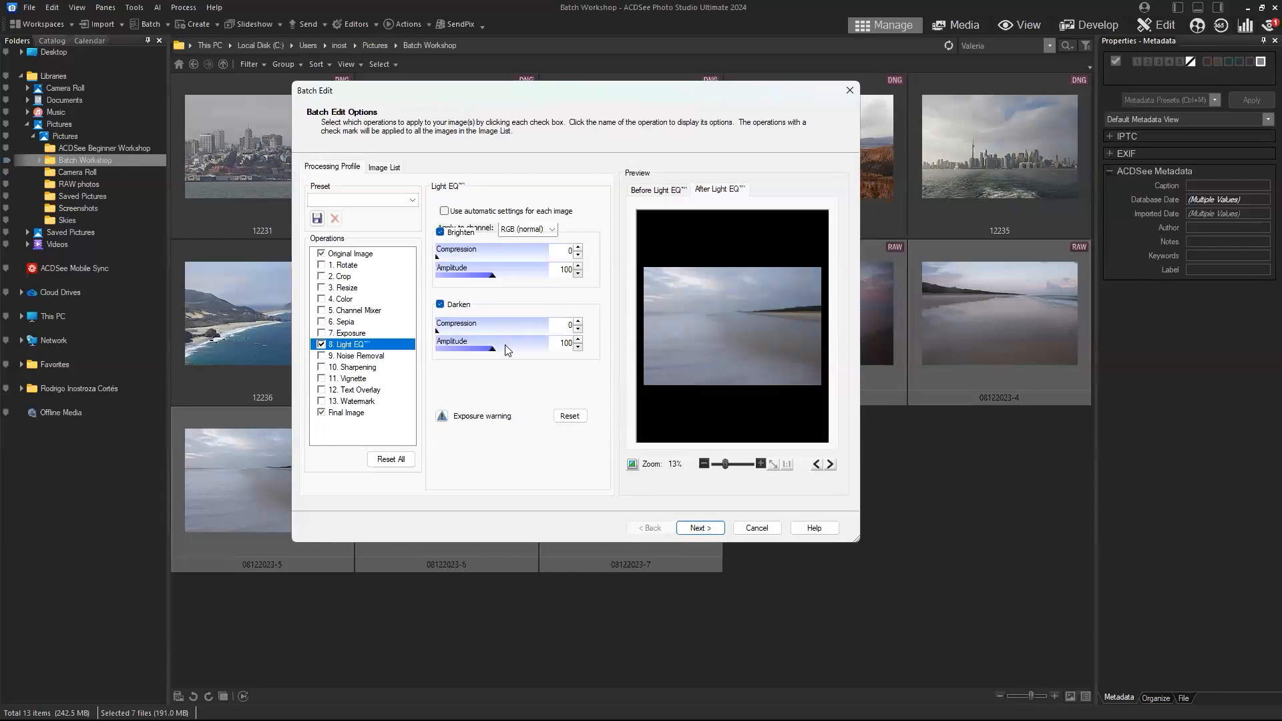
pyautogui.moveTo(438, 255); pyautogui.dragTo(489, 281)
pyautogui.moveTo(438, 332); pyautogui.dragTo(515, 333)
pyautogui.click(321, 345)
# Try Hybrid Noise Removal with luminance 57 and a changed color amount, inspecting the preview at 100%.
pyautogui.click(347, 359)
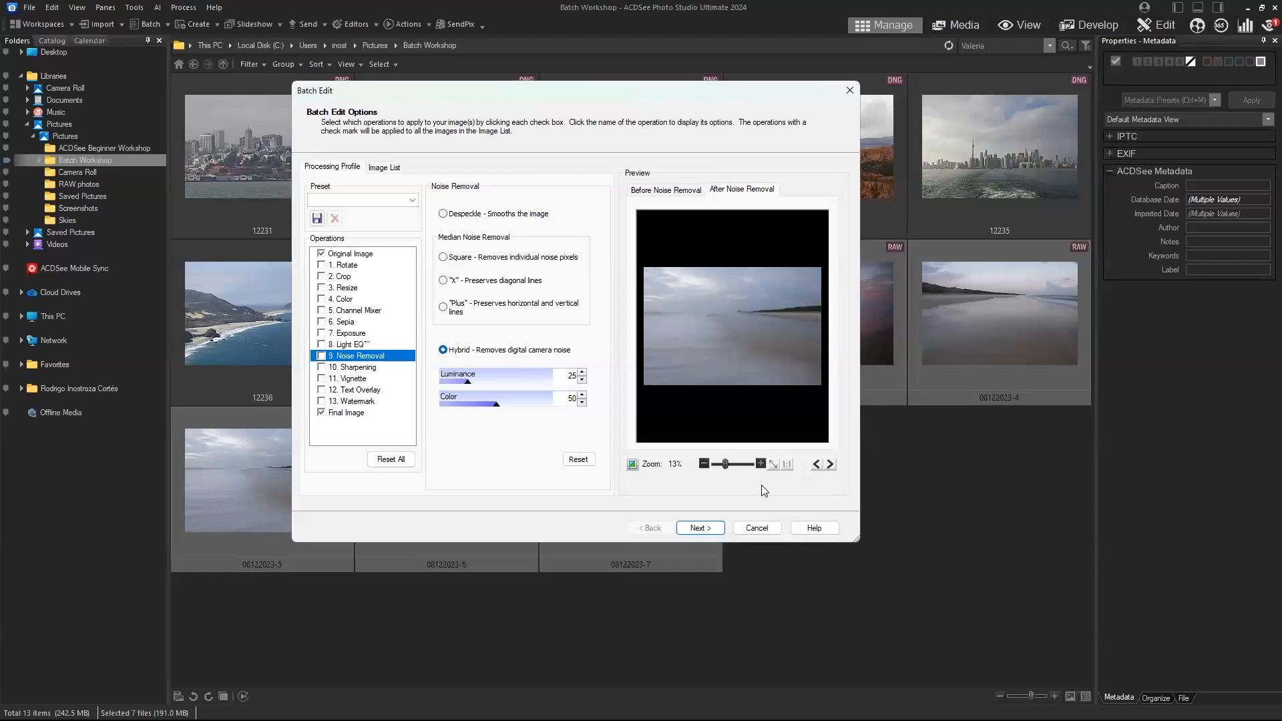
pyautogui.click(727, 464)
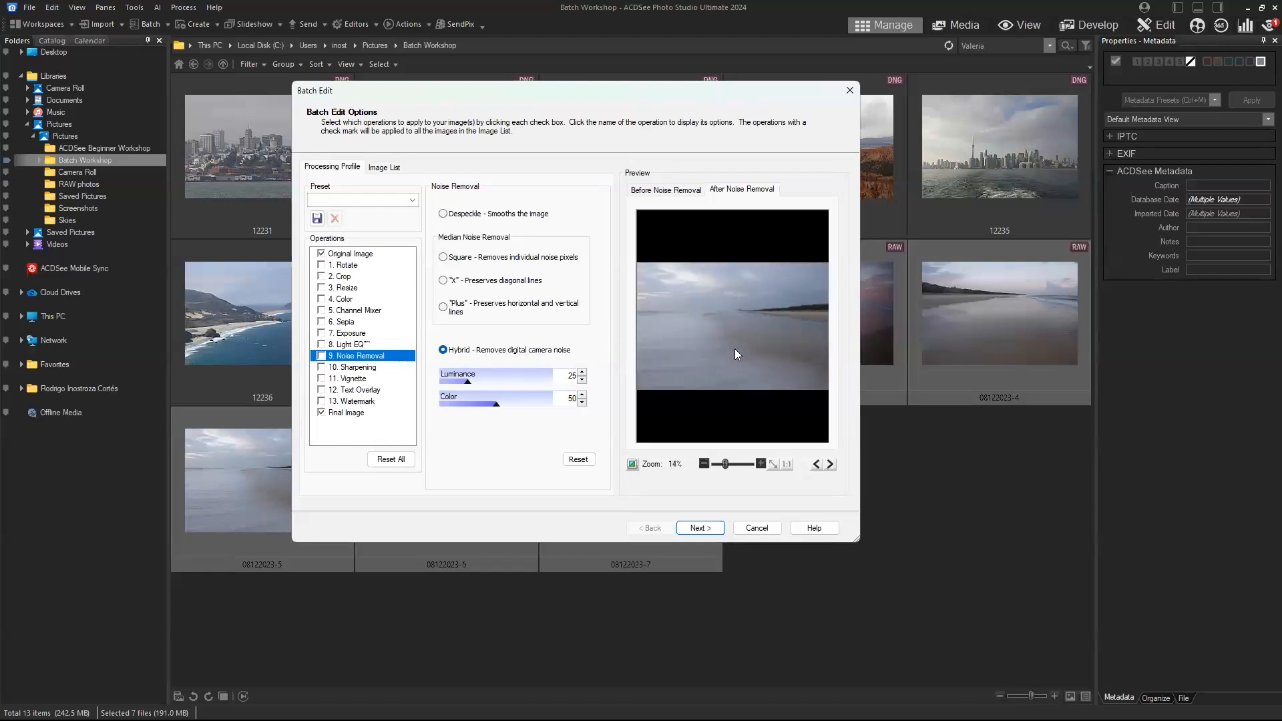
pyautogui.click(789, 465)
pyautogui.moveTo(786, 231); pyautogui.dragTo(763, 350)
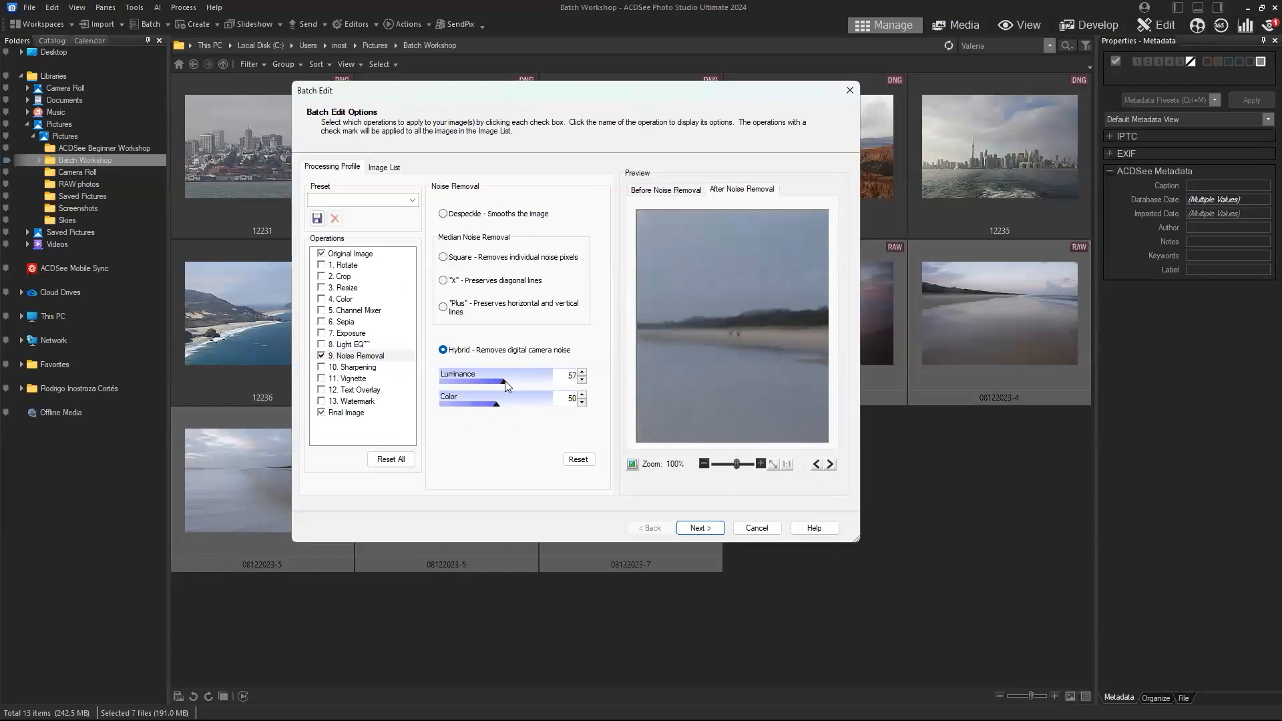
pyautogui.moveTo(493, 381); pyautogui.dragTo(514, 405)
# Try sharpening amounts of 60 and 100, lower the amount, reset it and turn the Sharpening operation off.
pyautogui.click(345, 367)
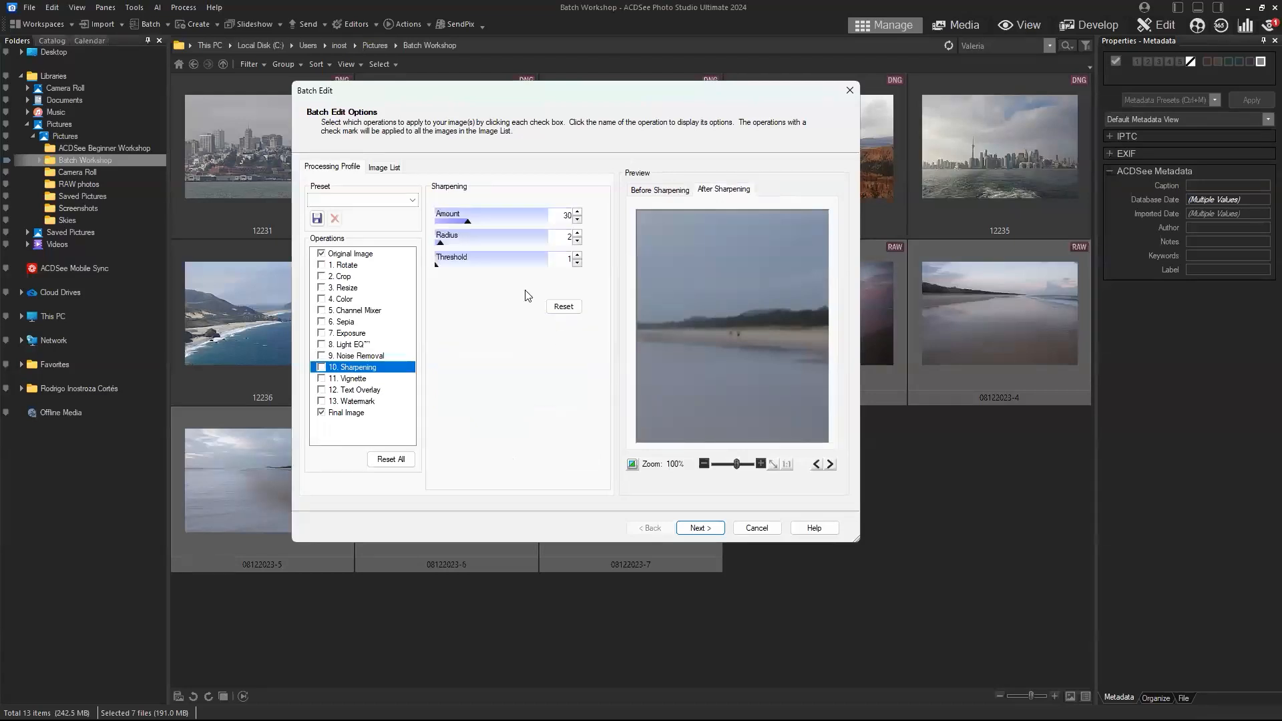
pyautogui.moveTo(470, 223); pyautogui.dragTo(475, 221)
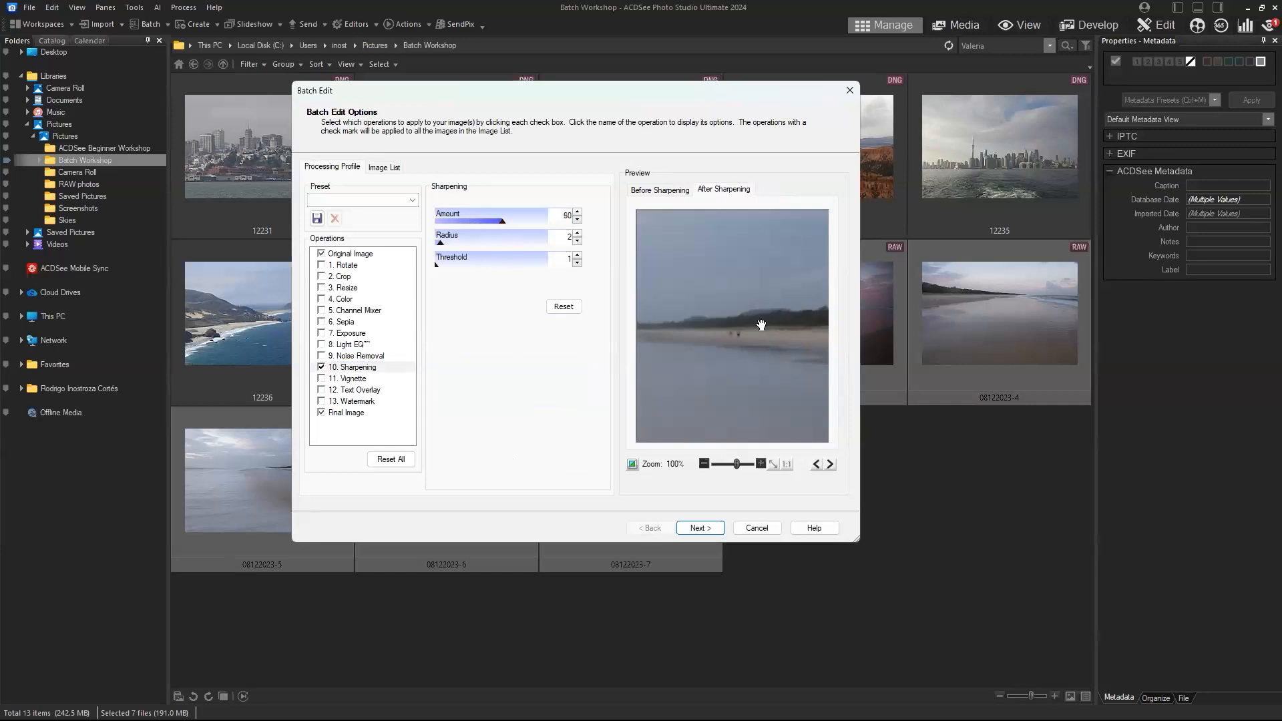
pyautogui.moveTo(502, 226); pyautogui.dragTo(575, 223)
pyautogui.moveTo(735, 465); pyautogui.dragTo(738, 466)
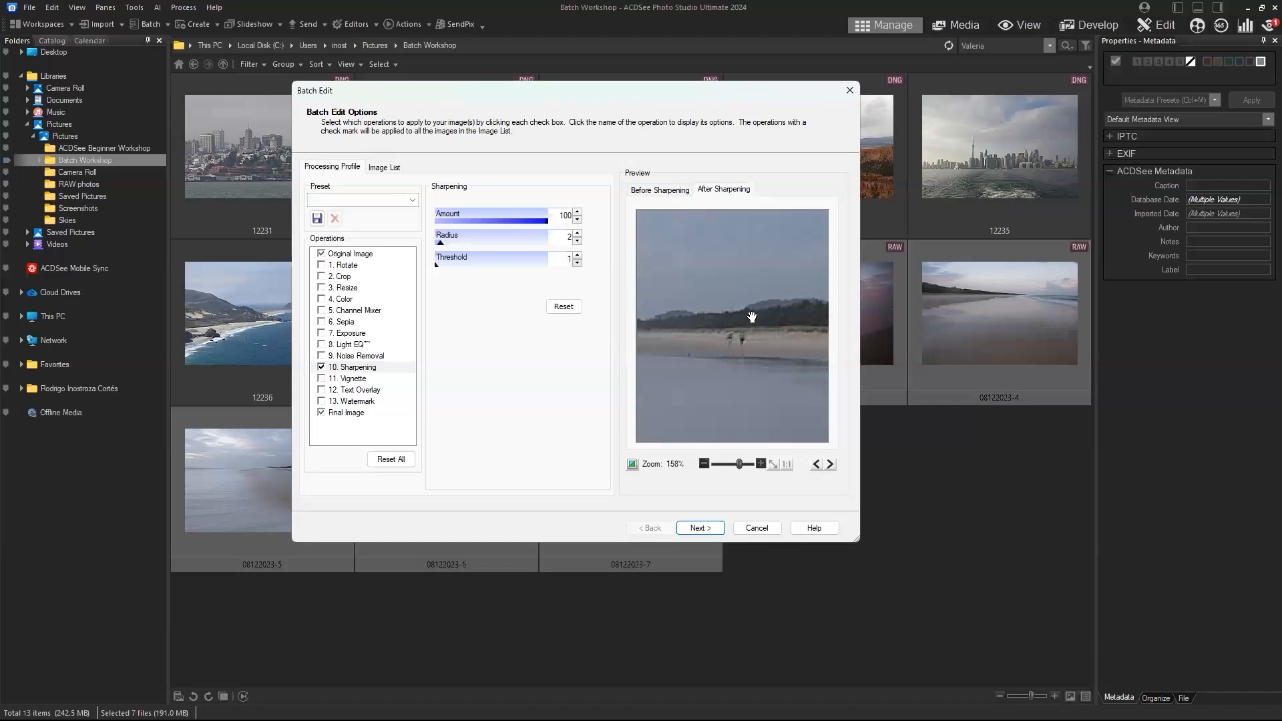
pyautogui.moveTo(542, 223); pyautogui.dragTo(440, 227)
pyautogui.click(562, 307)
pyautogui.click(322, 368)
# Enable a rectangular Vignette with horizontal 523, clear zone 511 and transition zone 611, with the whole photo in the preview.
pyautogui.click(321, 378)
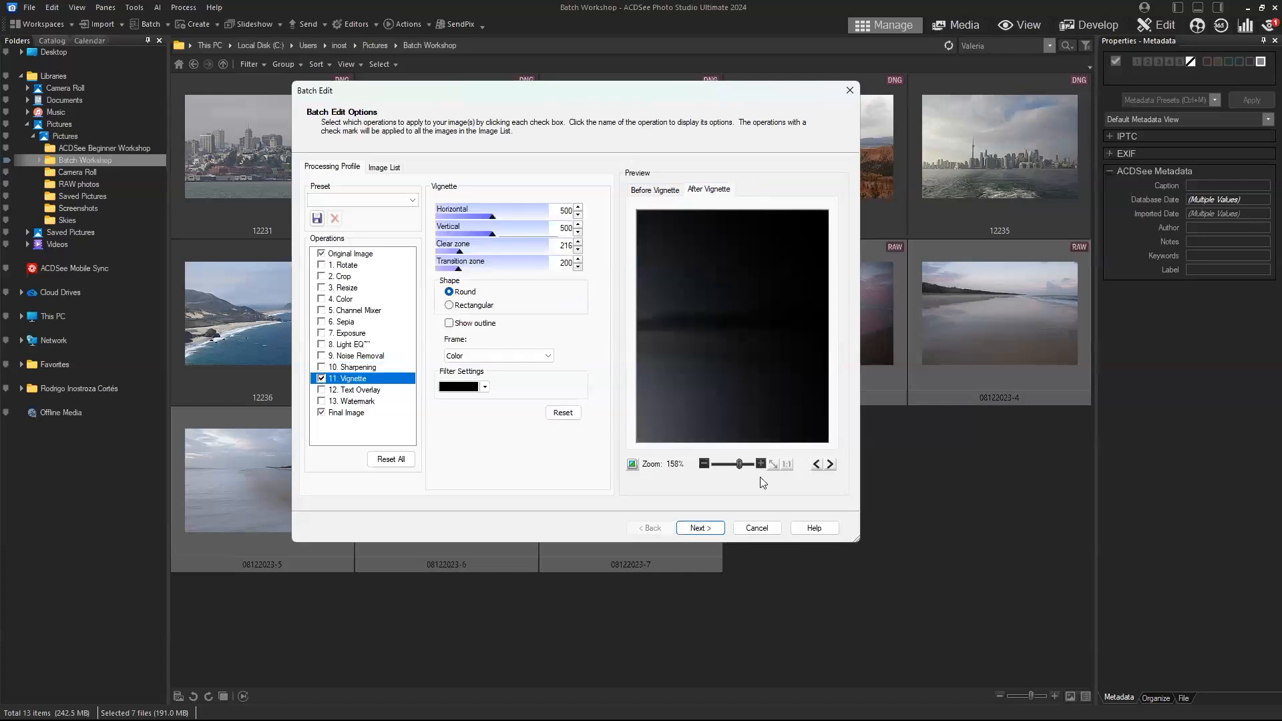
pyautogui.click(772, 464)
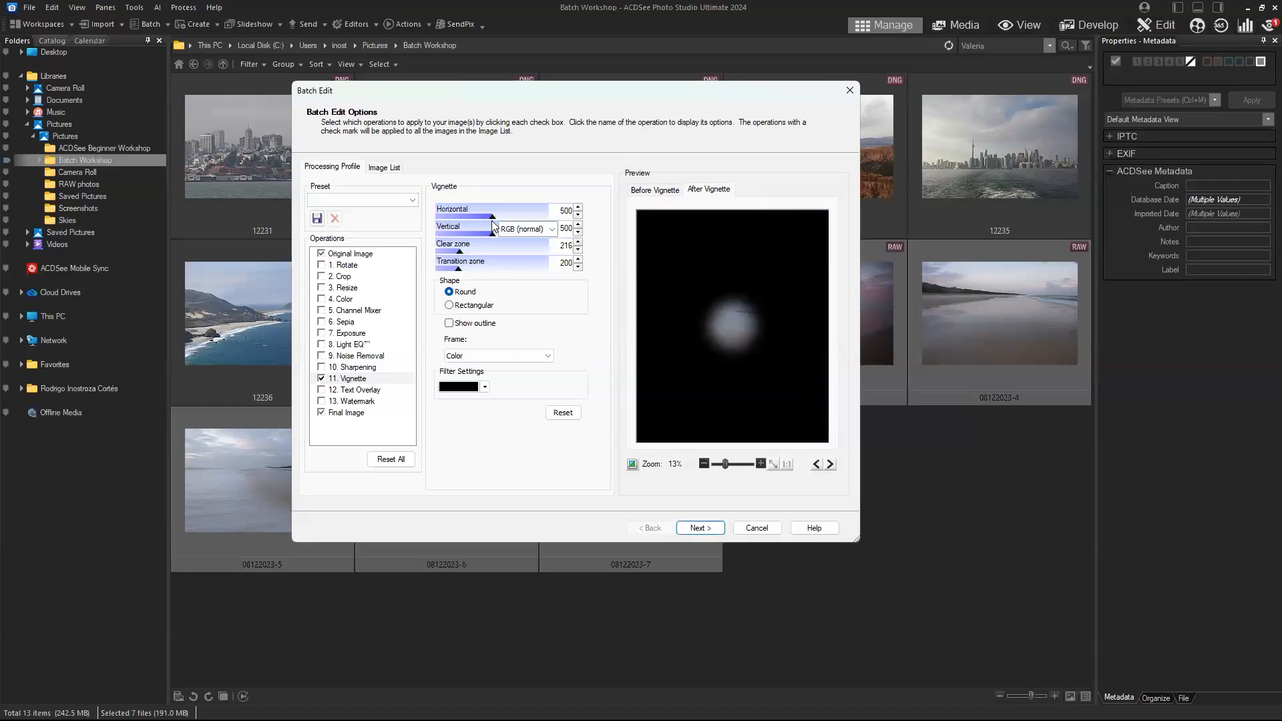
pyautogui.moveTo(490, 216); pyautogui.dragTo(491, 274)
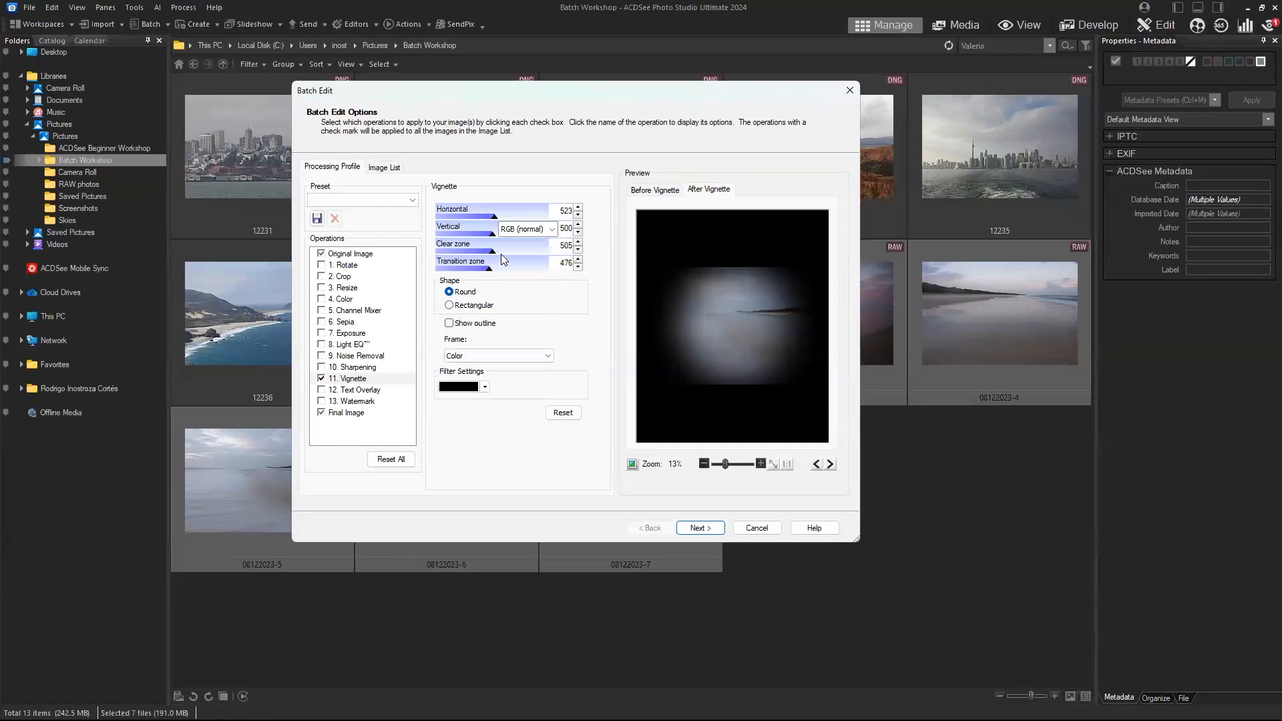
pyautogui.click(450, 305)
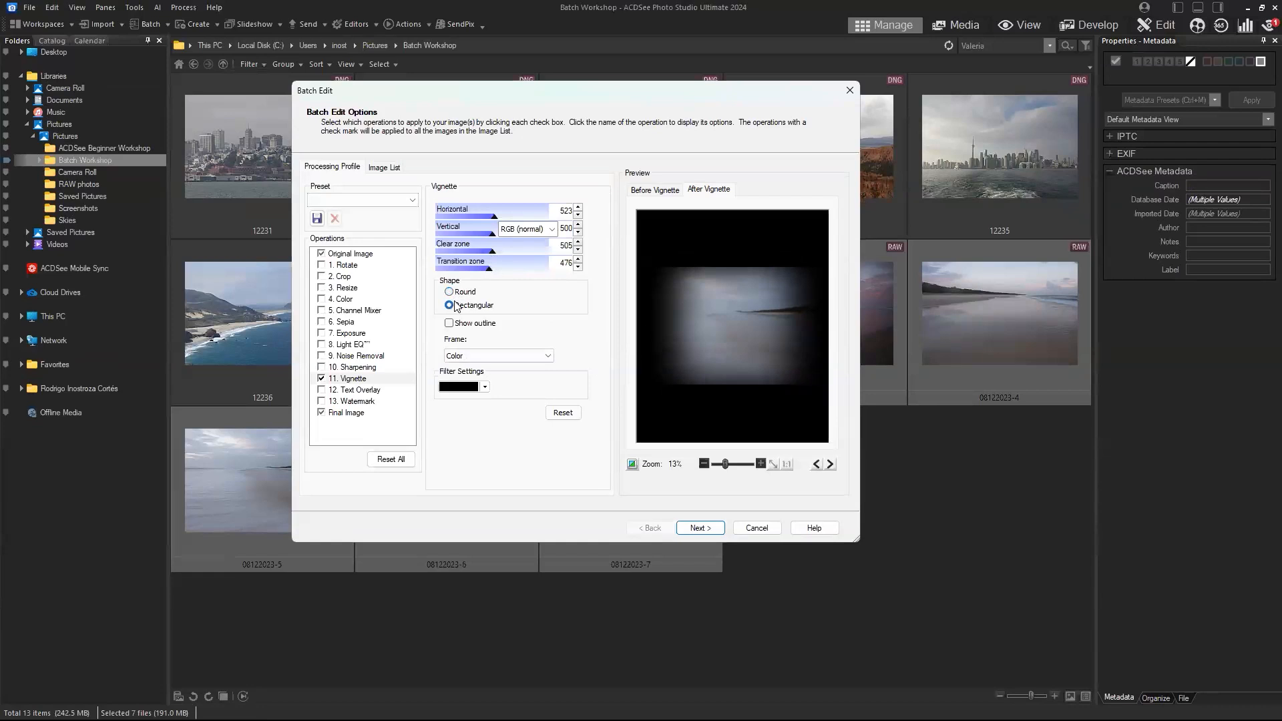
pyautogui.moveTo(492, 252)
pyautogui.mouseDown()
pyautogui.moveTo(464, 249)
pyautogui.moveTo(494, 256)
pyautogui.moveTo(467, 269)
pyautogui.moveTo(506, 267)
pyautogui.mouseUp()
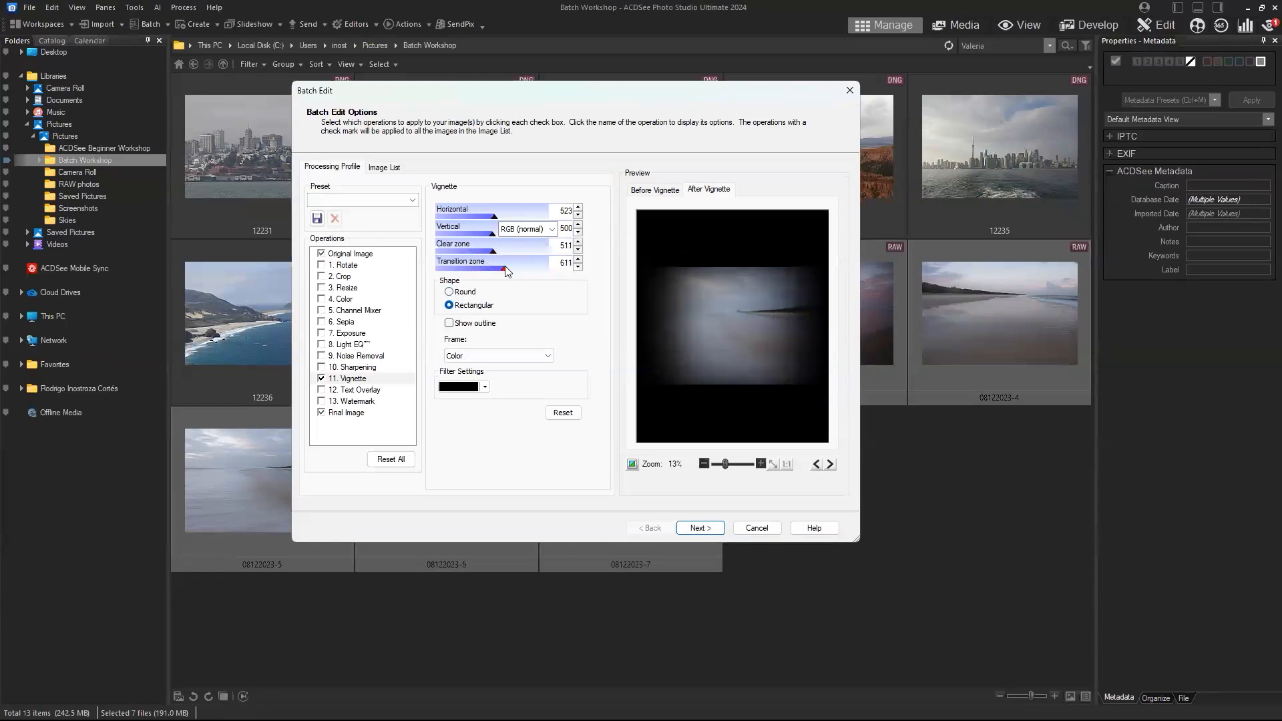
# Look at the vignette frame's color choices without picking one and turn the Vignette operation off.
pyautogui.click(485, 388)
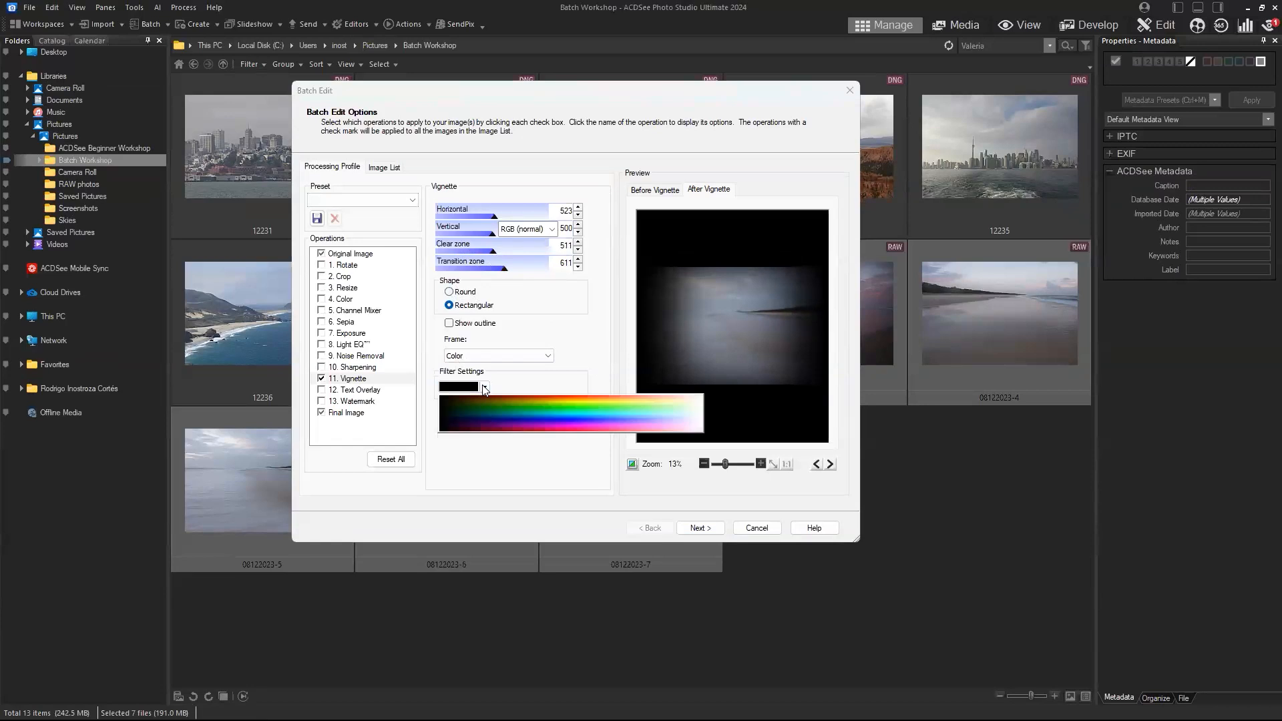
pyautogui.click(572, 385)
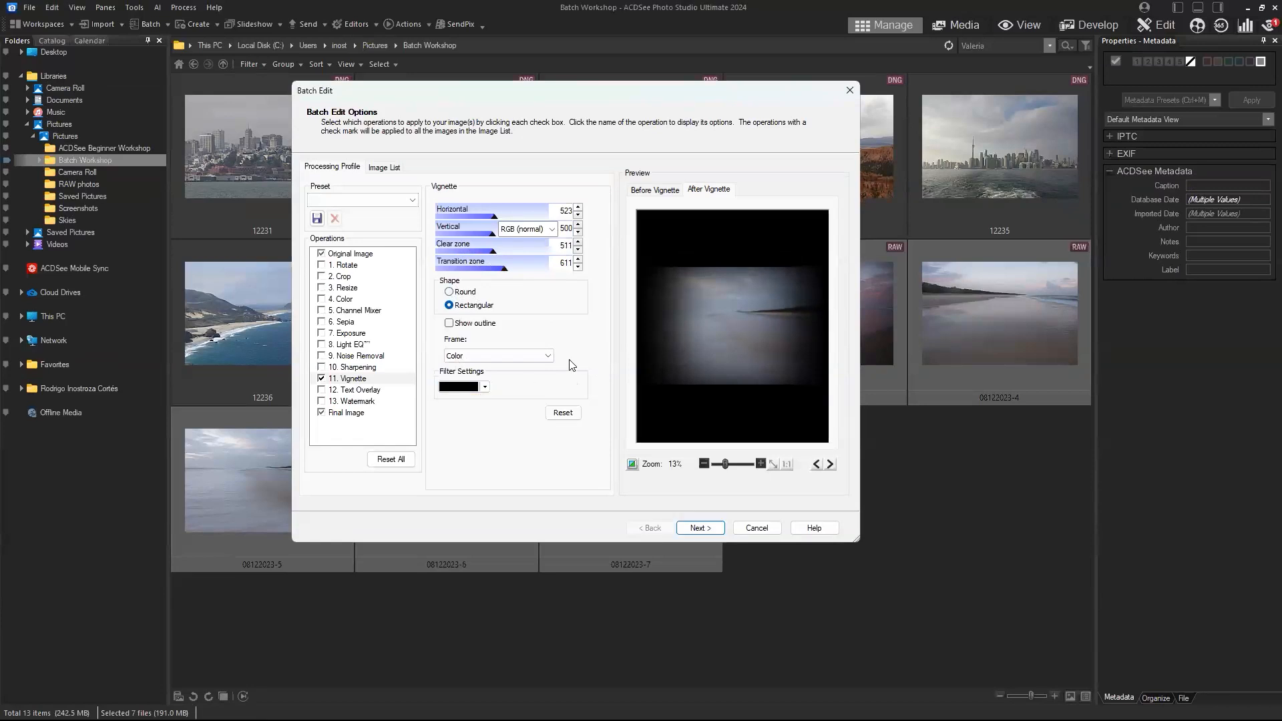
pyautogui.click(321, 379)
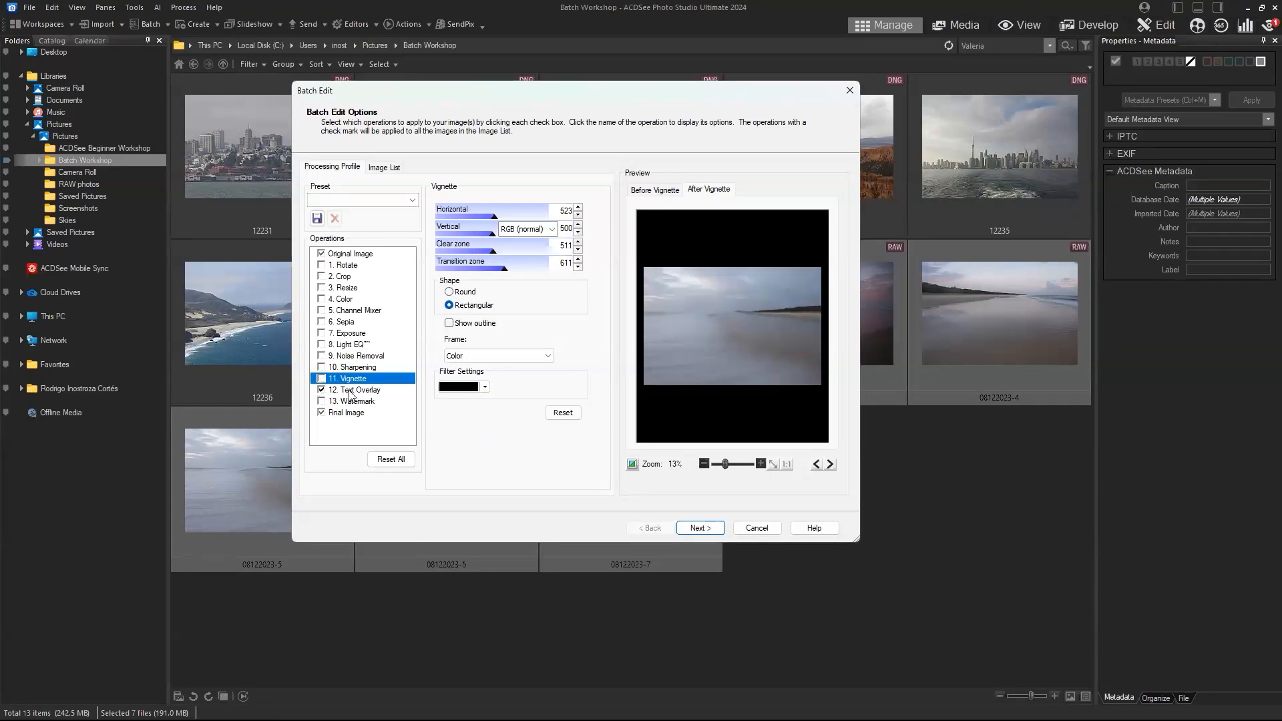
# Enable Text Overlay with the text "ACDSee Connect" and move the text box up to the middle of the photo.
pyautogui.click(322, 390)
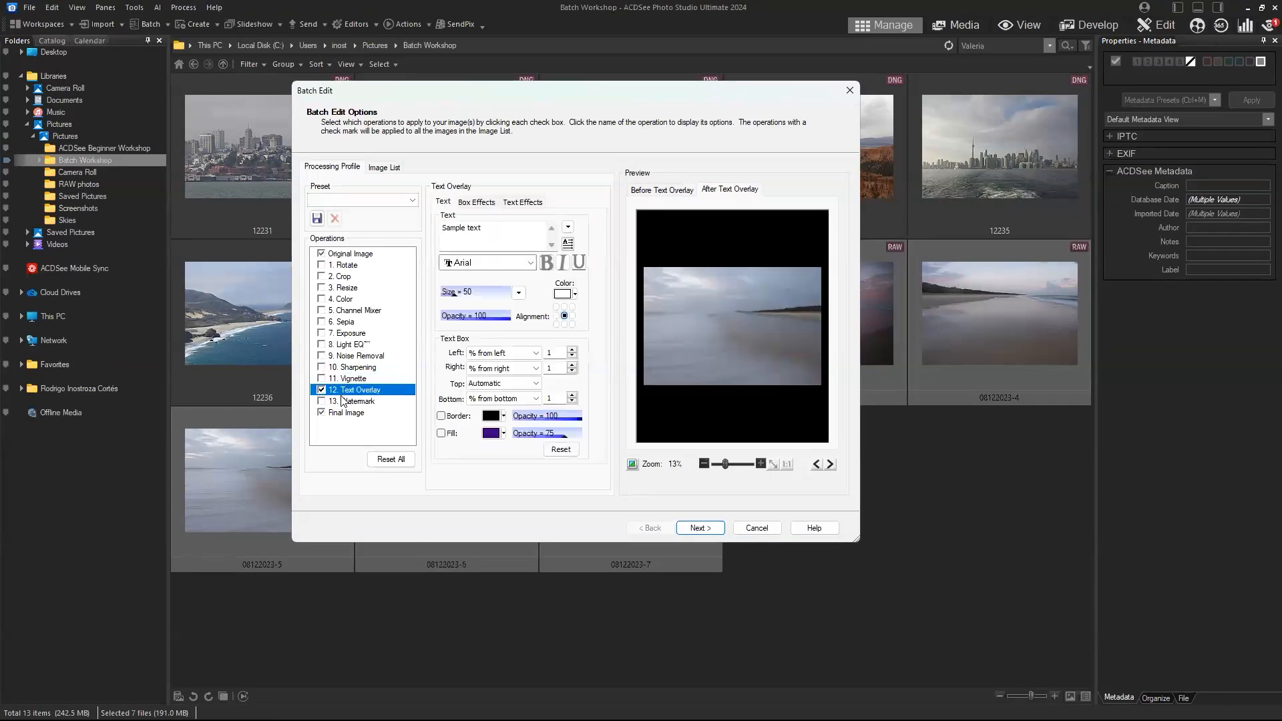
pyautogui.click(447, 232)
pyautogui.moveTo(444, 230); pyautogui.dragTo(490, 228)
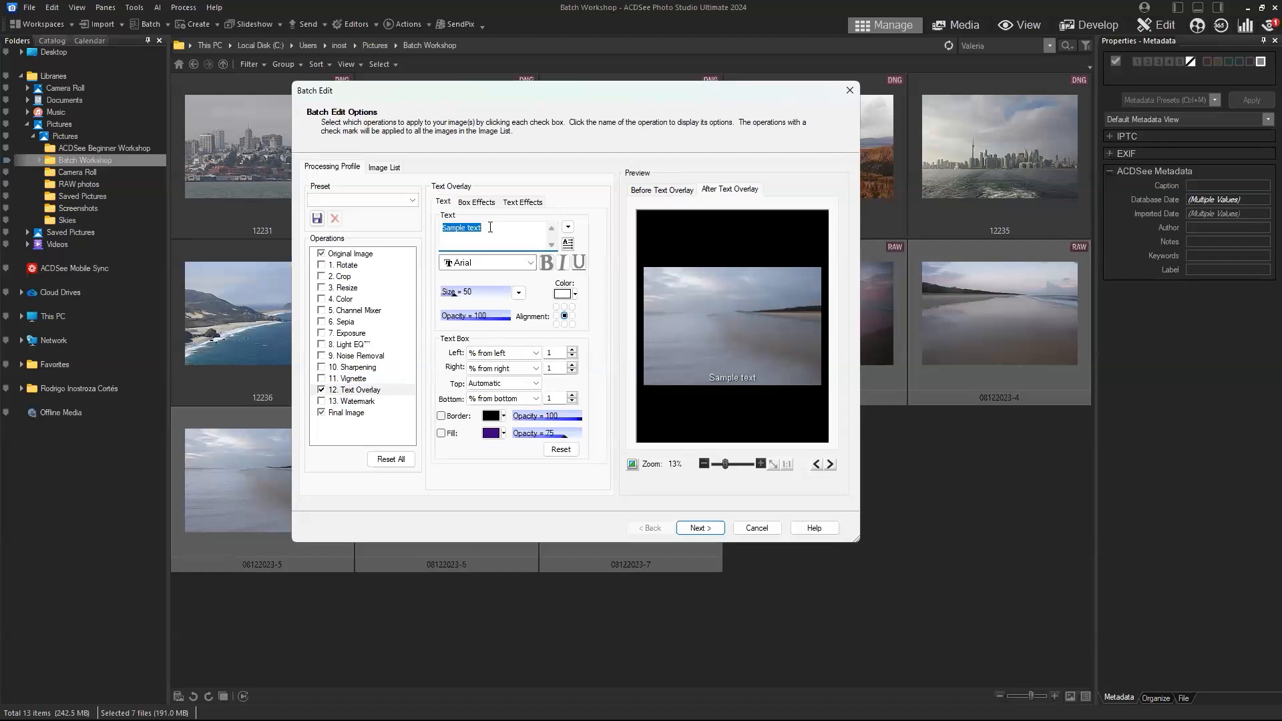
pyautogui.write('ACDS')
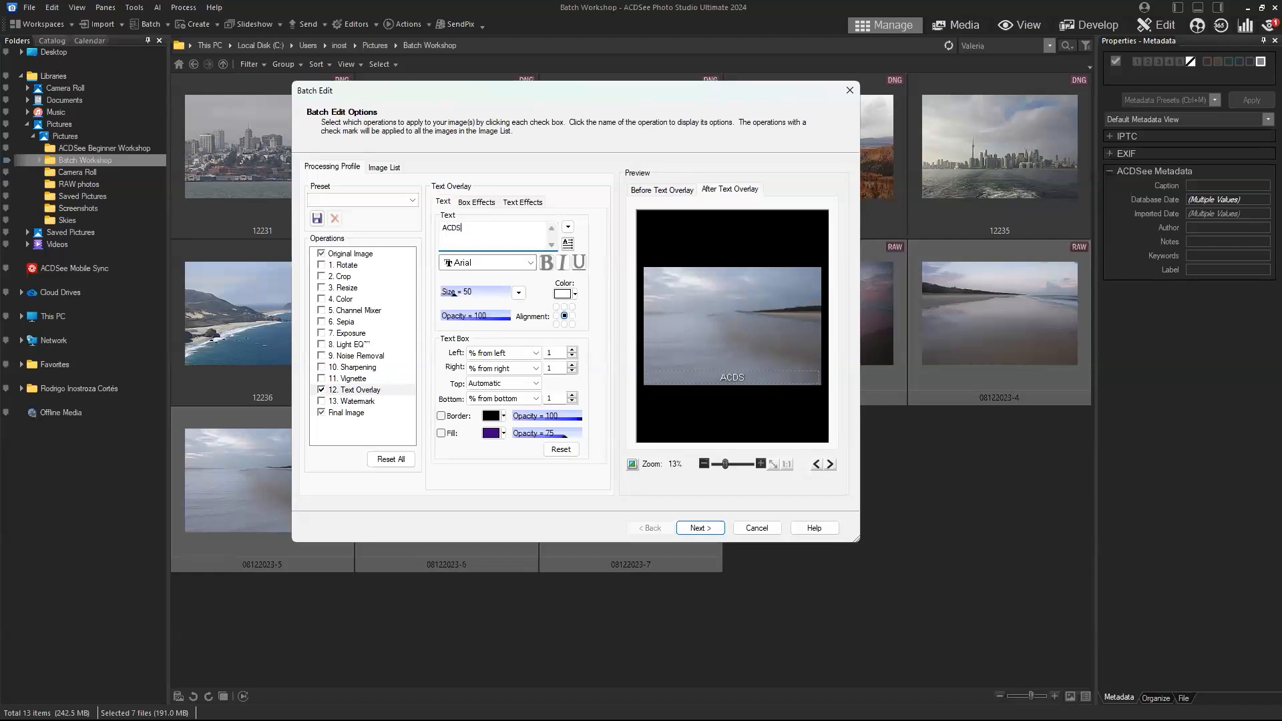
pyautogui.write('ee Connect')
pyautogui.moveTo(752, 380)
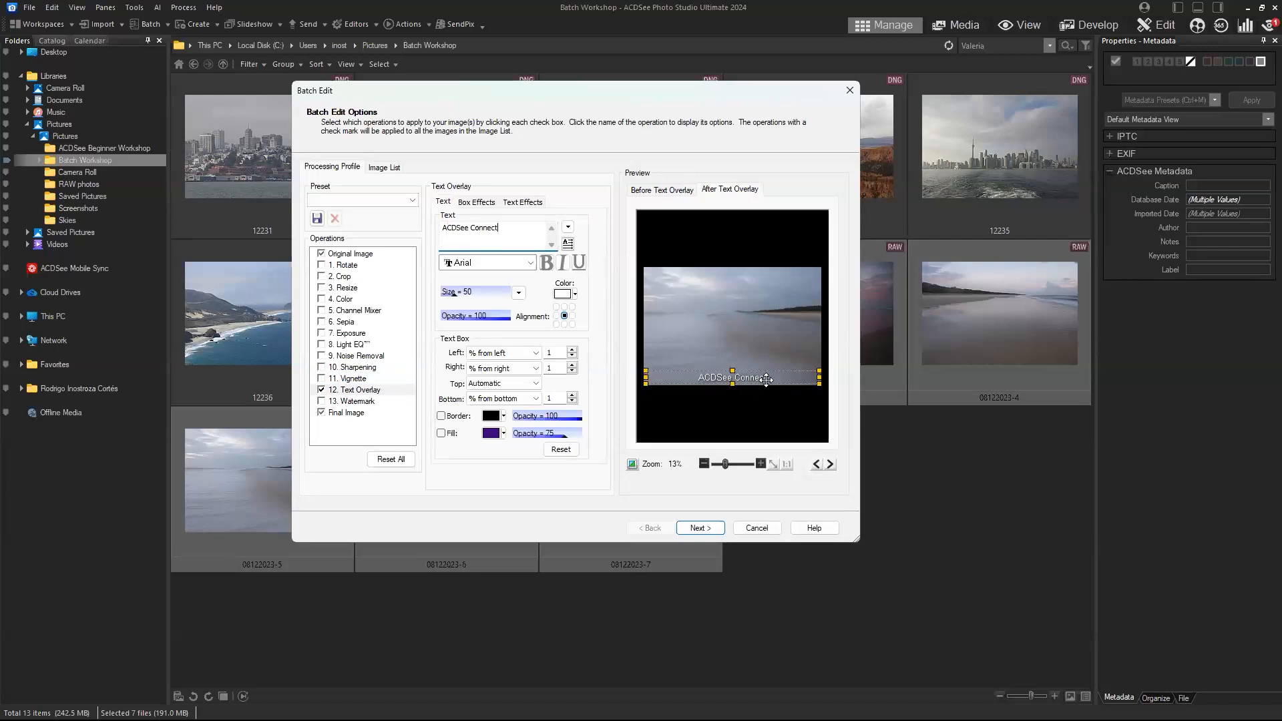
pyautogui.moveTo(766, 380); pyautogui.dragTo(768, 323)
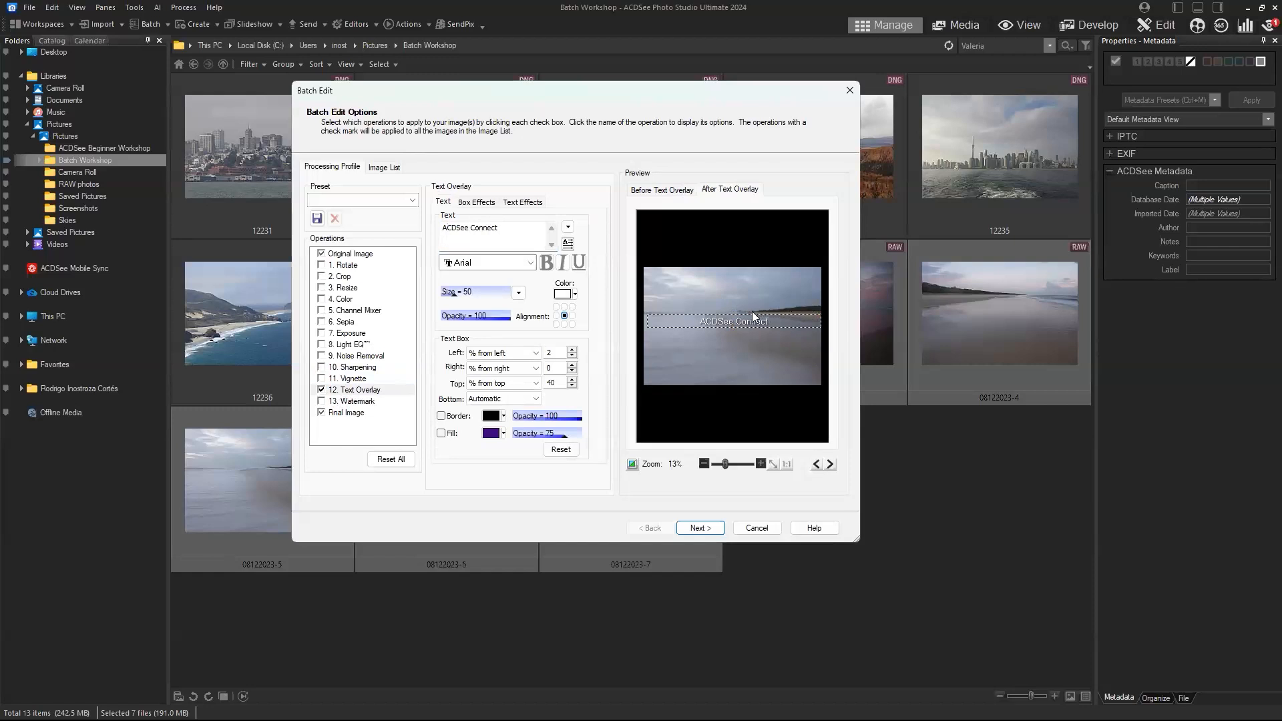
# Look at the insert options for the overlay text, try other alignments and return it to centered.
pyautogui.click(569, 228)
pyautogui.click(631, 229)
pyautogui.click(573, 316)
pyautogui.click(565, 325)
pyautogui.click(564, 315)
pyautogui.click(565, 315)
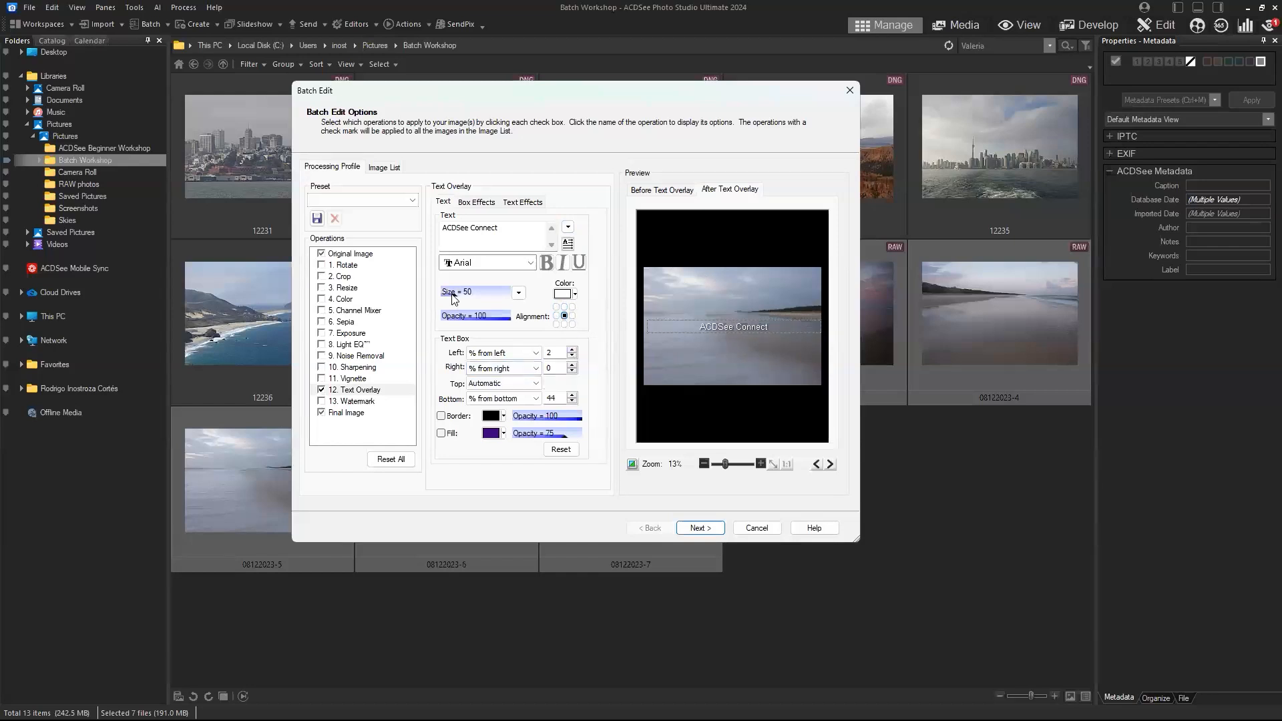
# Set the overlay text to Arial Black at size 95, keeping the centered alignment.
pyautogui.click(505, 268)
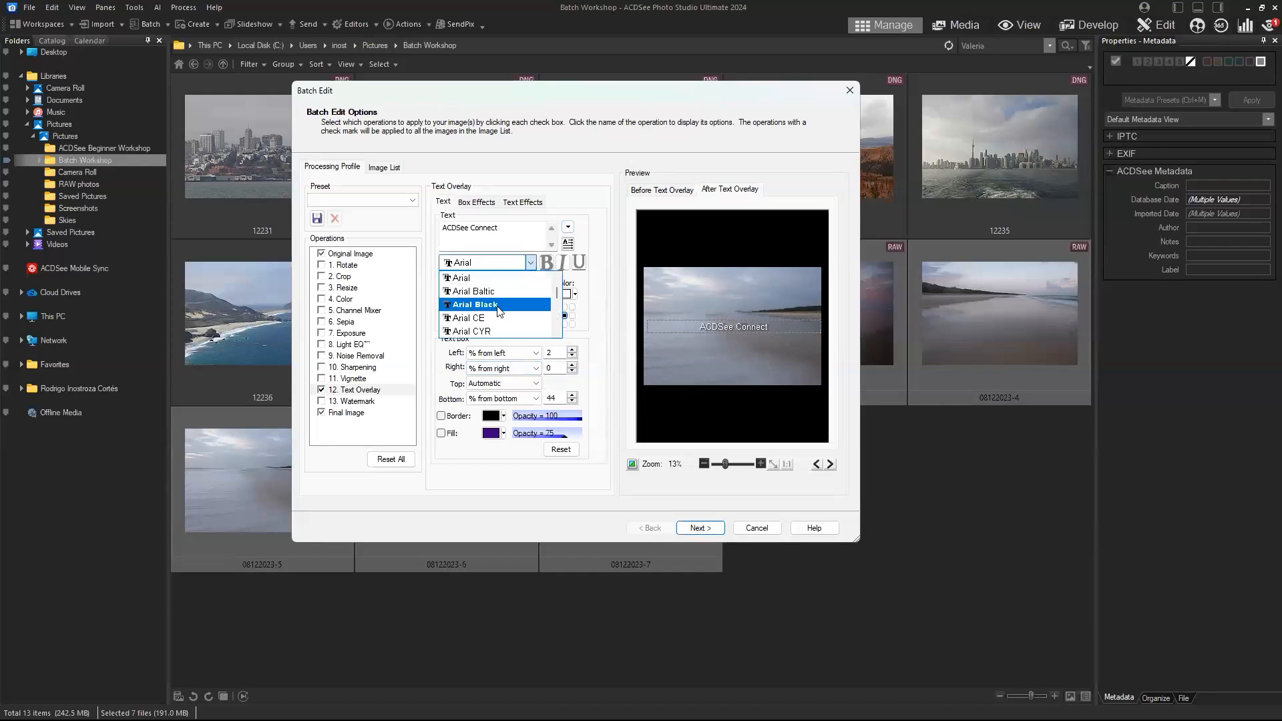
pyautogui.click(497, 305)
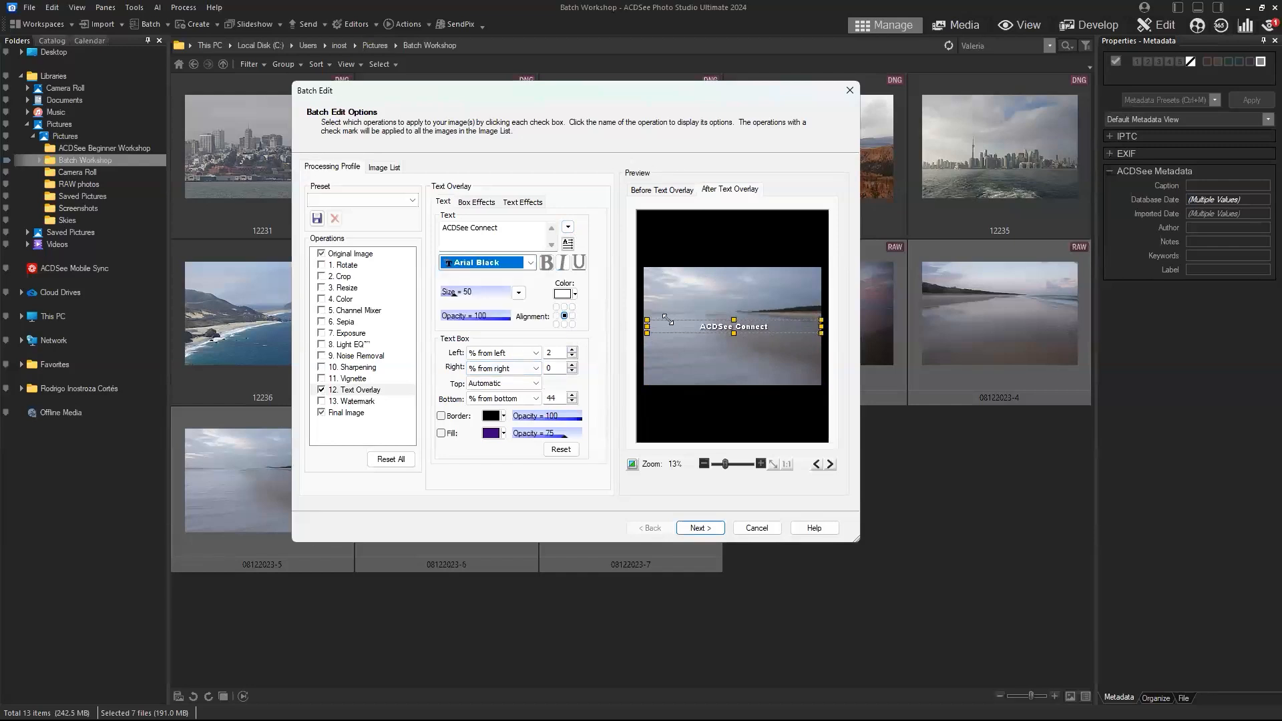
pyautogui.click(467, 294)
pyautogui.click(564, 307)
pyautogui.click(564, 316)
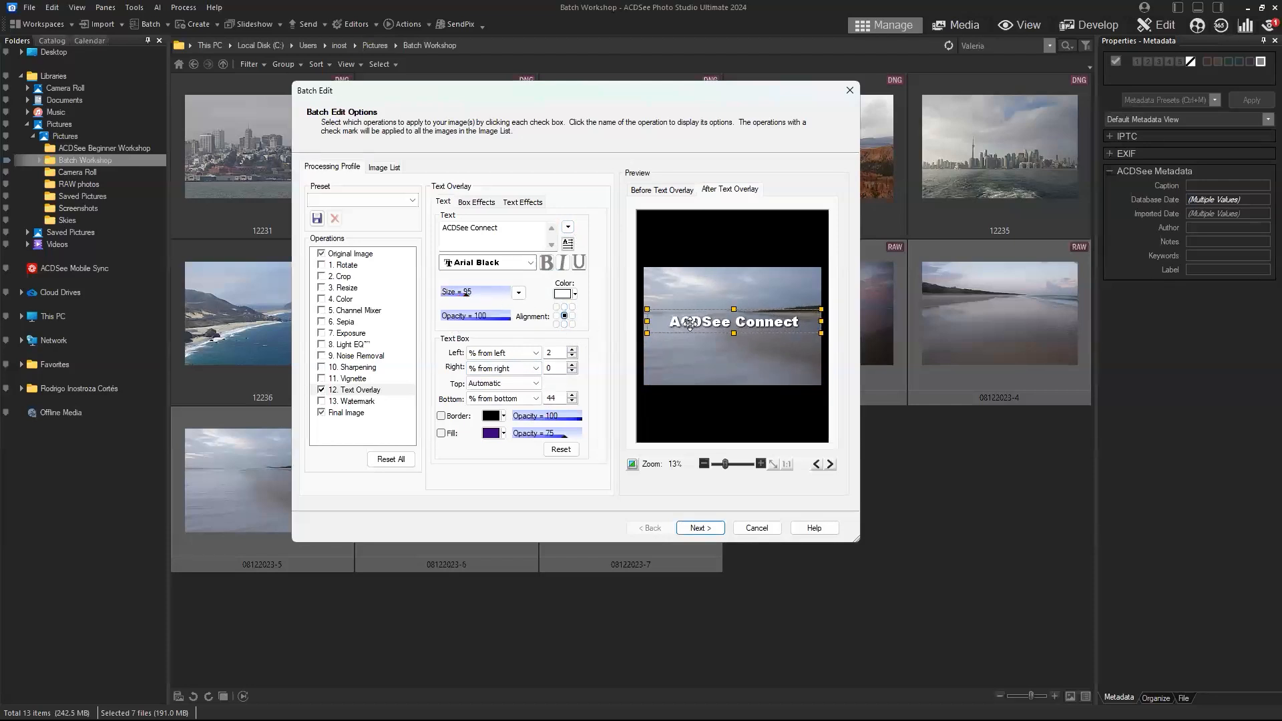
# Resize and position the text box at 6% from left, 7% from right, 33% from top and 36% from bottom.
pyautogui.moveTo(690, 326); pyautogui.dragTo(691, 326)
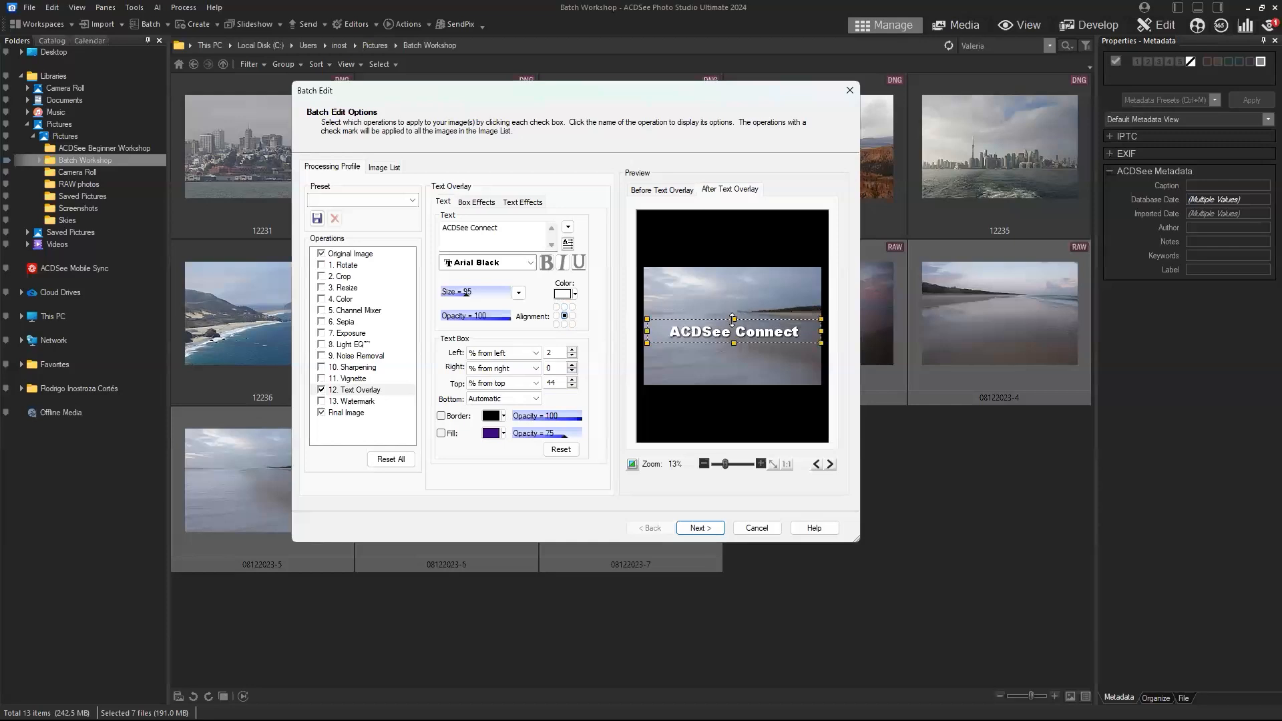
pyautogui.moveTo(732, 318); pyautogui.dragTo(733, 306)
pyautogui.moveTo(647, 324)
pyautogui.mouseDown()
pyautogui.moveTo(681, 326)
pyautogui.moveTo(668, 325)
pyautogui.mouseUp()
pyautogui.moveTo(720, 331); pyautogui.dragTo(707, 330)
# Add a border to the text box, try different colors and make it white.
pyautogui.click(442, 416)
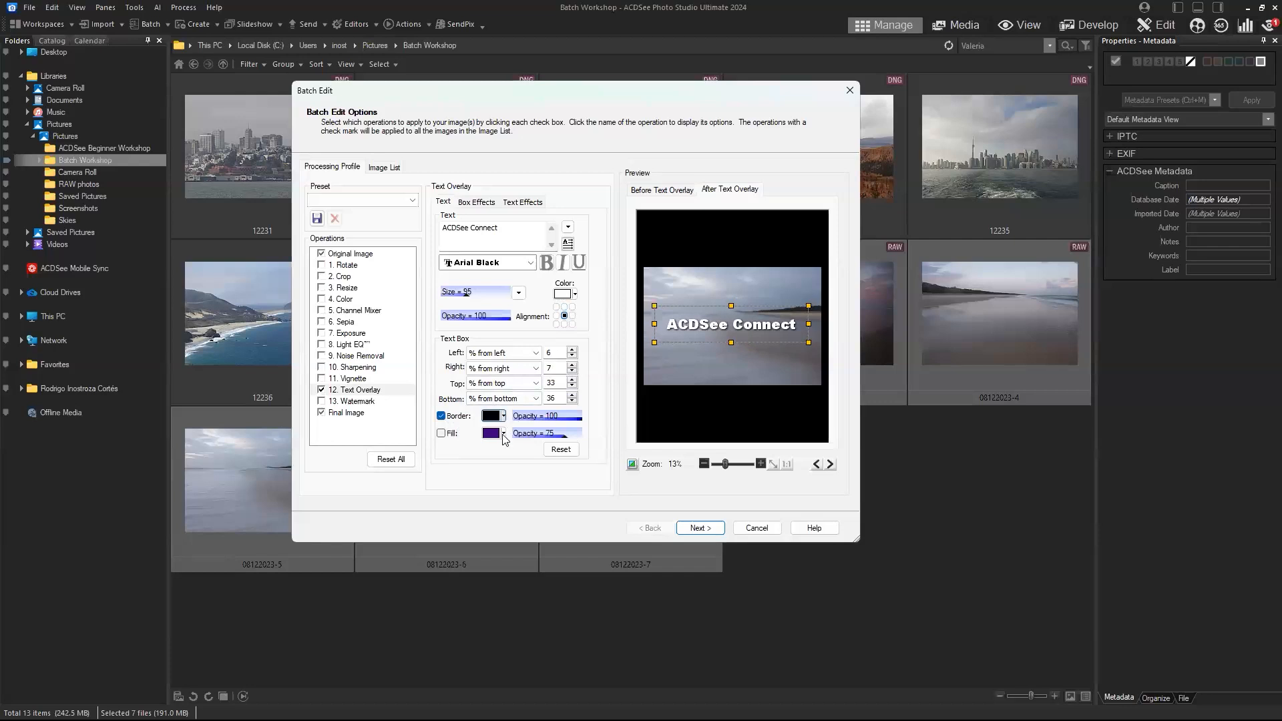
pyautogui.click(505, 416)
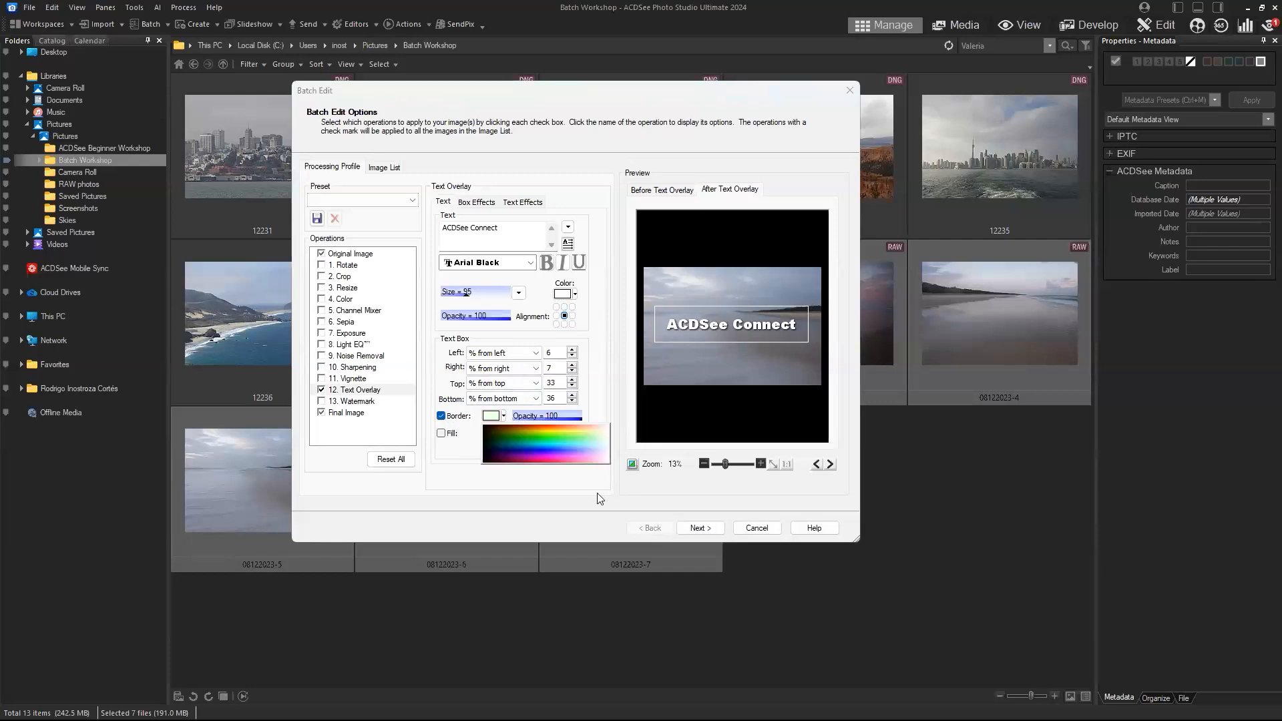
pyautogui.click(550, 447)
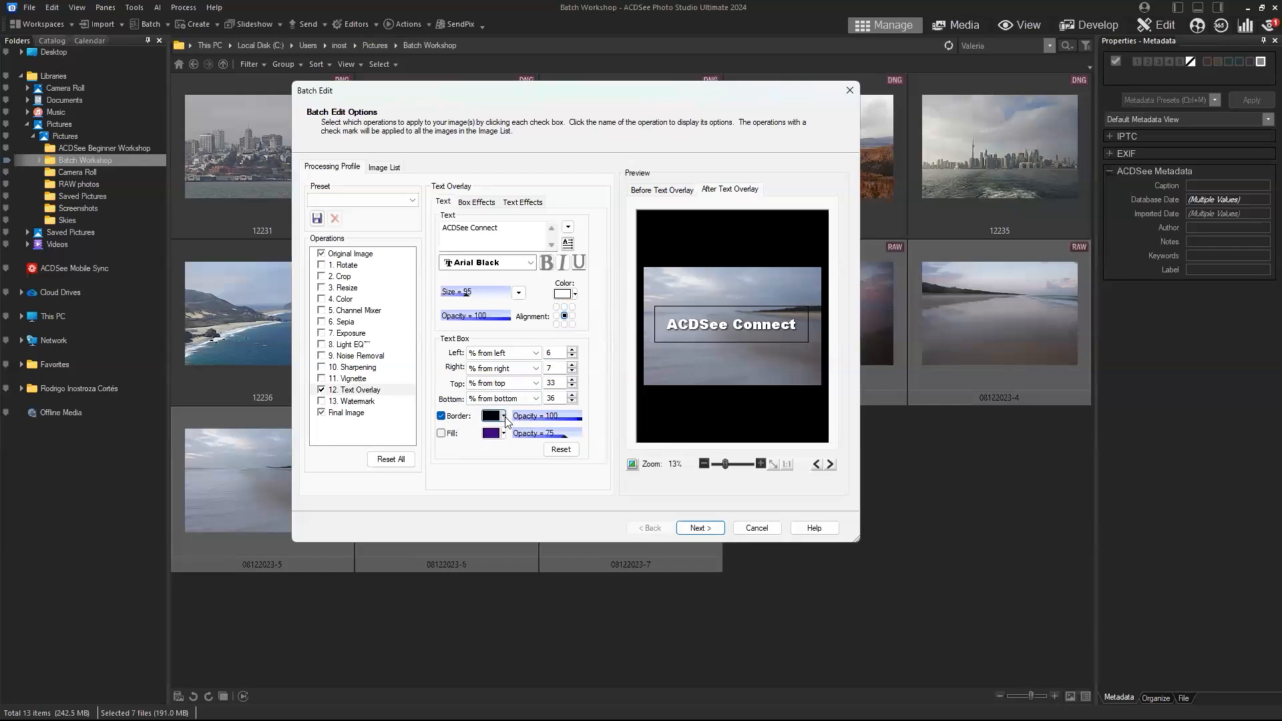
pyautogui.click(505, 417)
pyautogui.click(533, 425)
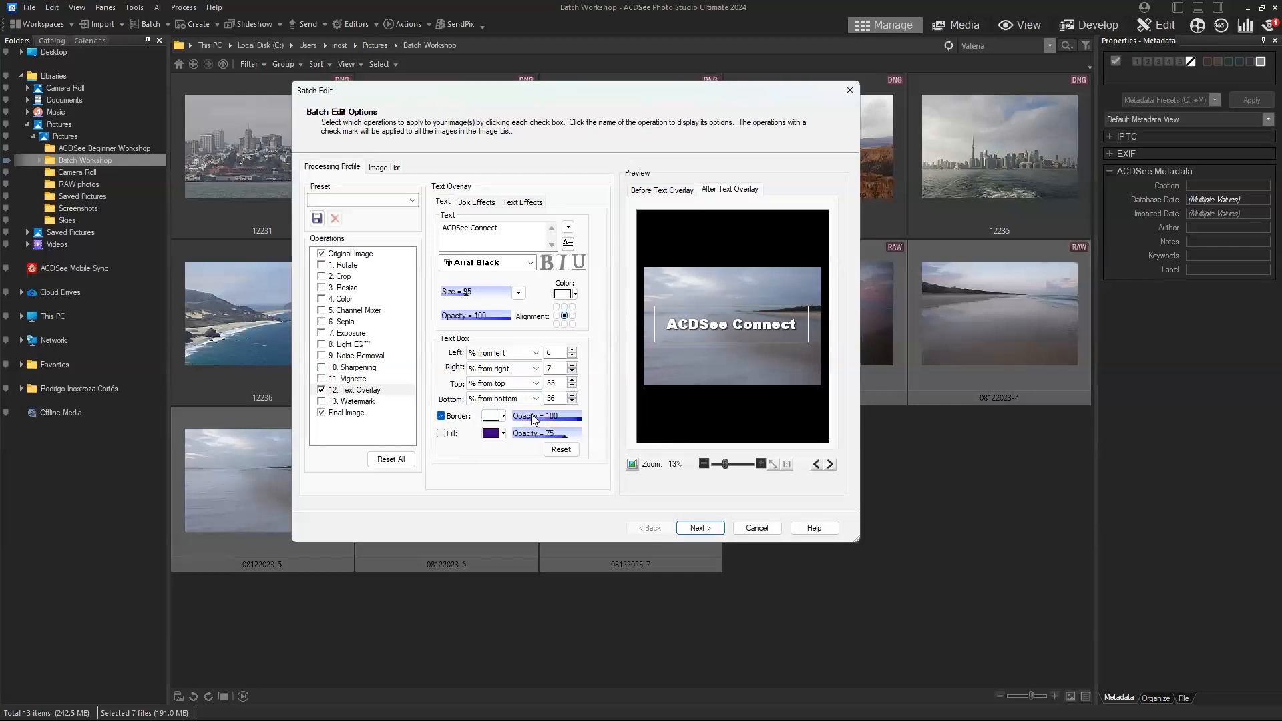
# Fill the text box with orange-red at opacity 27 and shift the box slightly over the photo.
pyautogui.click(440, 434)
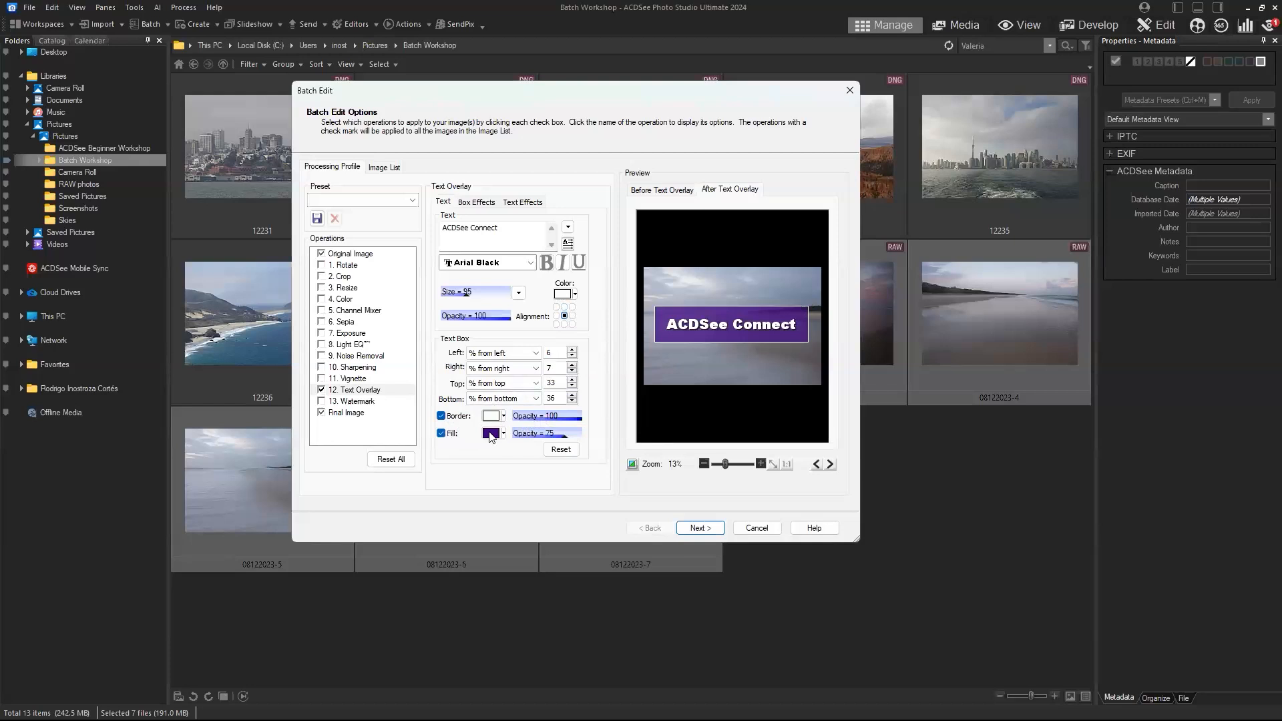
pyautogui.click(491, 433)
pyautogui.click(583, 294)
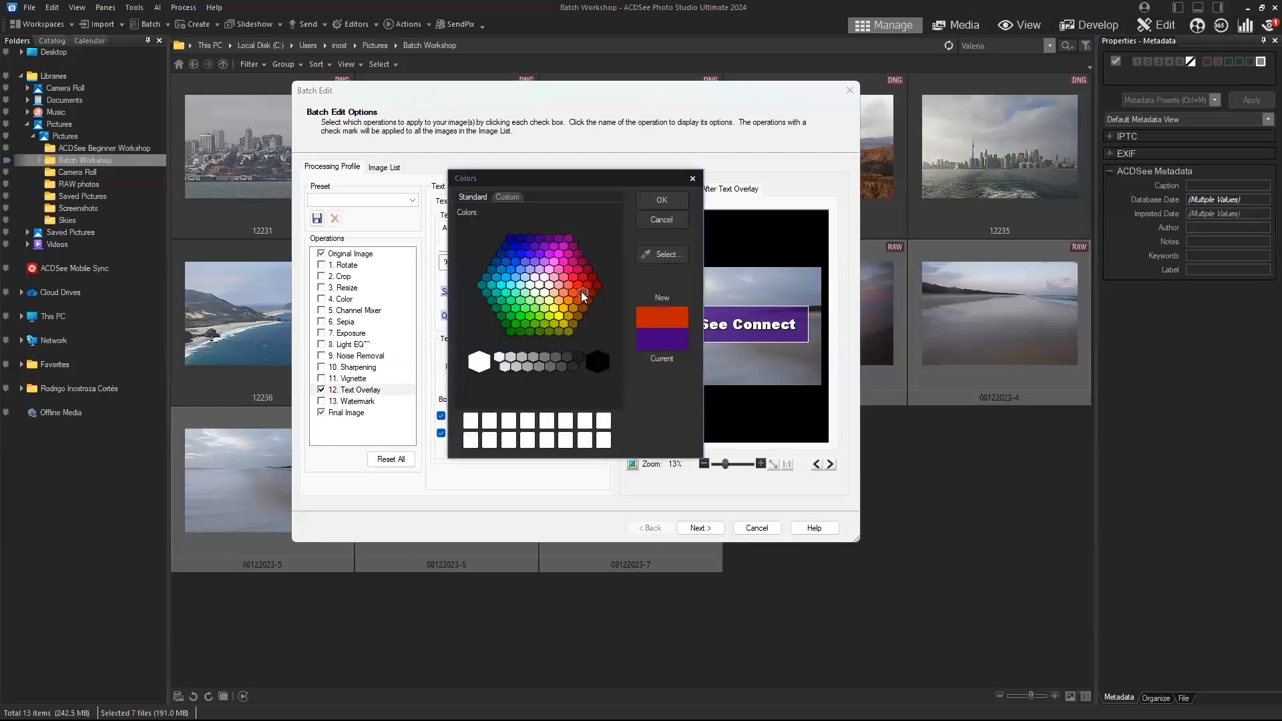
pyautogui.click(661, 200)
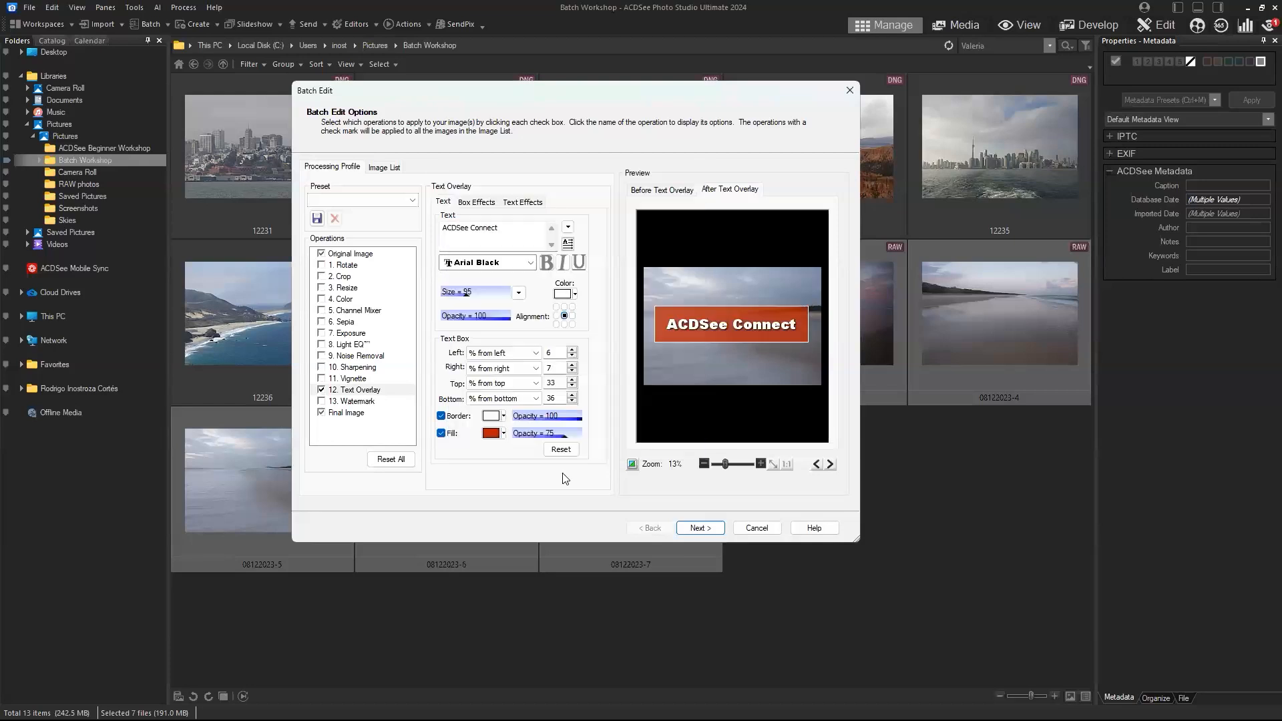
pyautogui.moveTo(565, 434); pyautogui.dragTo(530, 437)
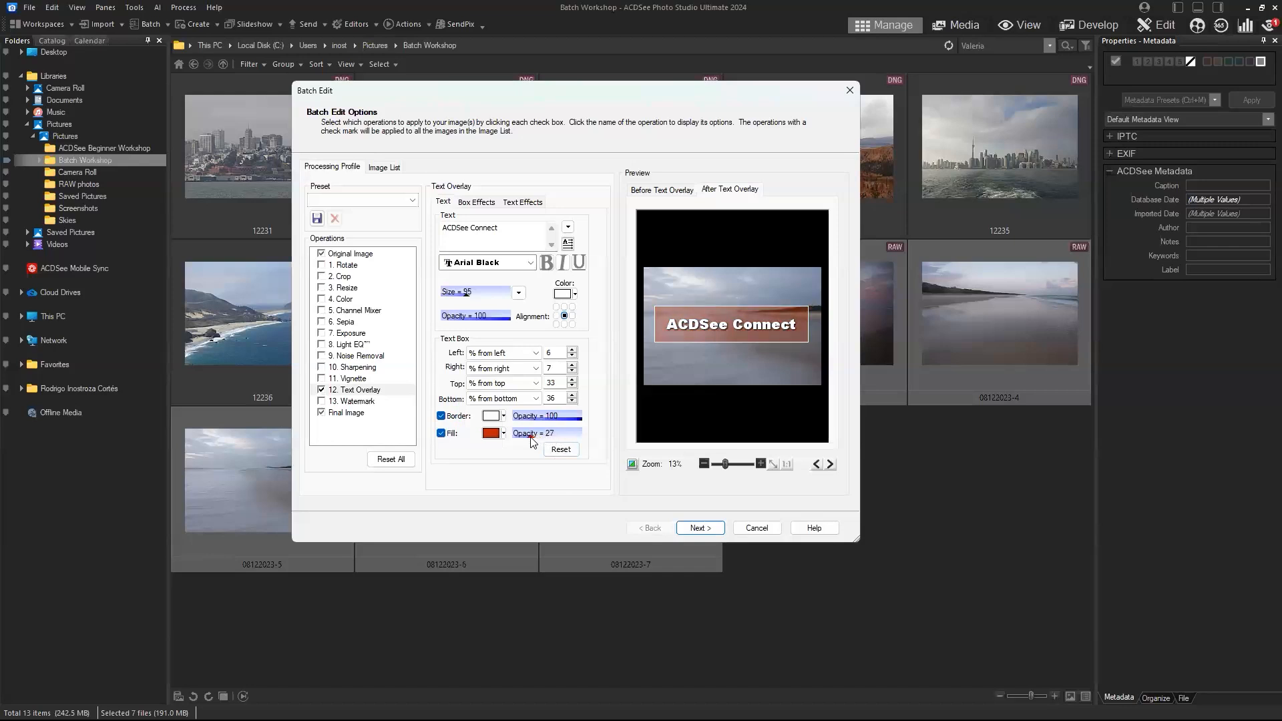
pyautogui.moveTo(753, 335)
pyautogui.mouseDown()
pyautogui.moveTo(755, 372)
pyautogui.moveTo(775, 344)
pyautogui.moveTo(814, 342)
pyautogui.moveTo(774, 362)
pyautogui.moveTo(770, 327)
pyautogui.mouseUp()
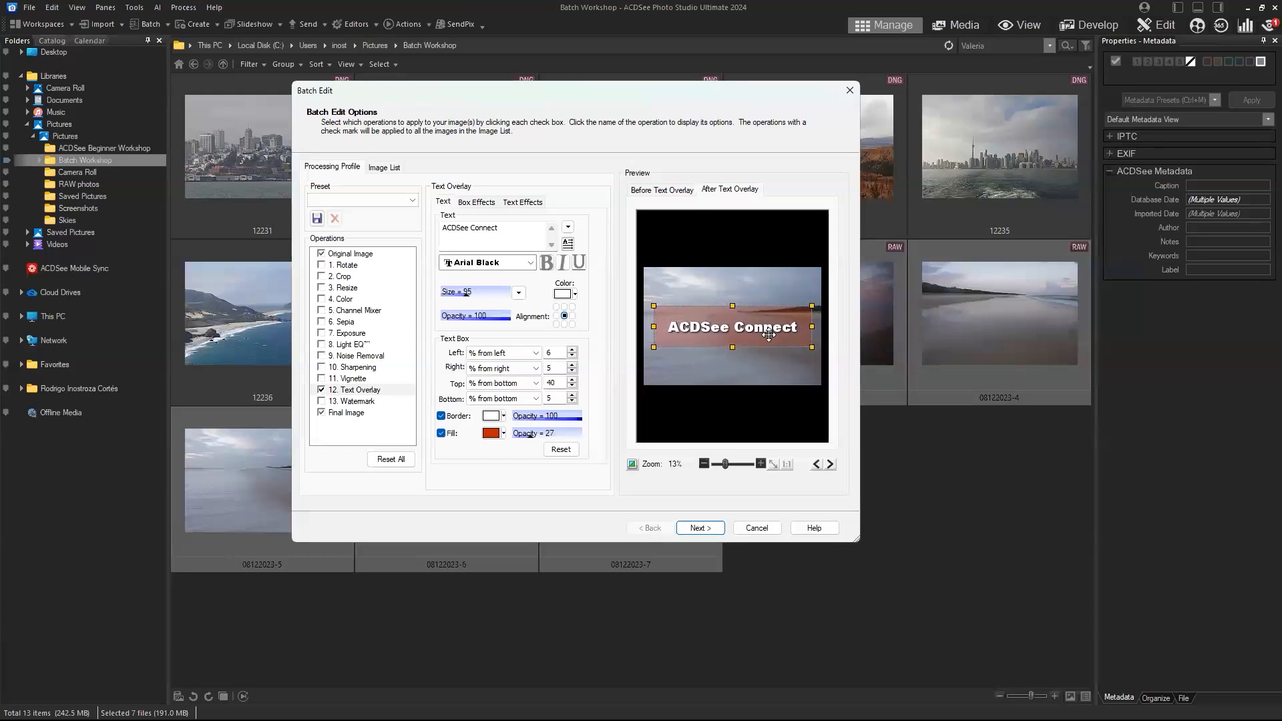
pyautogui.click(831, 464)
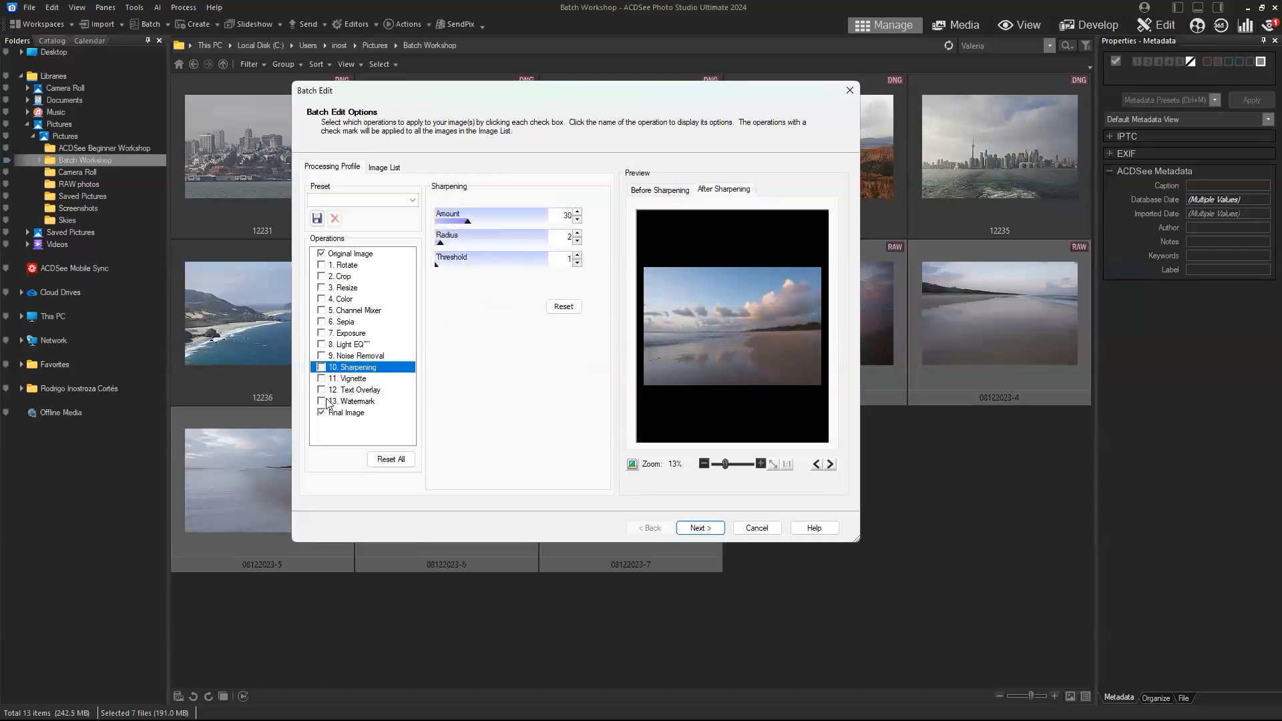
# Turn on the Watermark operation, maintain the aspect ratio while resizing and place the small ACDSee logo in the photo's lower-right corner.
pyautogui.click(322, 401)
pyautogui.click(343, 404)
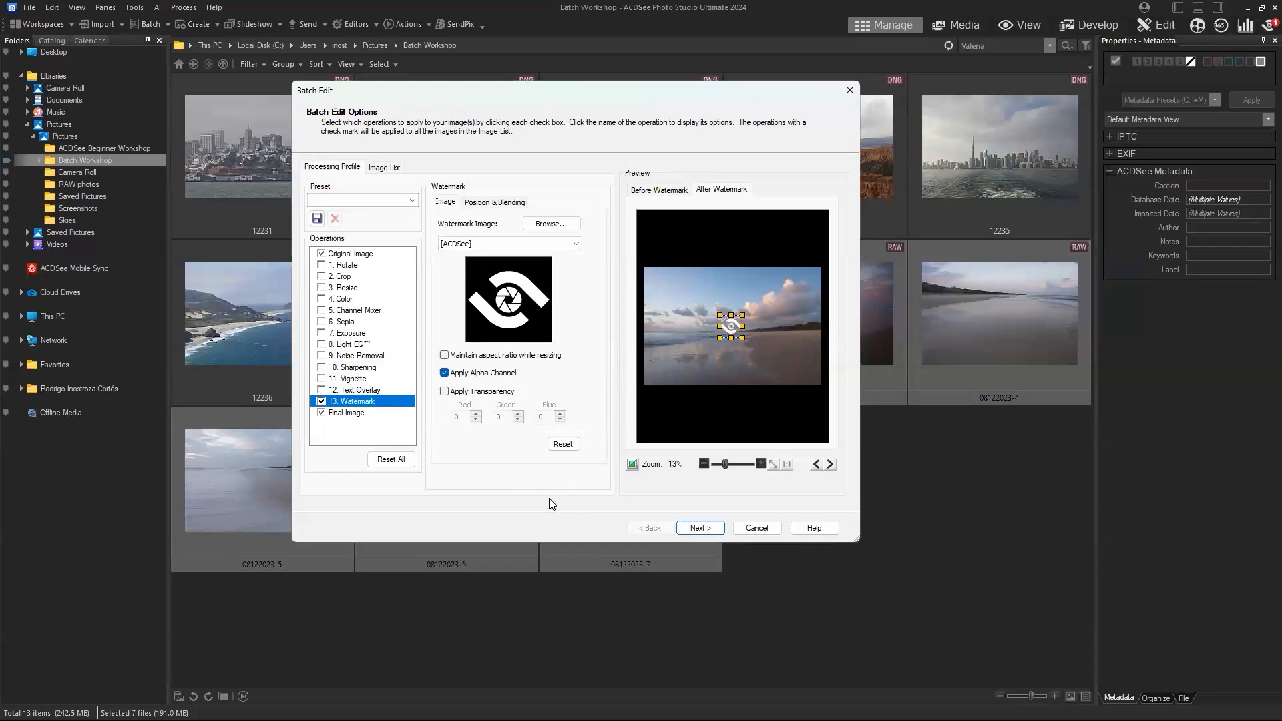
pyautogui.moveTo(719, 337); pyautogui.dragTo(682, 354)
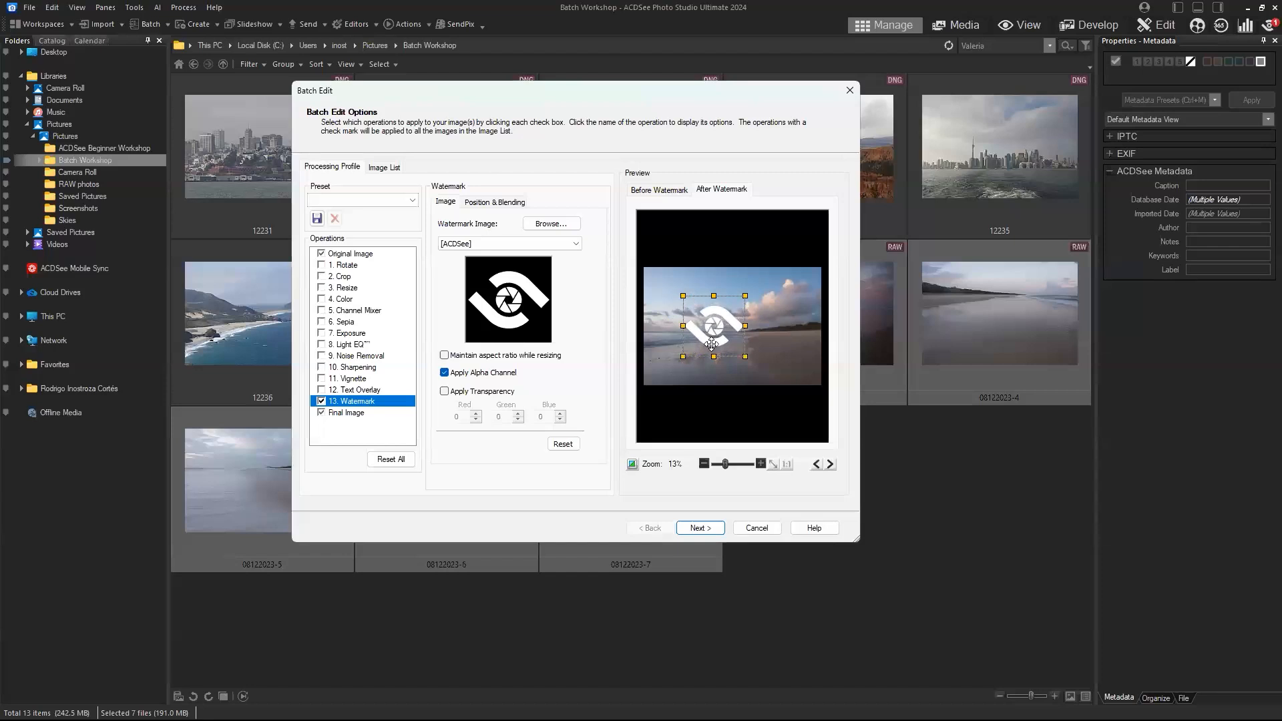
pyautogui.click(445, 356)
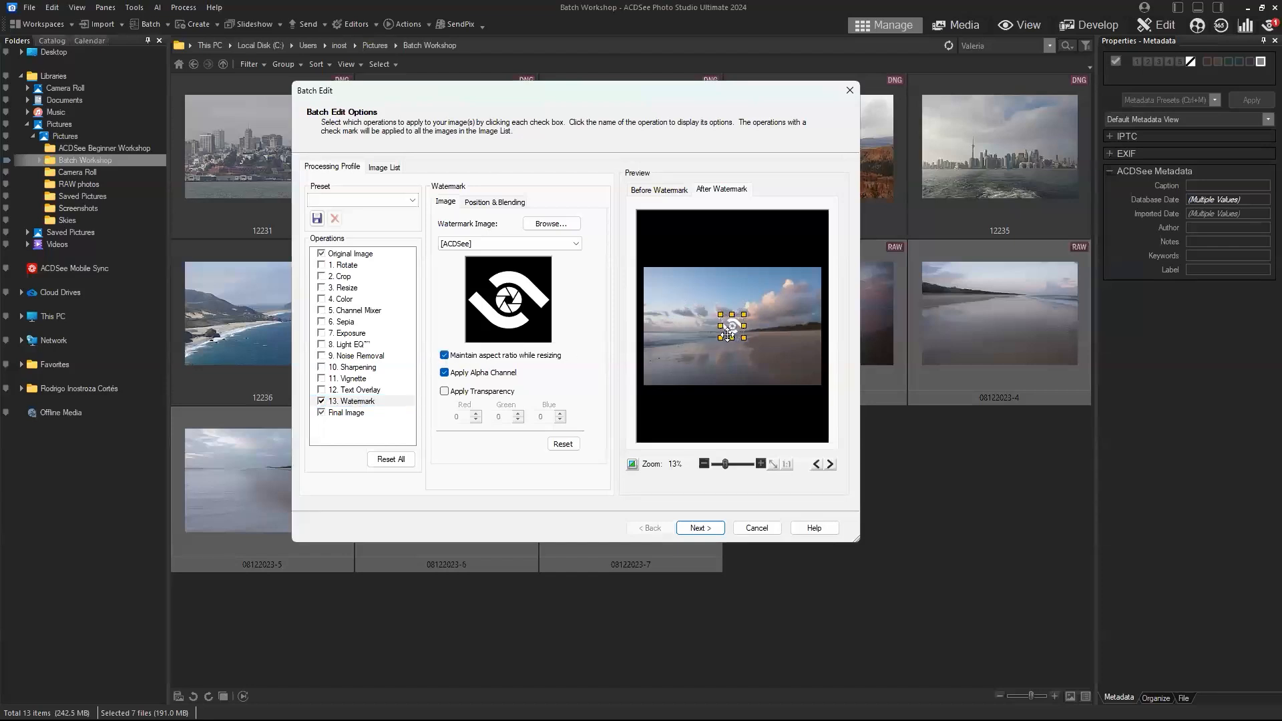
pyautogui.moveTo(732, 328); pyautogui.dragTo(808, 372)
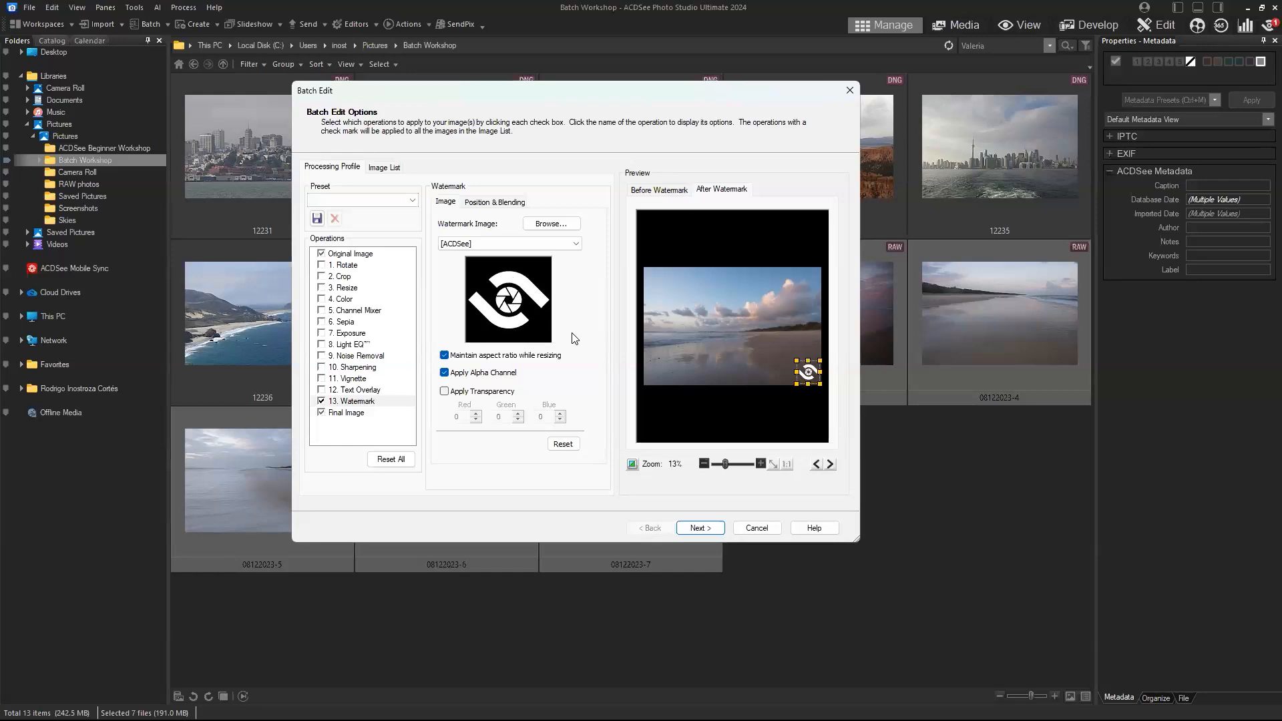
# Enlarge the watermark to compare it with the alpha channel off and on, and return it to its small size.
pyautogui.click(445, 373)
pyautogui.moveTo(796, 360); pyautogui.dragTo(762, 332)
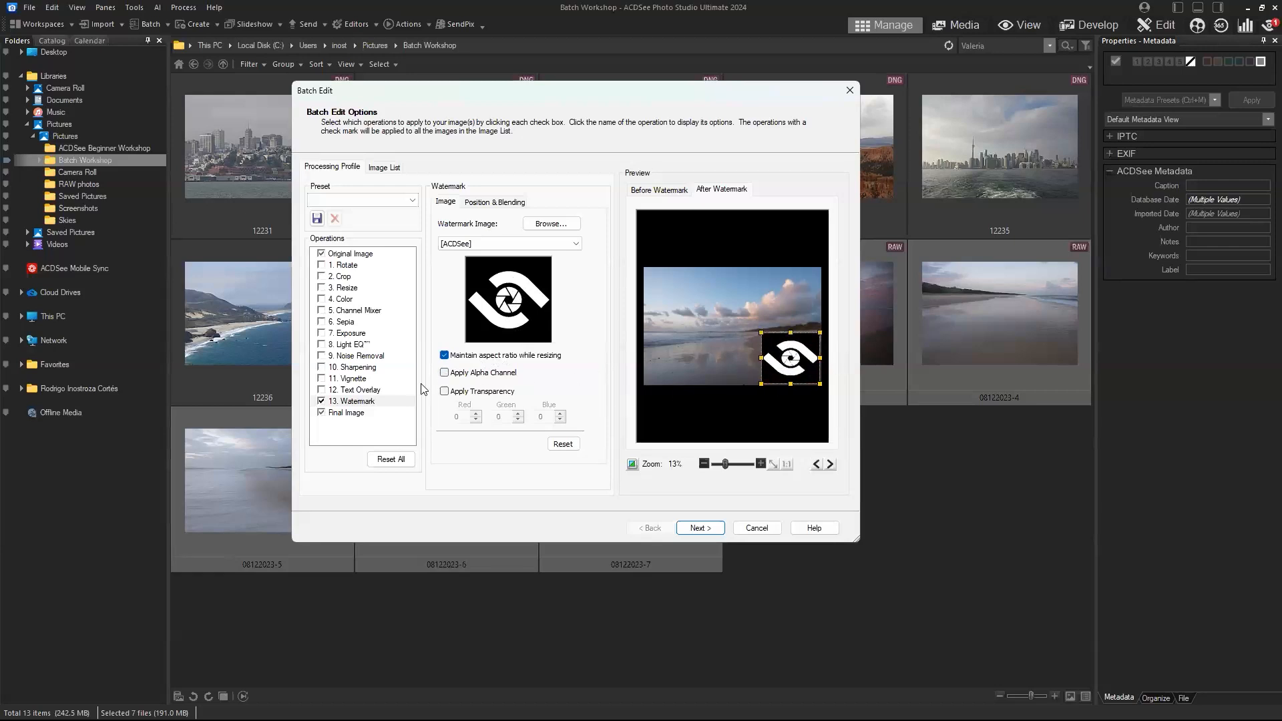
pyautogui.click(444, 373)
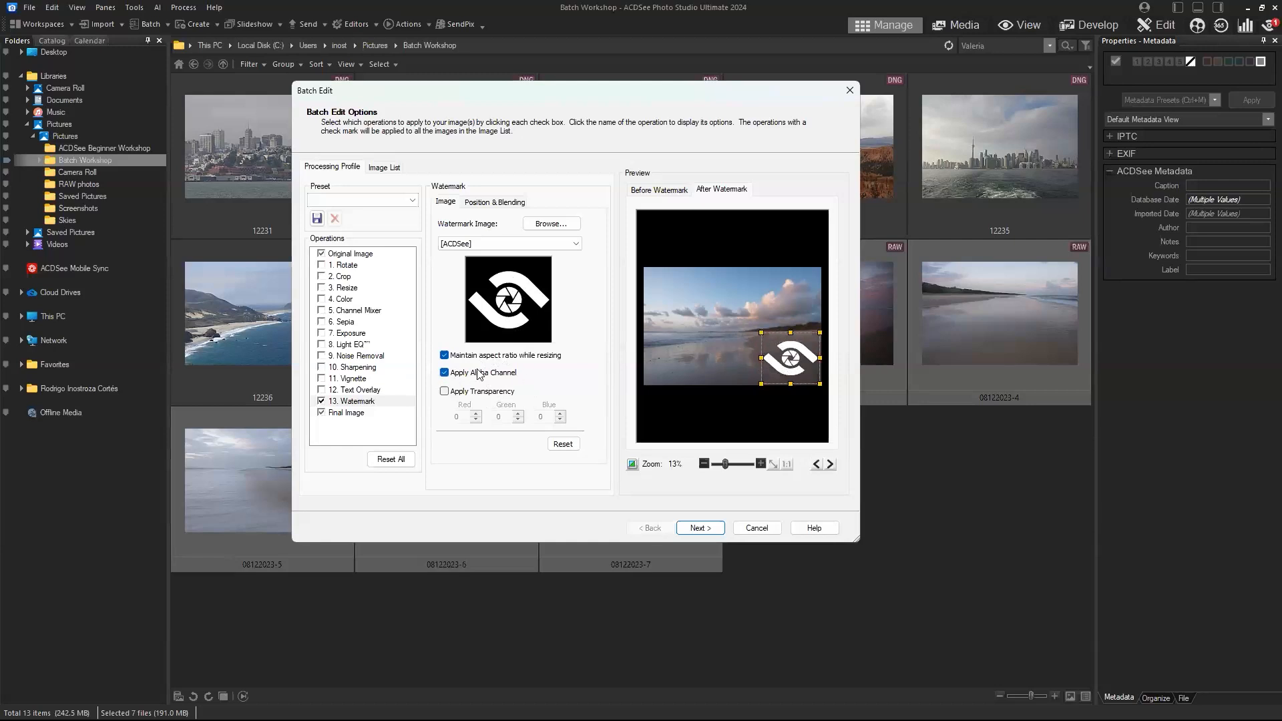
pyautogui.moveTo(761, 331); pyautogui.dragTo(796, 361)
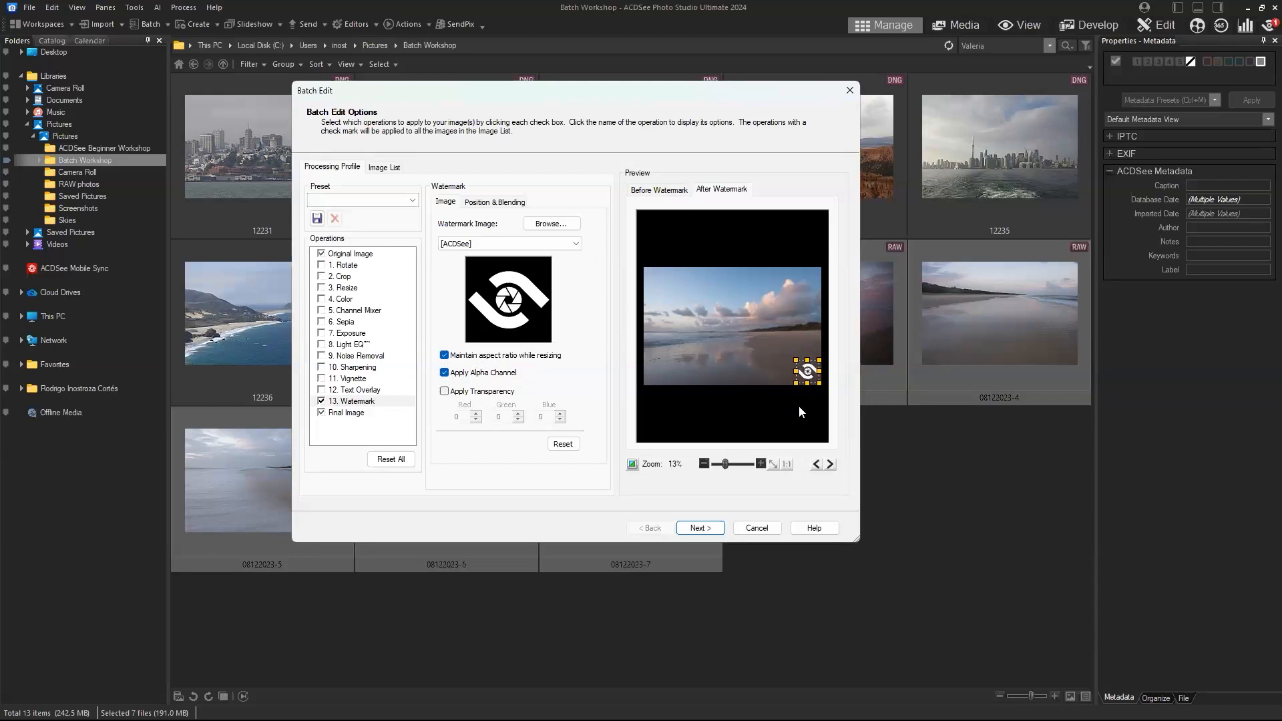
# Browse the Madrid folder for a custom watermark image, preview a couple of photos and cancel the selection.
pyautogui.click(552, 229)
pyautogui.moveTo(696, 256); pyautogui.dragTo(704, 316)
pyautogui.click(446, 344)
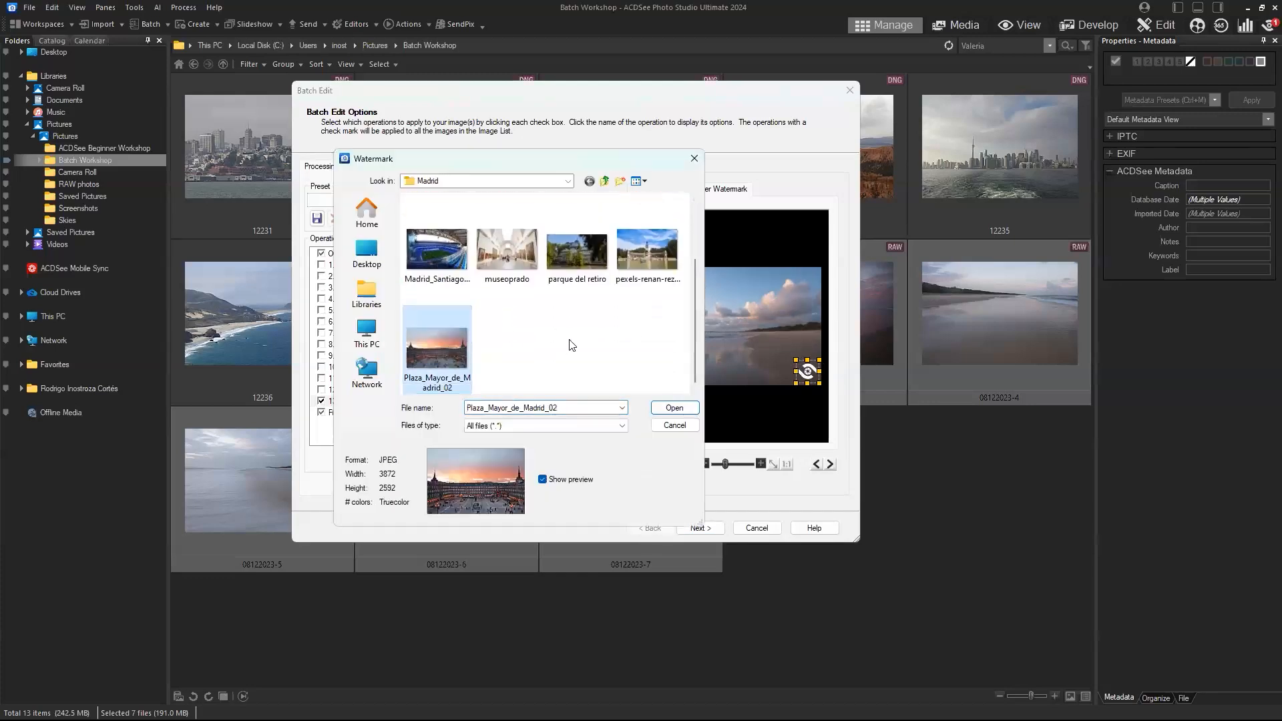
pyautogui.scroll(2, 467, 320)
pyautogui.click(577, 241)
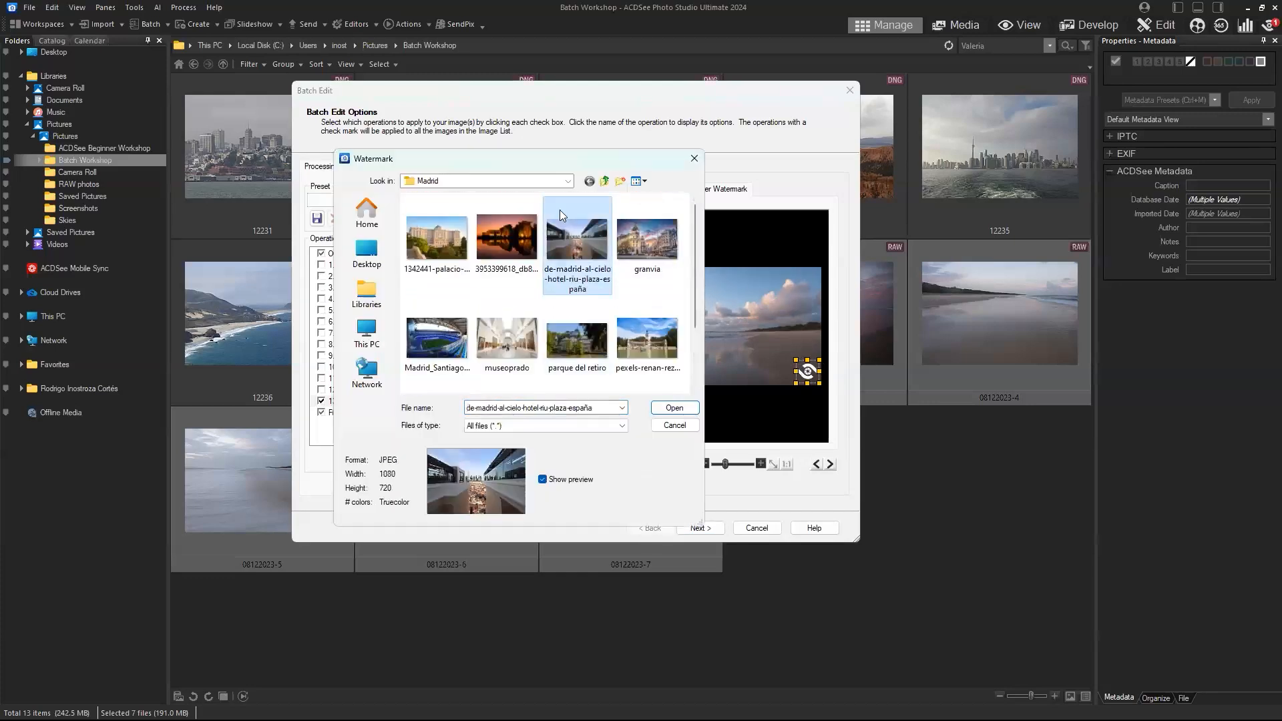
pyautogui.click(675, 425)
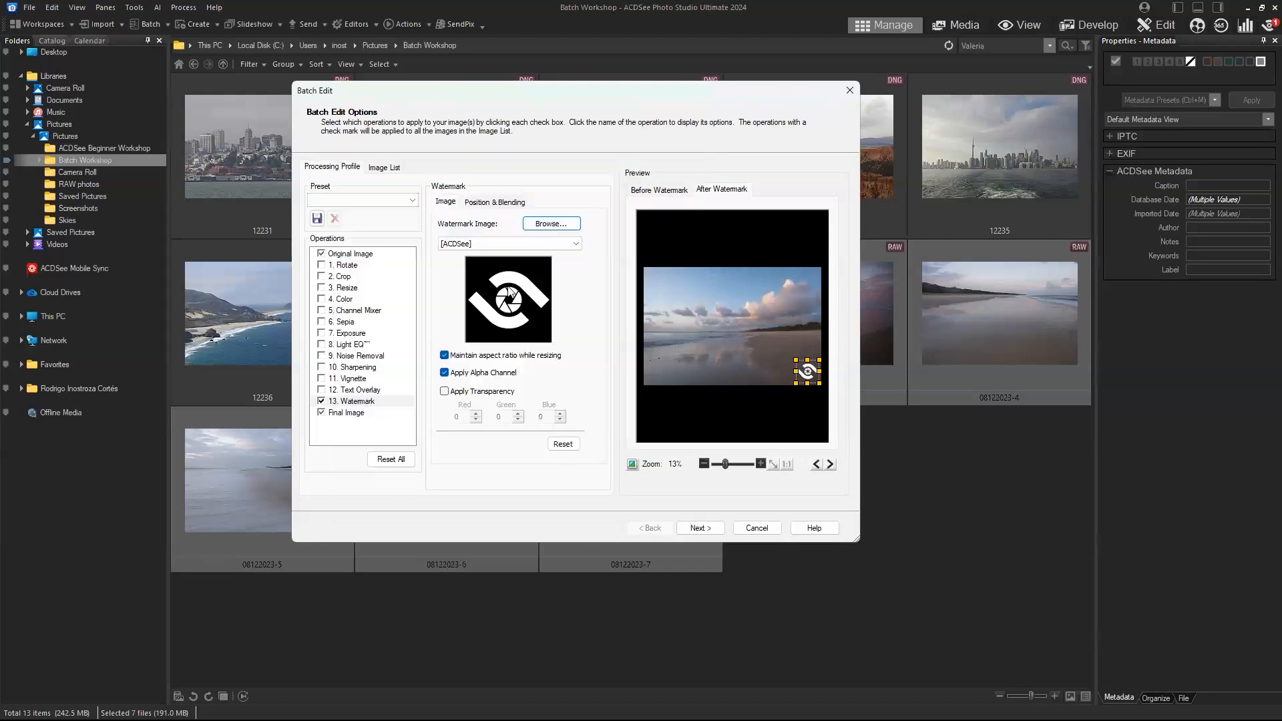
# Nudge the watermark in the corner and preview it on the other photos.
pyautogui.moveTo(808, 374)
pyautogui.mouseDown()
pyautogui.moveTo(800, 367)
pyautogui.moveTo(810, 374)
pyautogui.mouseUp()
pyautogui.click(830, 464)
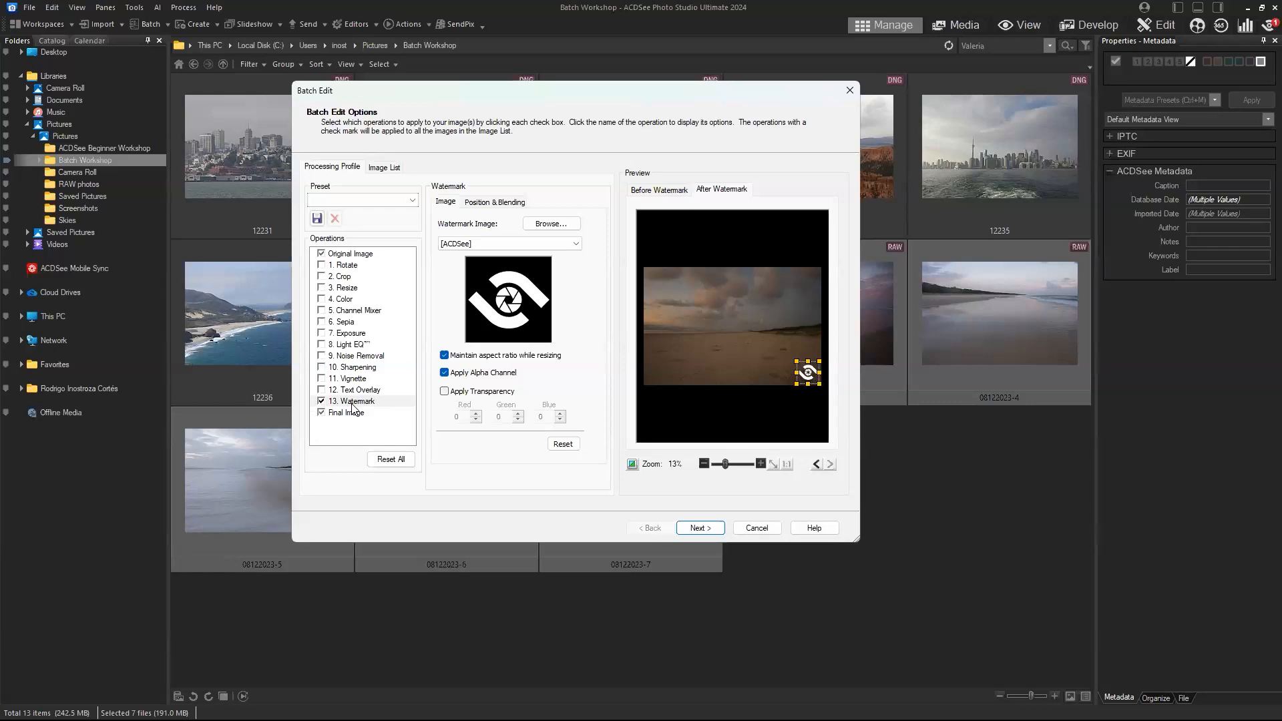
# Run the batch edit to JPG in the source folder using the name template FujifilmWatermark#, and select the first watermarked photo.
pyautogui.click(701, 528)
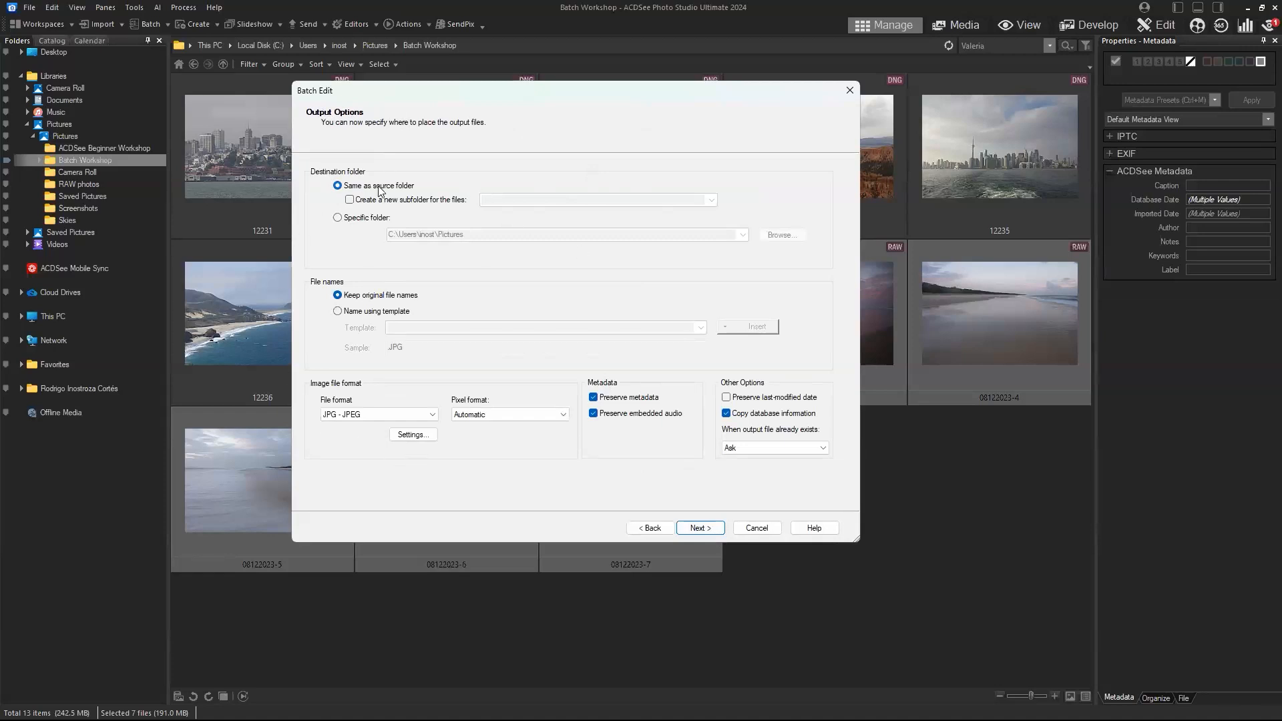
pyautogui.click(347, 311)
pyautogui.click(402, 327)
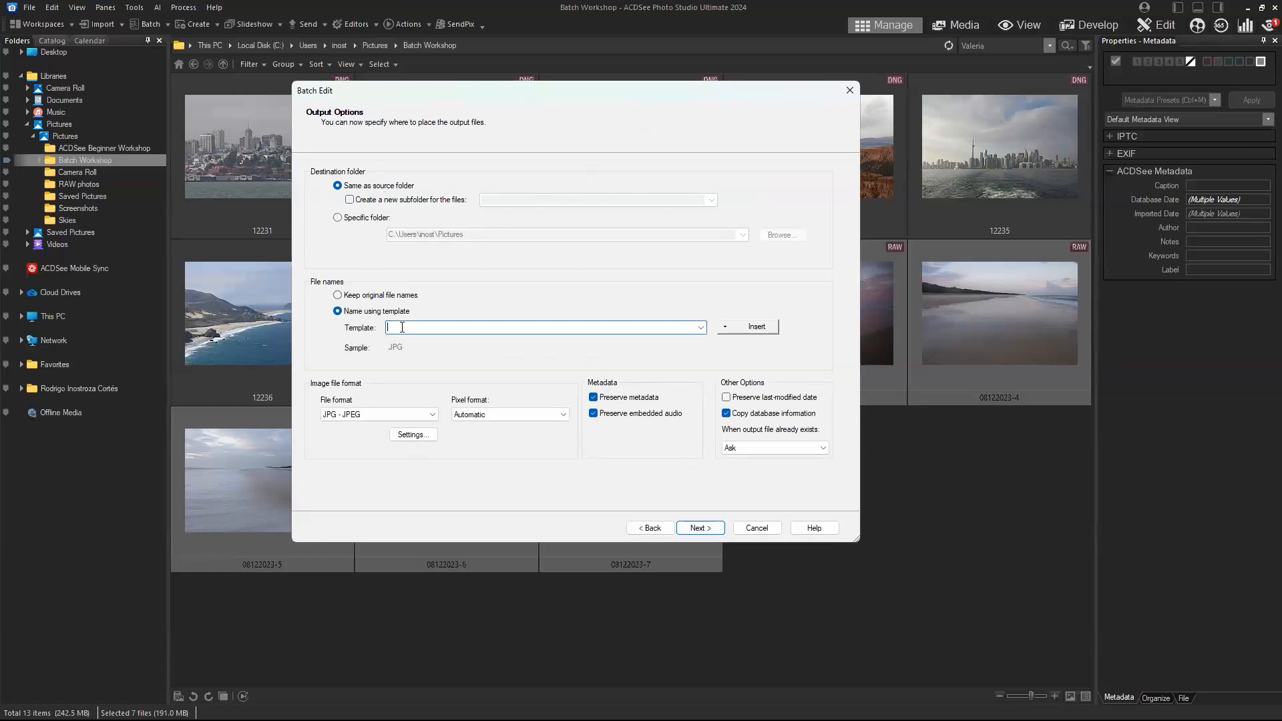
pyautogui.write('FujifilmWatermark#')
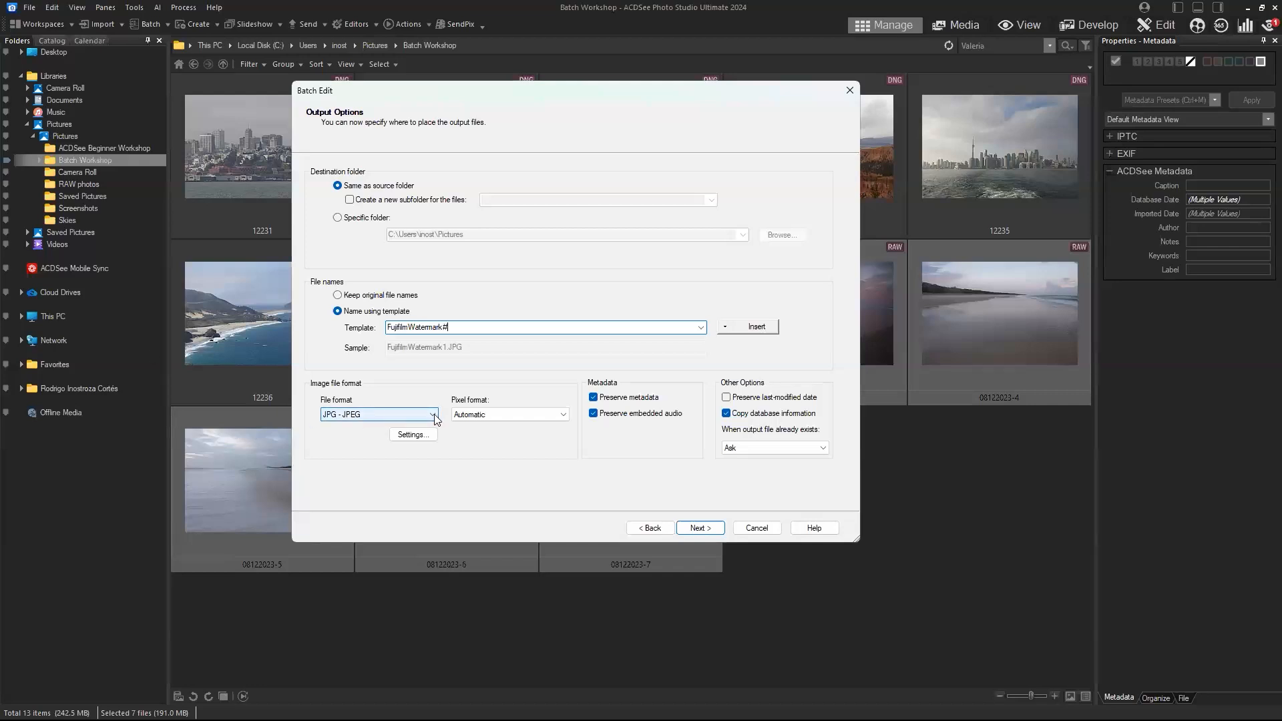
pyautogui.click(710, 533)
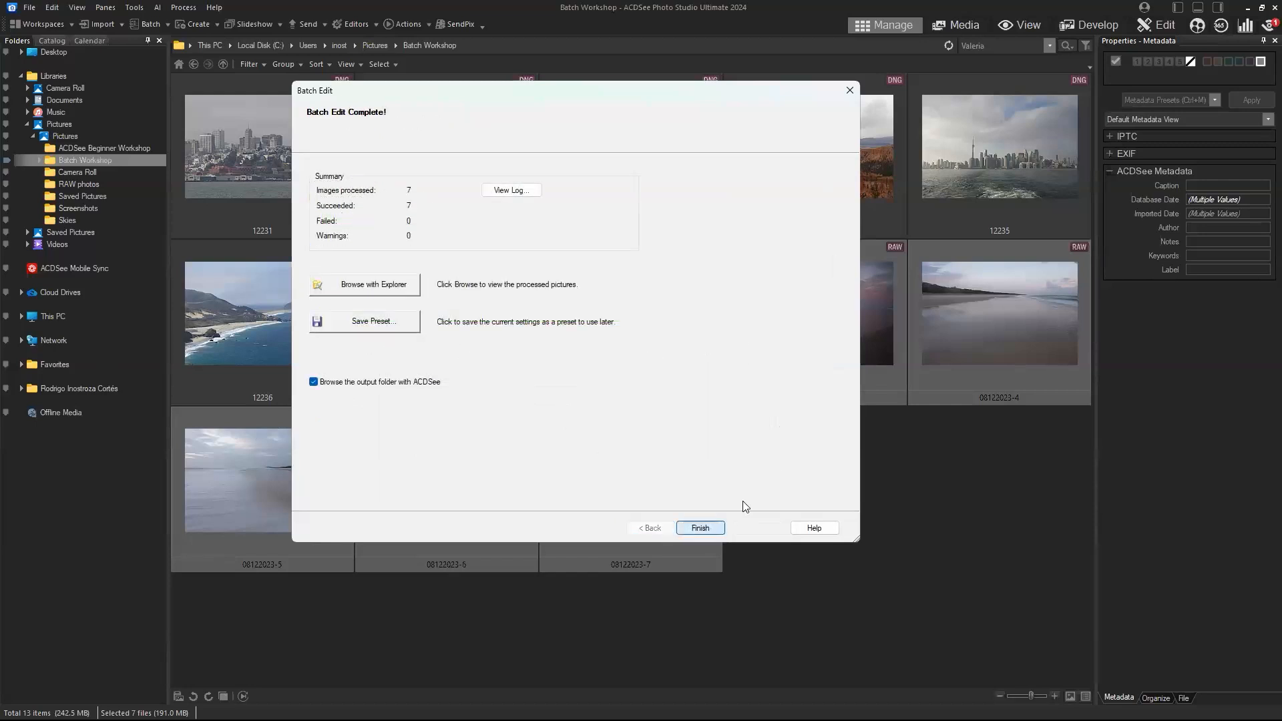
pyautogui.press('Return')
pyautogui.click(807, 422)
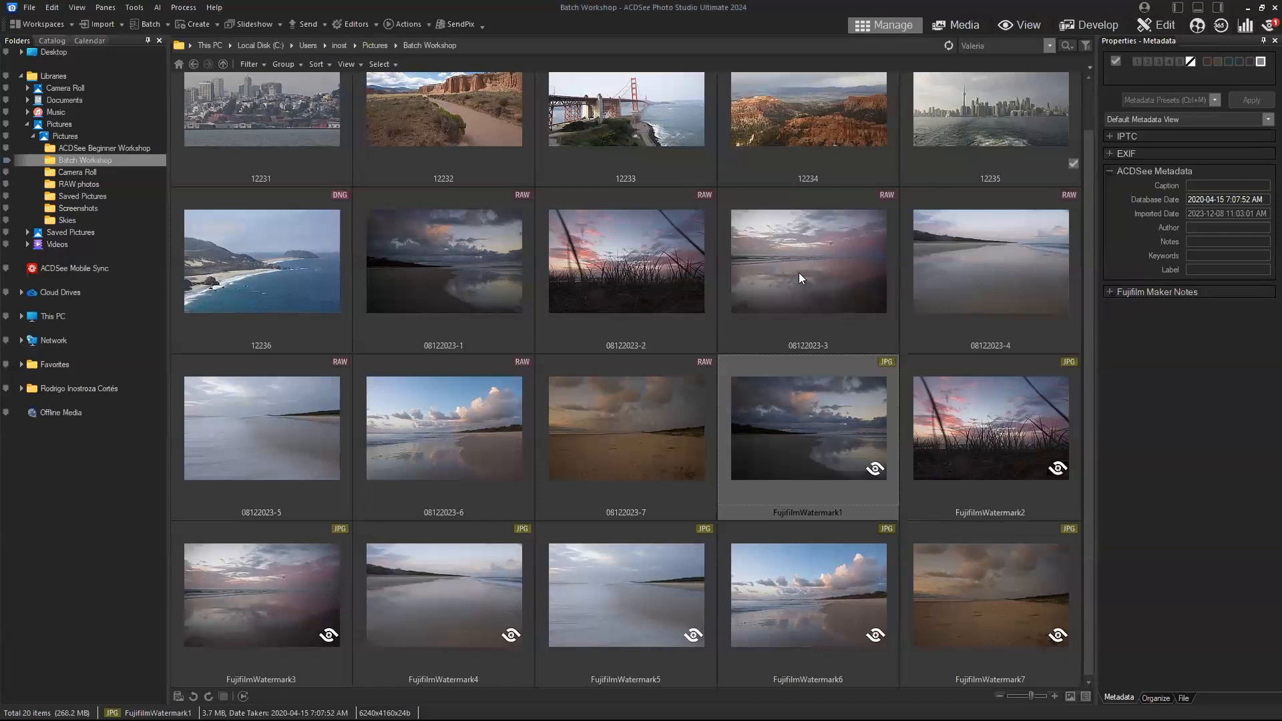
# Select the photos 08122023-1 to 08122023-7 and open the Actions Browser in an enlarged window.
pyautogui.click(505, 279)
pyautogui.keyDown('shift'); pyautogui.click(649, 452); pyautogui.keyUp('shift')
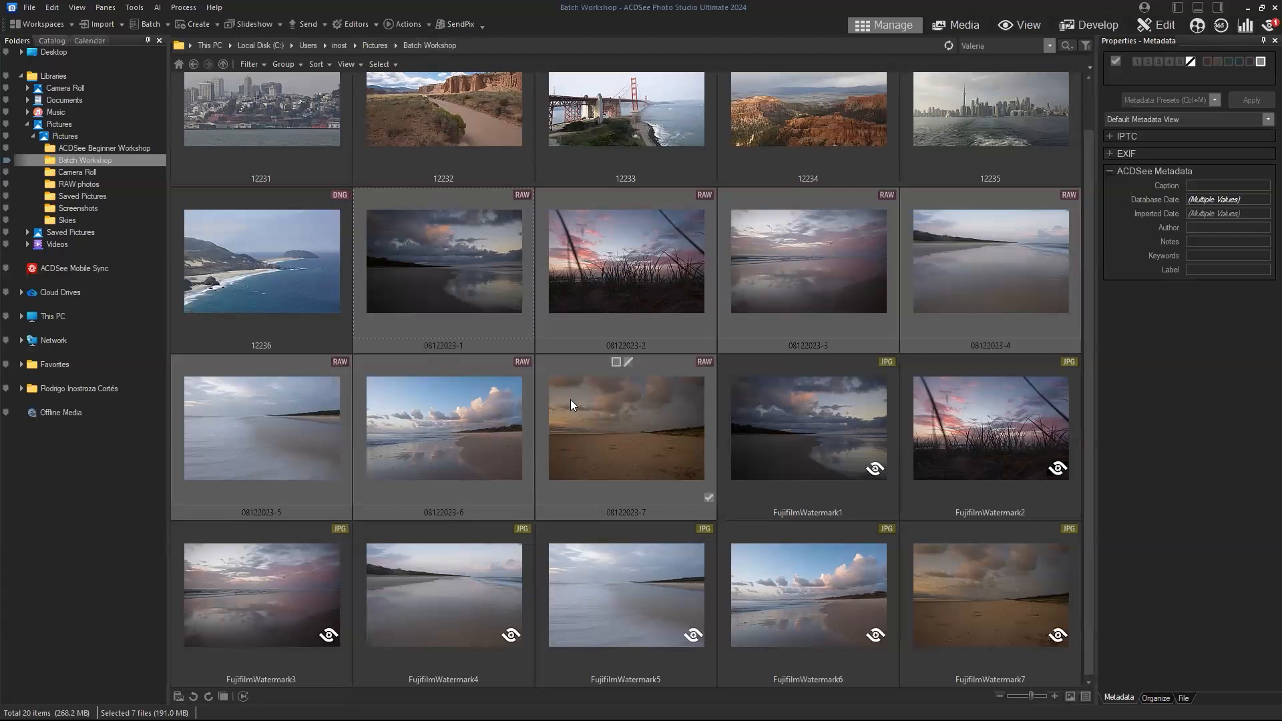
pyautogui.click(416, 23)
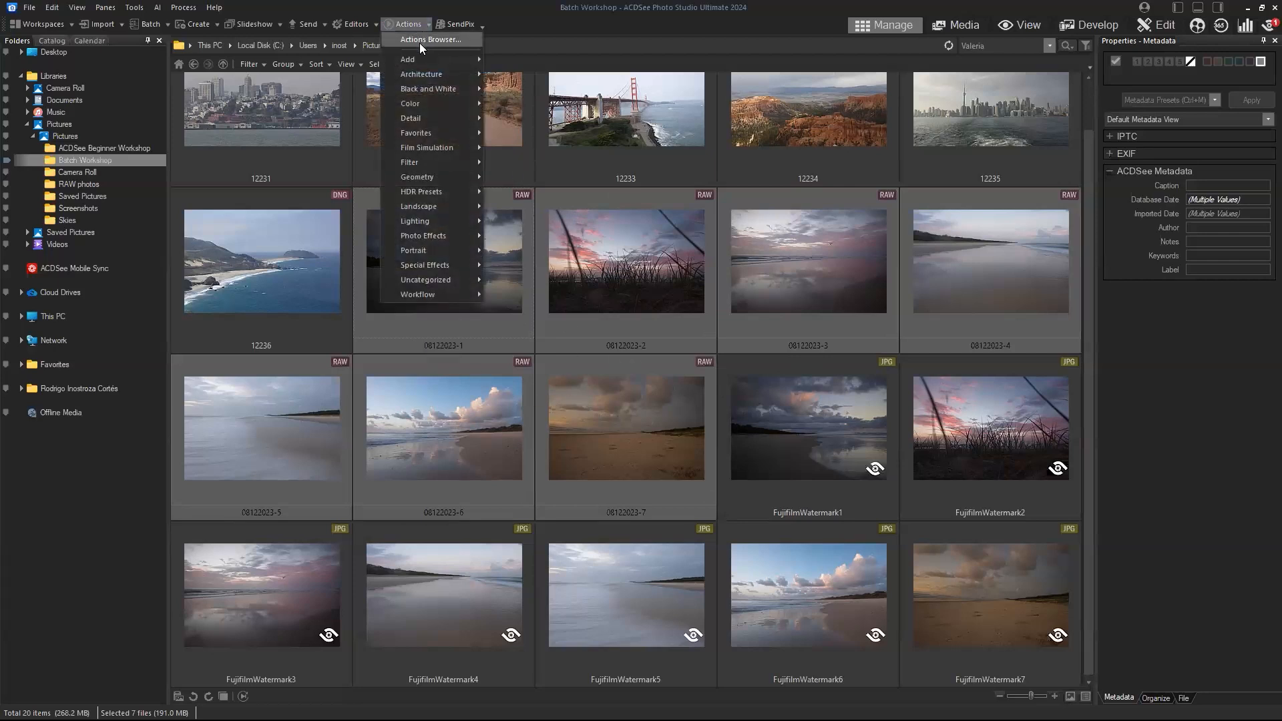
pyautogui.click(419, 41)
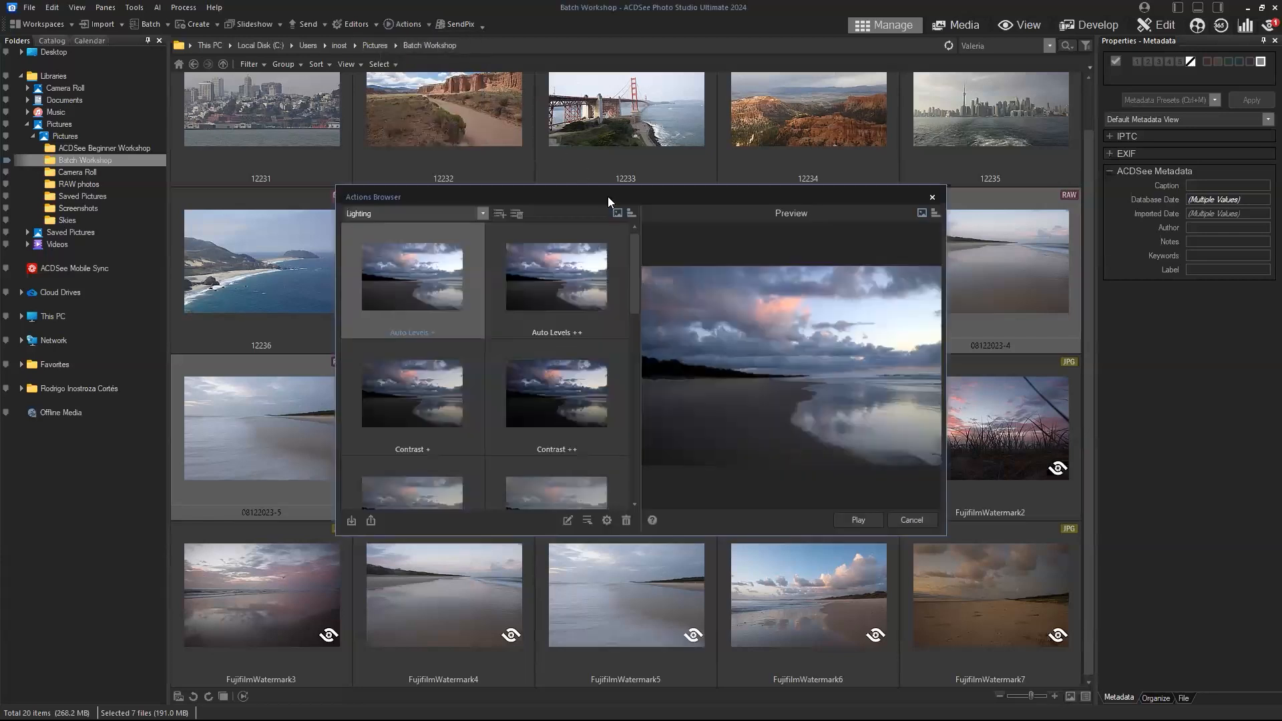
pyautogui.moveTo(607, 197); pyautogui.dragTo(559, 110)
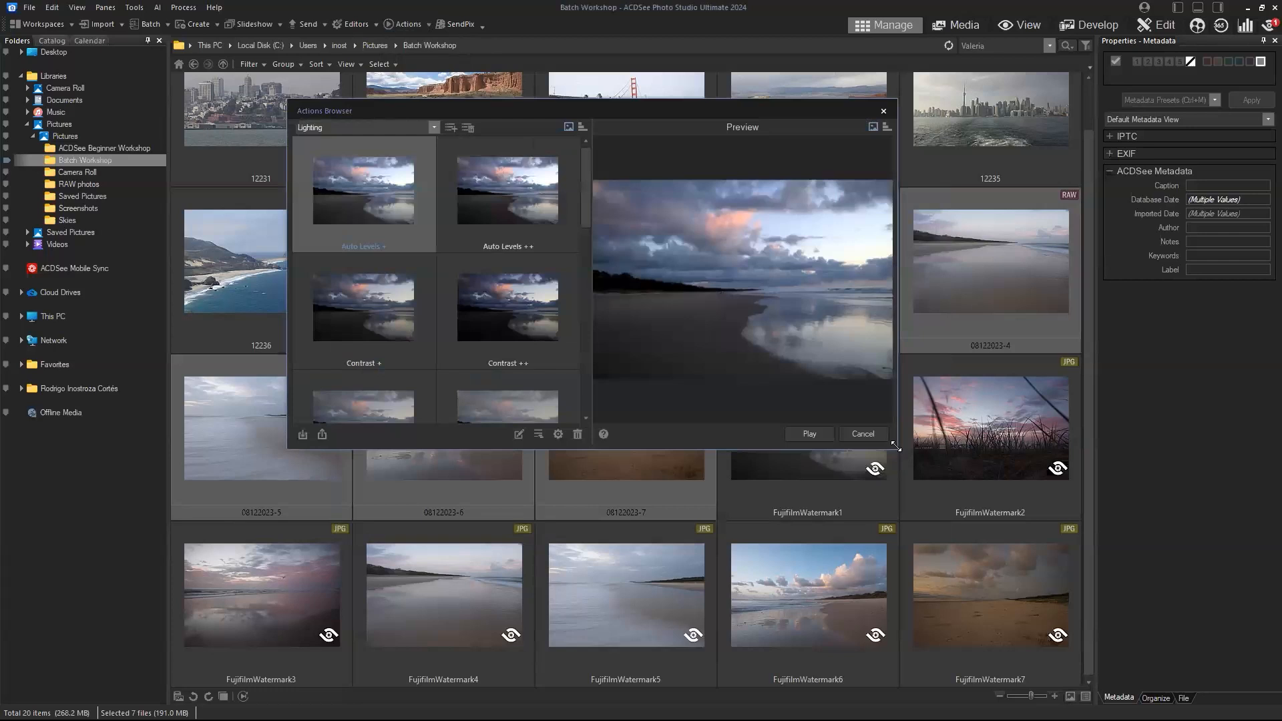
pyautogui.moveTo(894, 445); pyautogui.dragTo(1003, 594)
pyautogui.moveTo(638, 238); pyautogui.dragTo(638, 184)
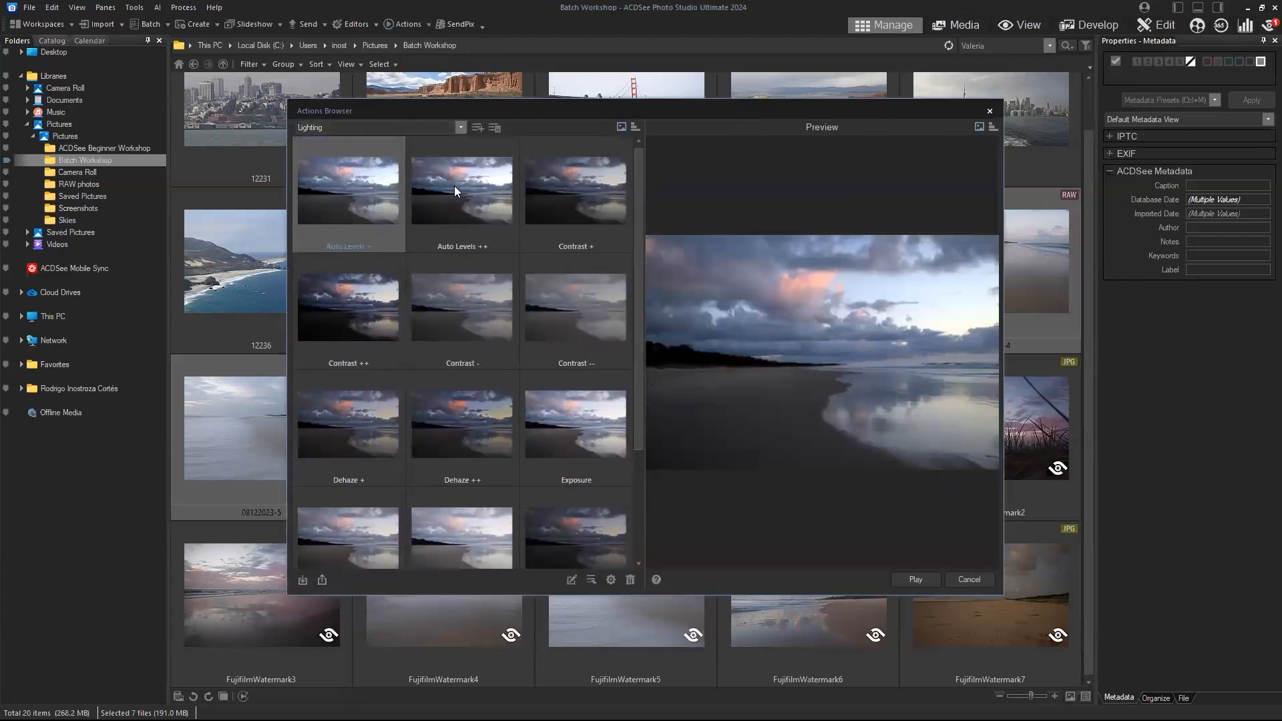
# Preview the Film Simulation actions on the photo, including Film F-400, R-400, N-400, M-800 and V-100, and return to Film G-100.
pyautogui.click(460, 126)
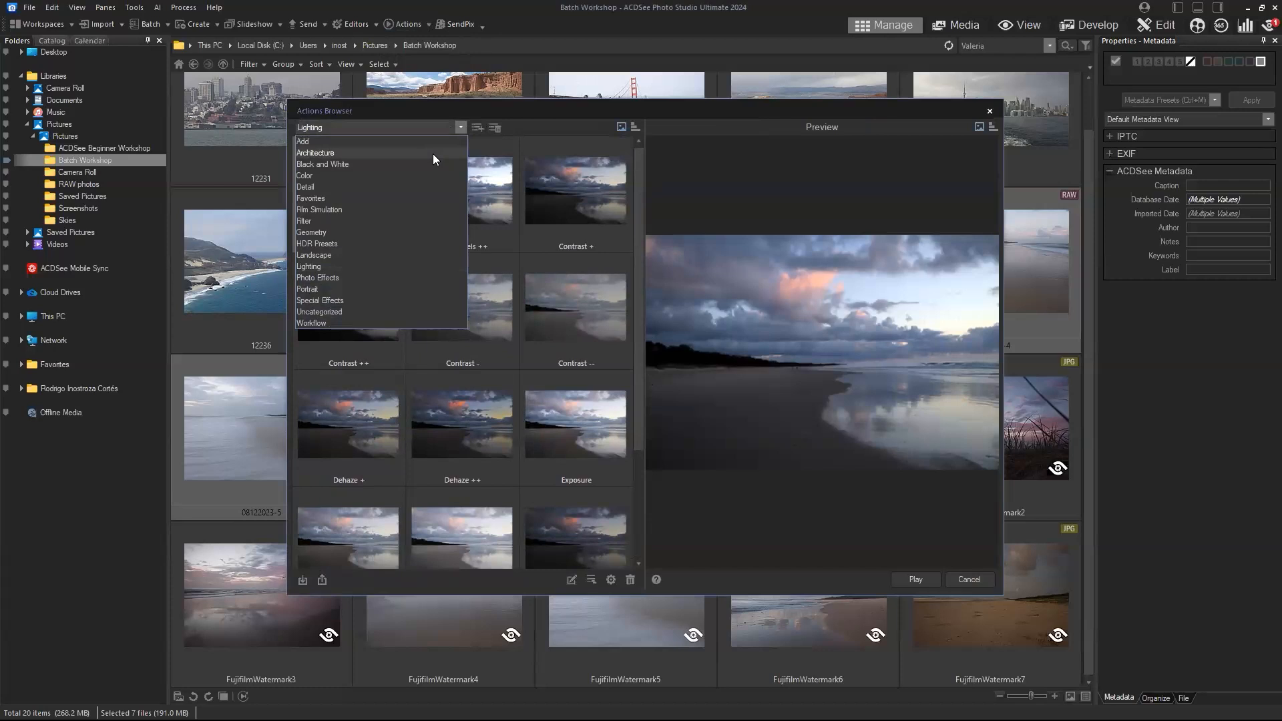
pyautogui.click(411, 209)
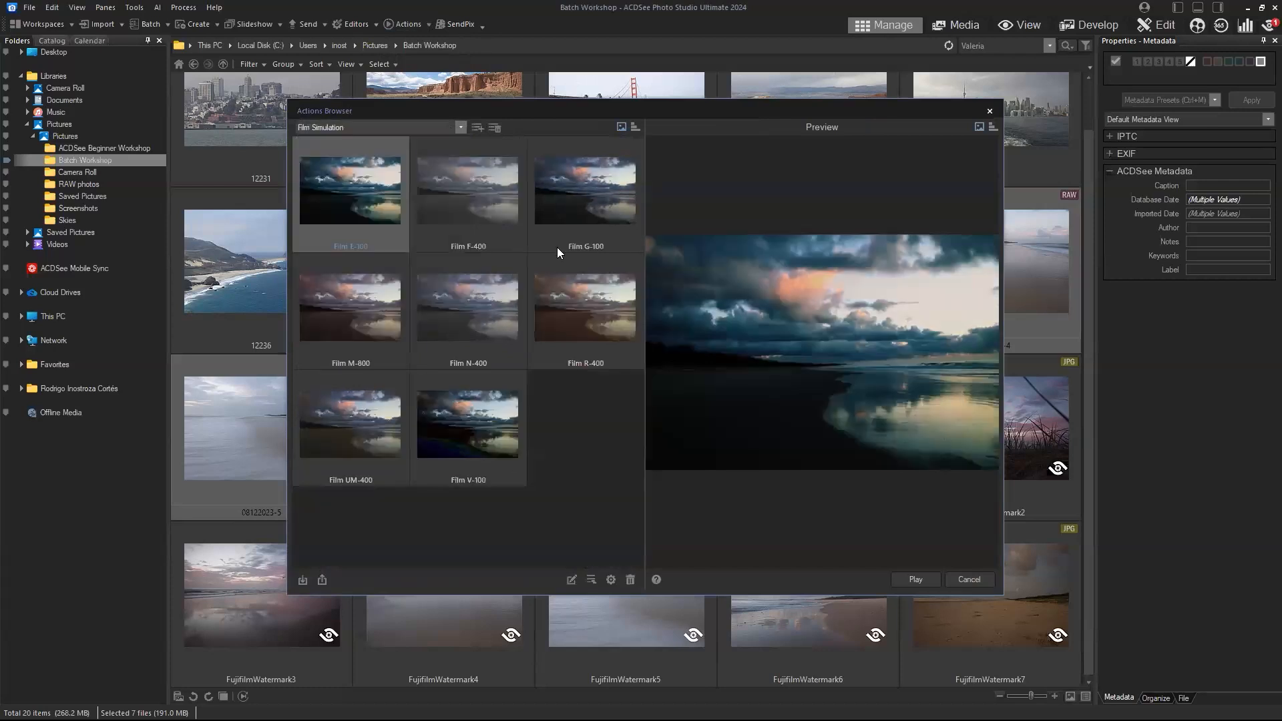
pyautogui.click(443, 178)
pyautogui.click(582, 188)
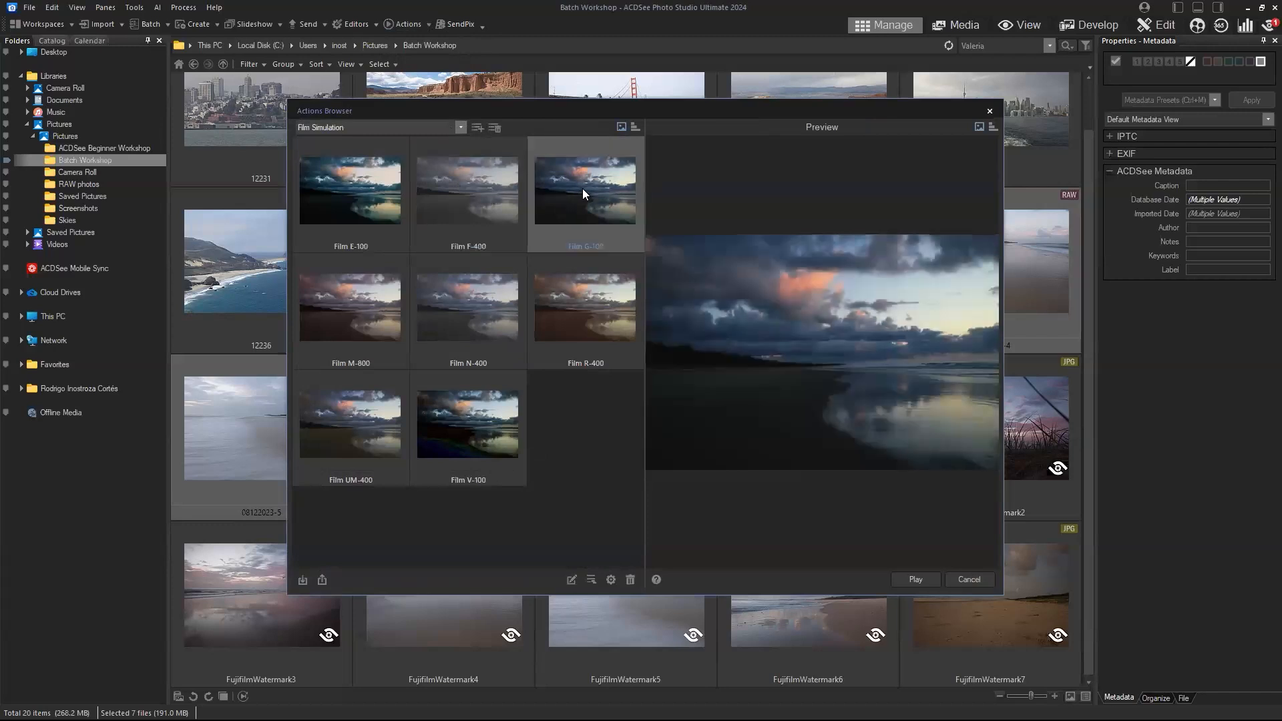
pyautogui.click(593, 302)
pyautogui.click(493, 307)
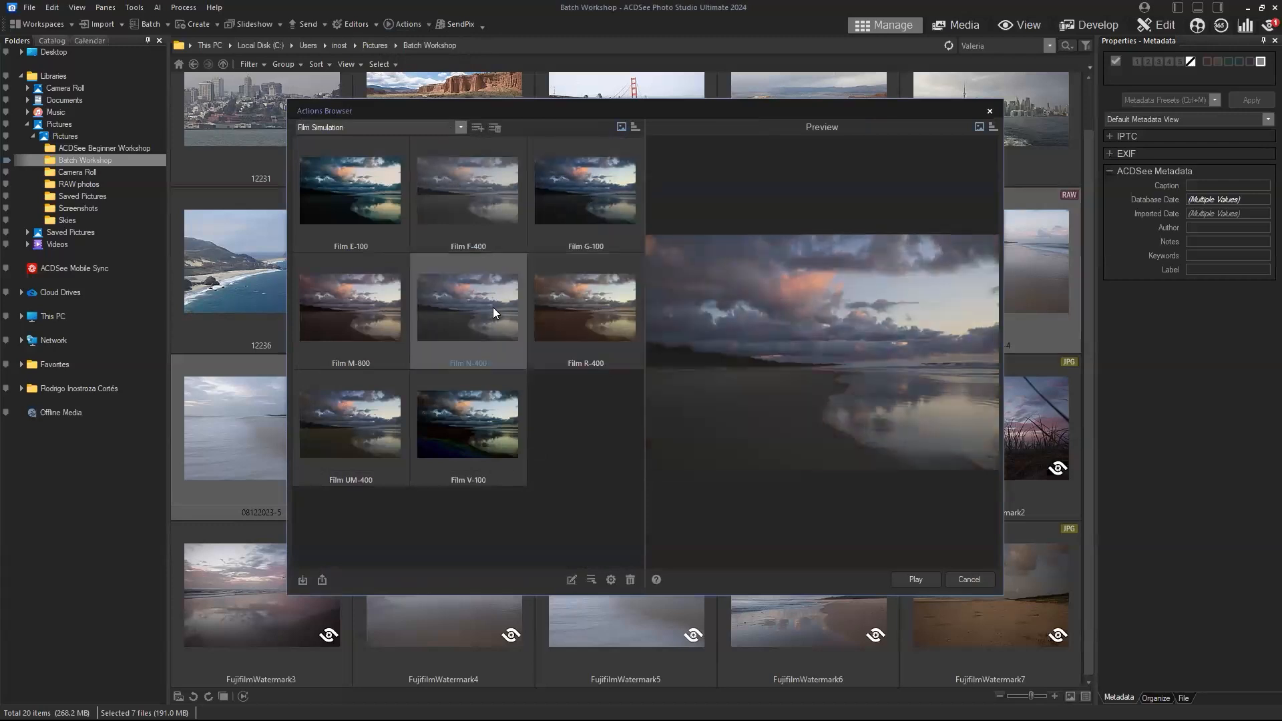
pyautogui.click(385, 315)
pyautogui.click(449, 438)
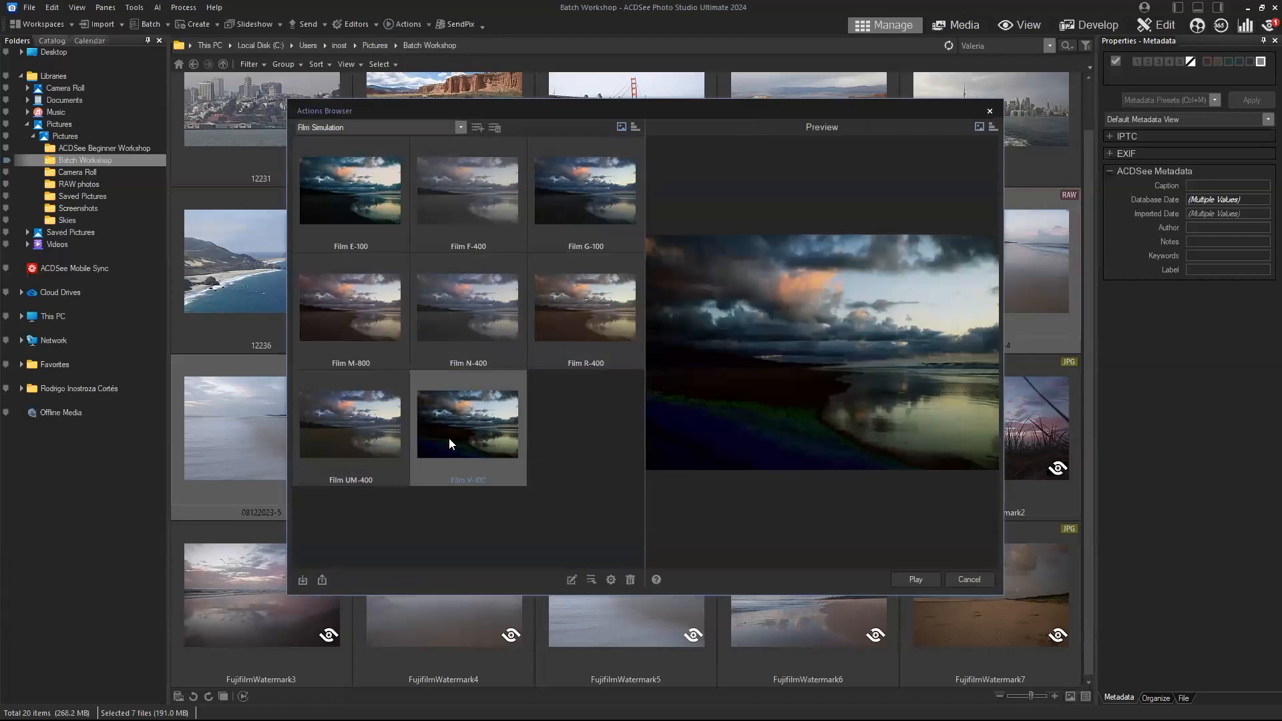
pyautogui.click(607, 208)
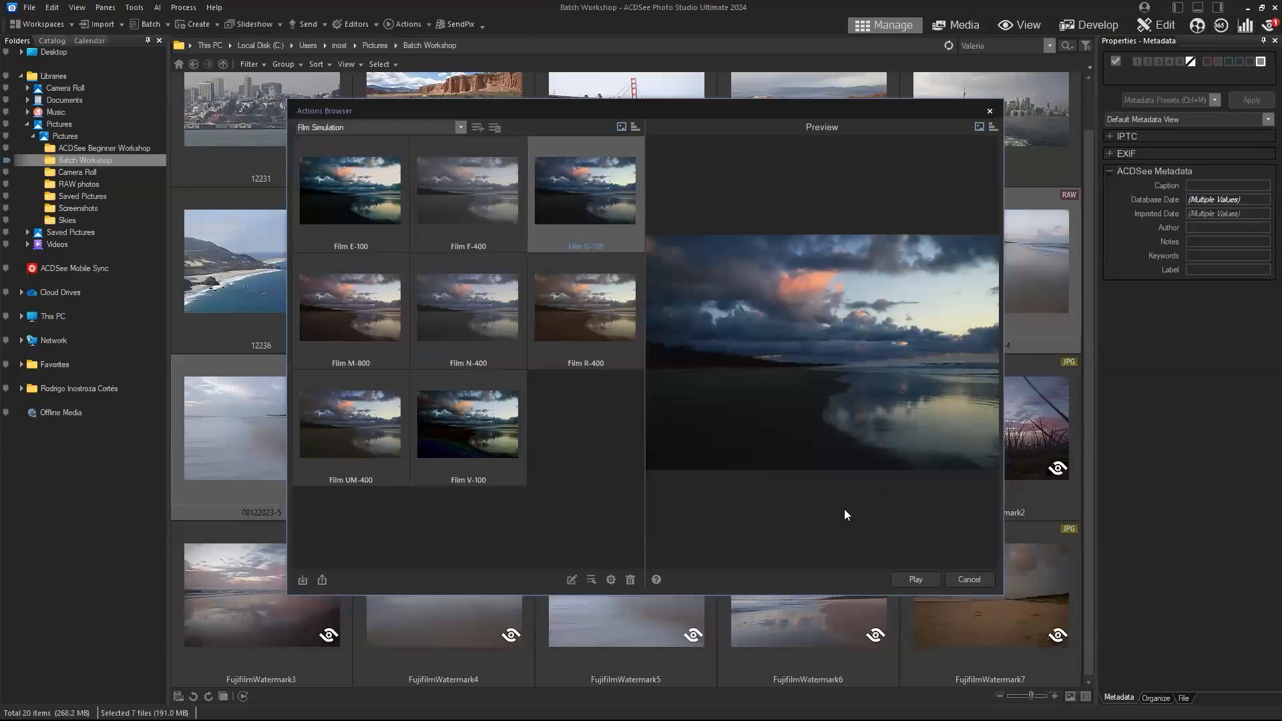
# Preview the Color actions Magenta Tint, Saturation + and Saturation - on the photo.
pyautogui.click(462, 129)
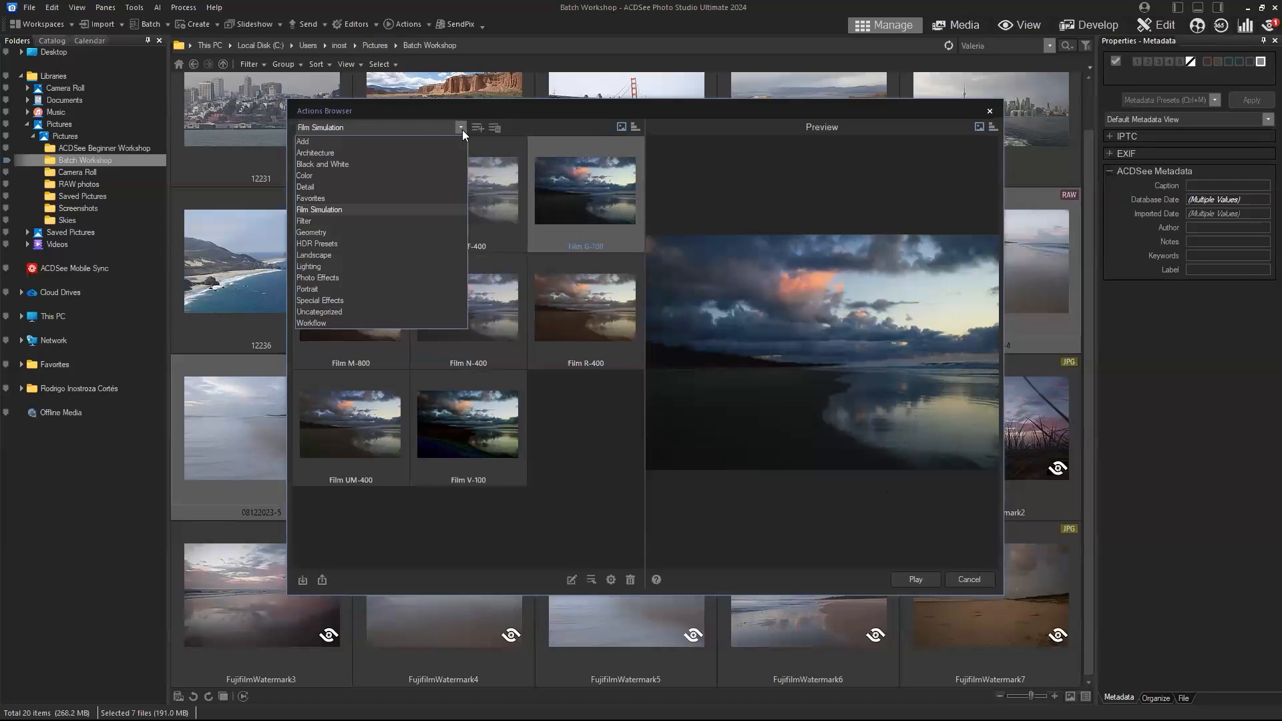
pyautogui.click(433, 177)
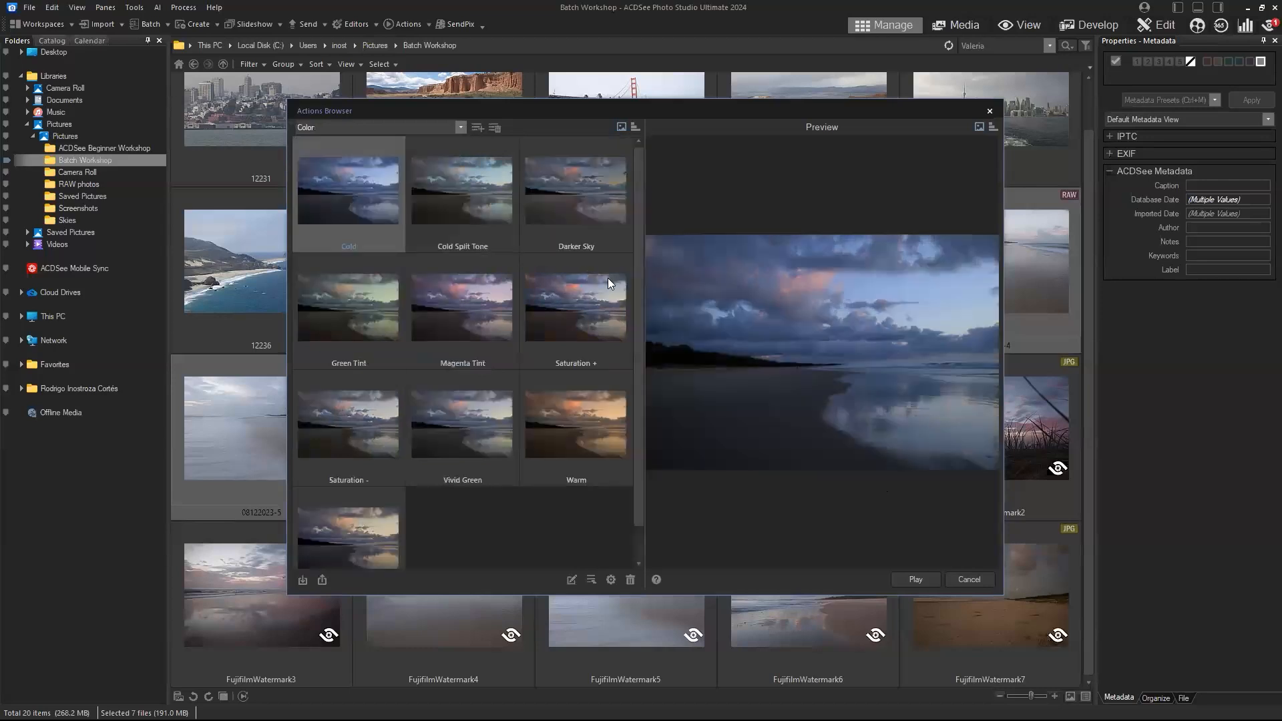
pyautogui.click(477, 317)
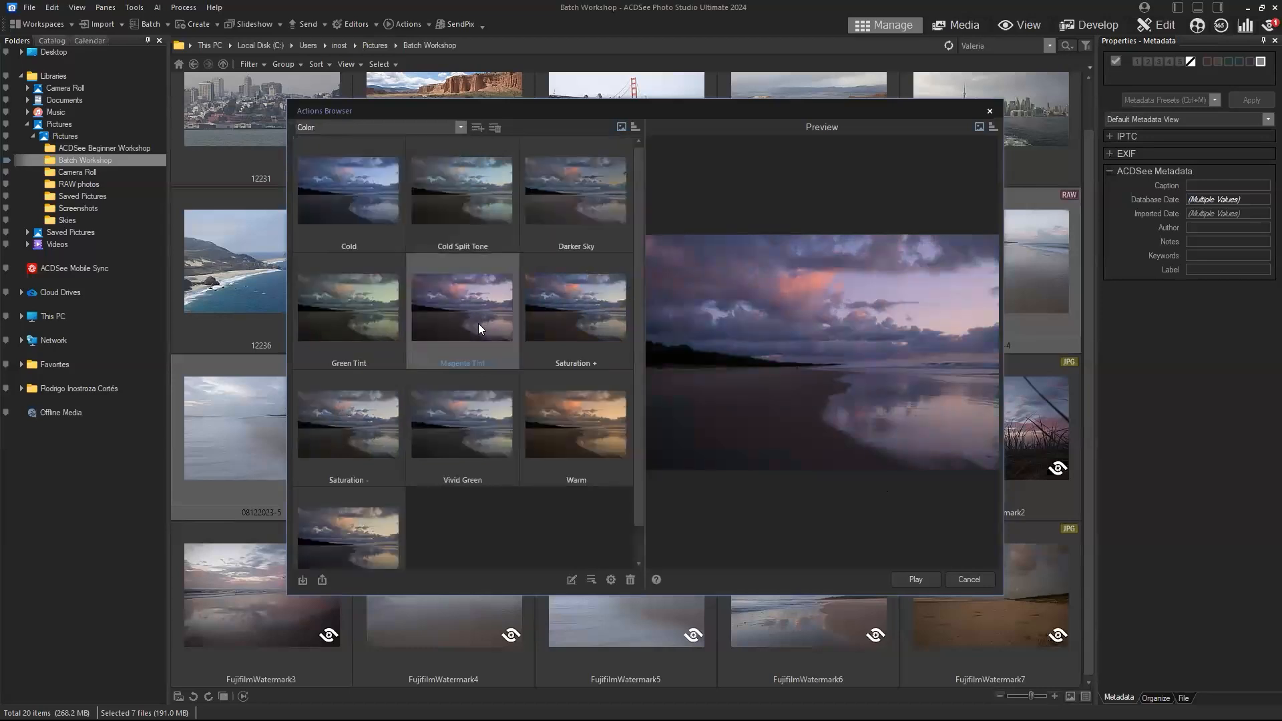
pyautogui.click(585, 326)
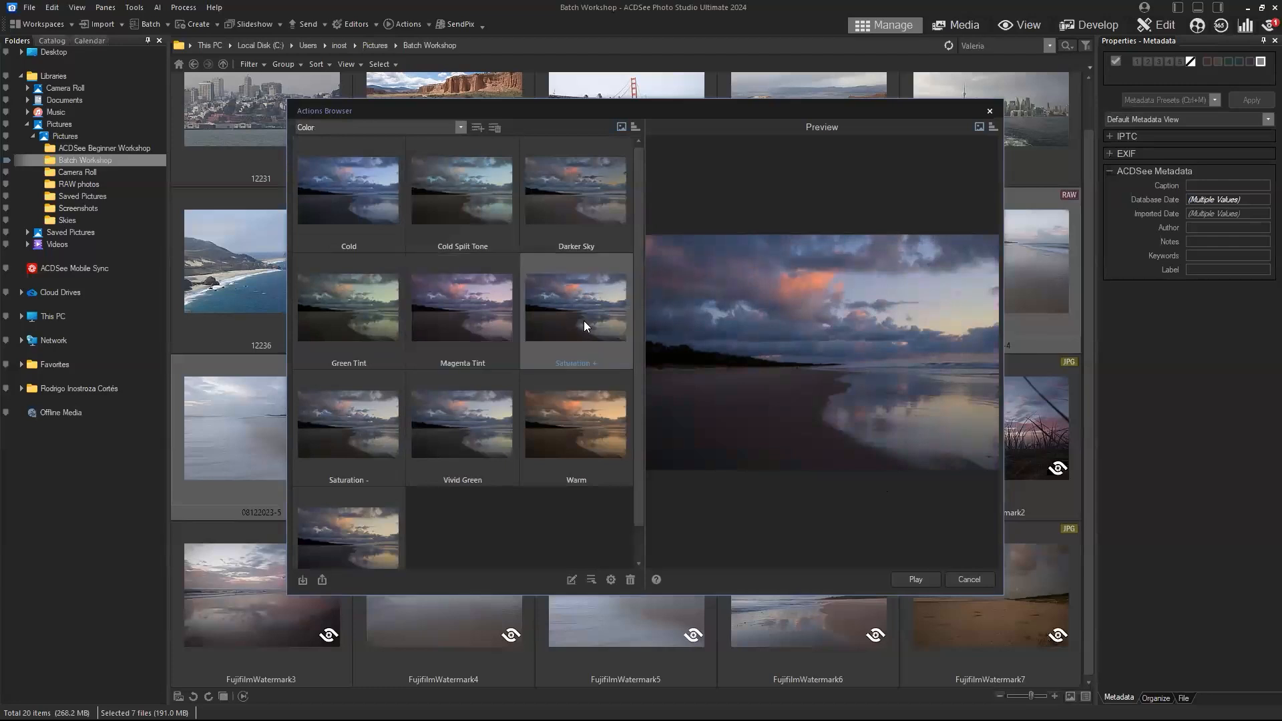
pyautogui.click(350, 438)
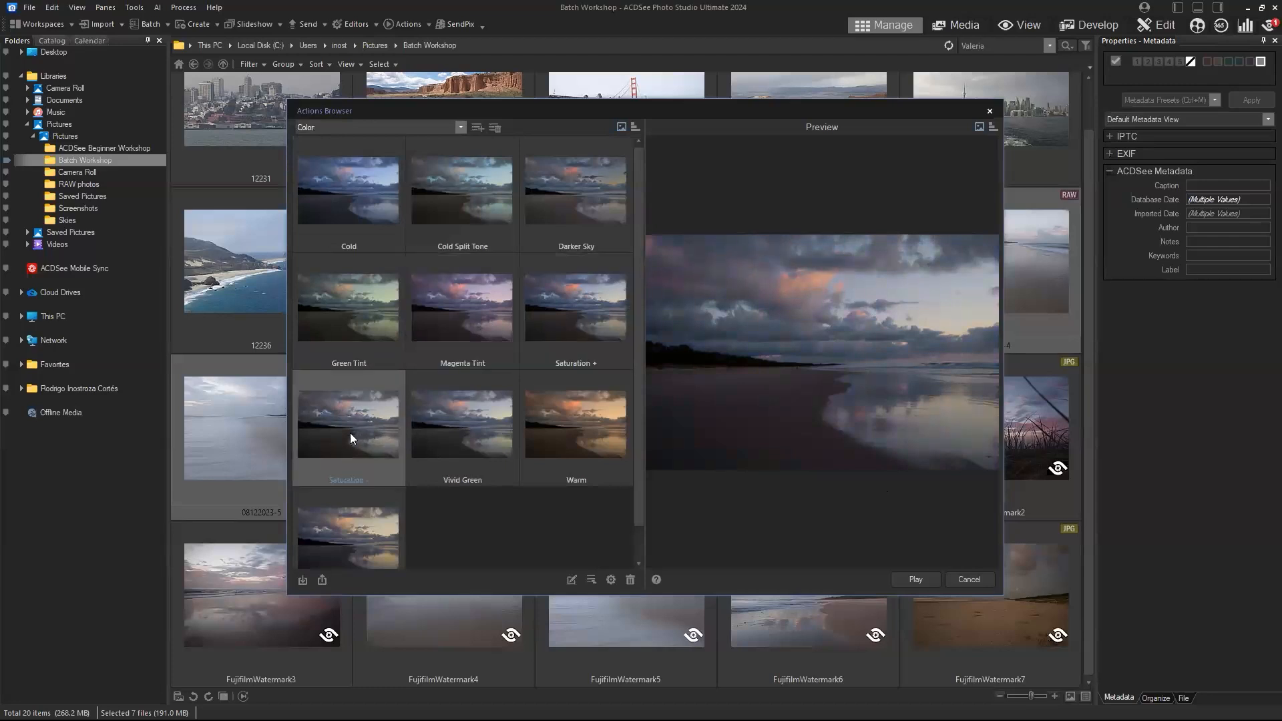
# Preview the Filter action Gradient and the Lighting actions Contrast ++ and Contrast -- on the photo.
pyautogui.click(462, 125)
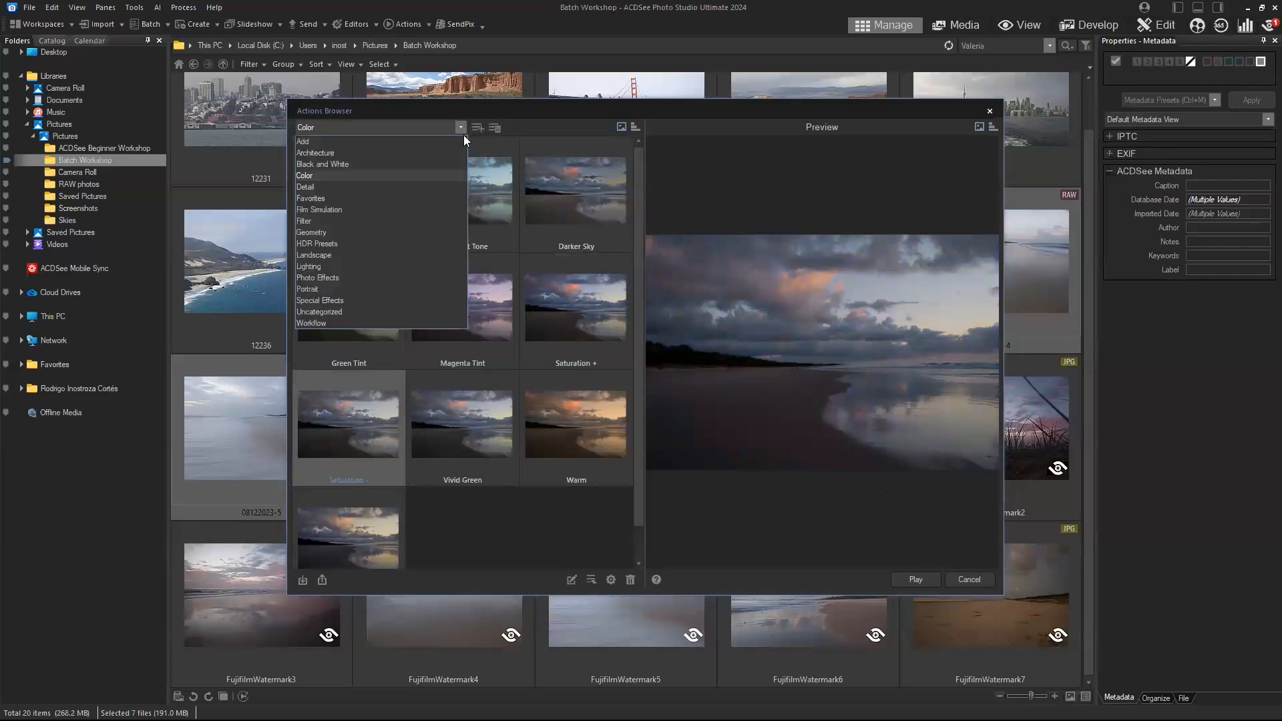
pyautogui.click(429, 221)
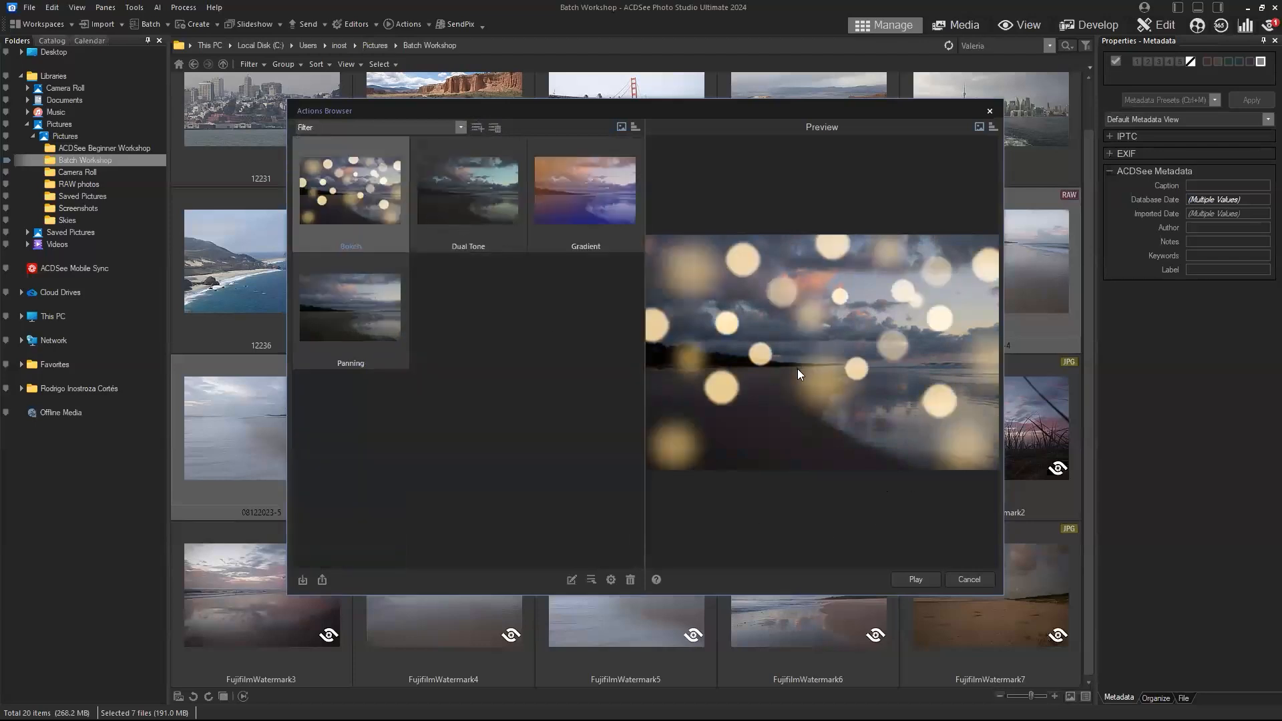
pyautogui.click(582, 197)
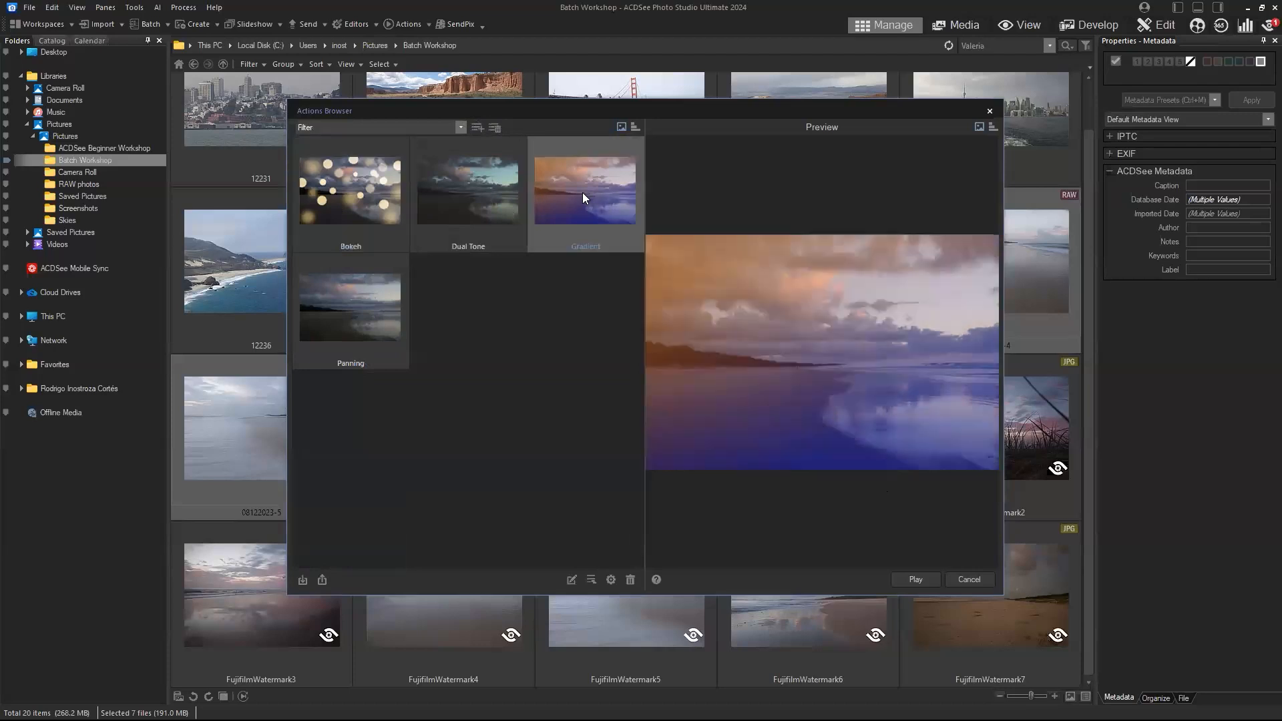
pyautogui.click(461, 127)
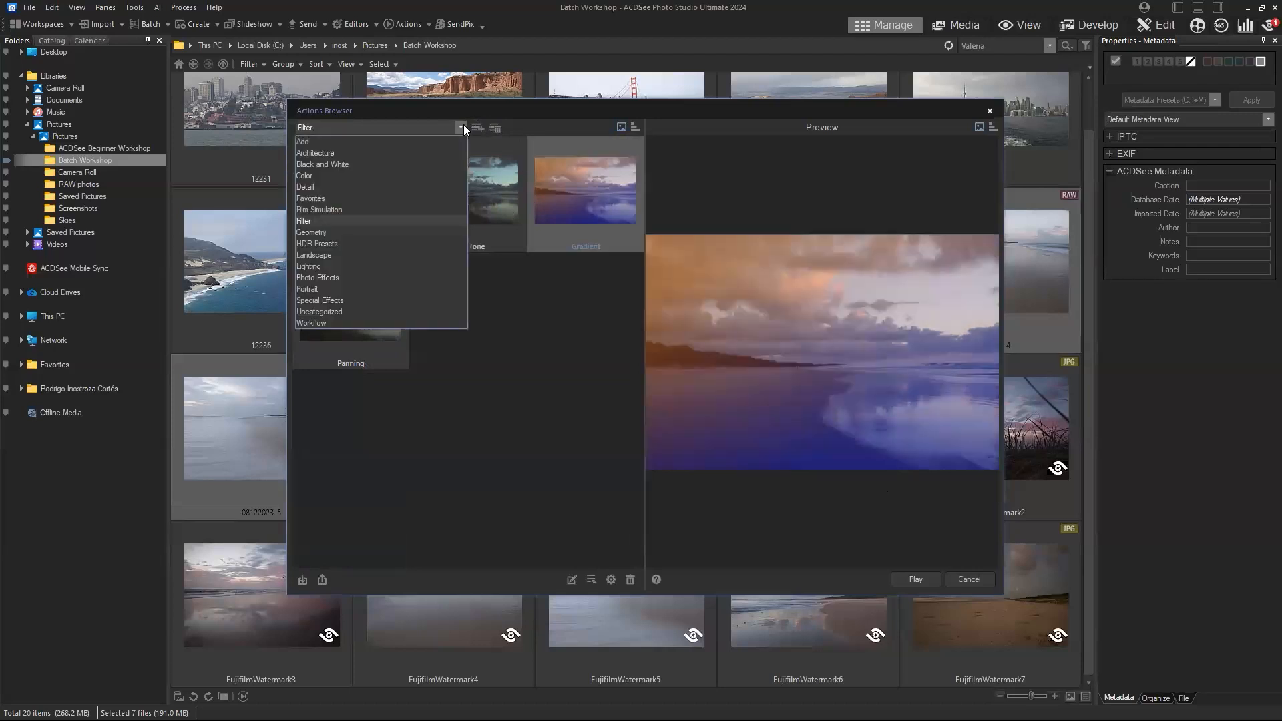
pyautogui.click(413, 267)
pyautogui.click(360, 328)
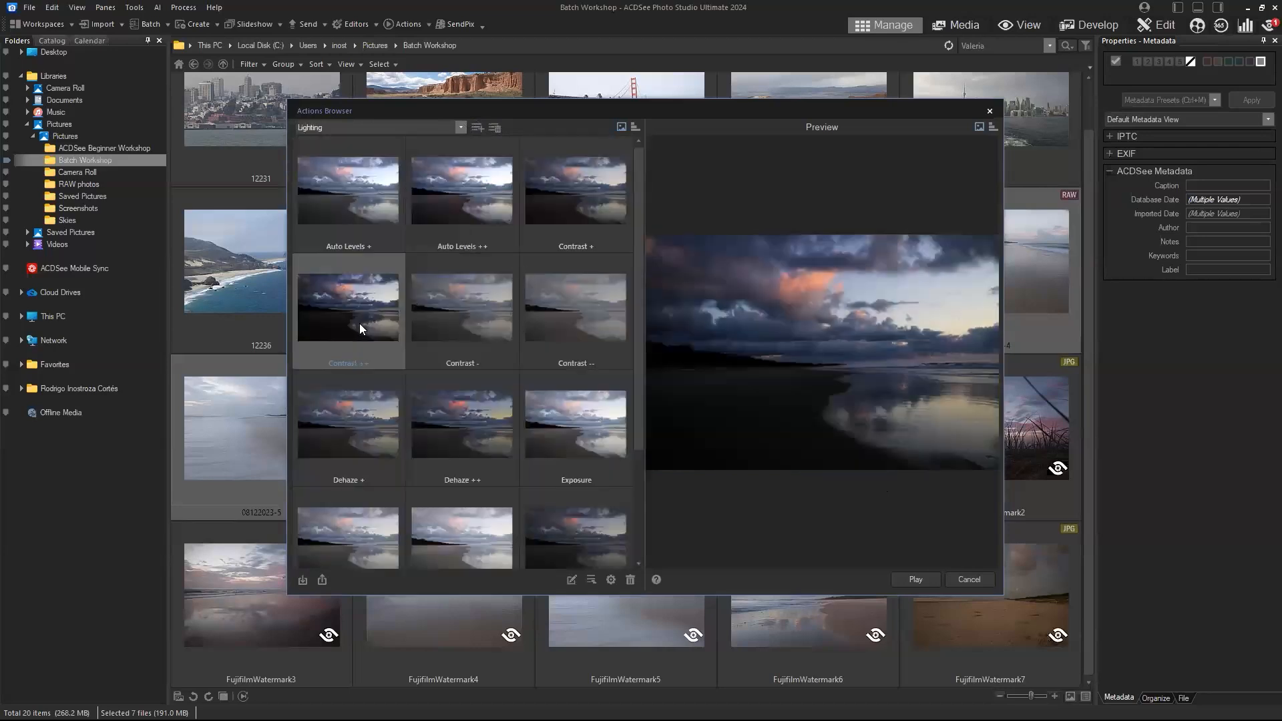
pyautogui.click(582, 327)
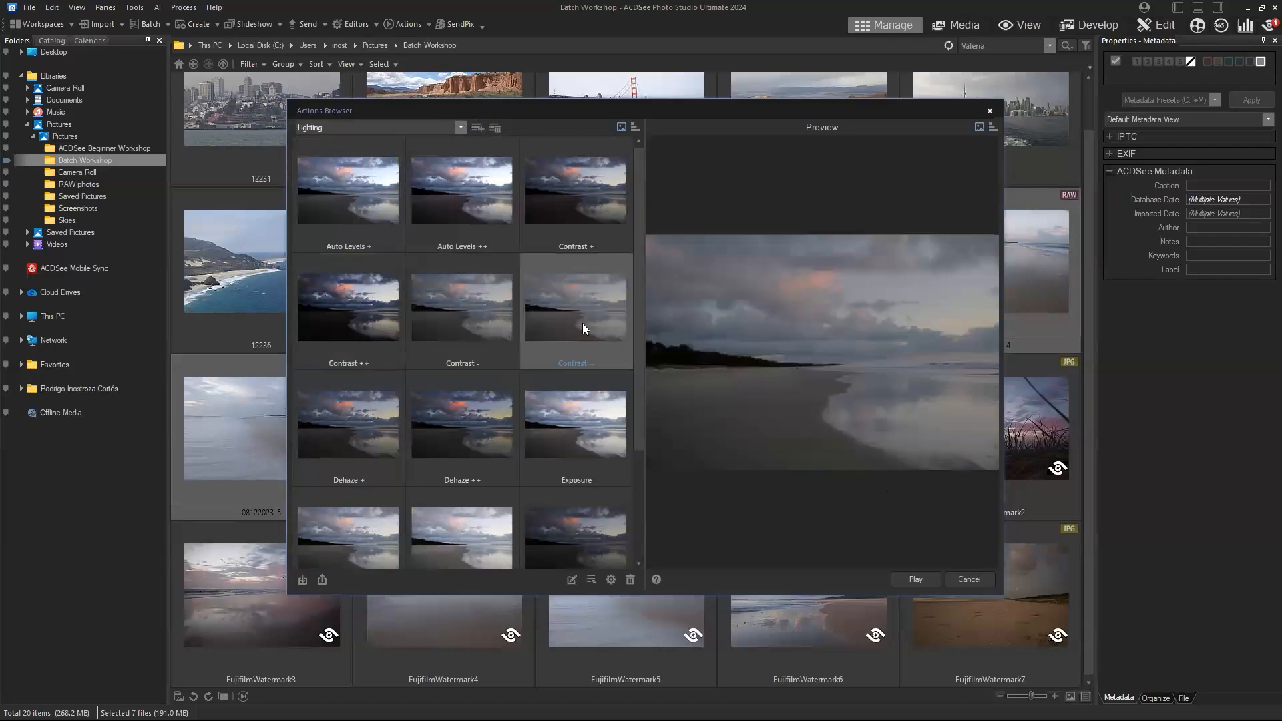
# Preview the Portrait actions Grungy and Brighter Skin Tone and the Special Effects actions Gloom and Old.
pyautogui.click(462, 127)
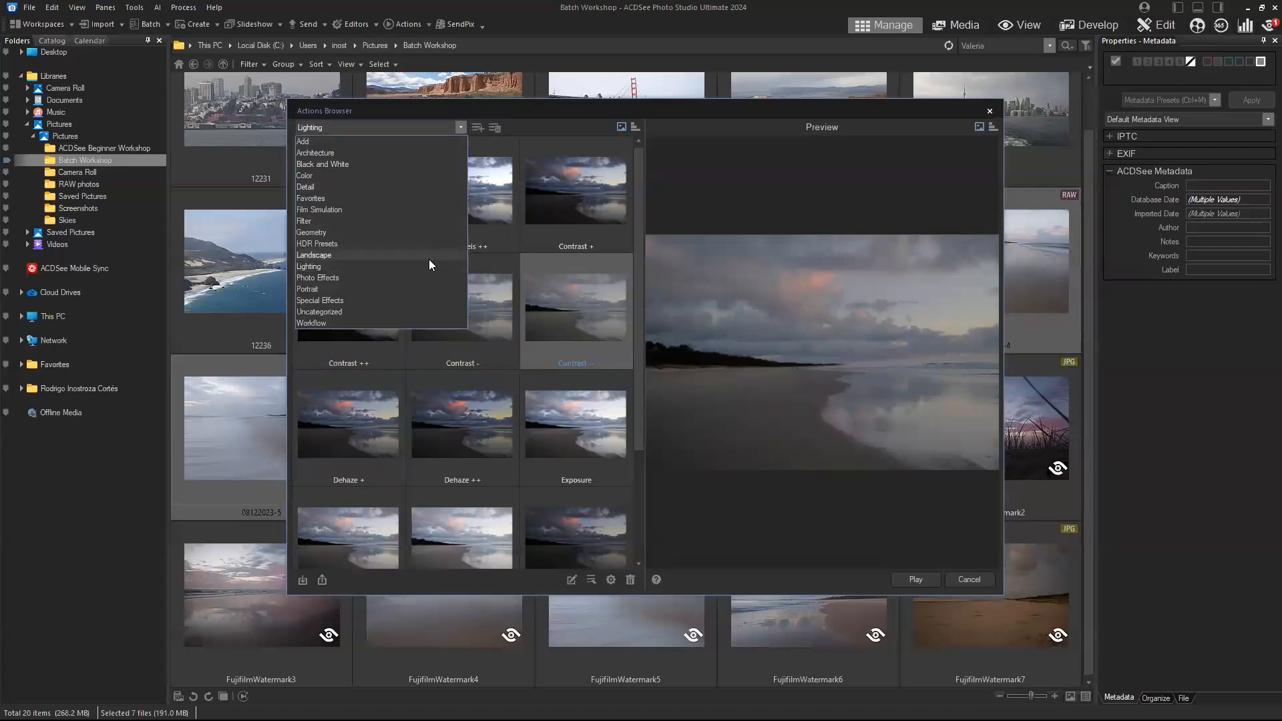
pyautogui.click(420, 288)
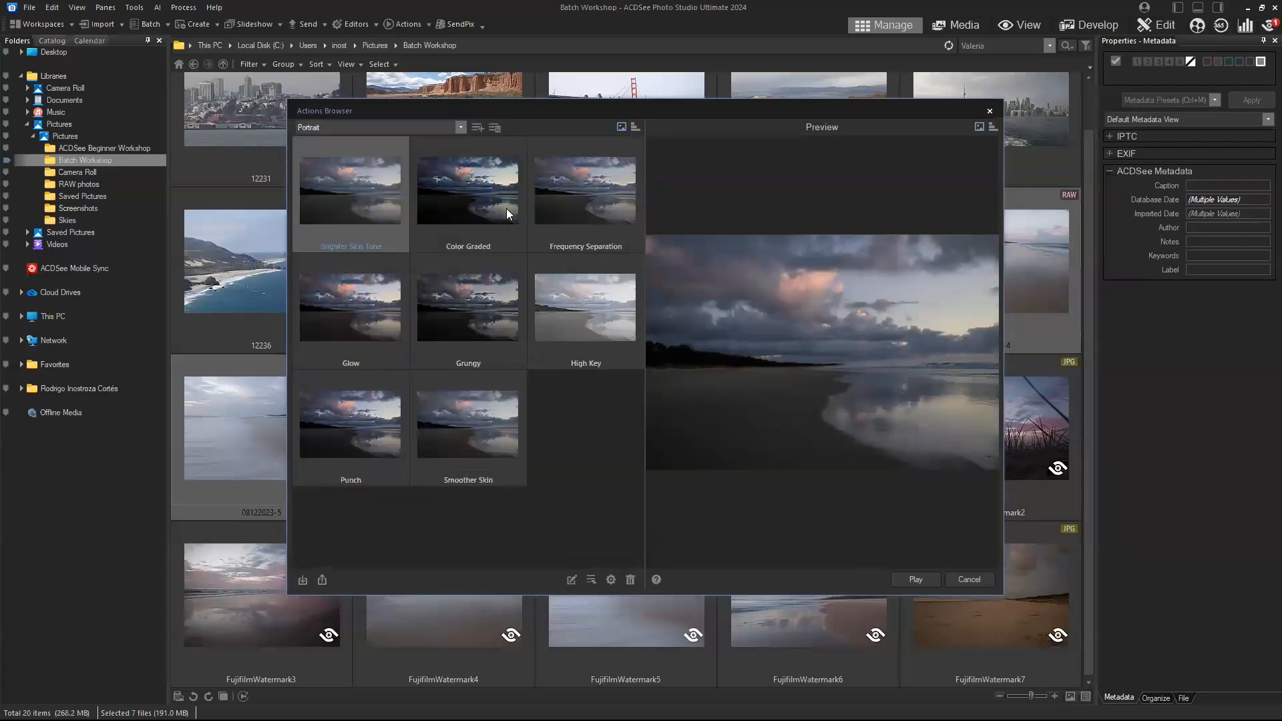
pyautogui.click(494, 312)
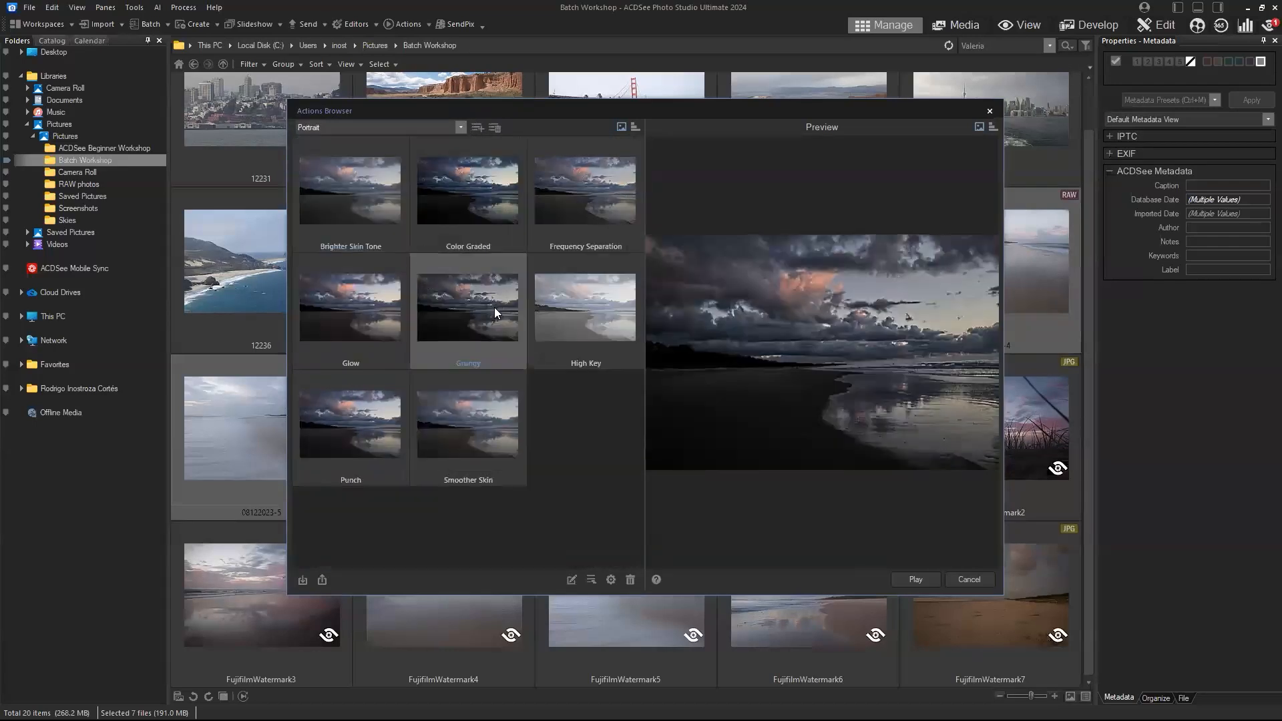
pyautogui.click(375, 201)
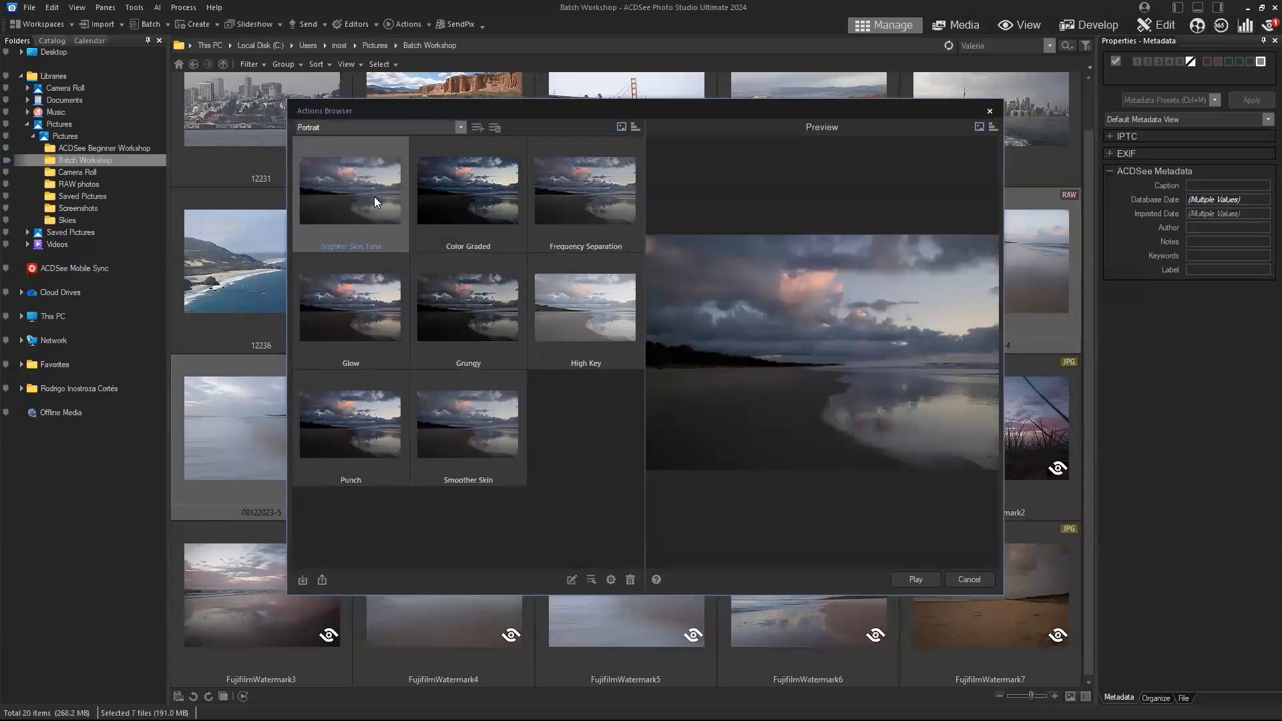
pyautogui.click(459, 130)
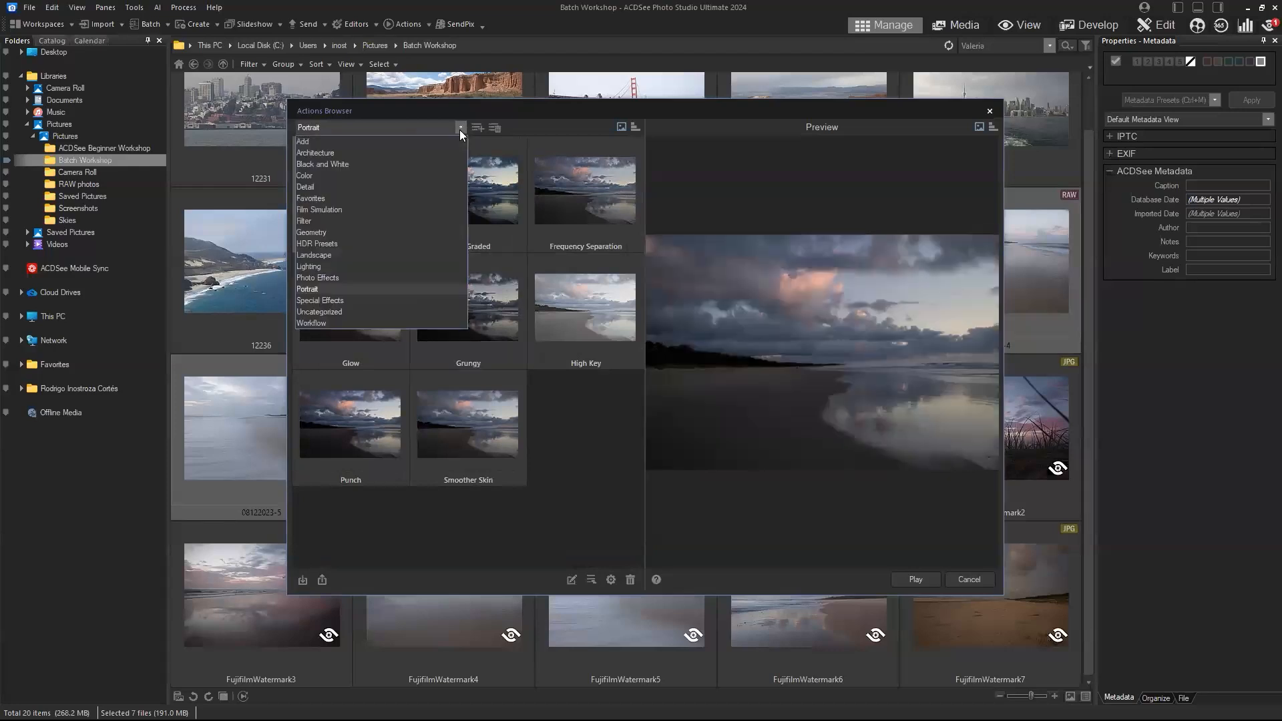
pyautogui.click(371, 300)
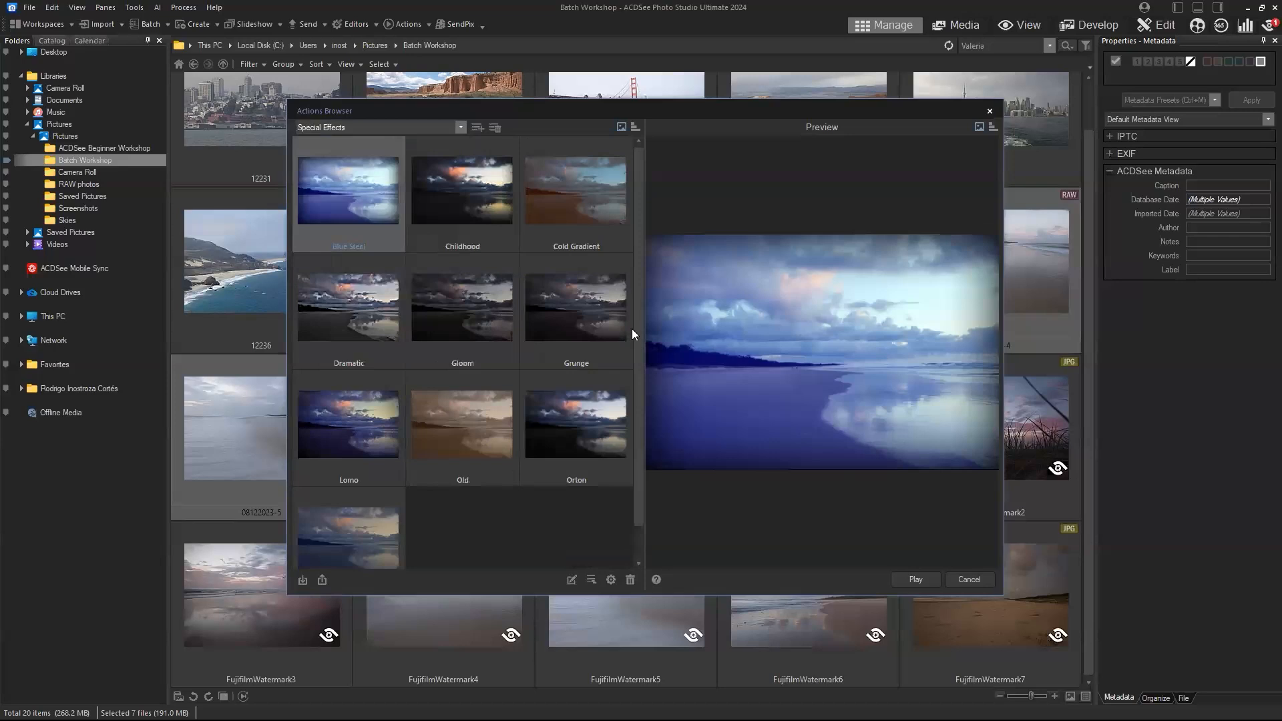
pyautogui.click(475, 314)
pyautogui.click(469, 435)
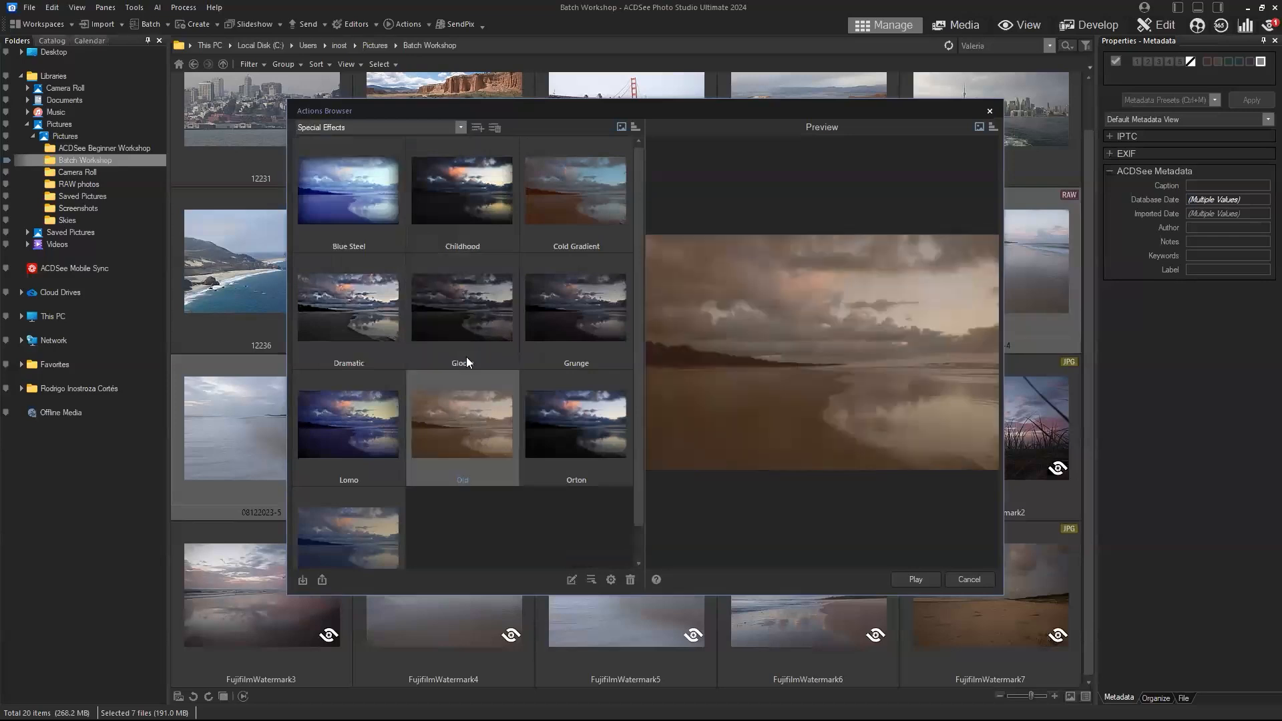
# Switch to the Workflow action category and preview the Gradient Mask action.
pyautogui.click(460, 127)
pyautogui.click(460, 127)
pyautogui.click(461, 127)
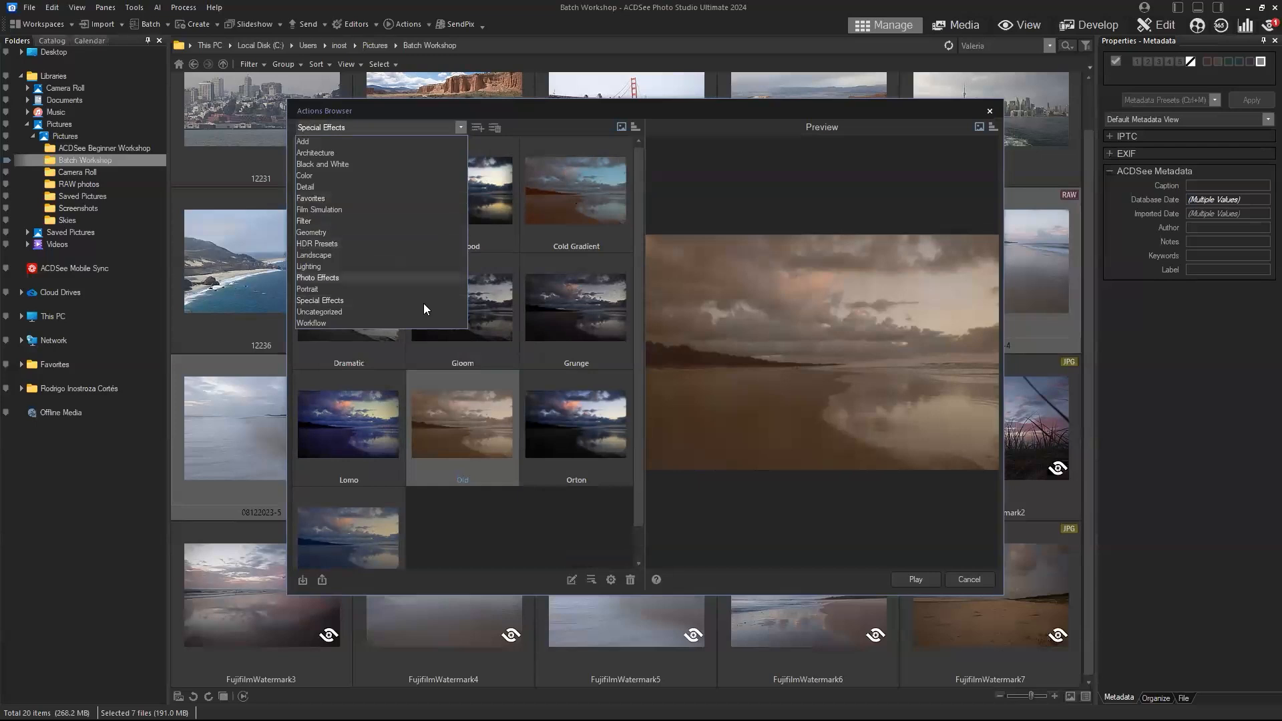
pyautogui.click(416, 322)
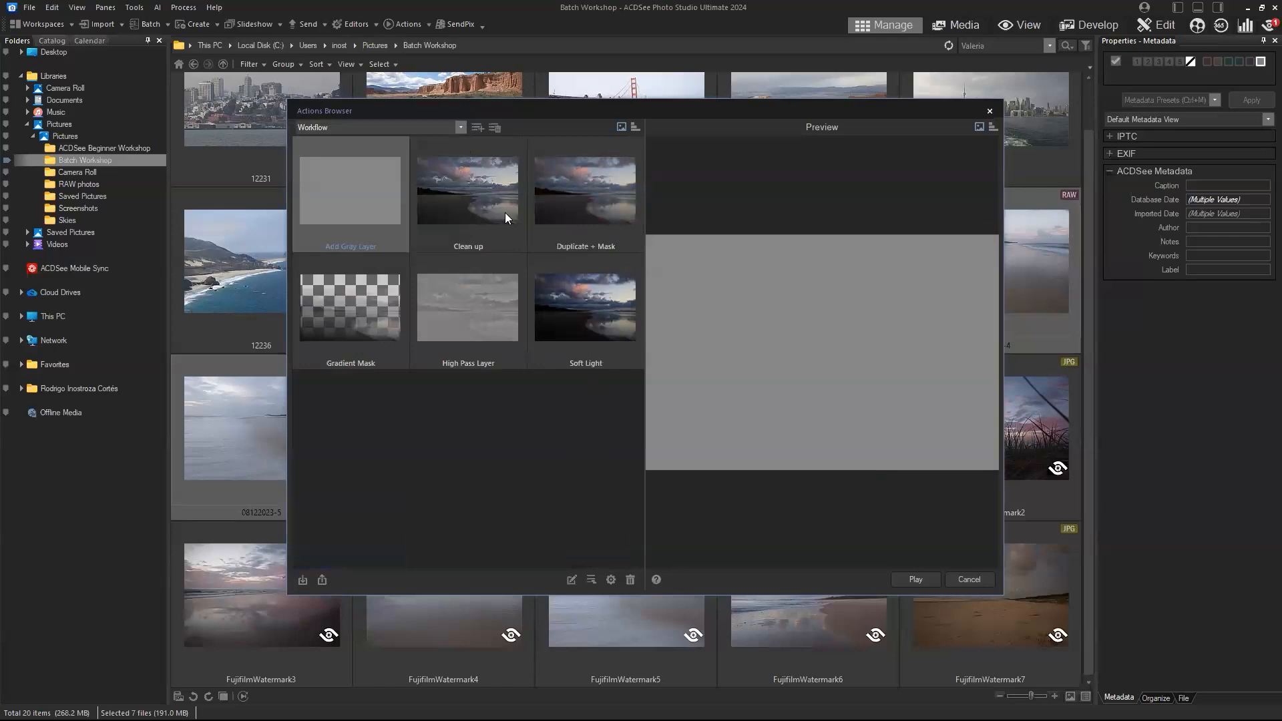
pyautogui.click(364, 317)
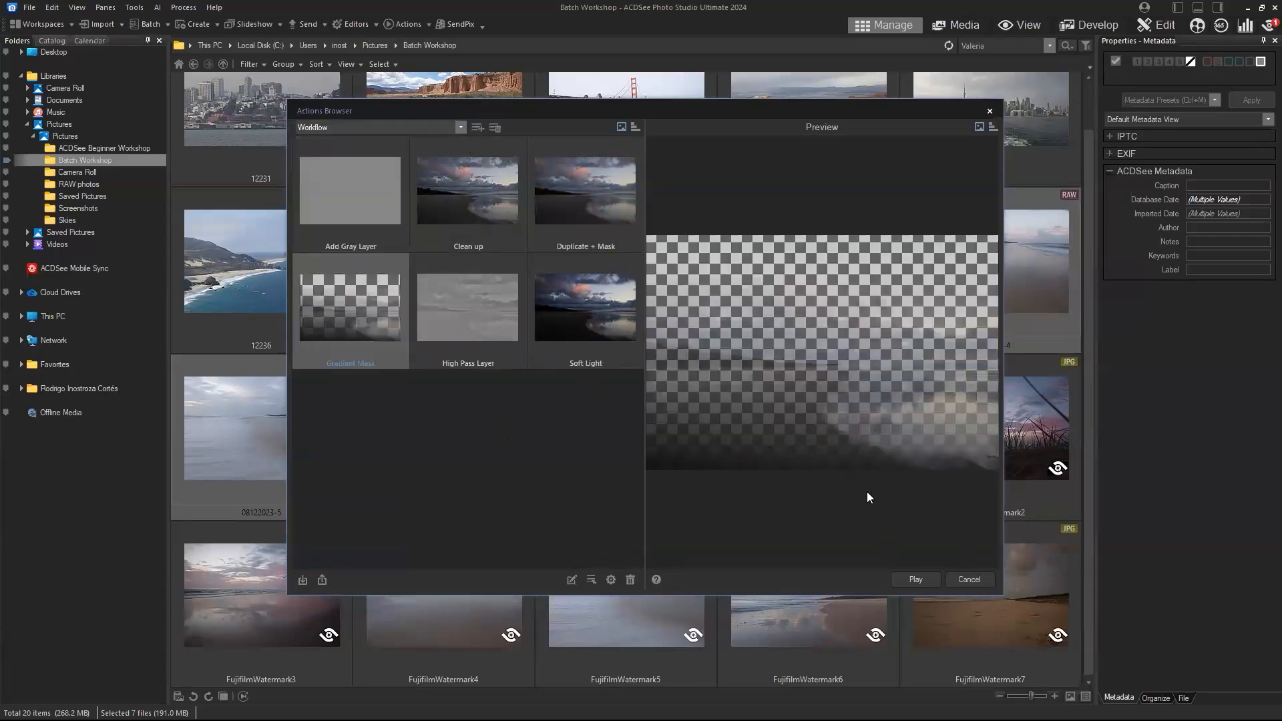
# Run the Film Simulation action Film G-100 on the seven selected photos.
pyautogui.click(463, 130)
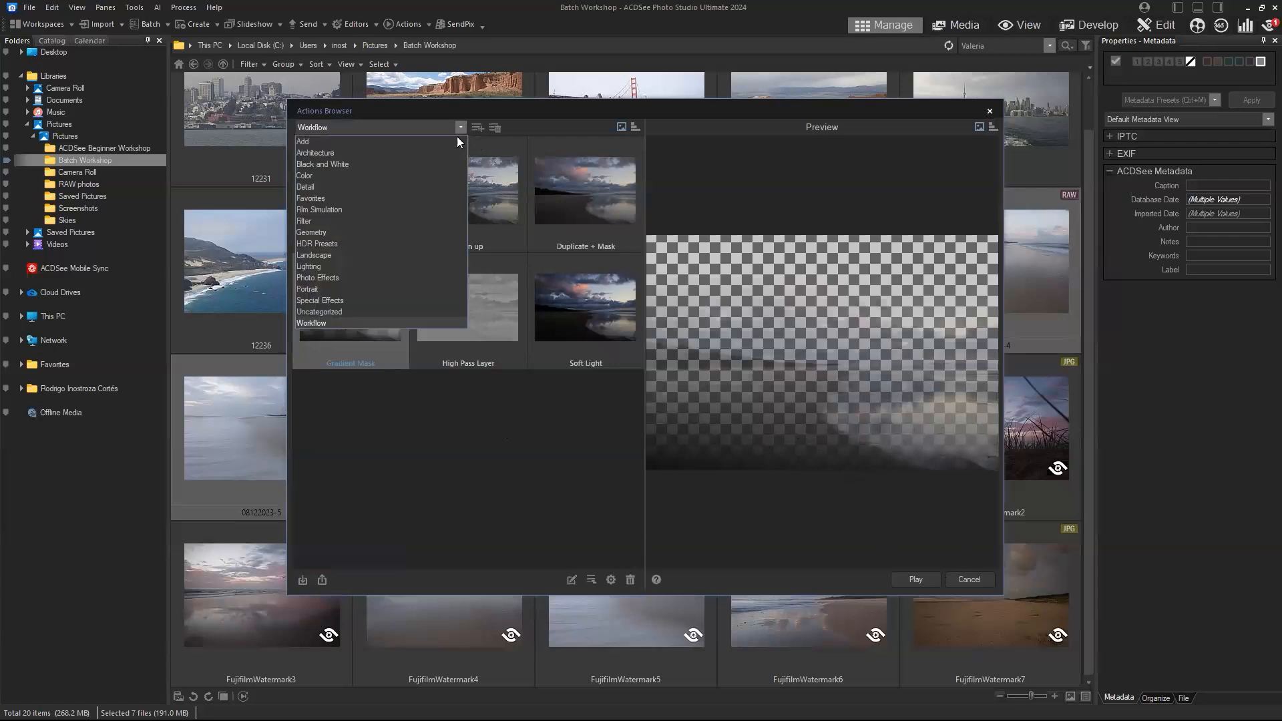
pyautogui.click(422, 210)
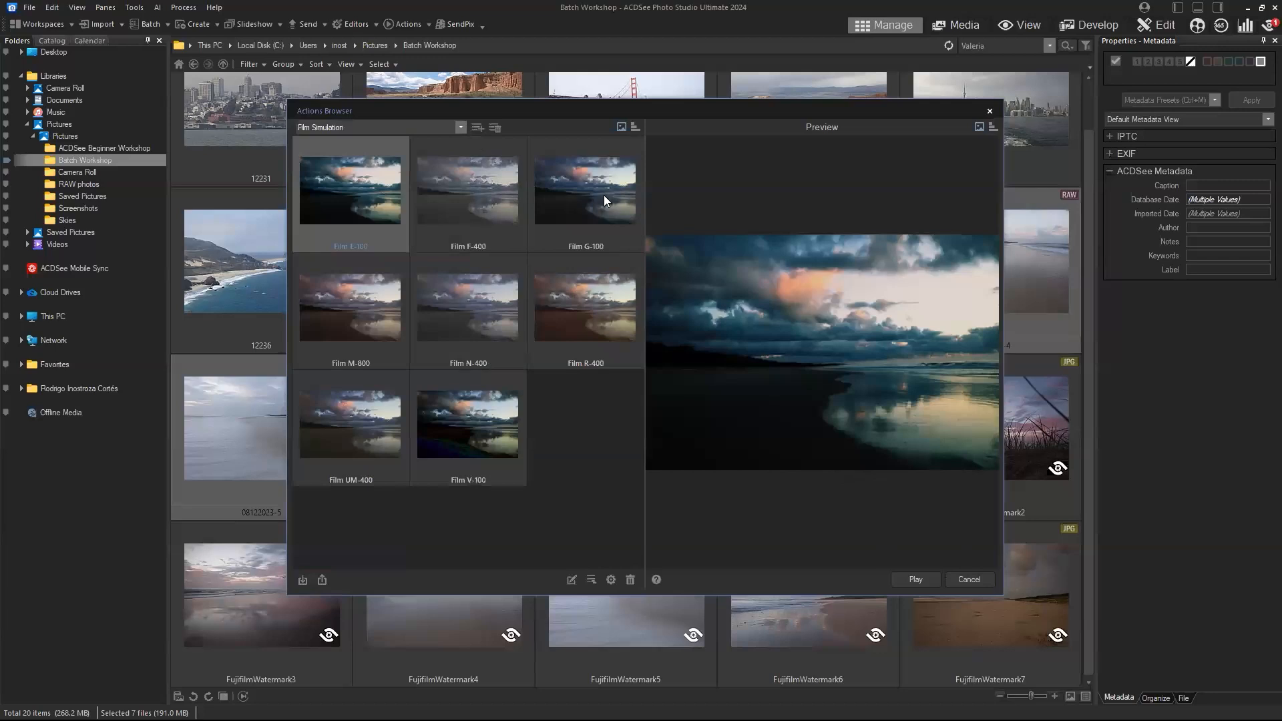
pyautogui.click(590, 199)
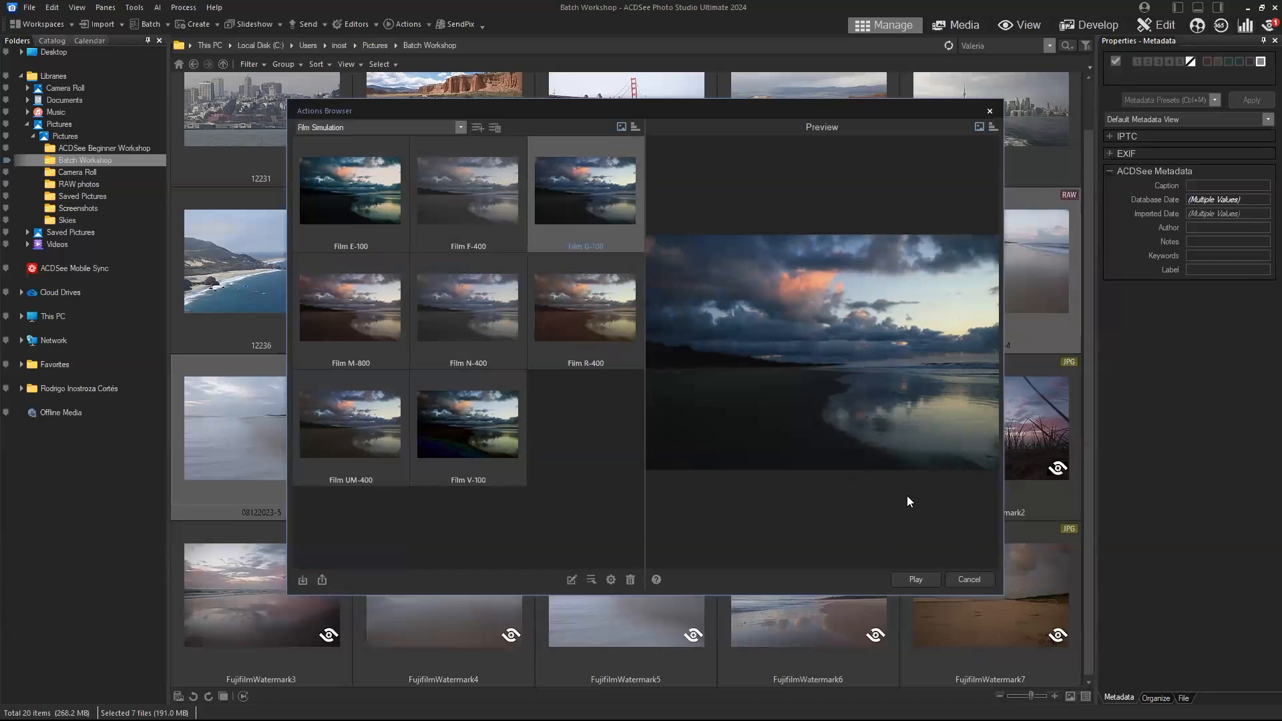
pyautogui.click(915, 580)
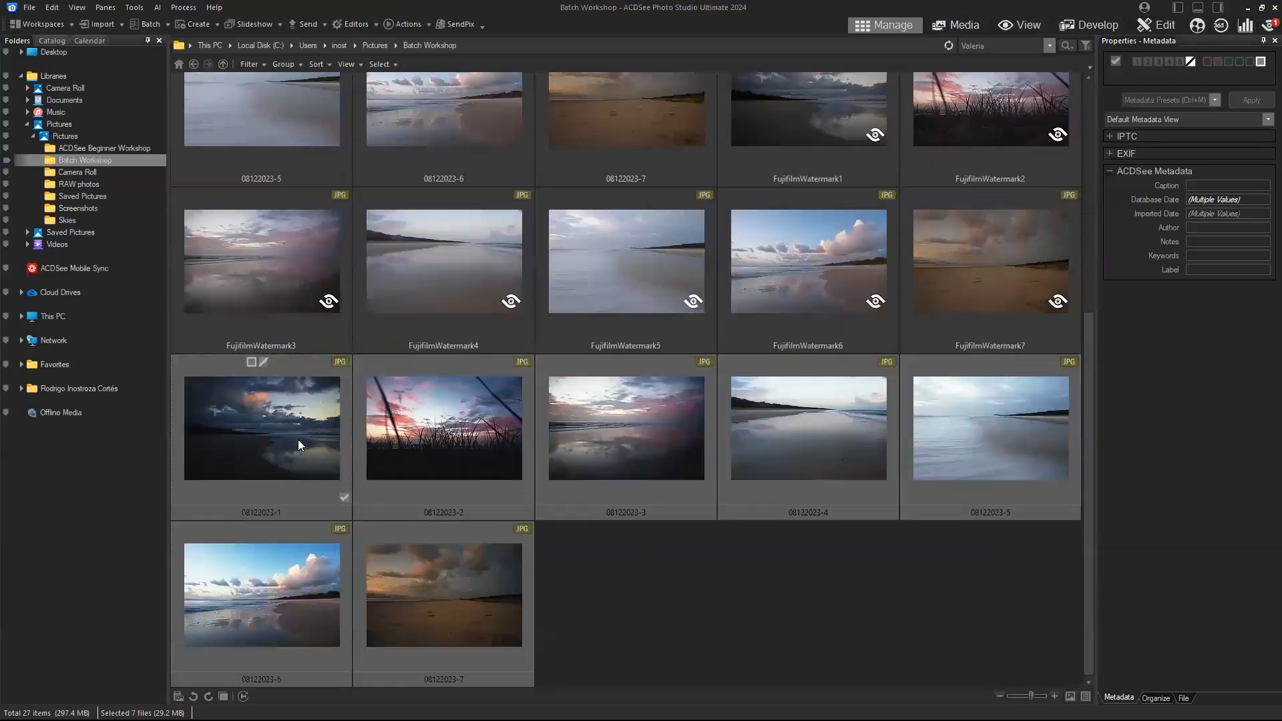
# Review the processed JPG copies 08122023-1 to 08122023-7 at the end of the Batch Workshop folder.
pyautogui.click(298, 439)
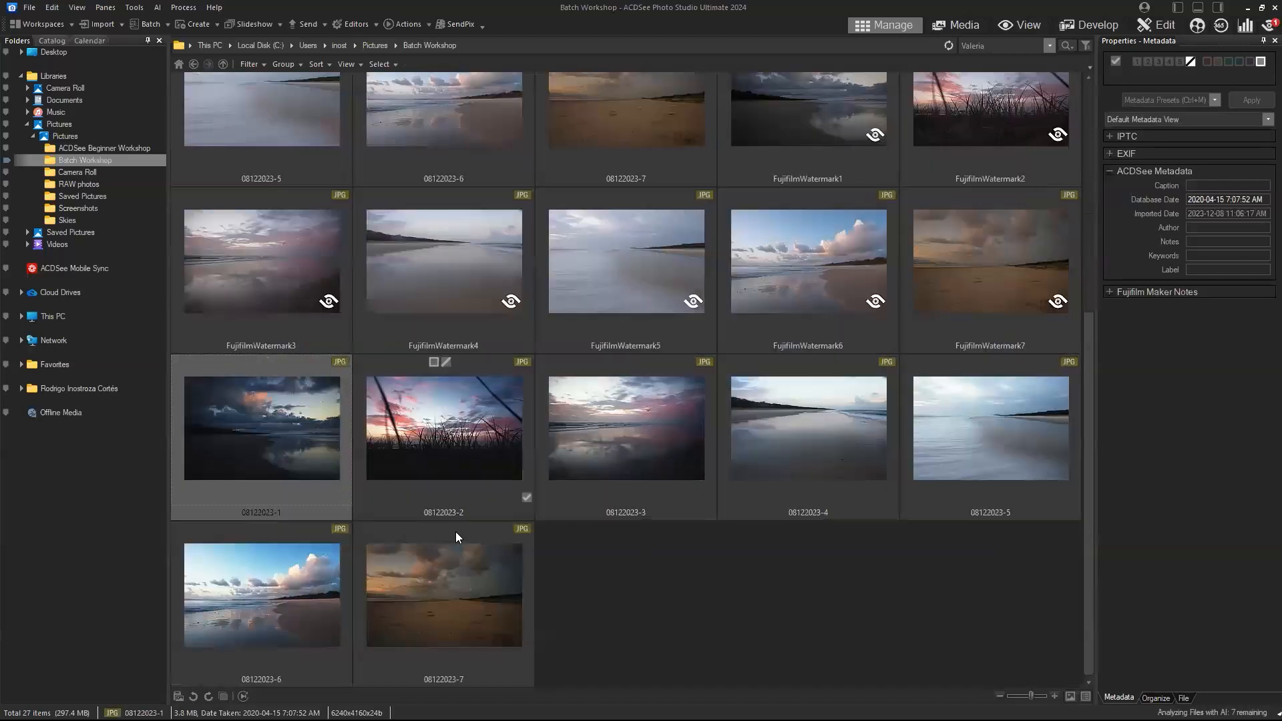
pyautogui.keyDown('shift'); pyautogui.click(488, 616); pyautogui.keyUp('shift')
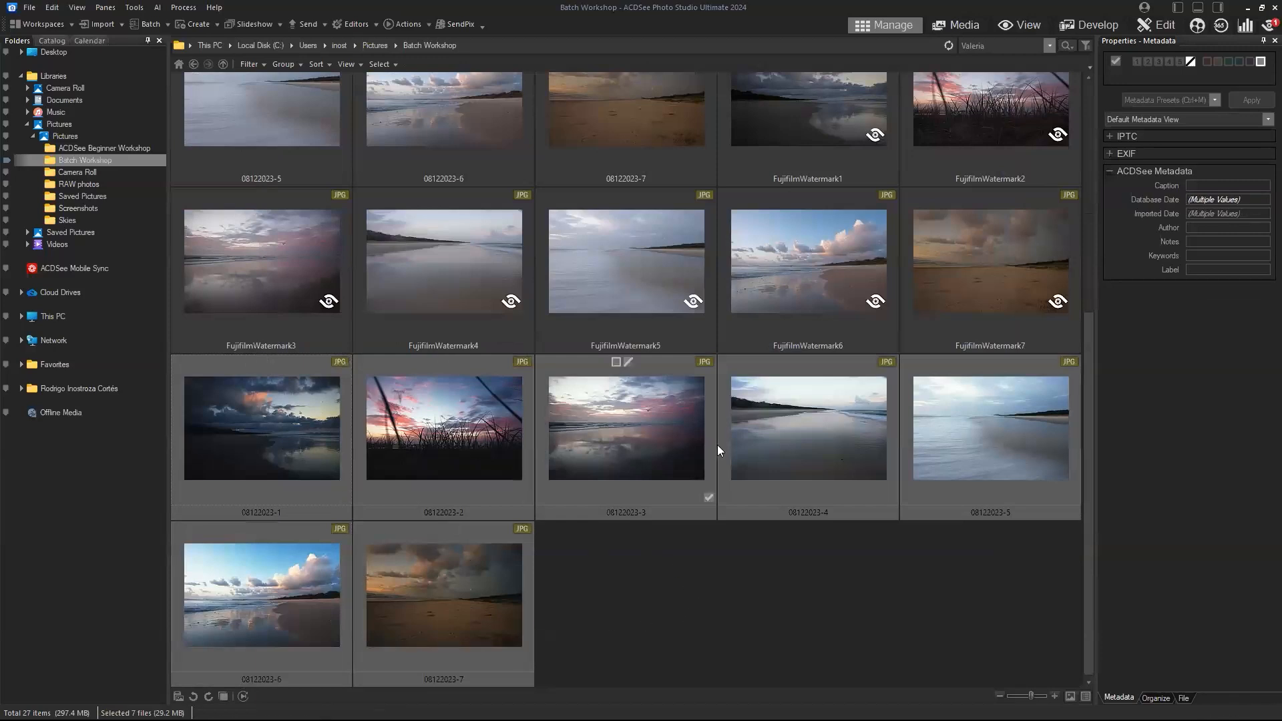
pyautogui.click(983, 448)
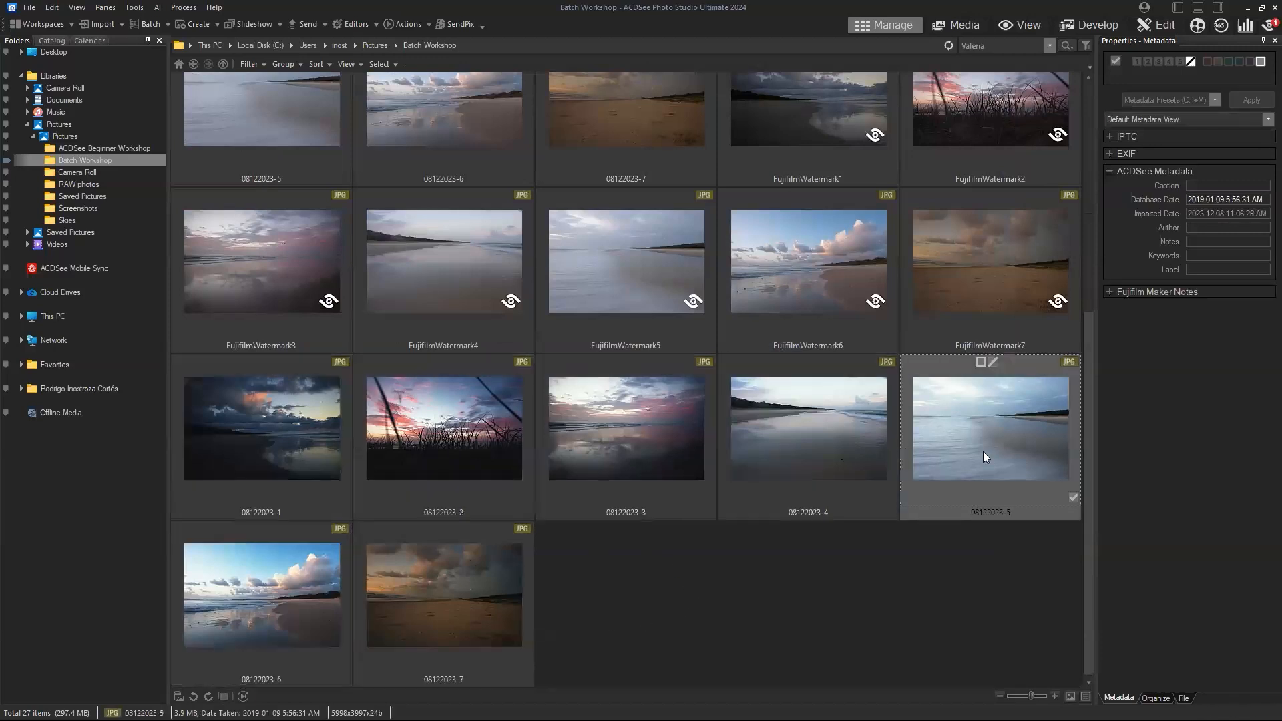
pyautogui.click(270, 447)
# Open the RAW photo 08122023-3 in Edit mode, and open the Actions Browser there briefly before closing it.
pyautogui.scroll(5, 686, 553)
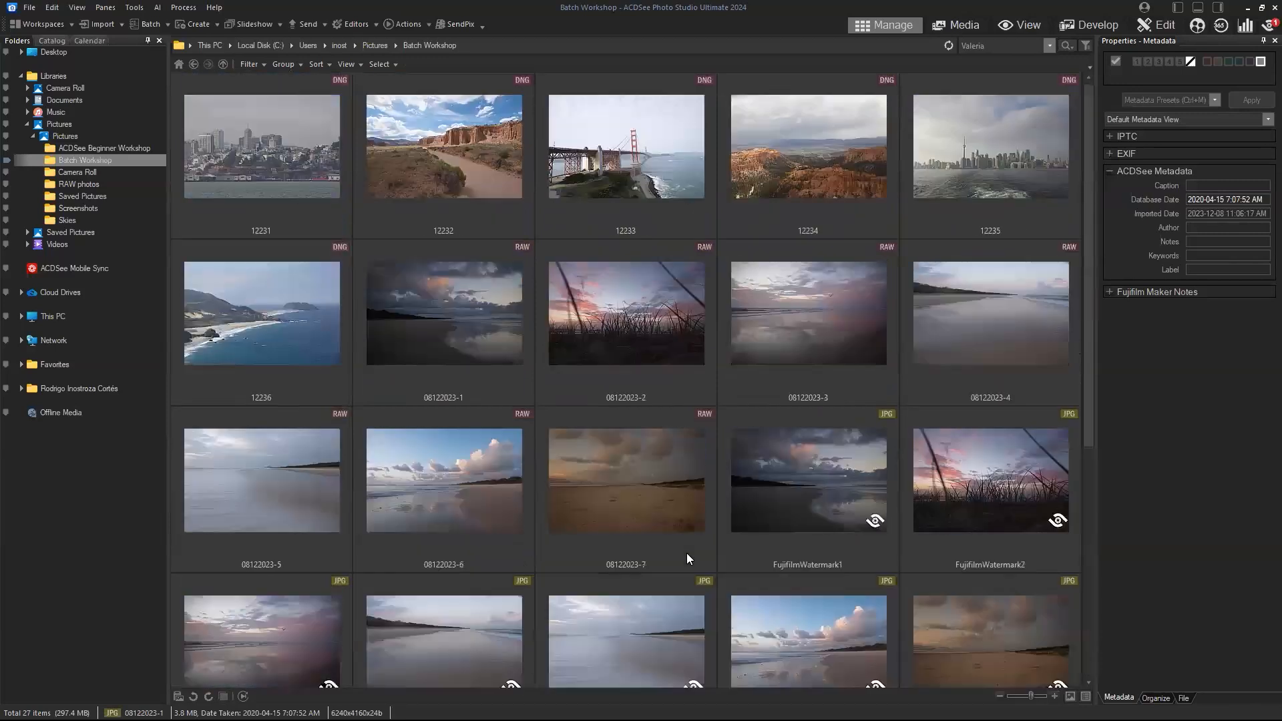
pyautogui.click(763, 331)
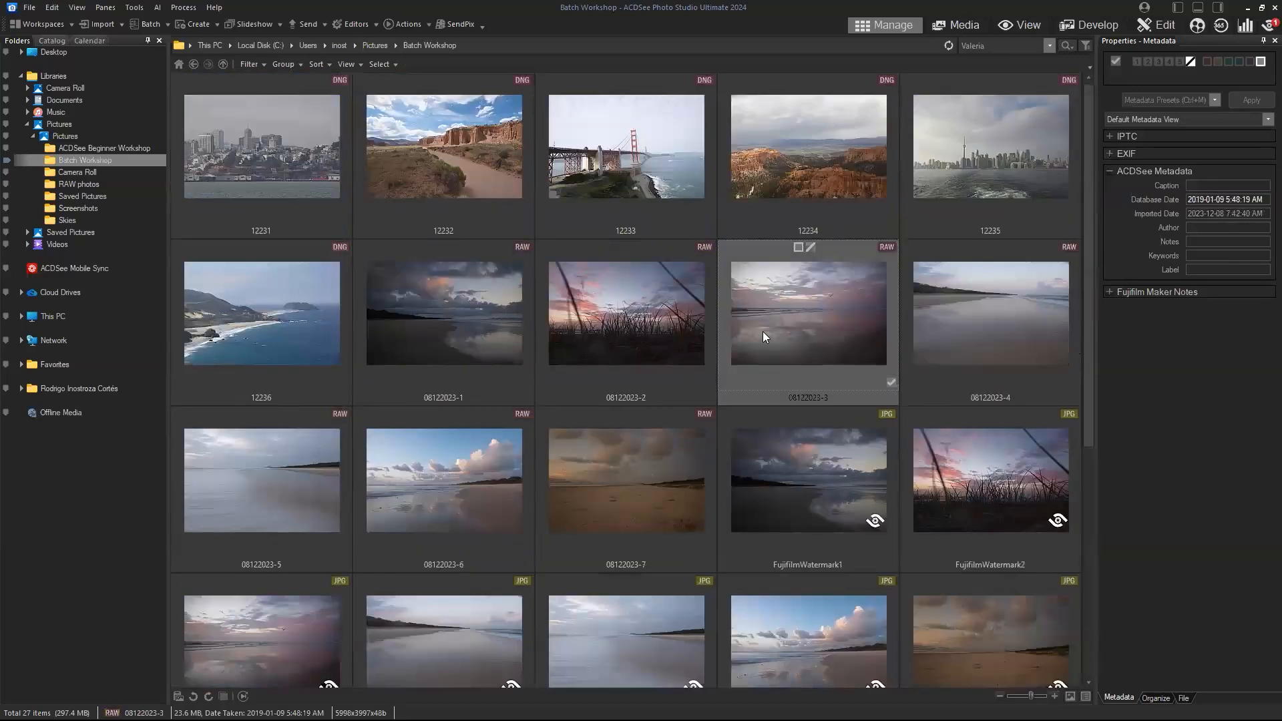
pyautogui.click(1153, 24)
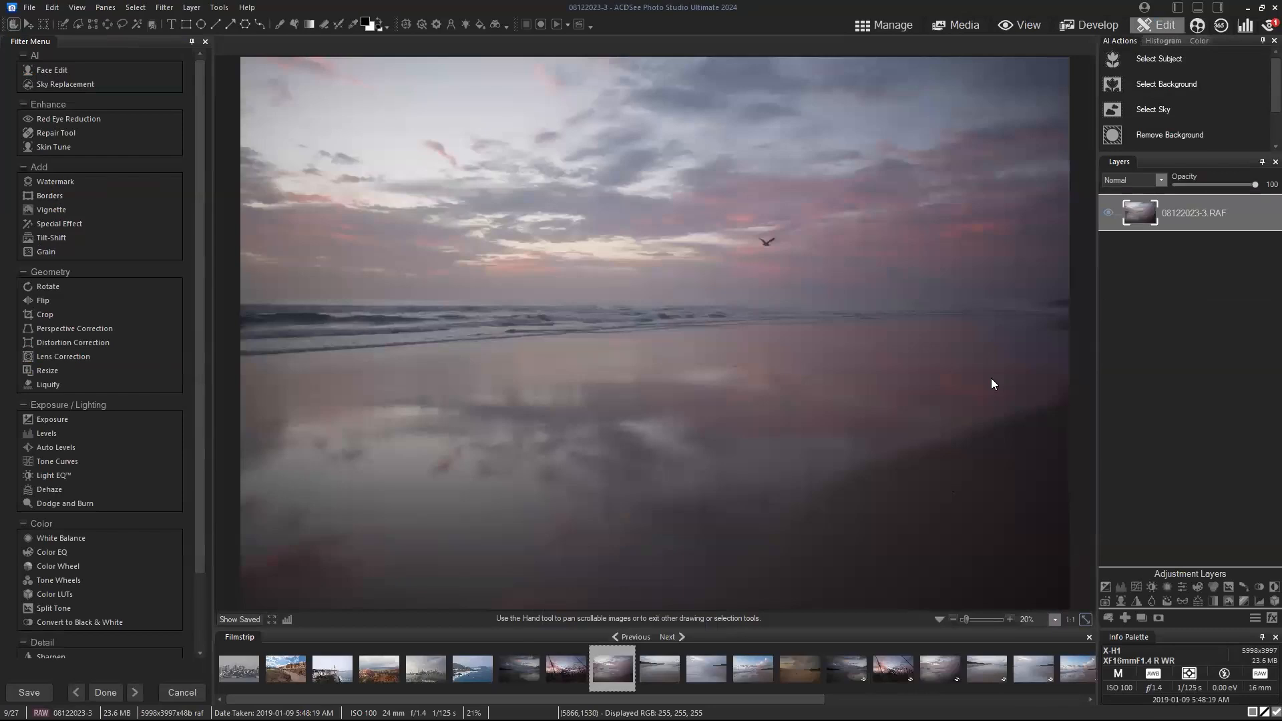
pyautogui.click(584, 28)
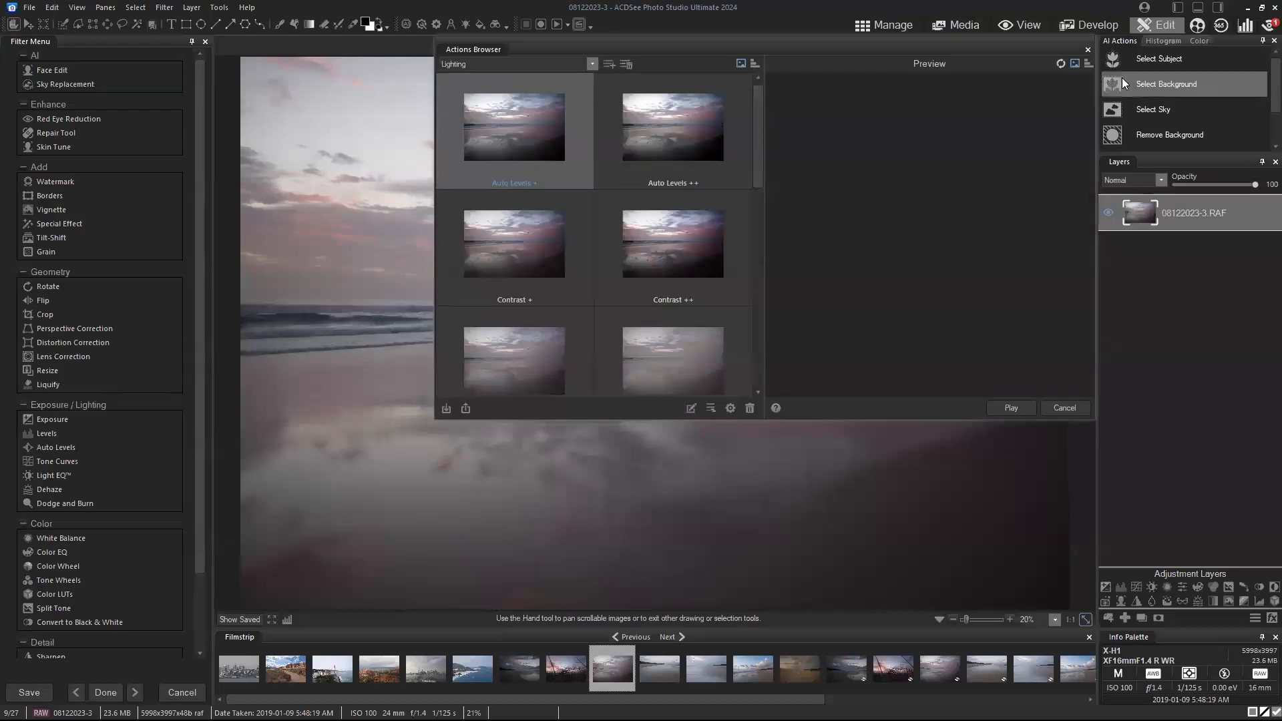
pyautogui.click(1086, 50)
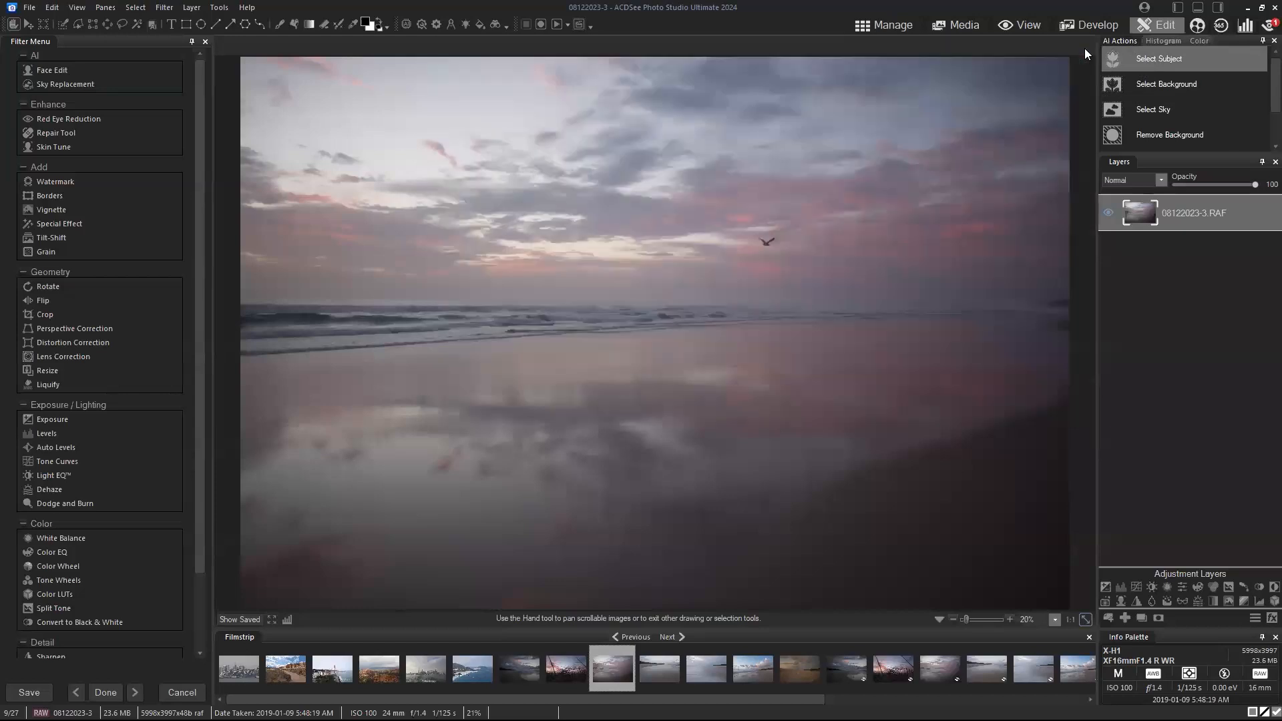
# Start recording an action and add an Exposure adjustment layer with exposure -20 (-0.40 eV) and contrast 56.
pyautogui.click(542, 24)
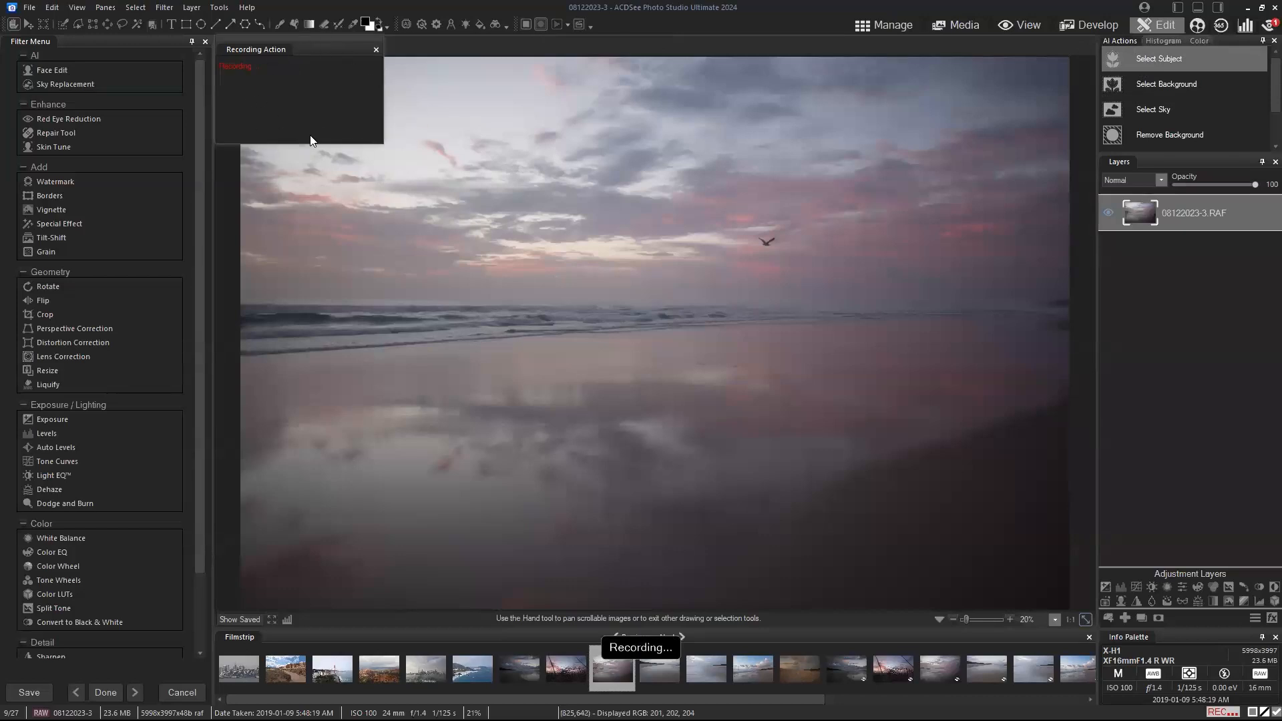
pyautogui.click(1107, 587)
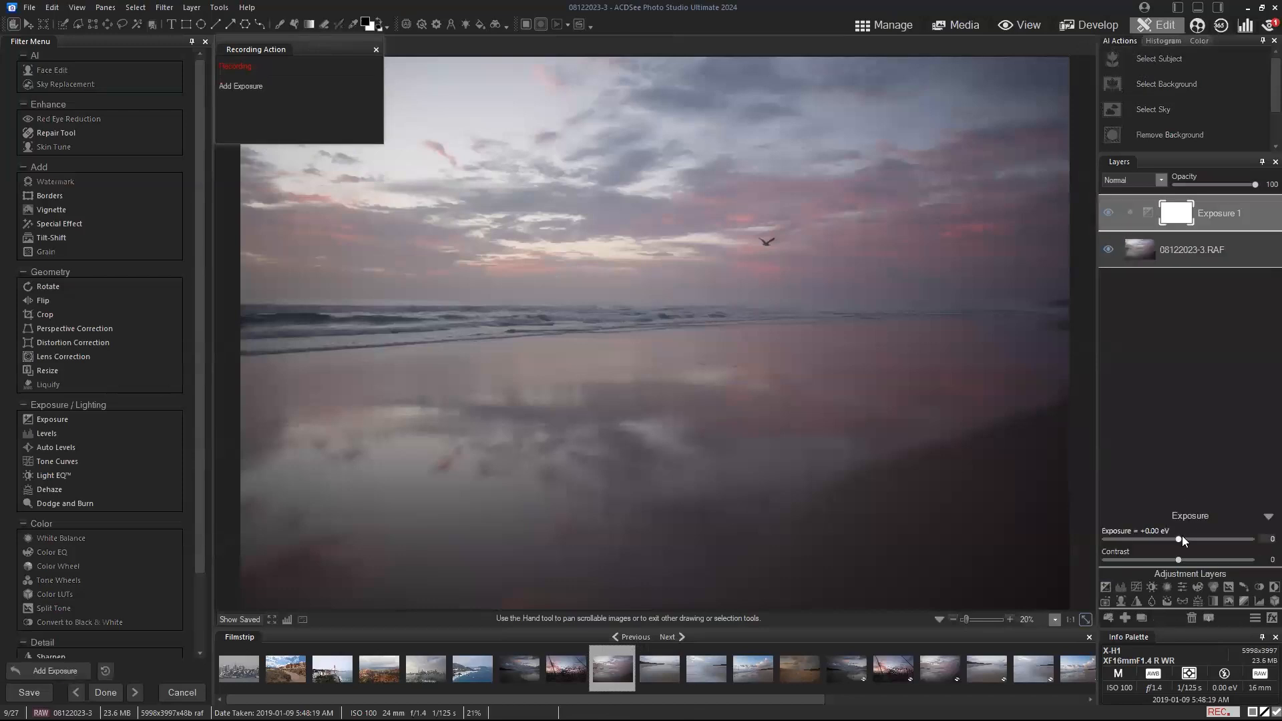
pyautogui.moveTo(1178, 540)
pyautogui.mouseDown()
pyautogui.moveTo(1167, 541)
pyautogui.moveTo(1219, 562)
pyautogui.moveTo(1163, 538)
pyautogui.mouseUp()
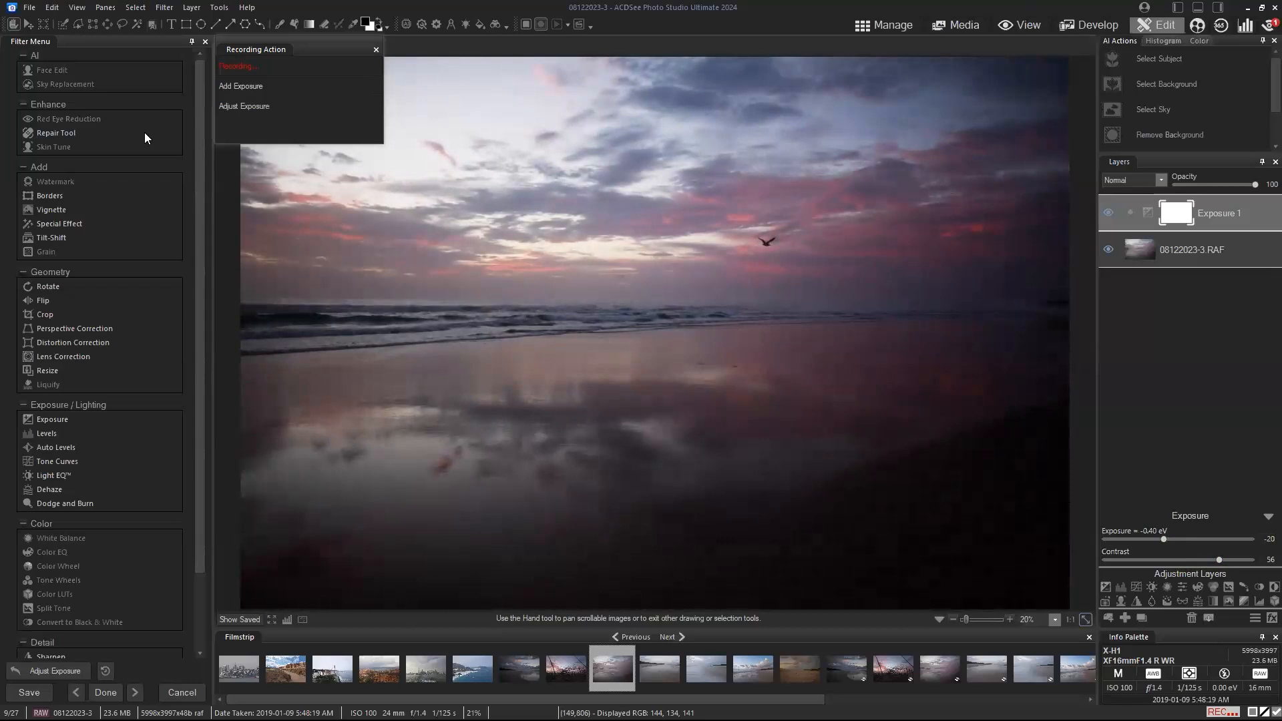
pyautogui.click(238, 617)
# Stop recording and save the action as LowerExp+Contrast in the Lighting category.
pyautogui.click(525, 26)
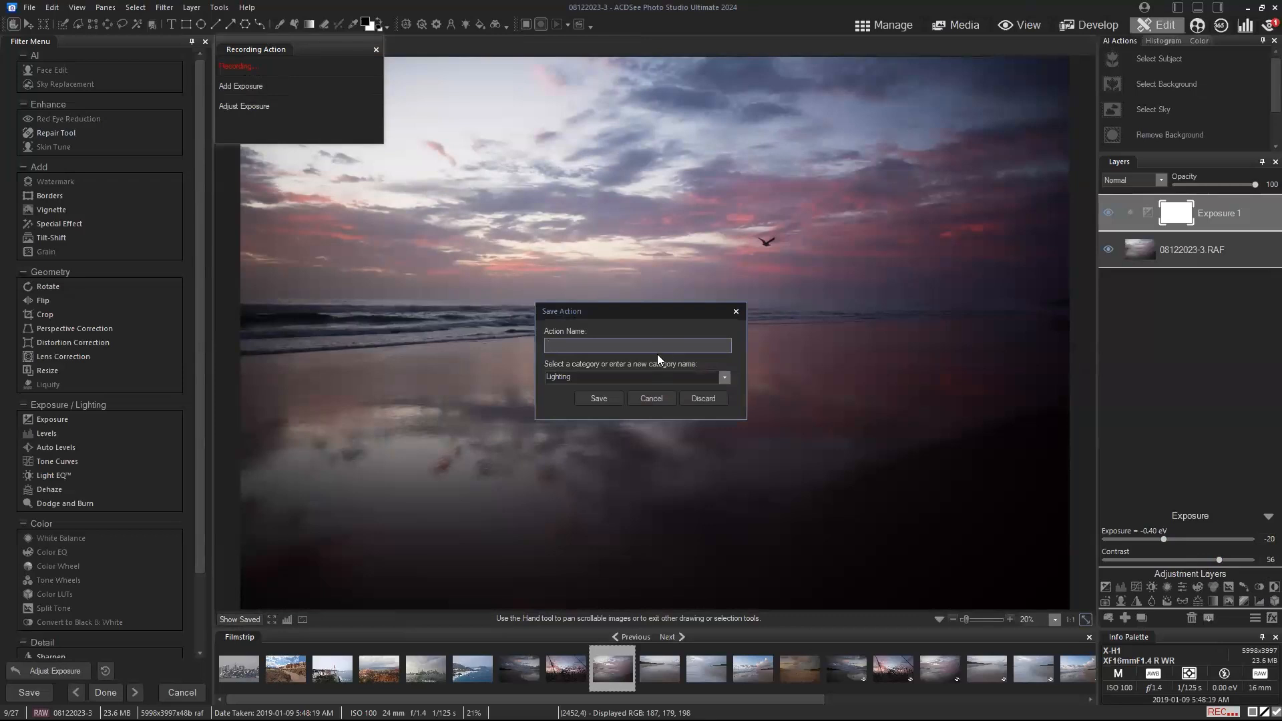
pyautogui.write('LowerExp+Contrast')
pyautogui.click(726, 378)
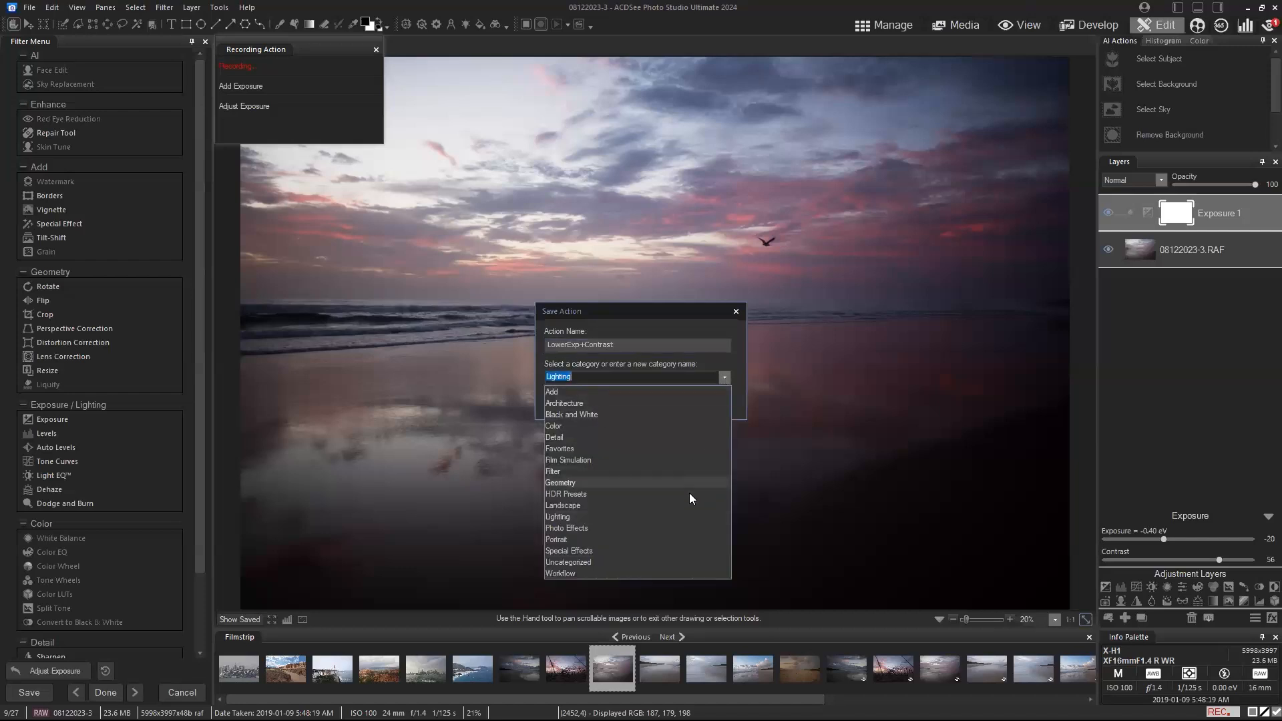
pyautogui.click(688, 519)
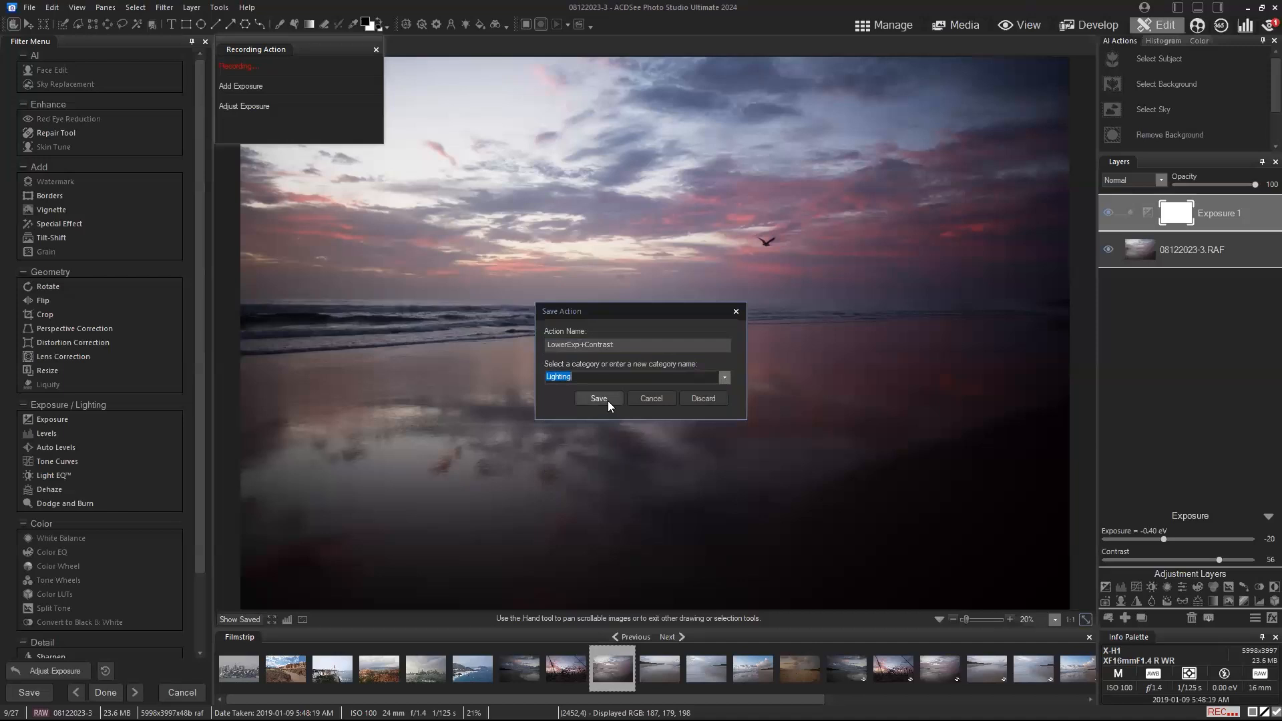
pyautogui.click(608, 400)
pyautogui.click(615, 402)
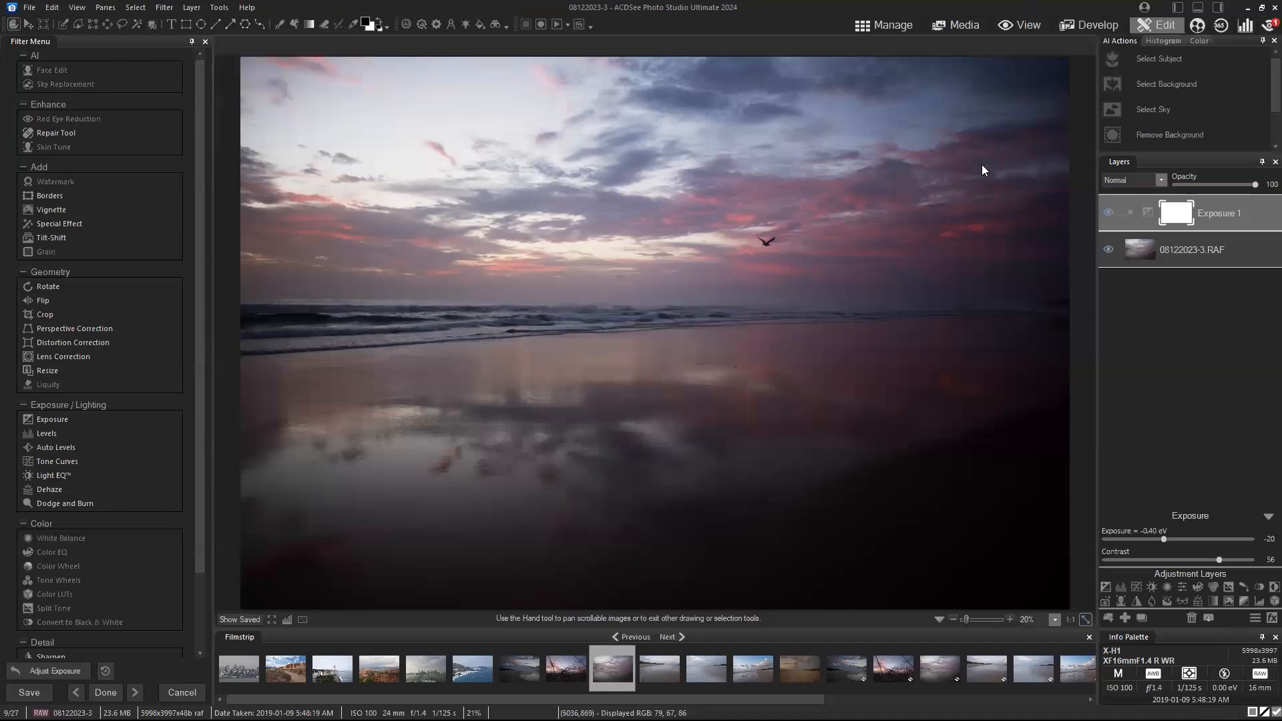
# Return to Manage mode, discarding the photo's edits, and select the RAW photos 08122023-1 through 08122023-7.
pyautogui.click(877, 30)
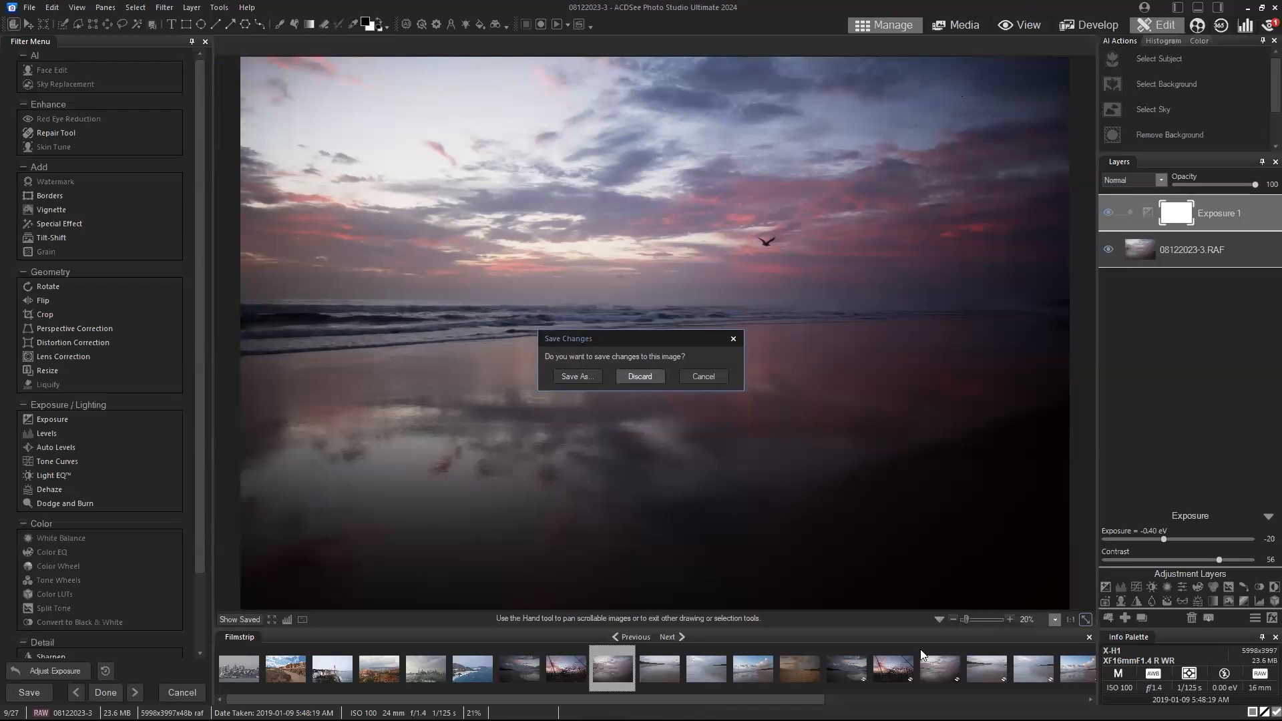
pyautogui.click(639, 376)
pyautogui.click(490, 317)
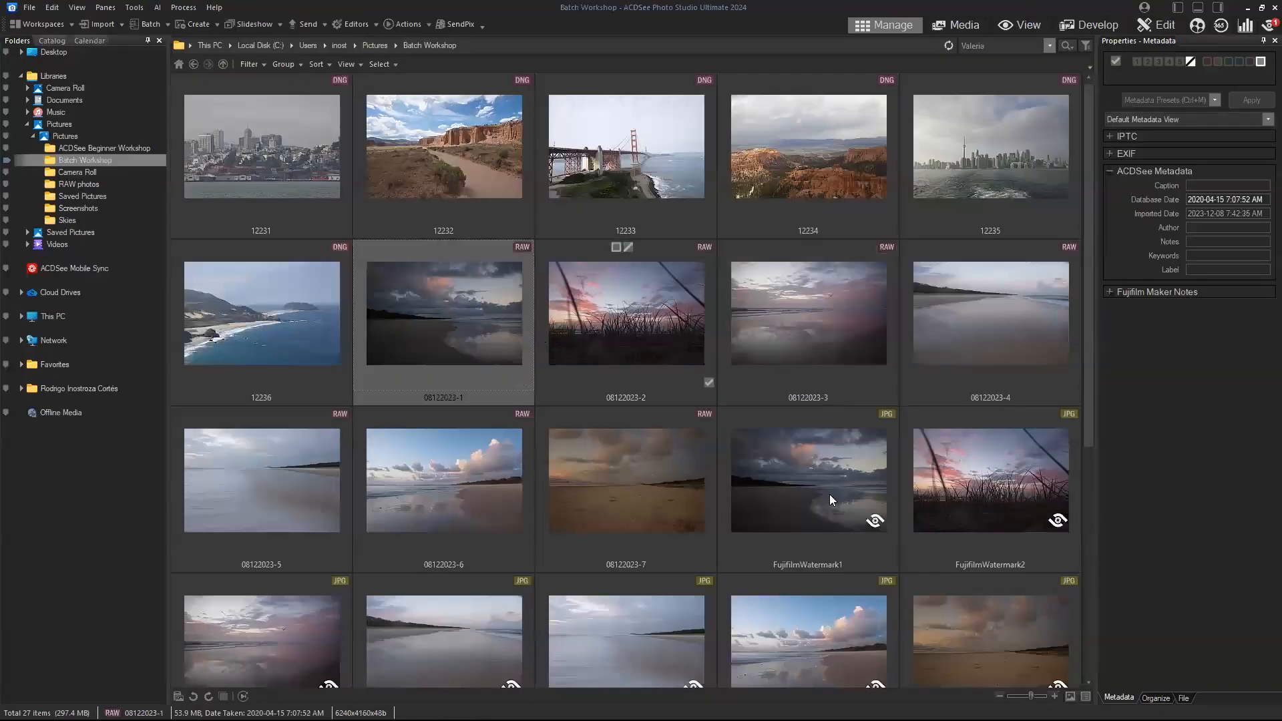
pyautogui.keyDown('shift'); pyautogui.click(635, 495); pyautogui.keyUp('shift')
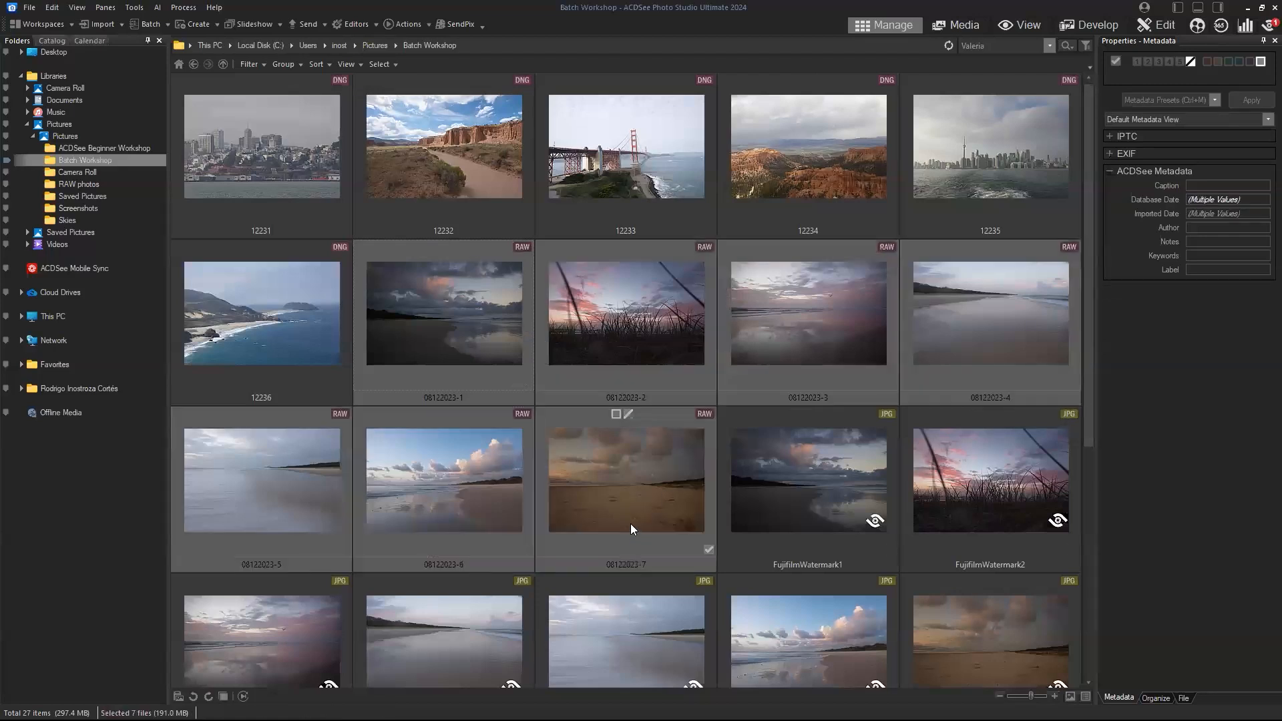
# Run the Lighting action LowerExp+Contrast on the selected photos and view the processed JPG copies.
pyautogui.click(414, 18)
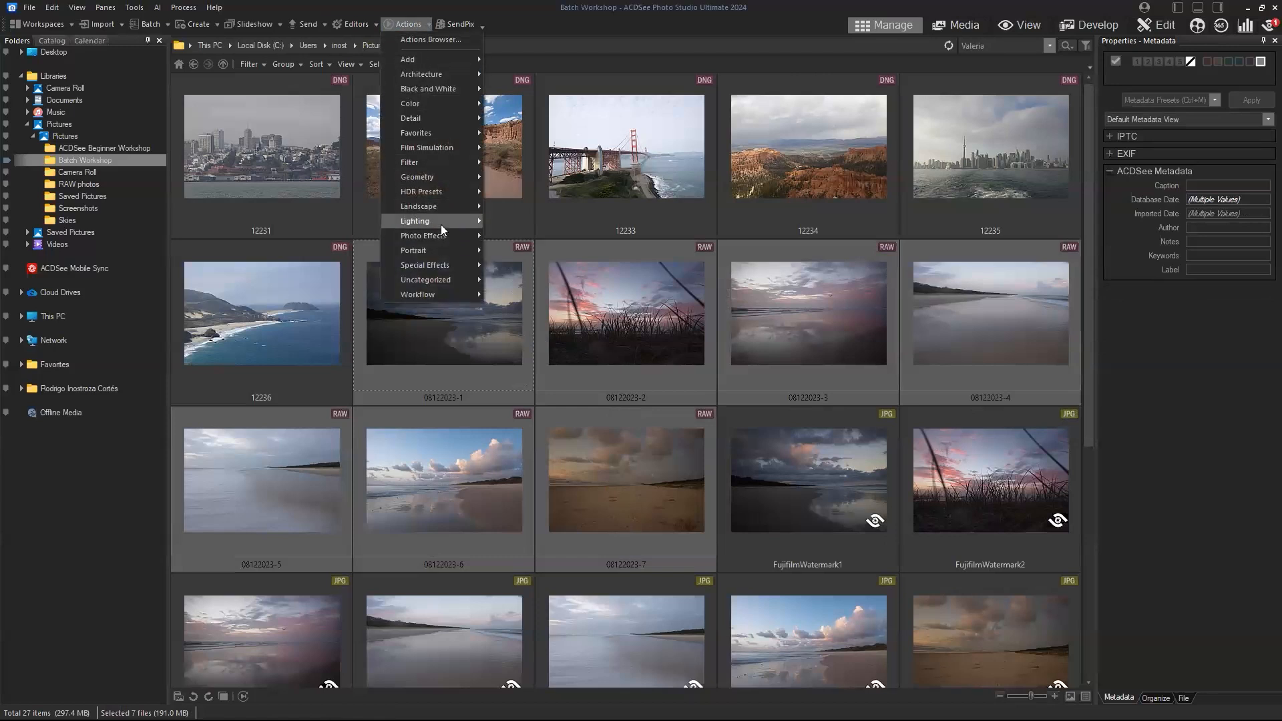
pyautogui.moveTo(441, 227)
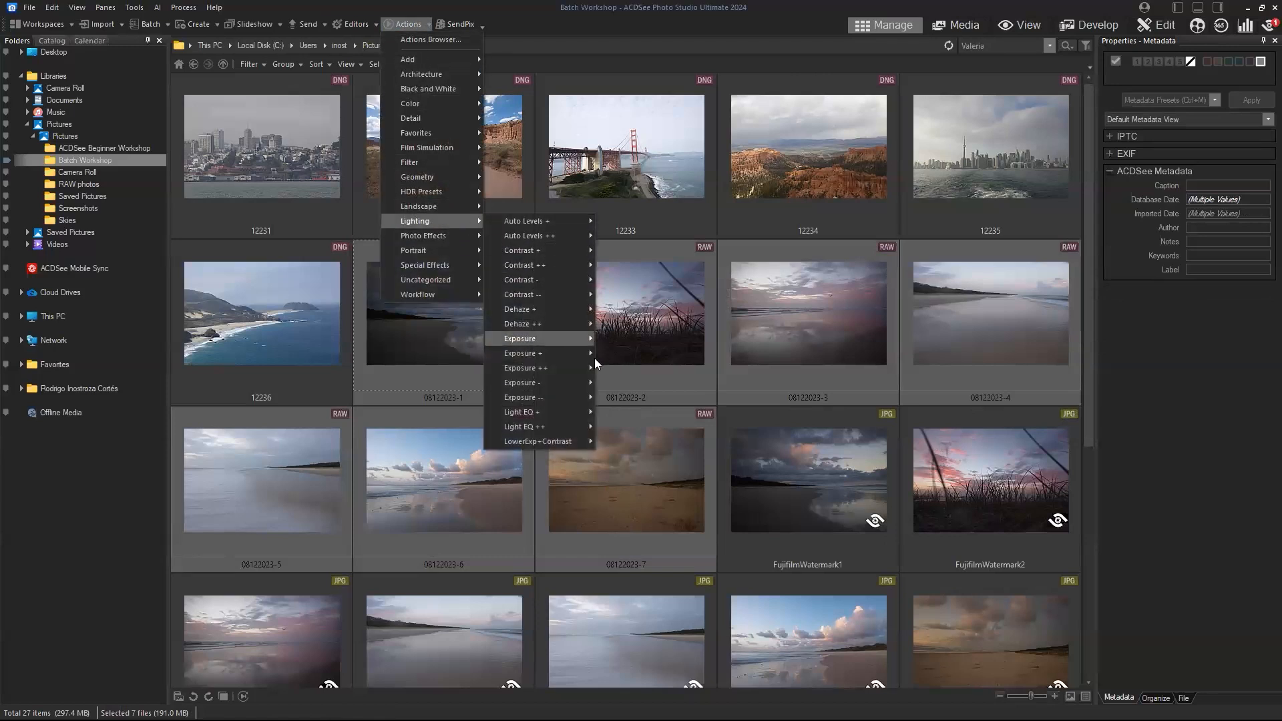
pyautogui.moveTo(573, 442)
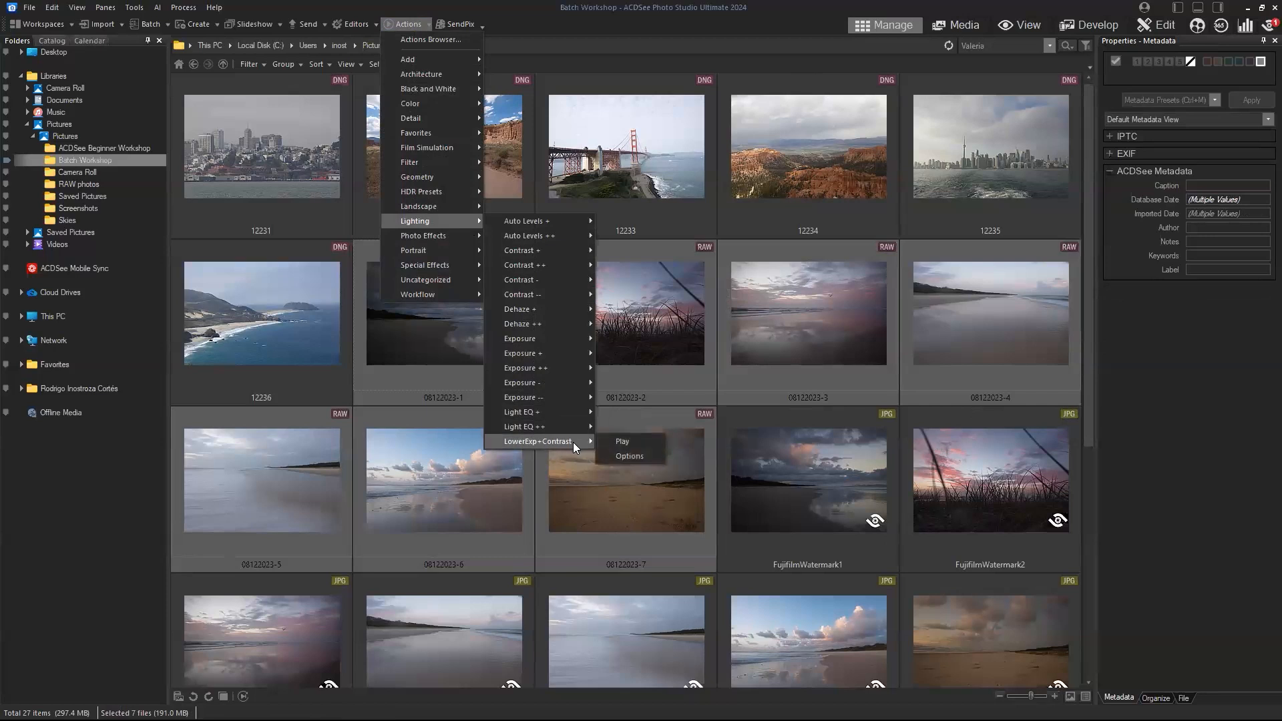
pyautogui.click(654, 443)
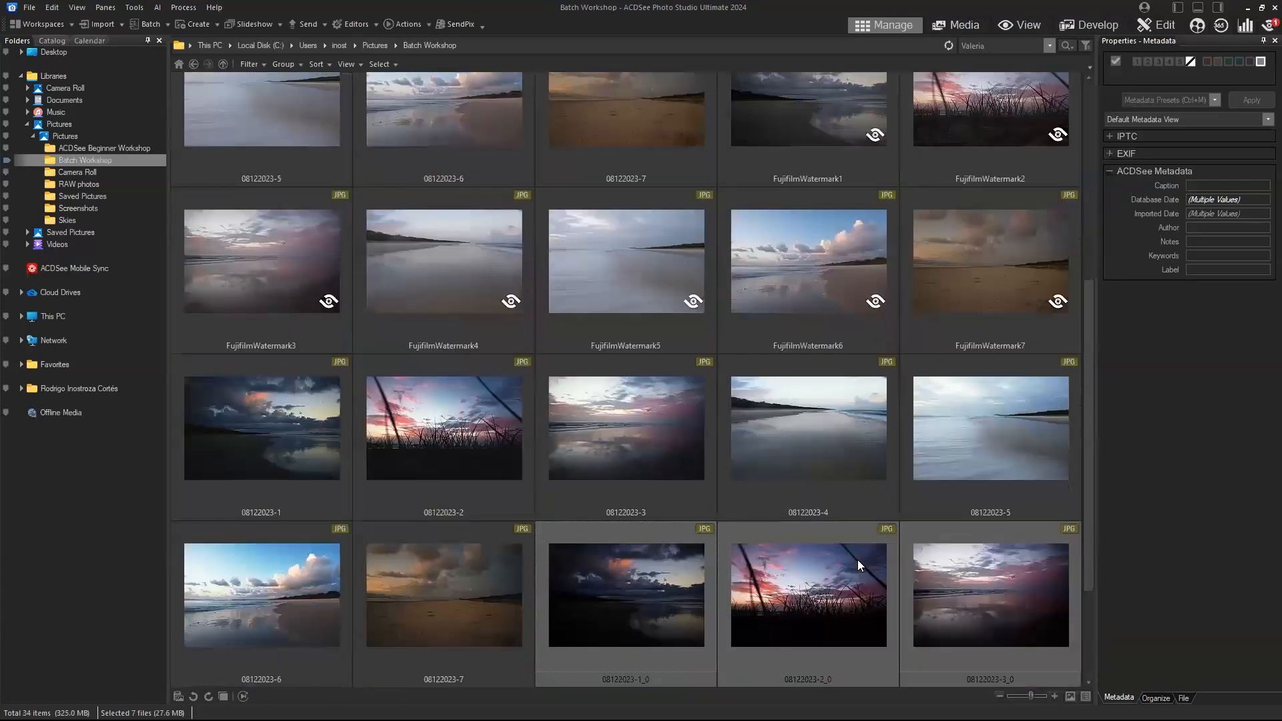
pyautogui.scroll(-1, 679, 449)
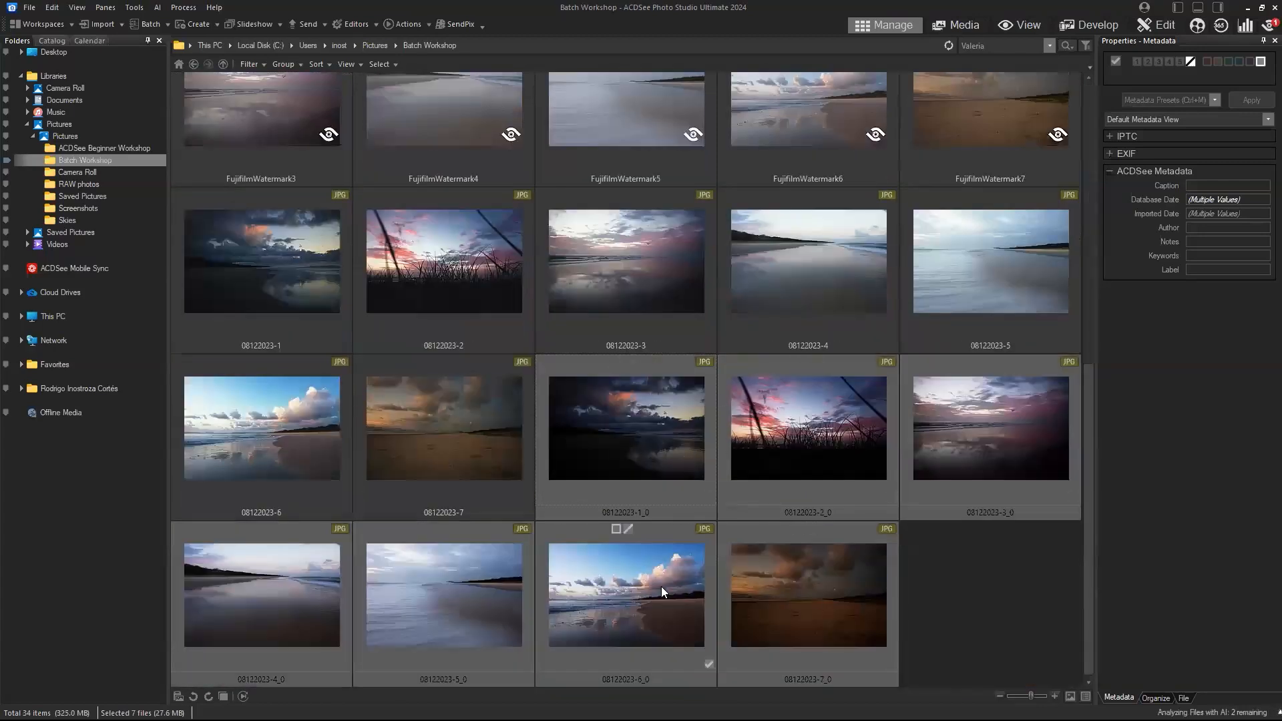
# Select the JPG 08122023-6_0, open the Actions Browser and review the output options of the Film E-100 action.
pyautogui.click(655, 542)
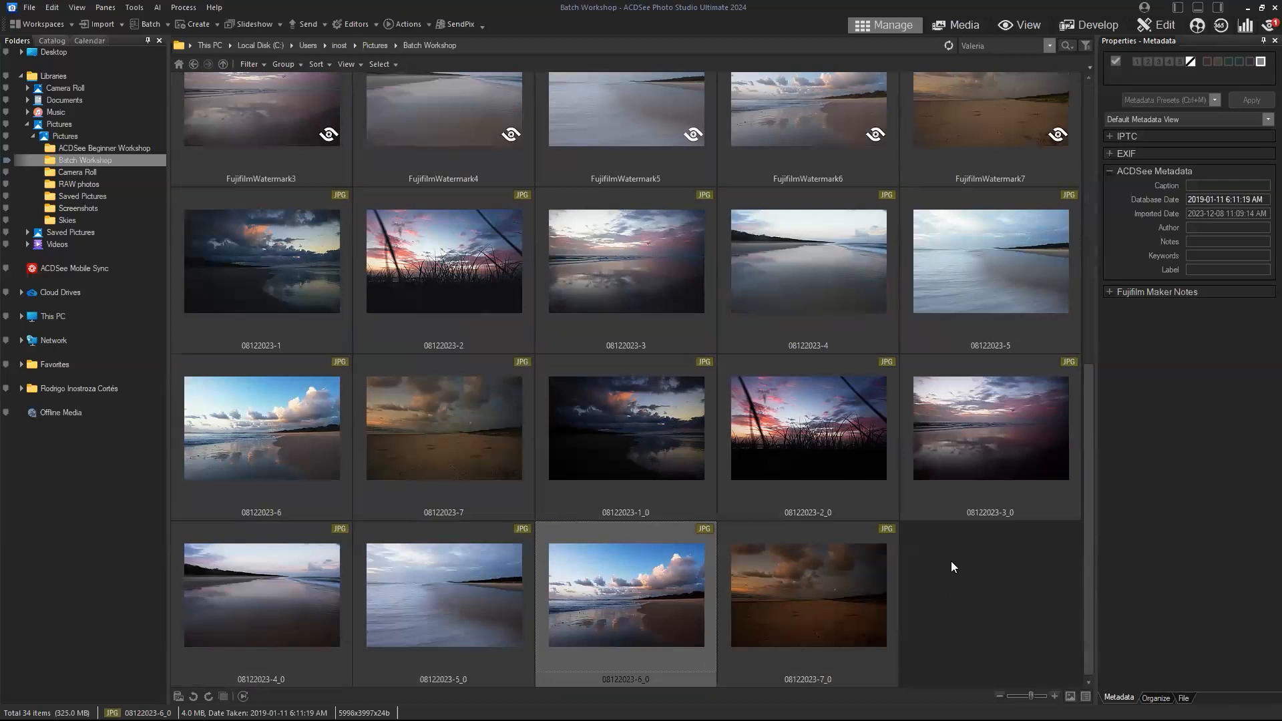
pyautogui.click(394, 24)
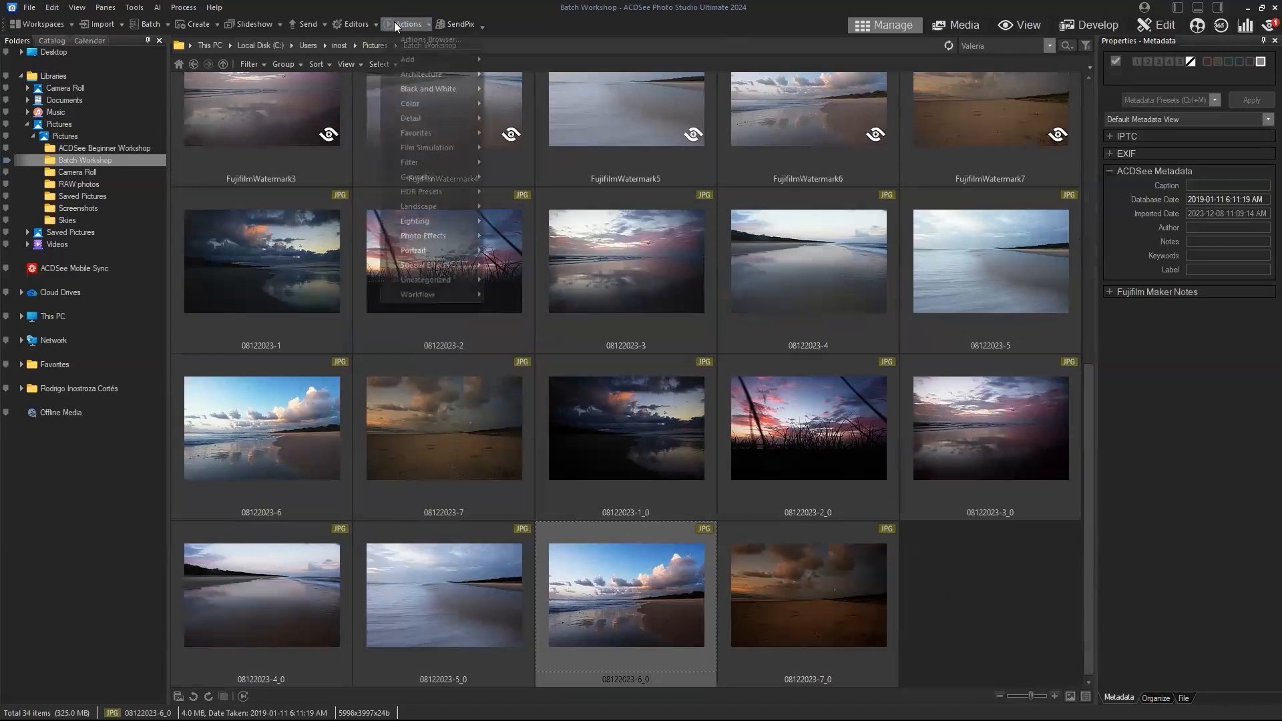
pyautogui.click(430, 40)
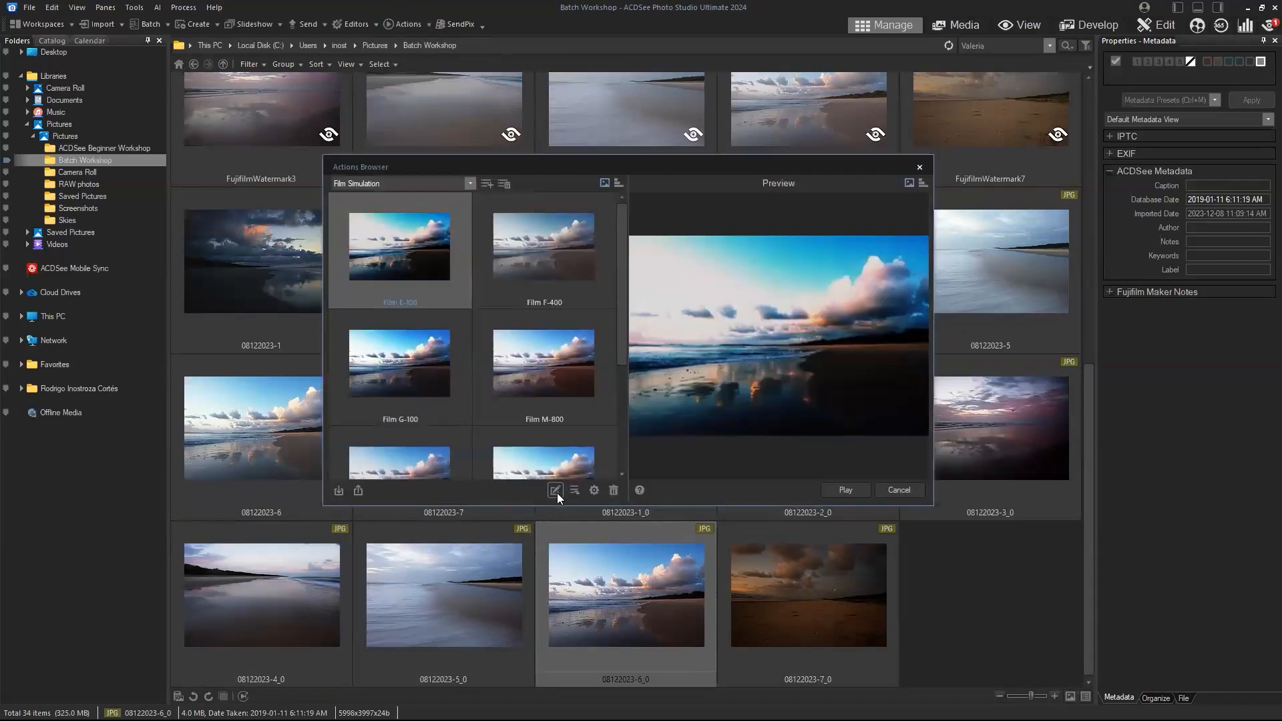
pyautogui.click(592, 490)
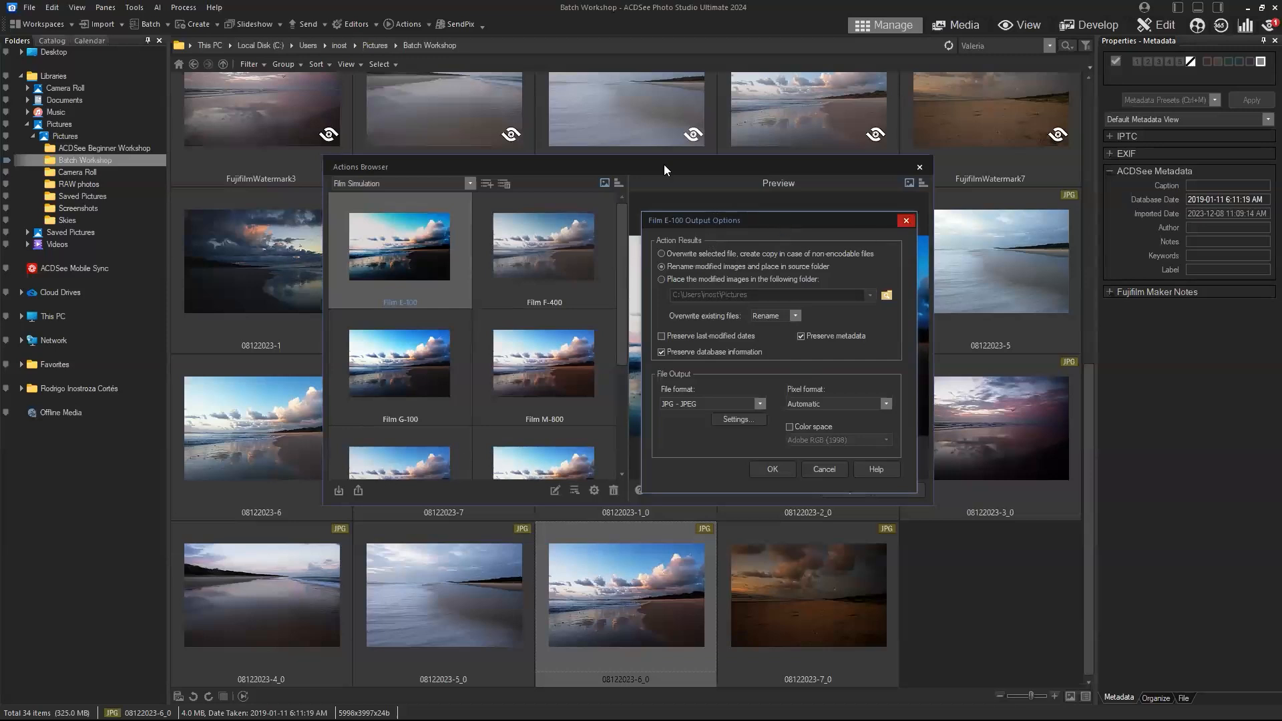
pyautogui.press('Return')
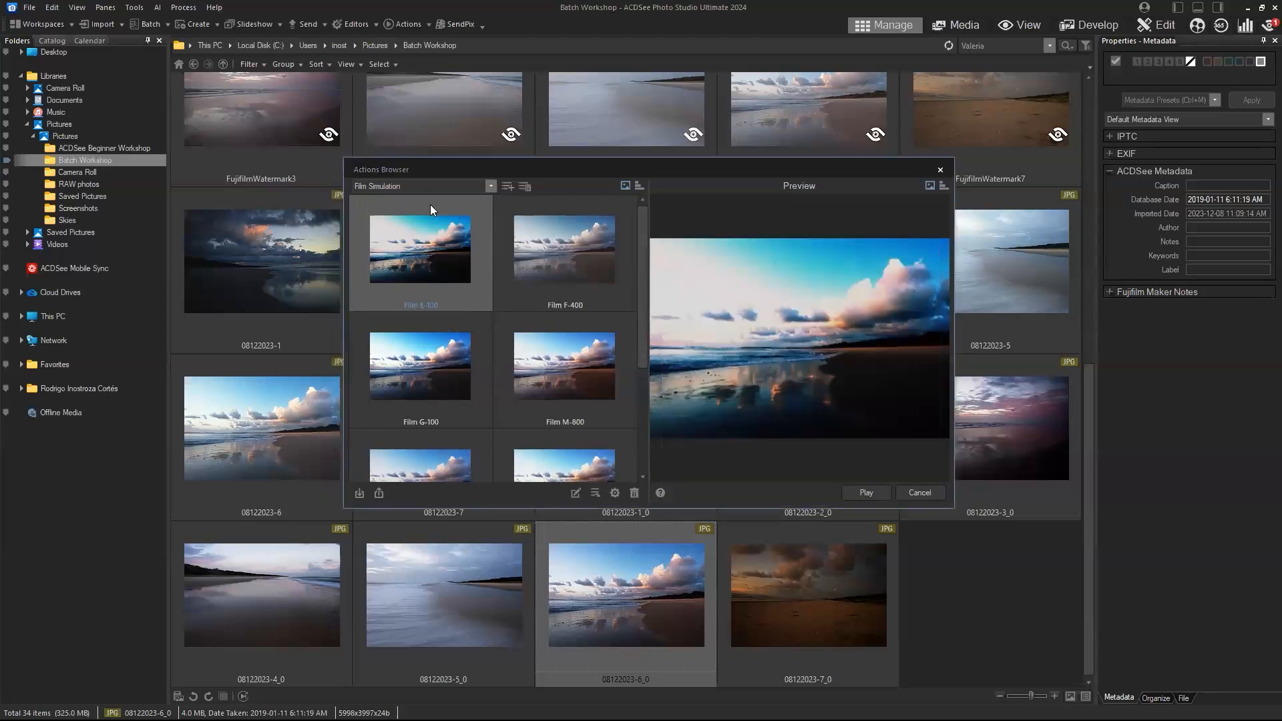
# Preview the Film F-400 action and examine its output options, including the available file formats.
pyautogui.click(568, 250)
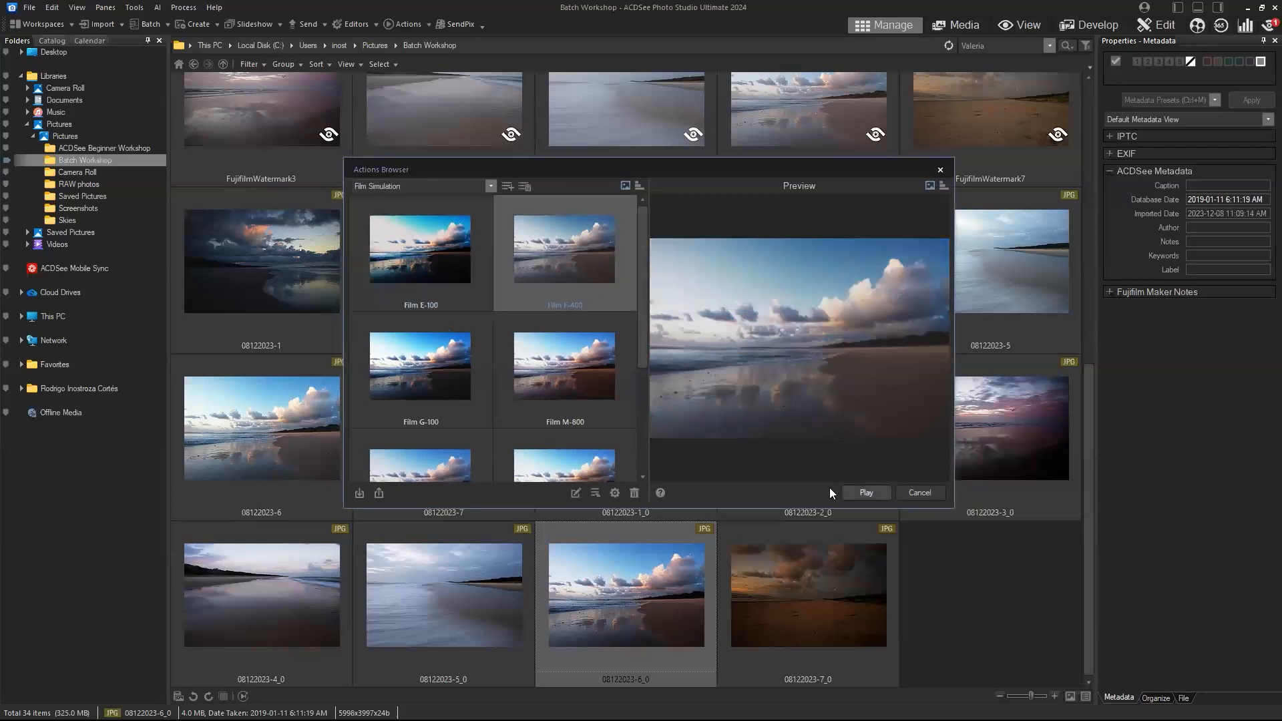
pyautogui.click(614, 495)
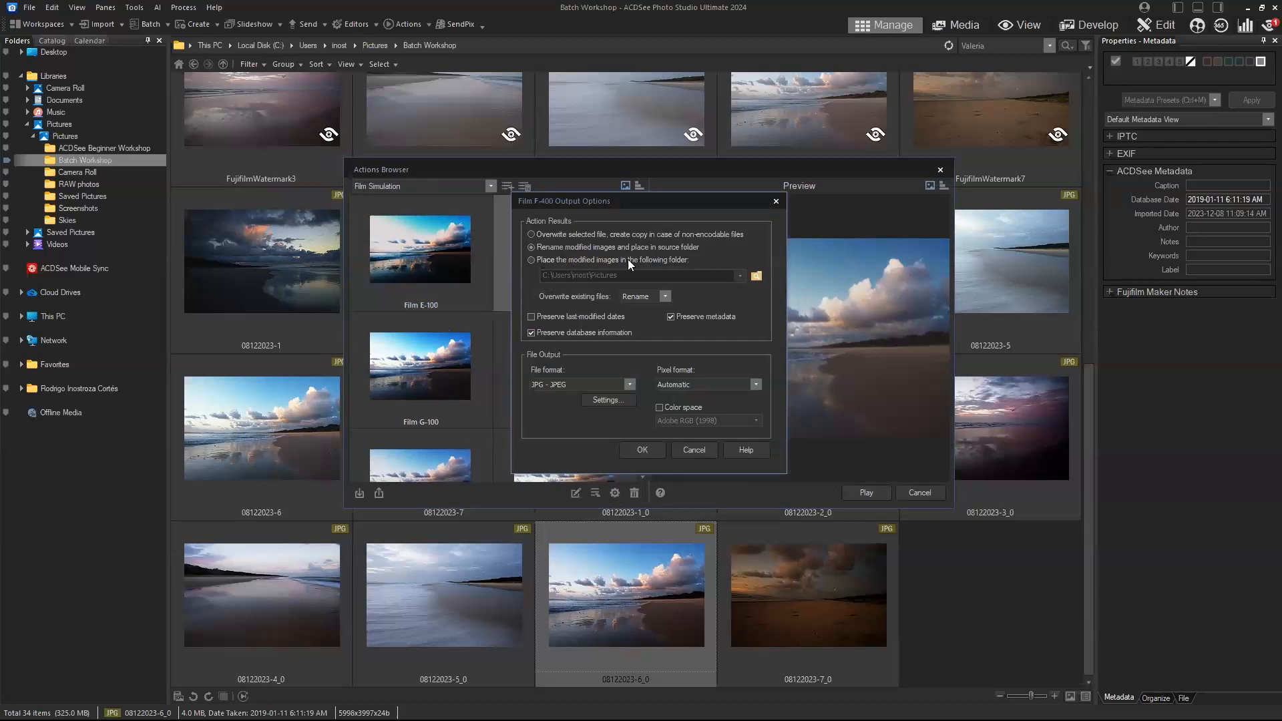
pyautogui.click(636, 384)
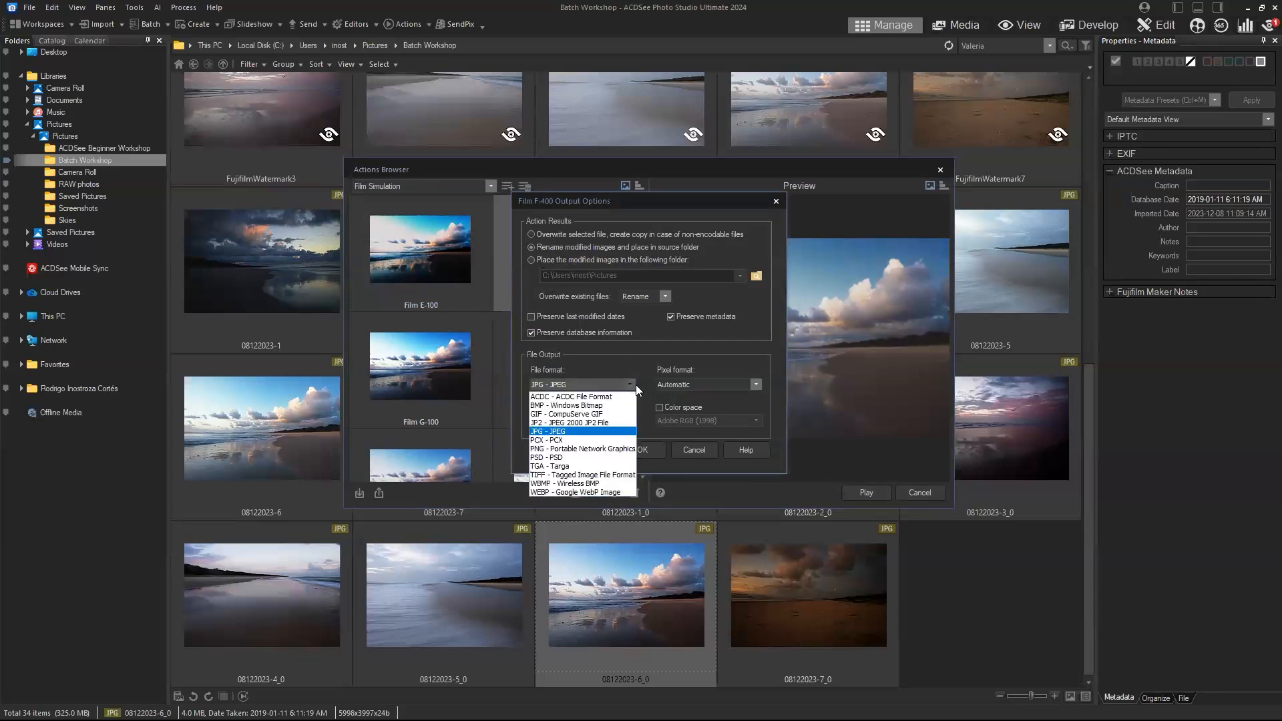
pyautogui.click(636, 384)
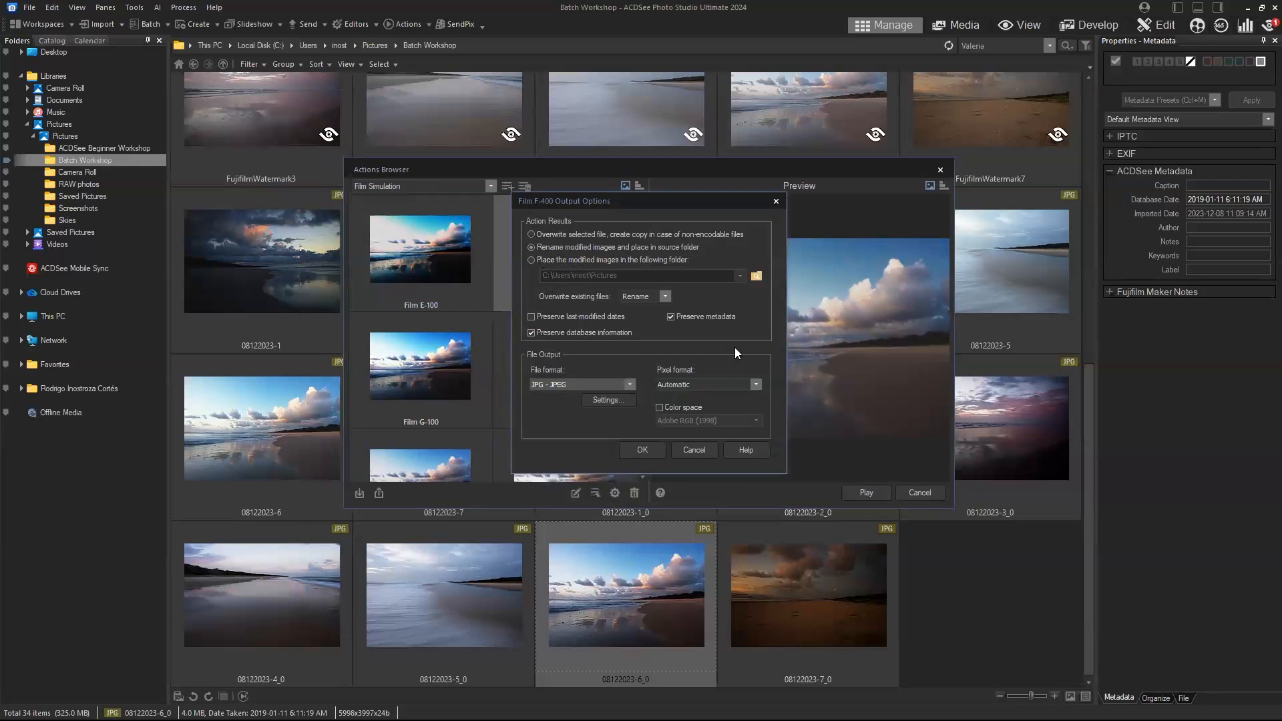